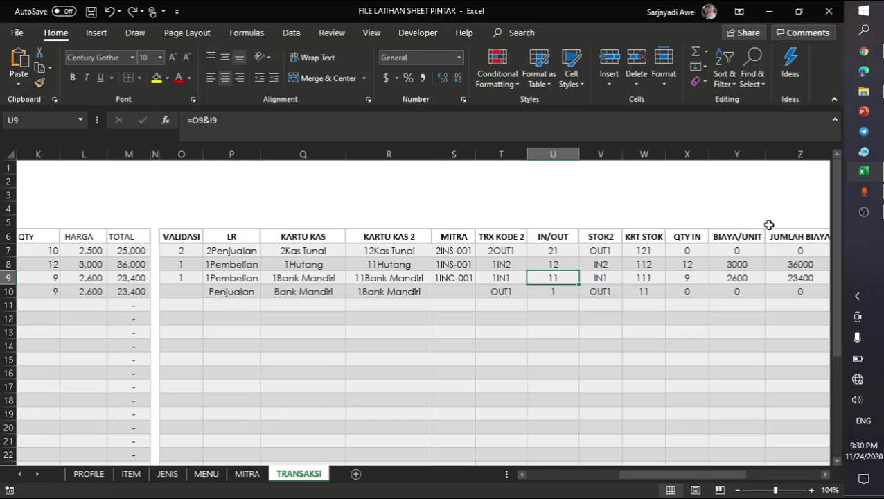
Compare the TRANSAKSI sheet of the KONTROL STOK workbook with the helper-code formulas in rows 9 and 10 of FILE LATIHAN SHEET PINTAR.
left_click(870, 173)
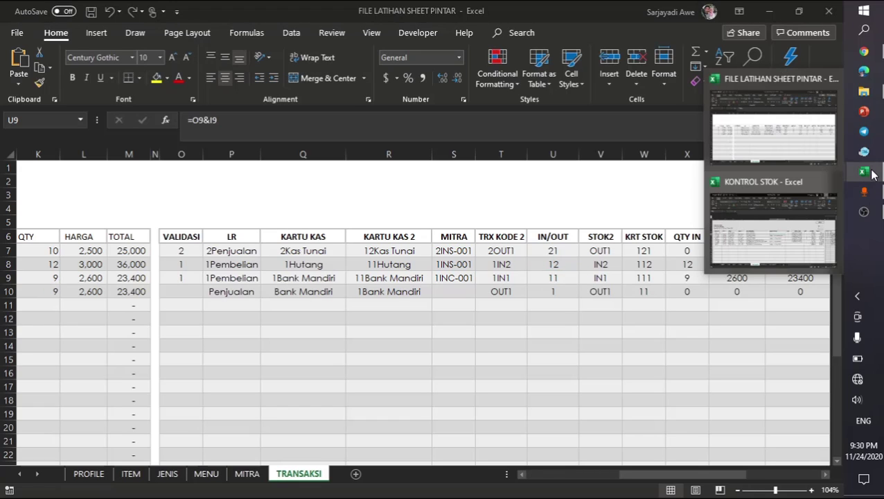
left_click(800, 223)
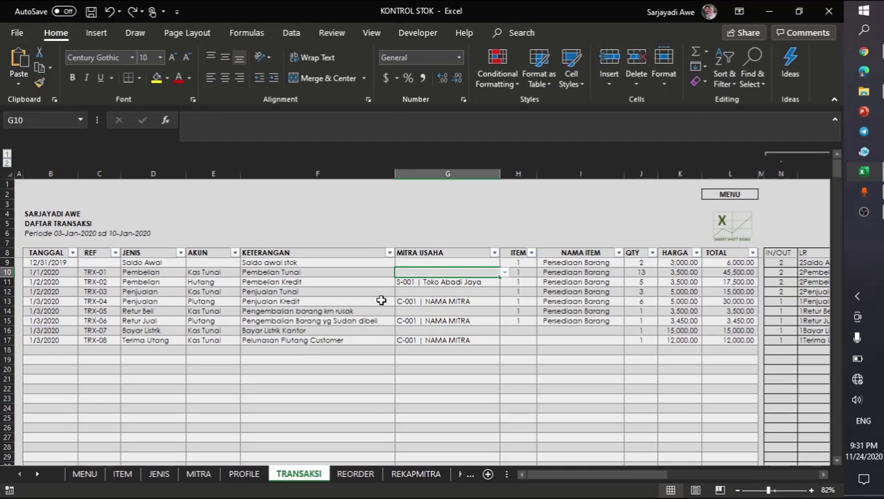
left_click(380, 300)
left_click(480, 292)
key("alt+Tab")
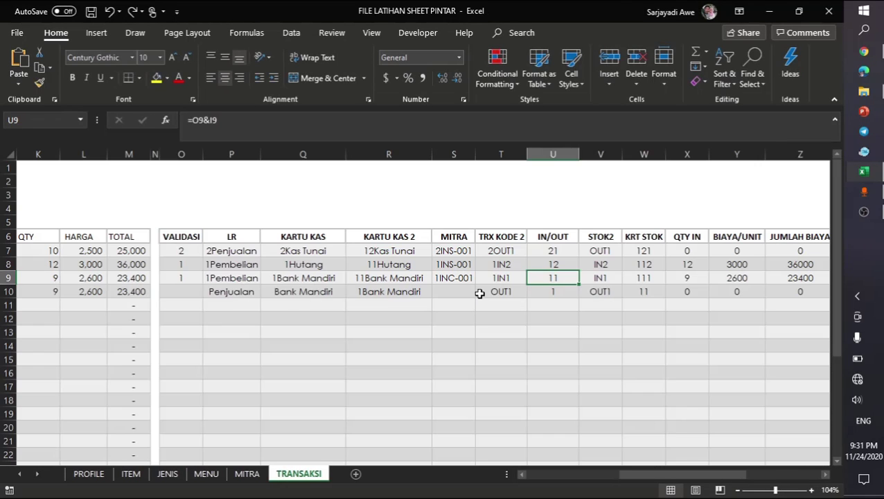
left_click(521, 291)
left_click(424, 280)
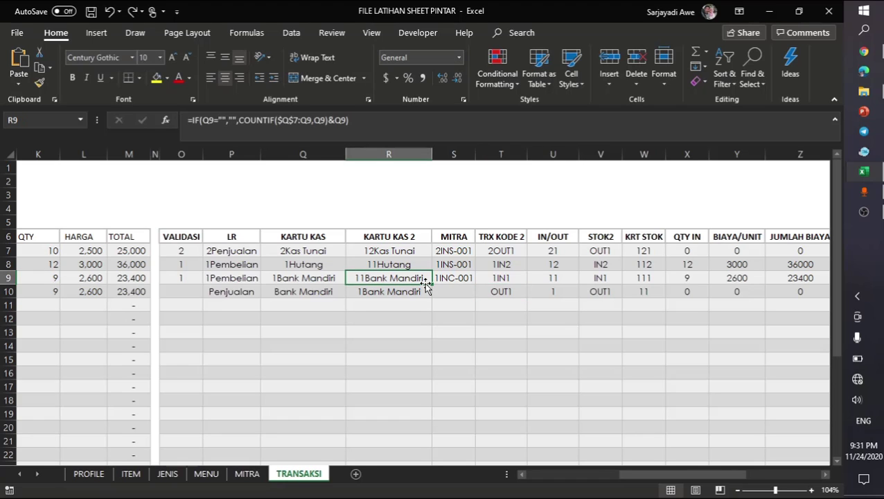
left_click(501, 289)
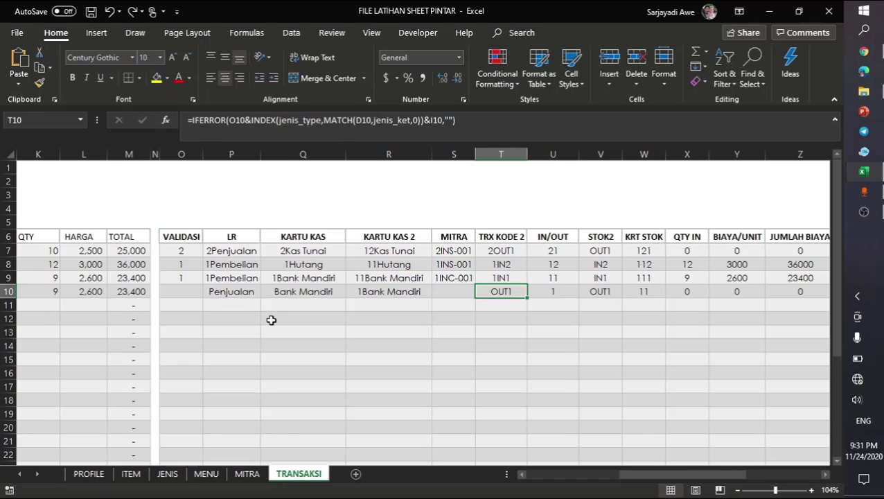
scroll(271, 319, "left", 3)
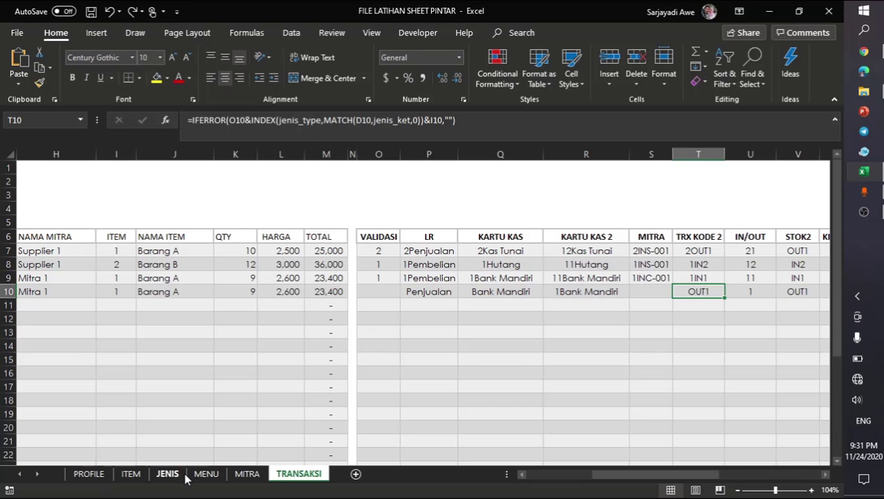
Review the QTY MAX value and the QTY REAL and HPP formulas for Barang A on the ITEM sheet.
left_click(128, 473)
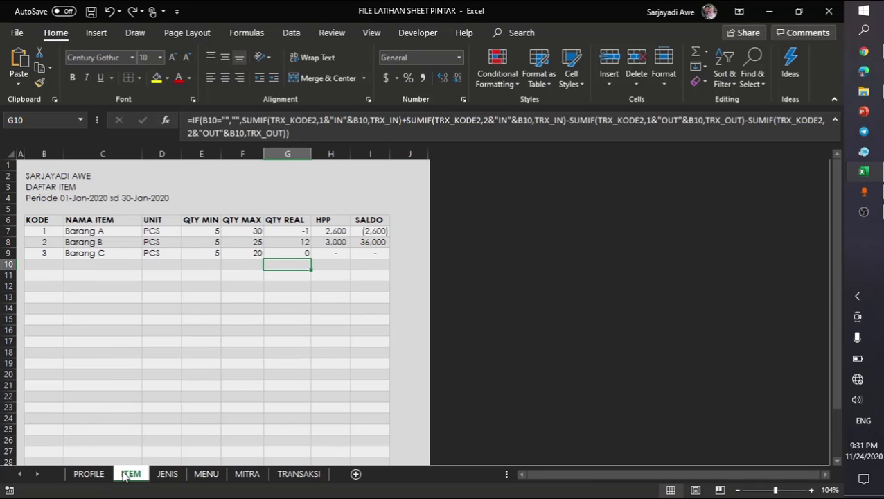
left_click(250, 251)
left_click(252, 231)
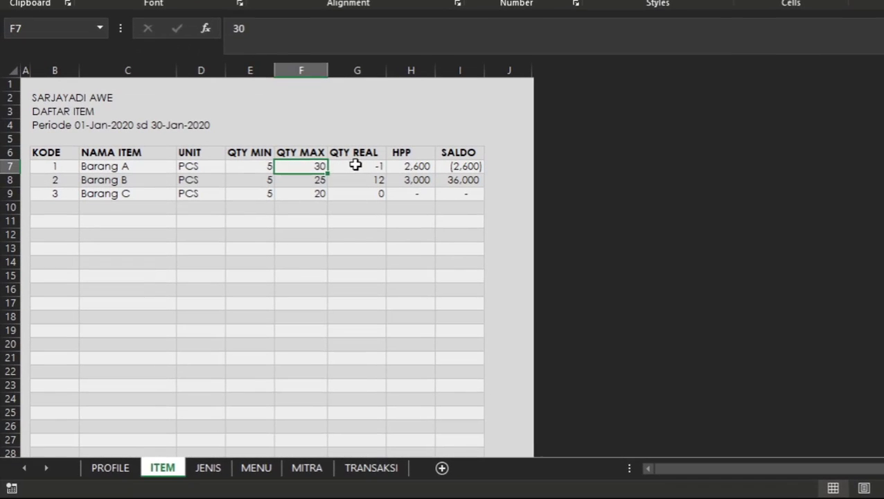
left_click(355, 164)
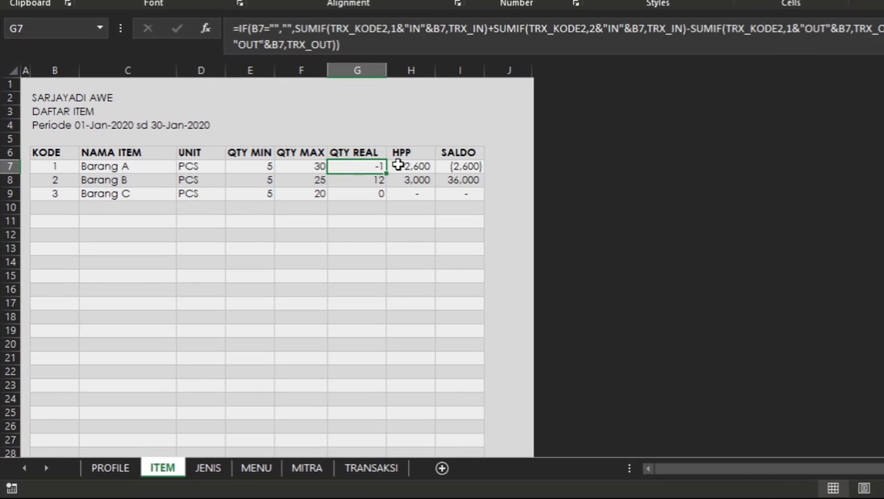
left_click(422, 168)
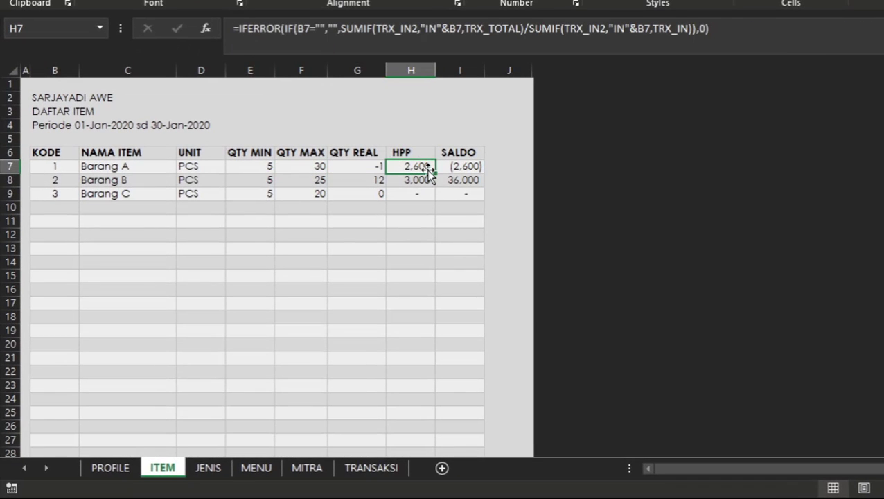
left_click(376, 166)
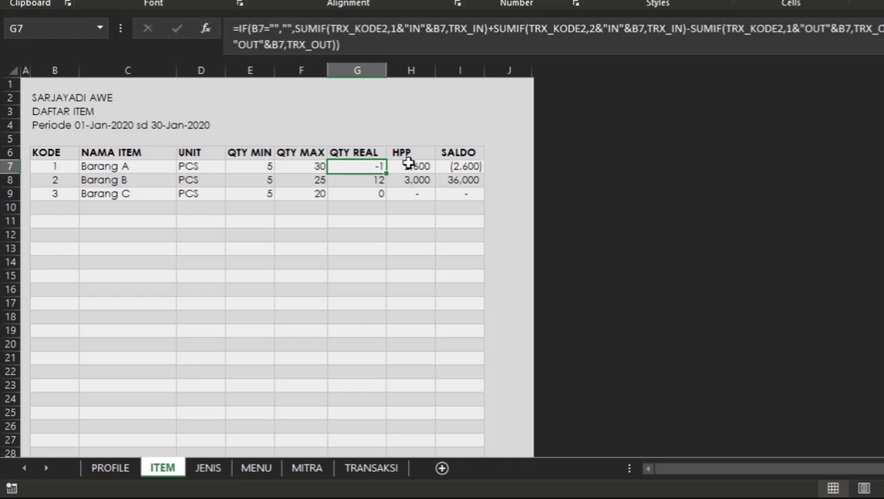
left_click(405, 166)
left_click(363, 166)
left_click(412, 166)
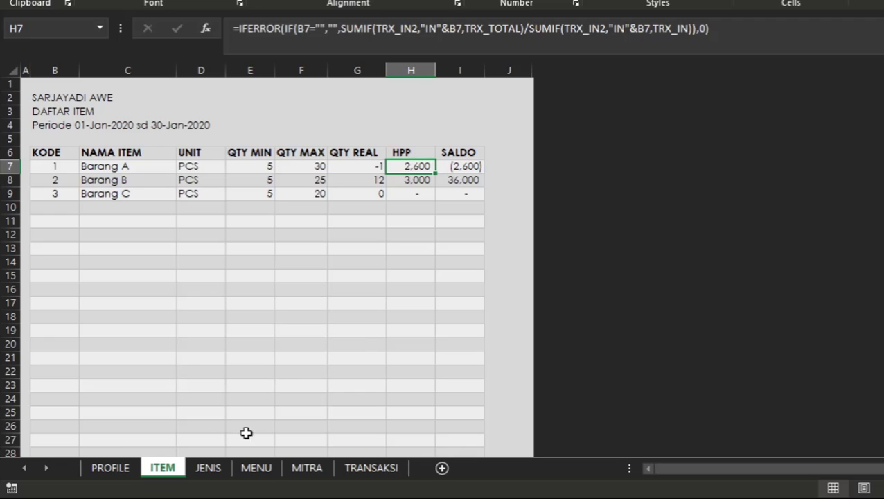
Examine the opening balance, PENAMBAHAN, PENGURANGAN and SALDO AKHIR columns of the receivables table on the MITRA sheet.
left_click(358, 470)
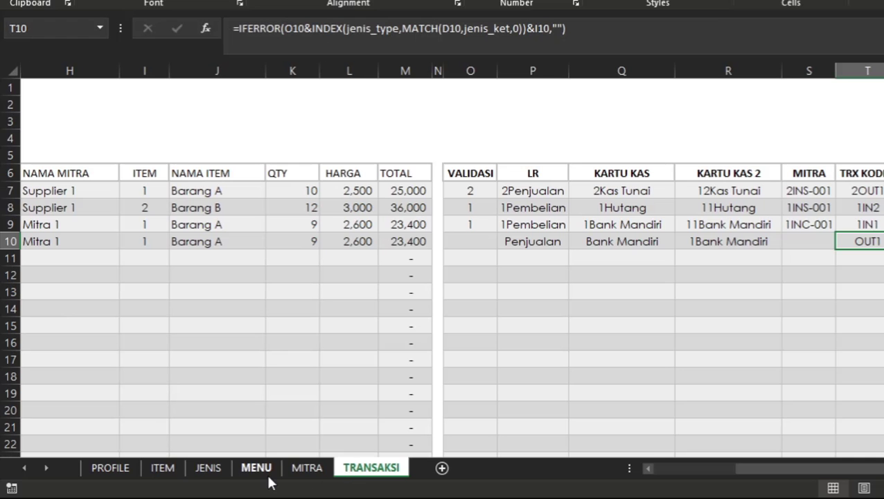
left_click(306, 469)
left_click(360, 236)
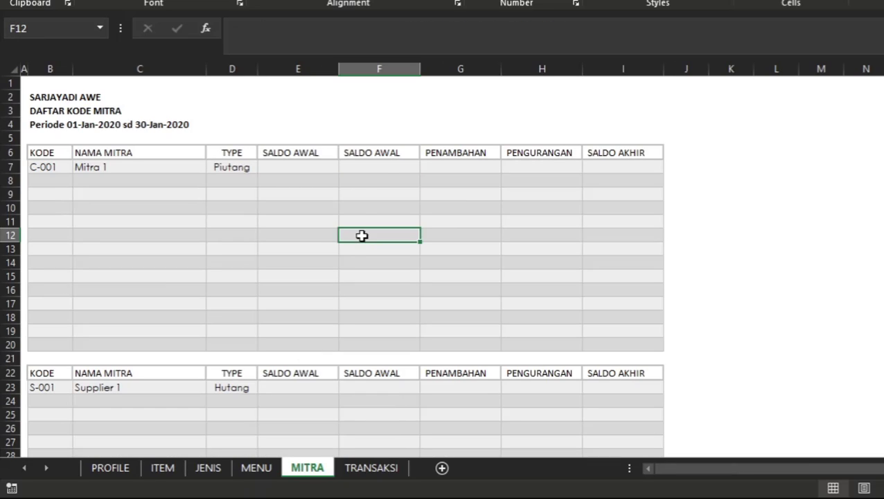
left_click_drag(385, 169, 393, 351)
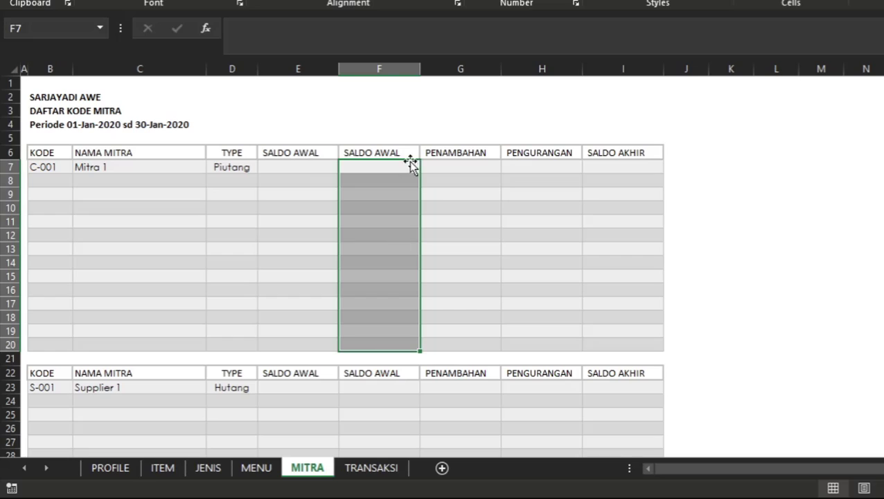
left_click(453, 173)
left_click(518, 166)
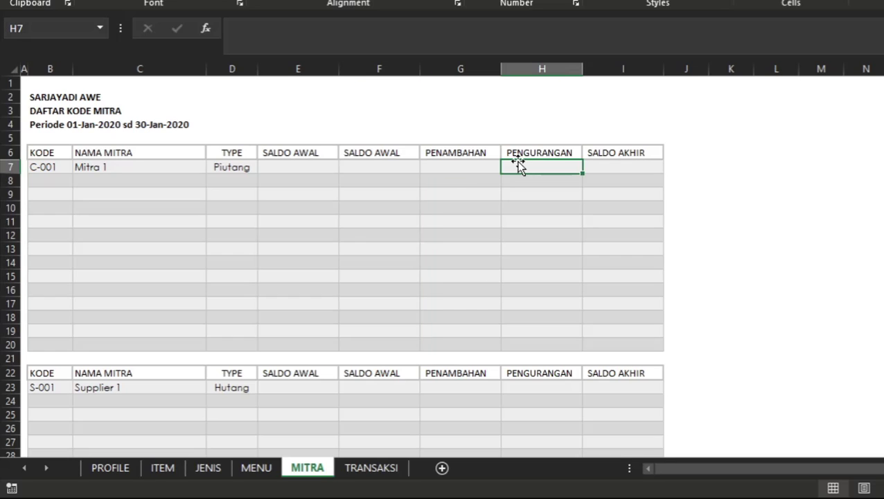
left_click(592, 156)
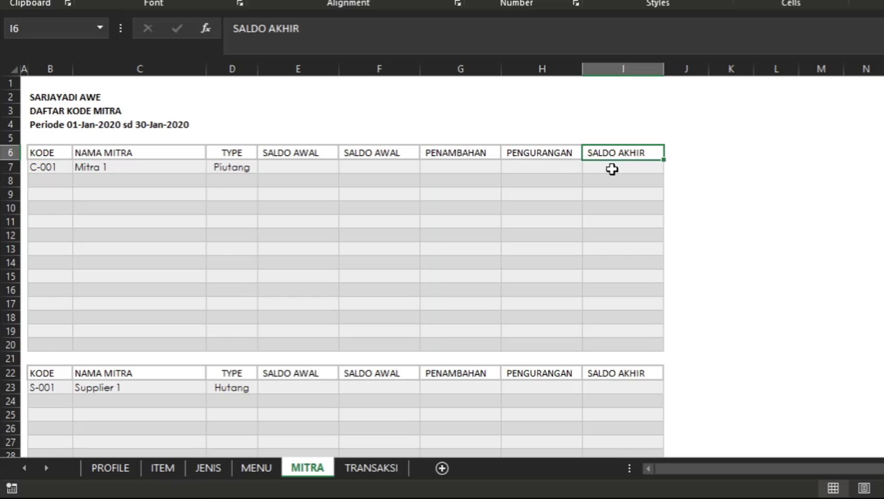
left_click(616, 171)
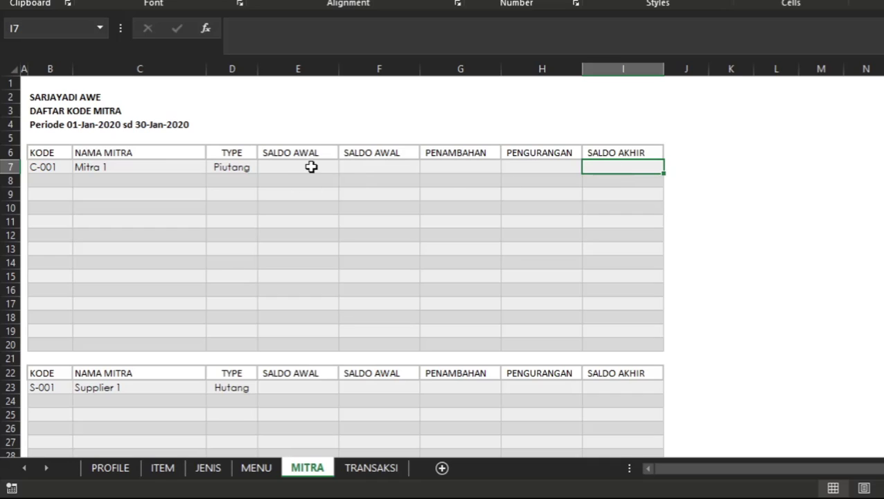
left_click(311, 167)
left_click(361, 166)
left_click(310, 221)
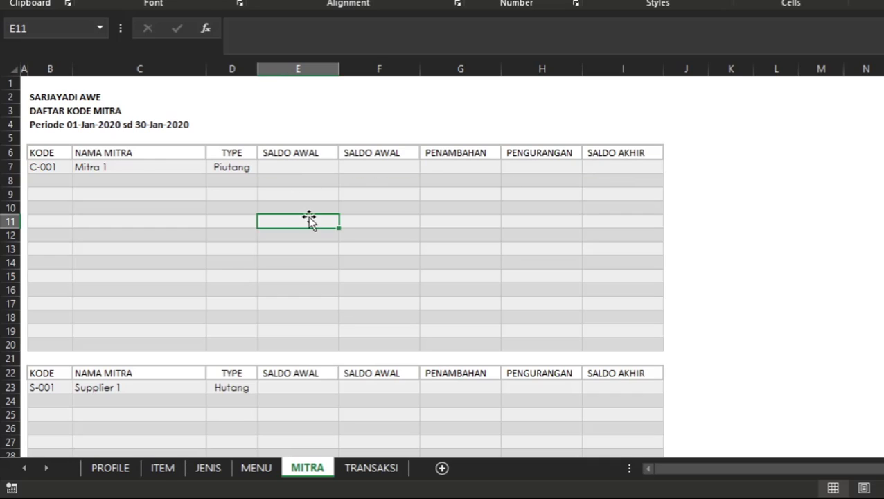
Inspect the name, type and two SALDO AWAL cells in the C-001 row of the MITRA sheet.
left_click(136, 163)
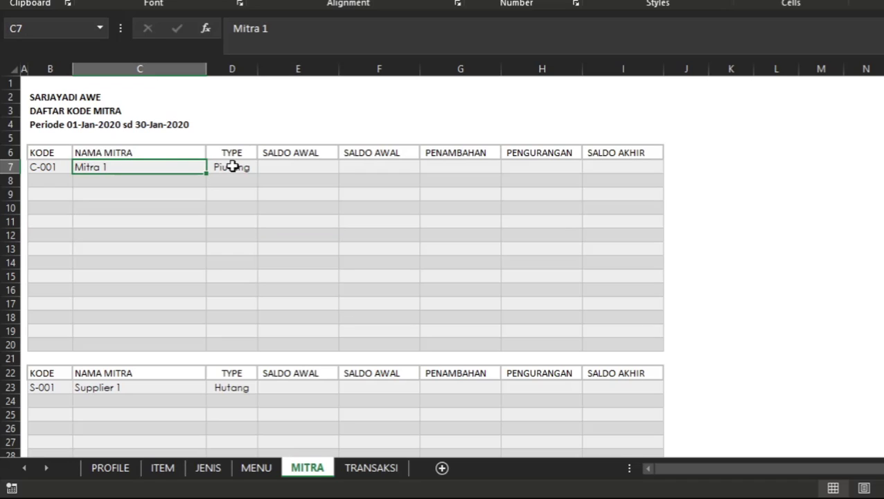
left_click(233, 167)
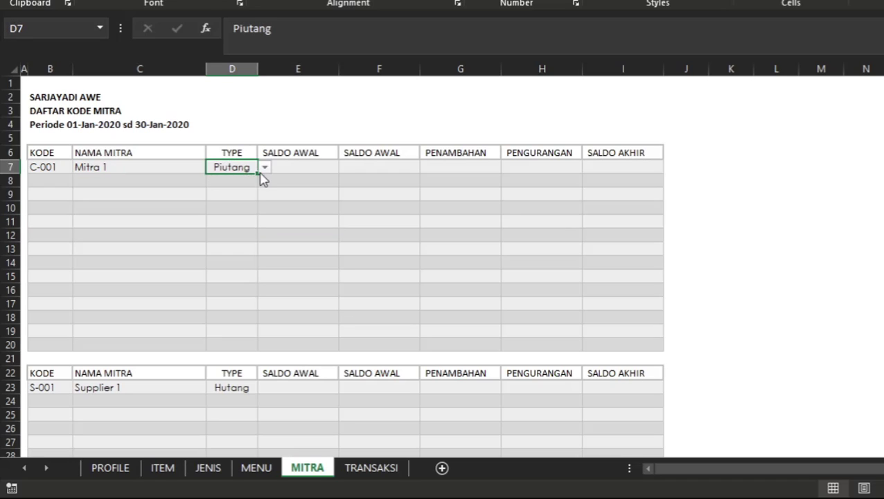
left_click(265, 170)
key("Escape")
left_click(331, 166)
left_click(363, 166)
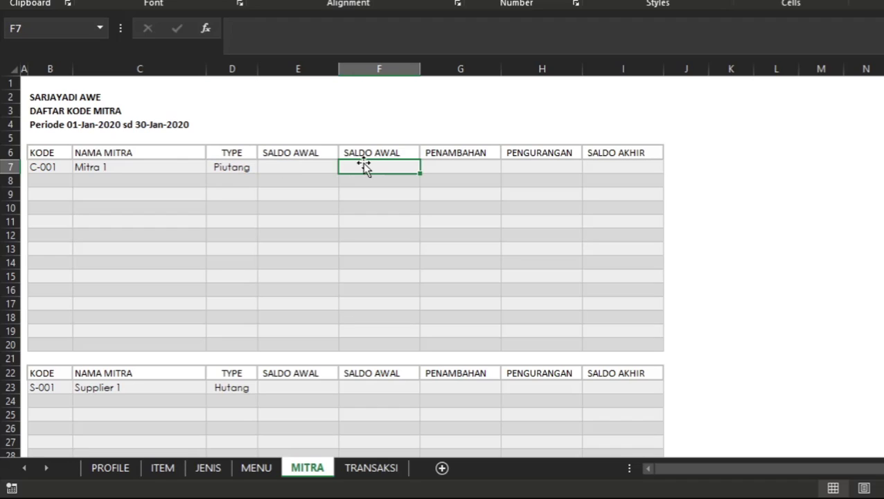
left_click(315, 152)
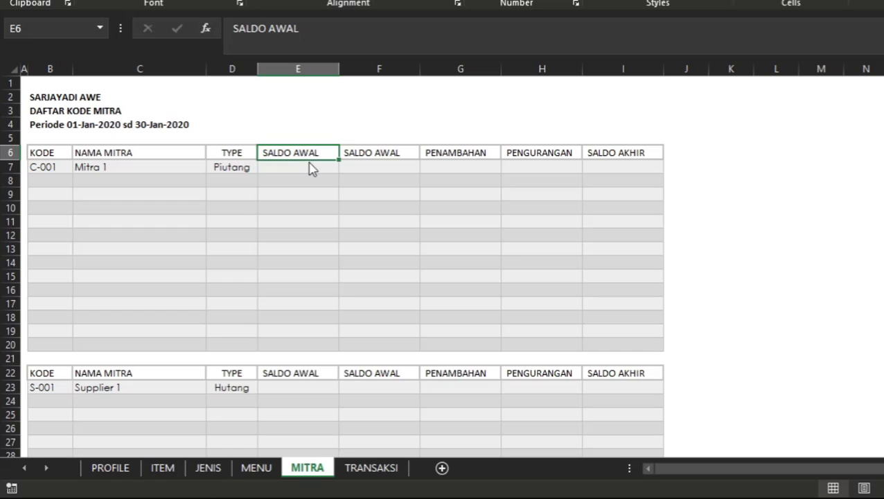
left_click(306, 175)
left_click(308, 167)
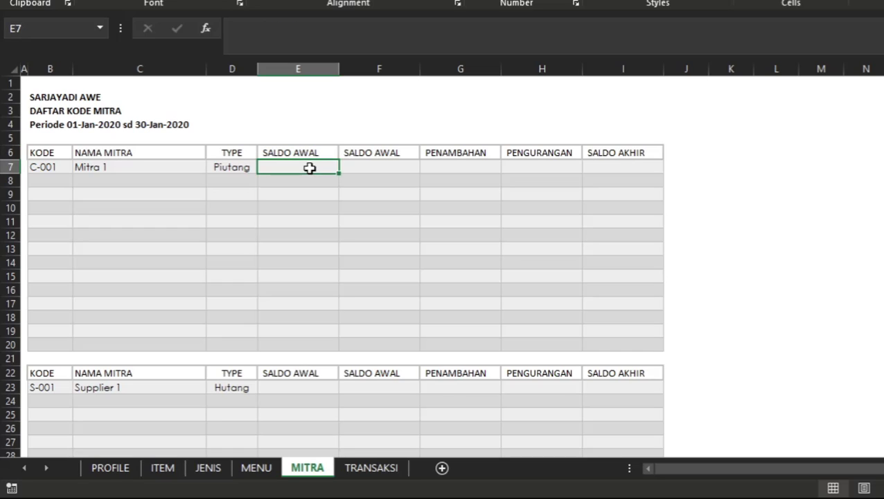
left_click(370, 166)
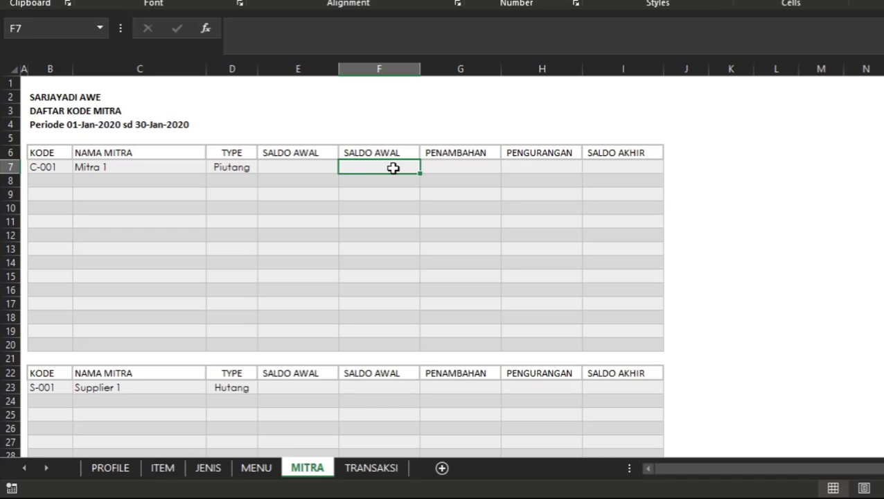
Name the whole MITRA column S on the TRANSAKSI sheet TRX_MITRA2.
left_click(353, 474)
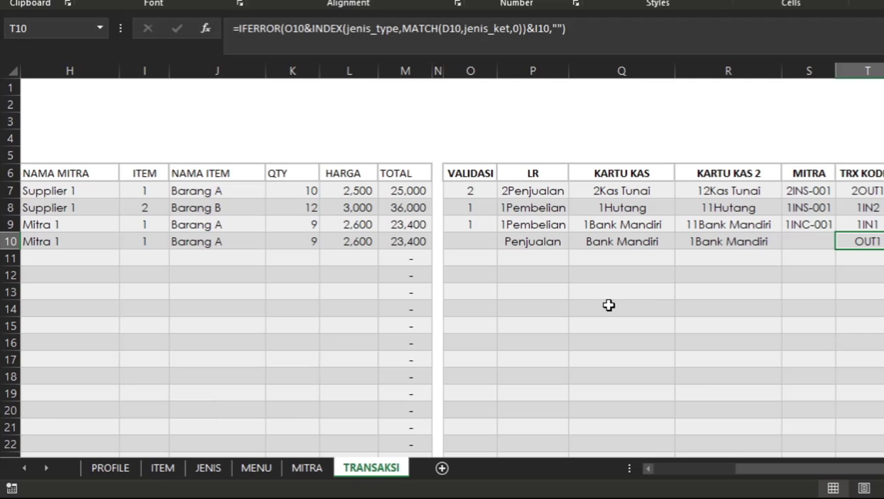
left_click(808, 71)
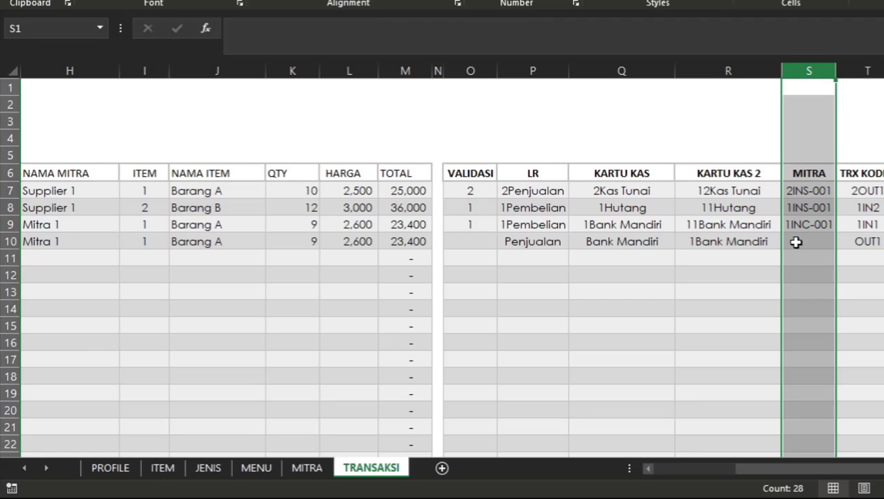
left_click(48, 33)
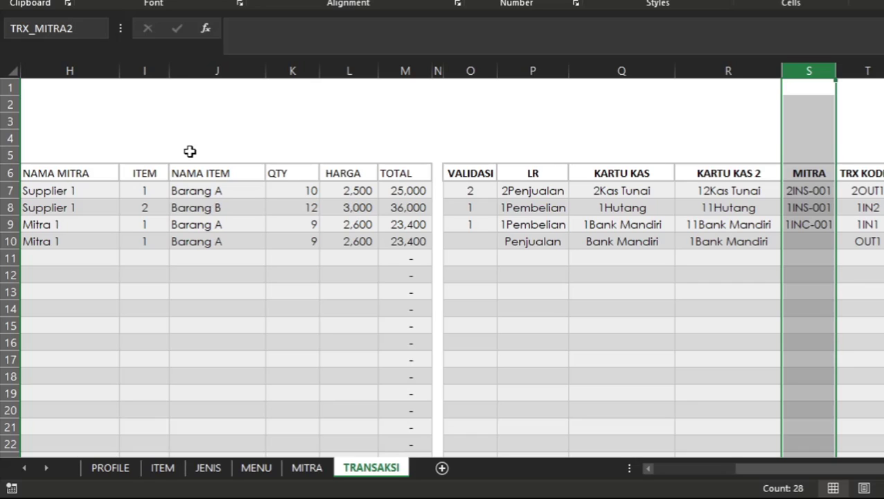
key("Return")
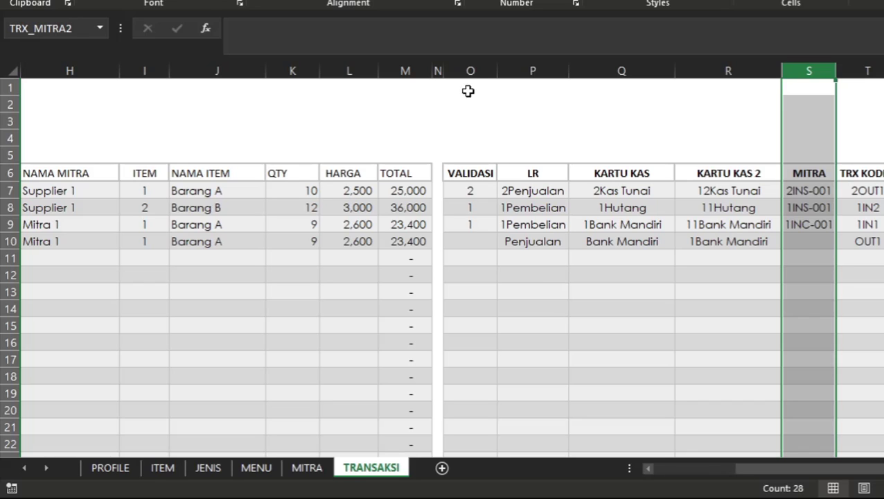
Name the whole TOTAL column M on the TRANSAKSI sheet TRX_JUMLAH.
left_click(414, 66)
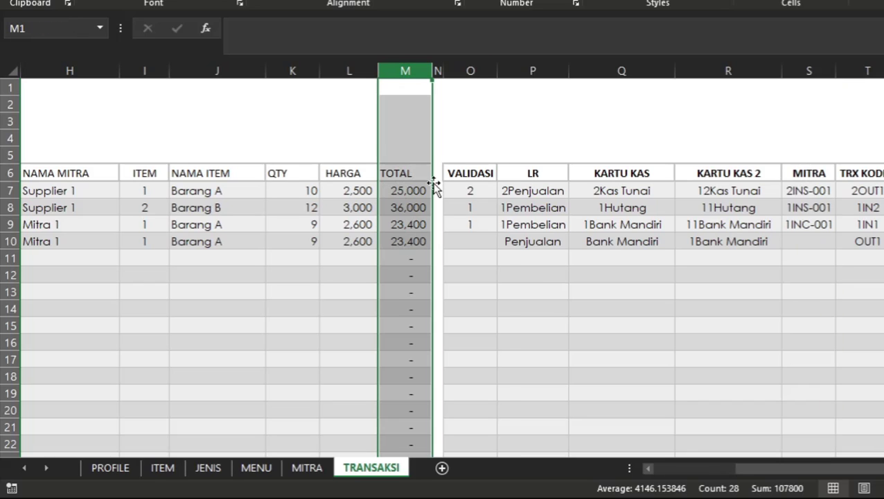
left_click(62, 29)
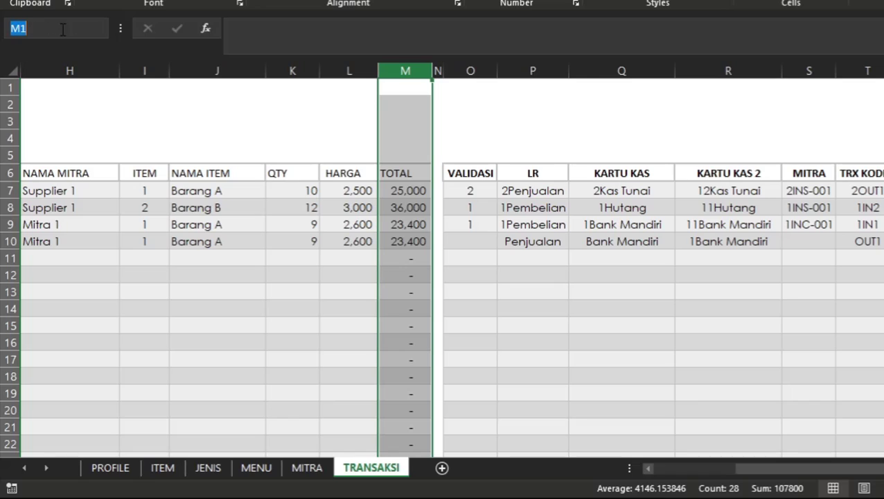
type("TRX_JUMLAH")
key("Return")
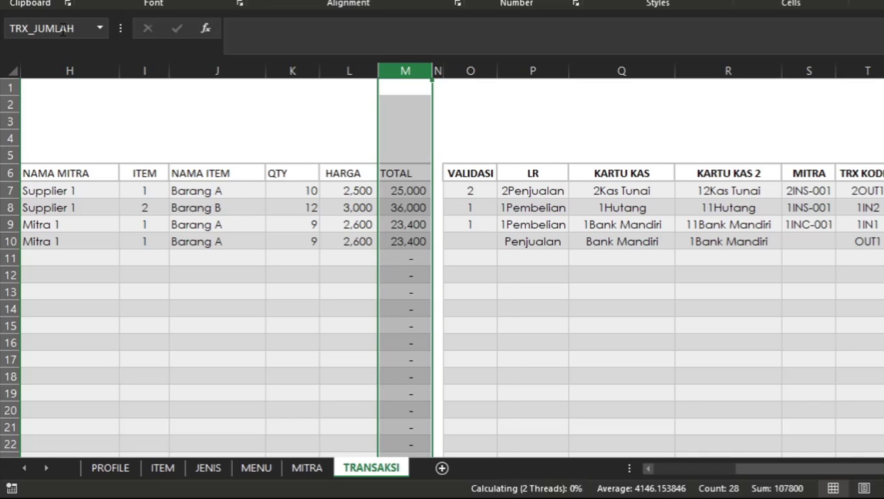
Check the TOTAL formulas and MITRA code formulas in transaction rows 7 and 8.
left_click(349, 240)
left_click(402, 207)
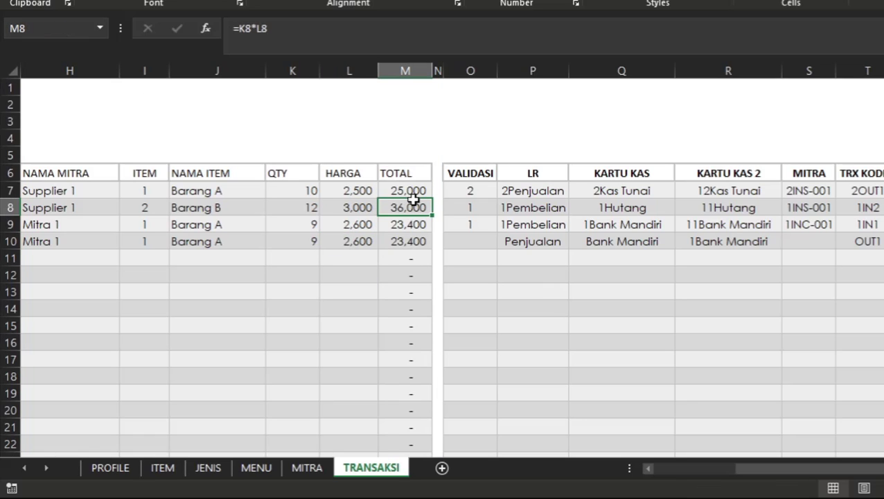
left_click(315, 208)
left_click(423, 195)
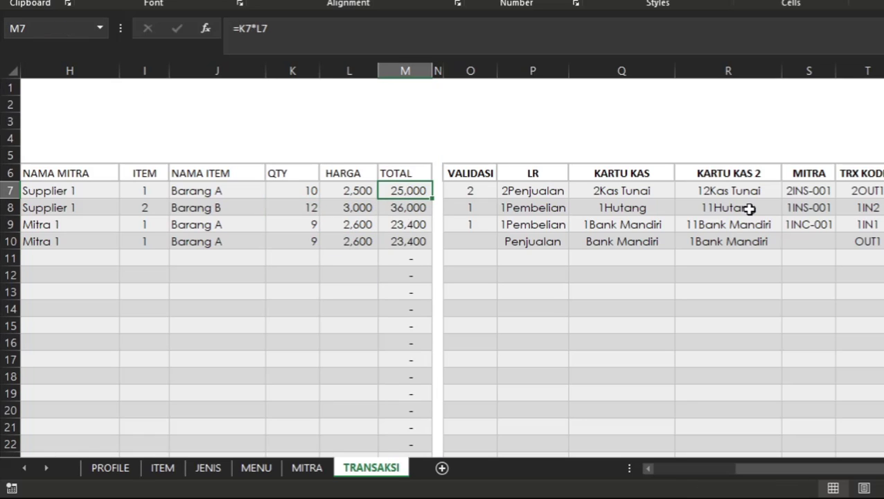
left_click(809, 205)
left_click(817, 189)
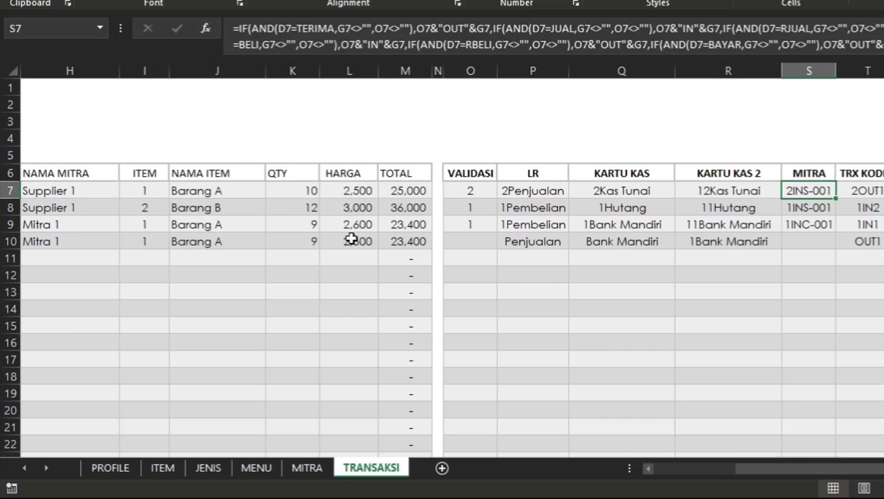
Examine the JENIS, AKUN and KODE MITRA entries of transaction row 7, comparing them across the row.
scroll(351, 239, "left", 5)
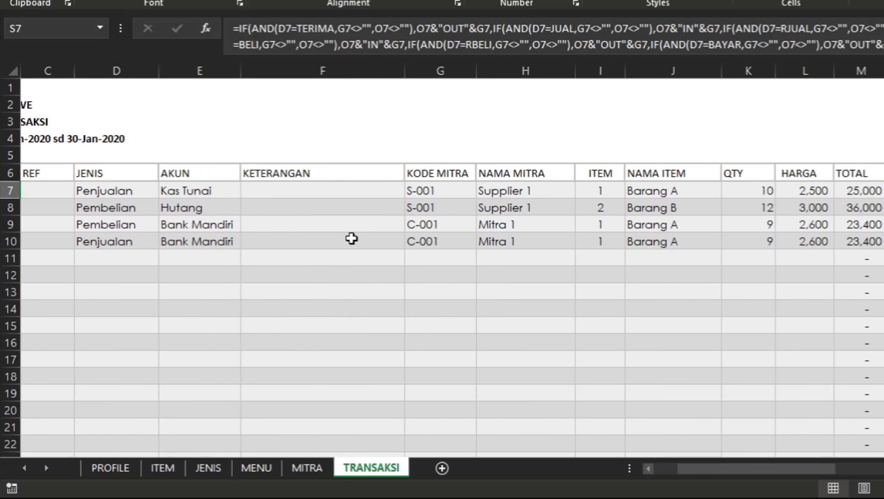
scroll(351, 239, "left", 2)
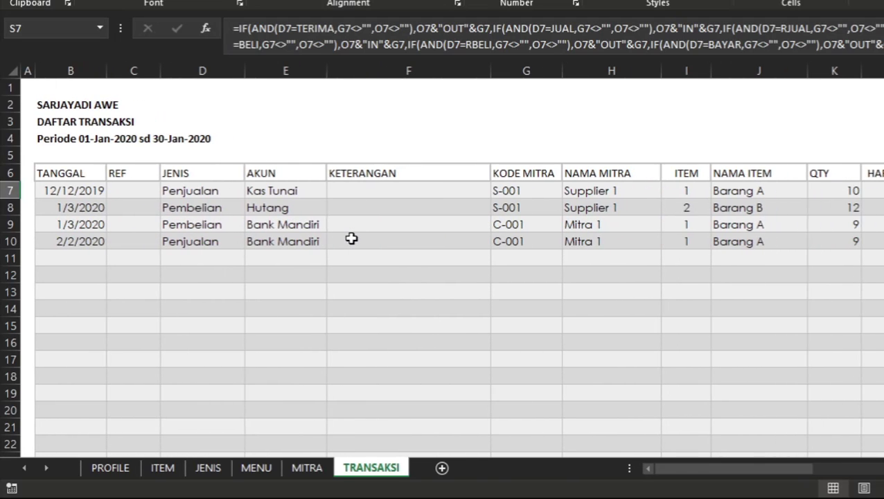
left_click_drag(519, 191, 524, 233)
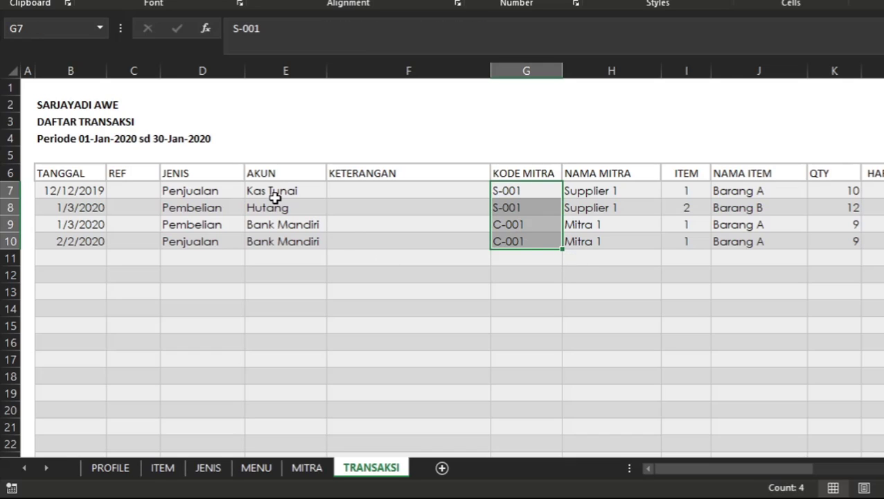
left_click(275, 196)
left_click(205, 191)
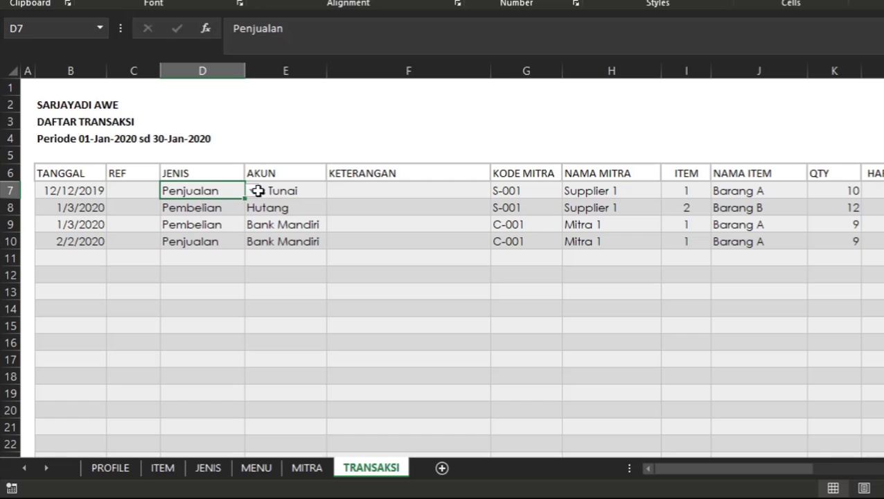
left_click(258, 191)
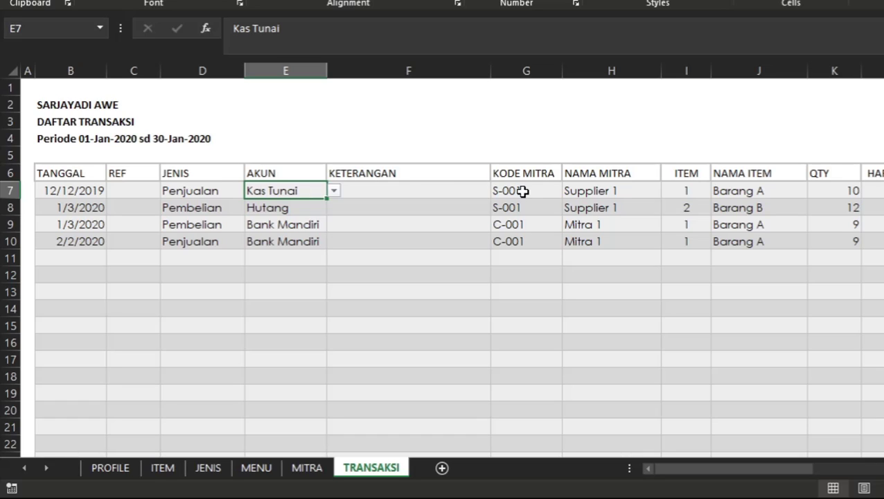
left_click(535, 191)
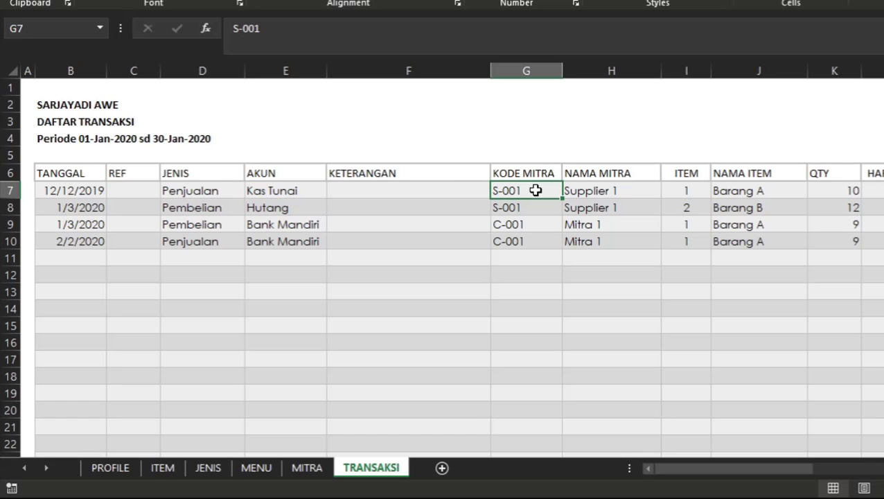
left_click(268, 196)
left_click_drag(523, 191, 175, 193)
left_click(175, 193)
left_click(270, 175)
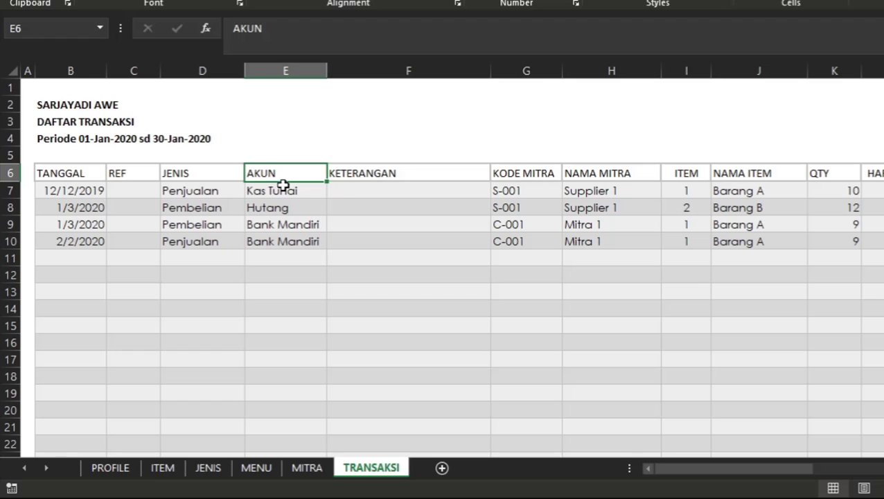
Clear the KODE MITRA of the Kas Tunai sale in row 7.
left_click(283, 187)
left_click(550, 191)
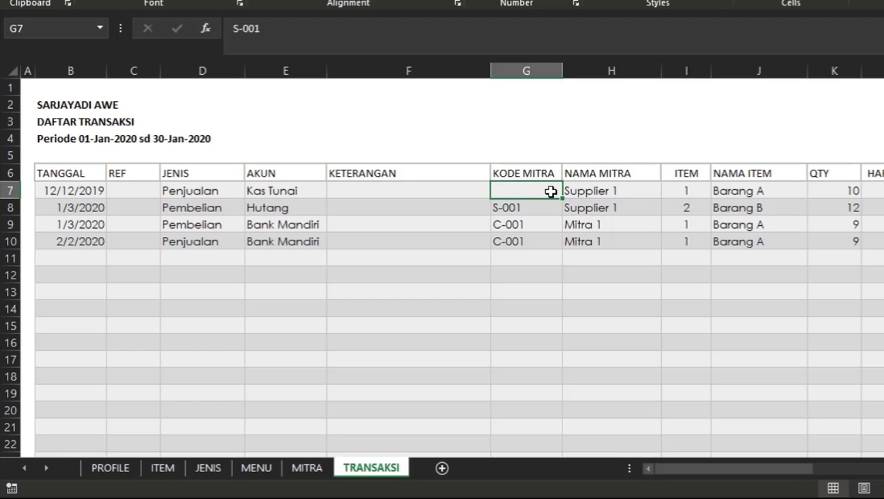
key("Delete")
left_click(554, 228)
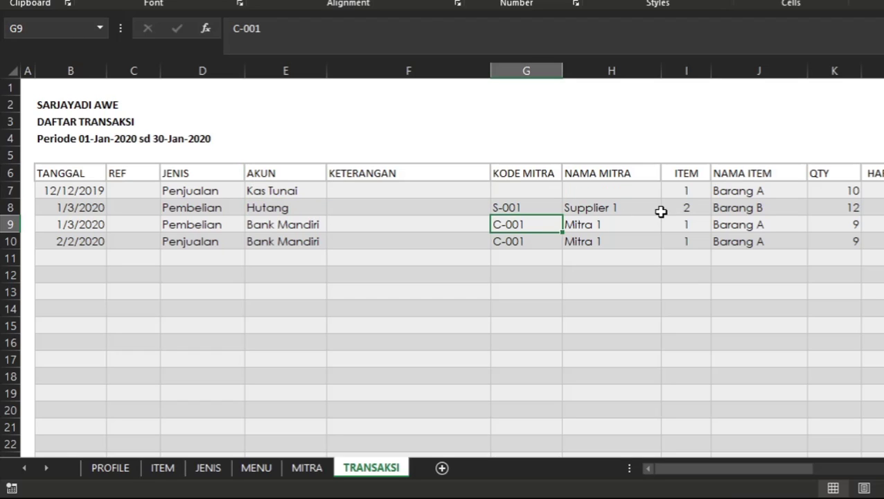
Examine the JENIS, AKUN and KODE MITRA entries of the credit purchase in row 8.
left_click(658, 212)
left_click(543, 221)
left_click(355, 210)
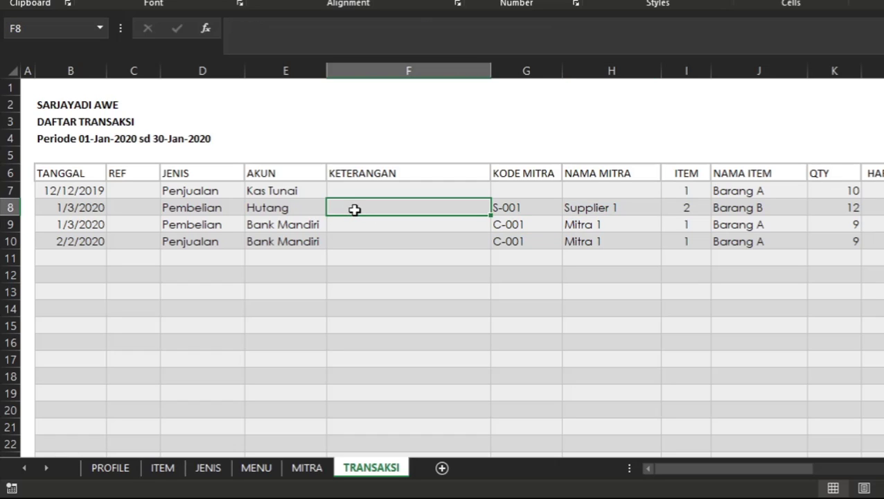
left_click_drag(207, 210, 270, 209)
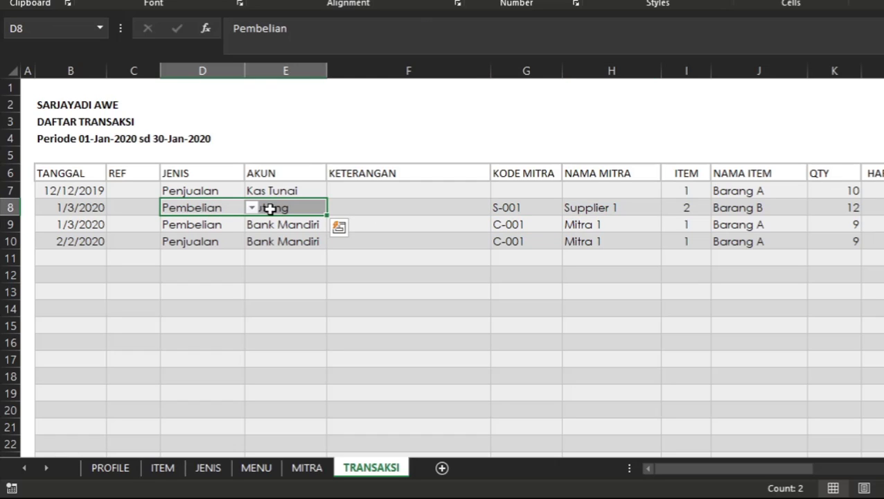
left_click(217, 206)
left_click(283, 207)
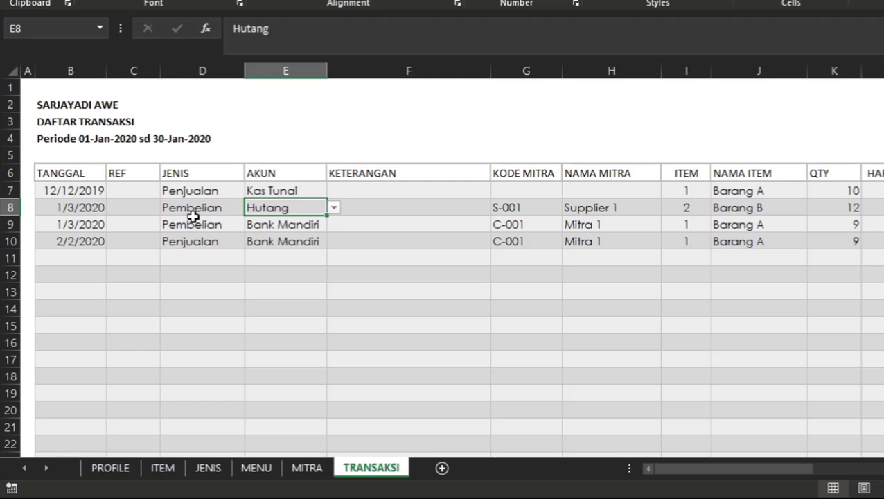
left_click(192, 219)
left_click(229, 206)
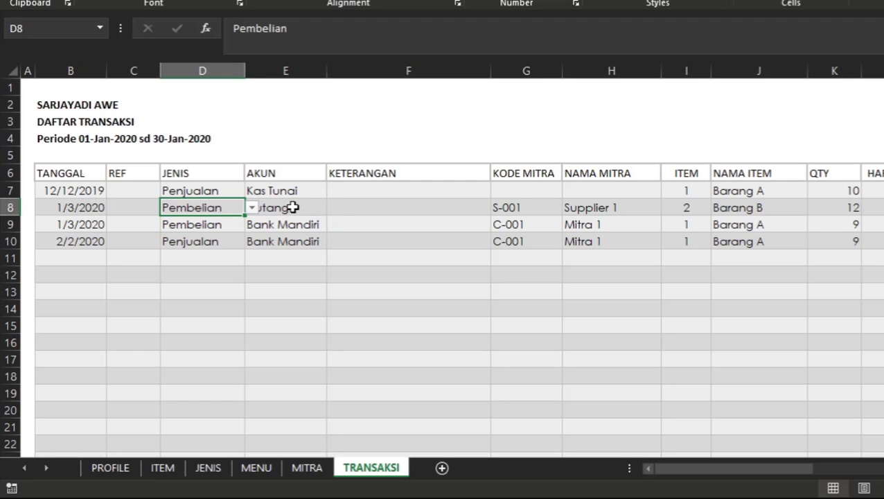
left_click(292, 207)
left_click(231, 208)
left_click(269, 207)
left_click(212, 208)
left_click(270, 210)
left_click(224, 208)
left_click(270, 207)
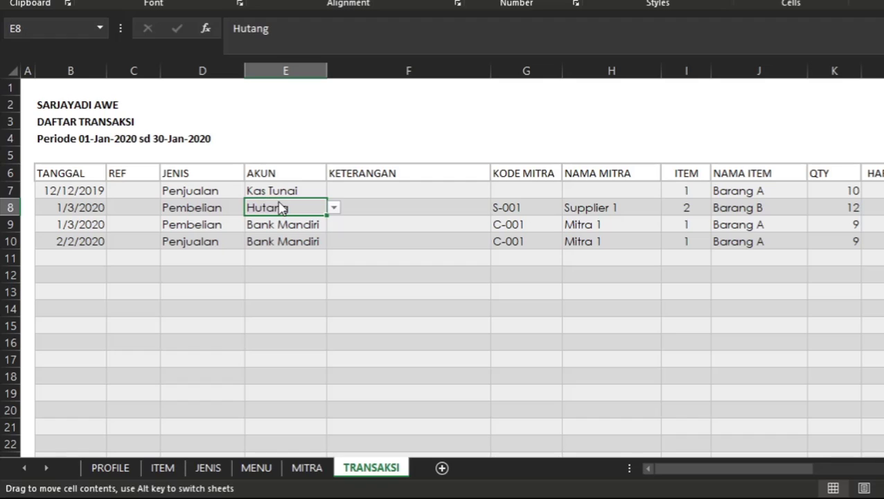
left_click(531, 207)
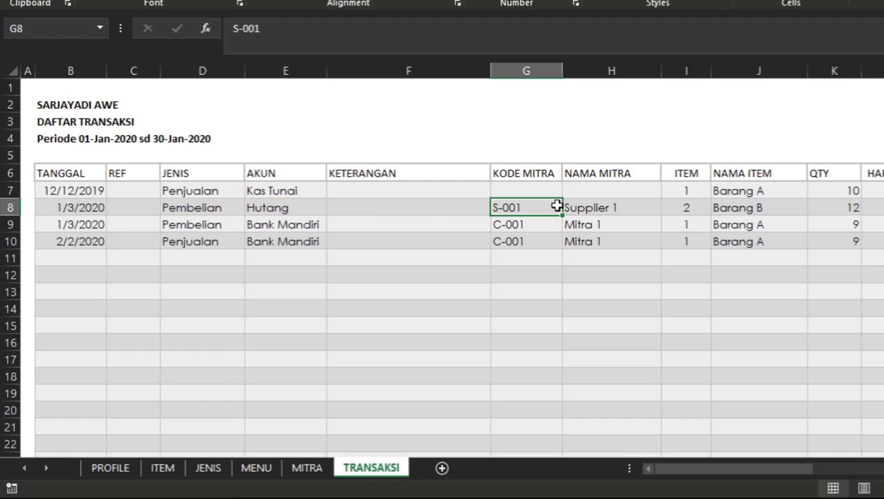
Clear the KODE MITRA of the Bank Mandiri purchase in row 9.
left_click(192, 224)
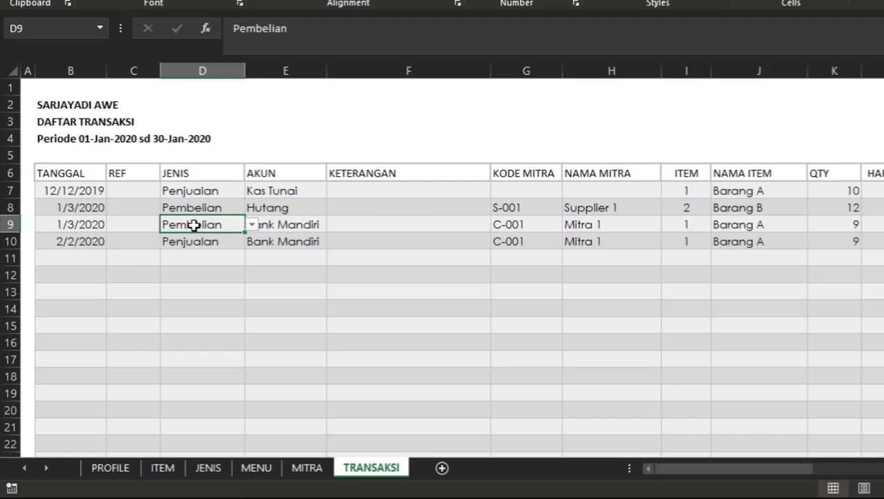
left_click(299, 222)
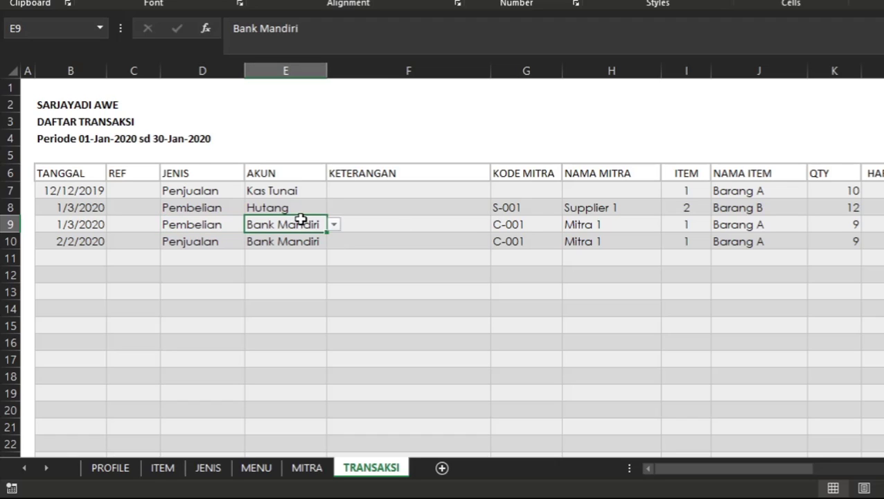
left_click(528, 220)
key("Delete")
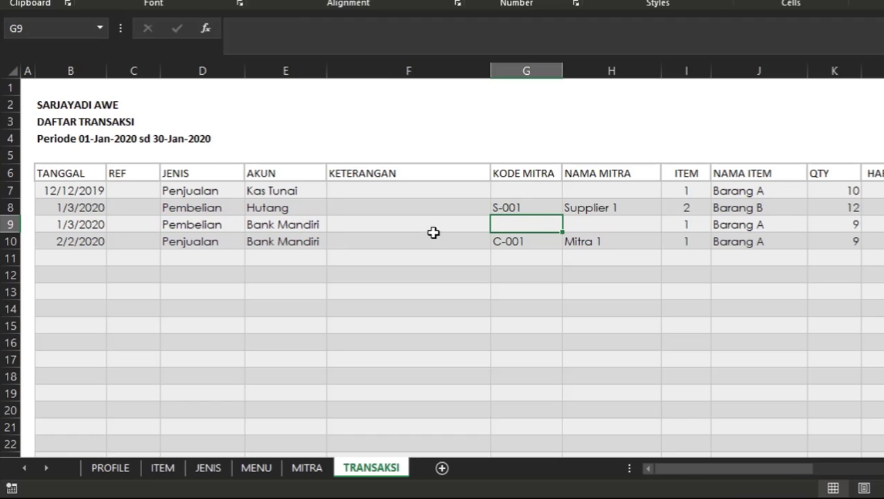
Set the AKUN of the Penjualan transaction in row 10 to Piutang.
left_click(212, 245)
left_click(290, 241)
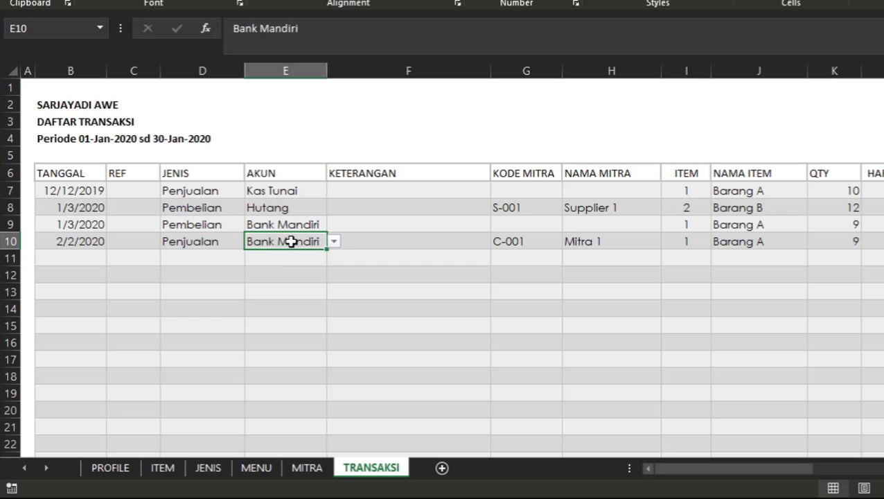
left_click(334, 242)
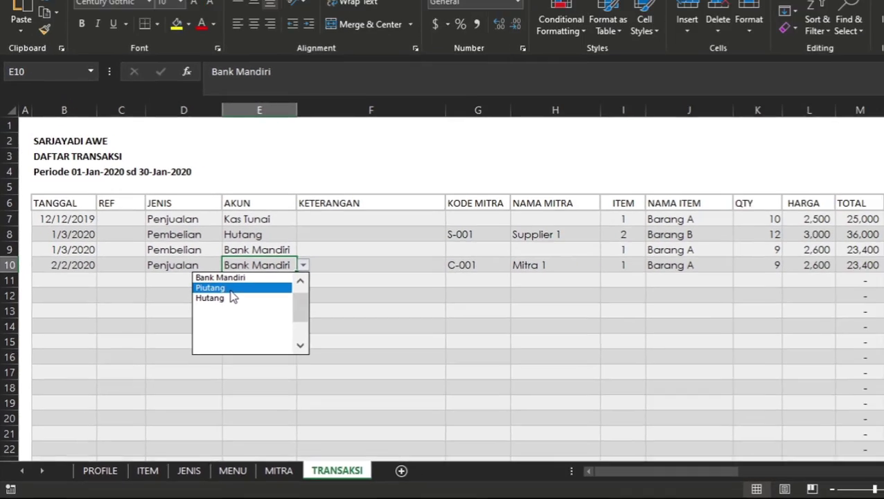
left_click(253, 270)
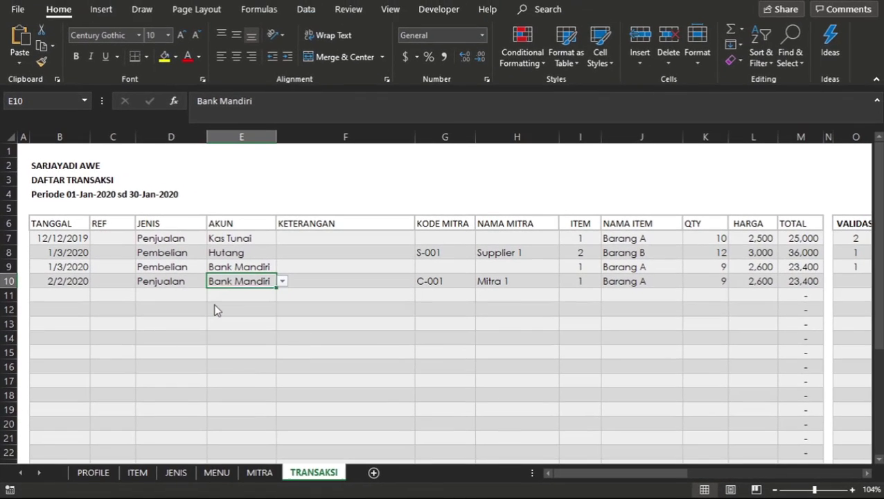
left_click(303, 267)
left_click(252, 277)
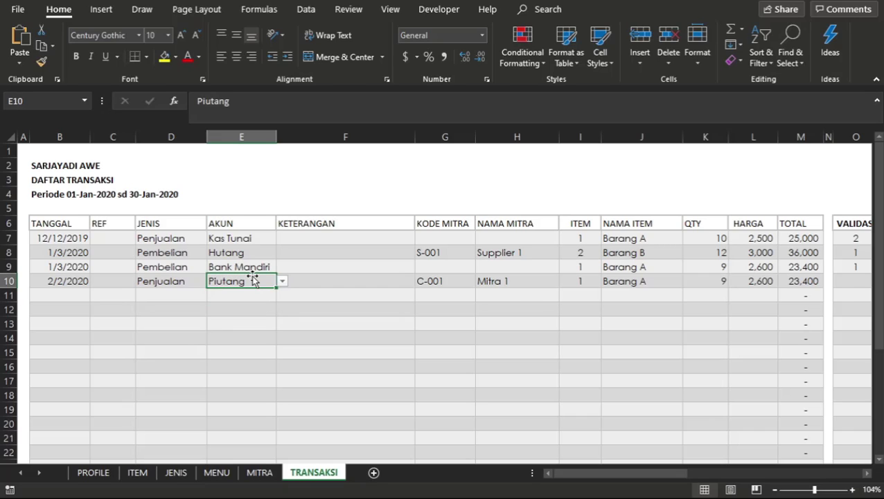
Check the KODE MITRA of row 10 against its JENIS entry.
left_click(445, 283)
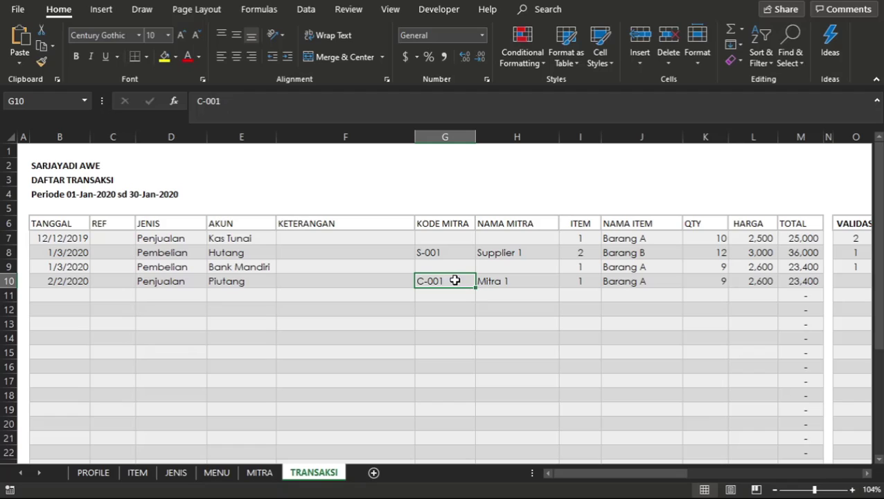
left_click(171, 284)
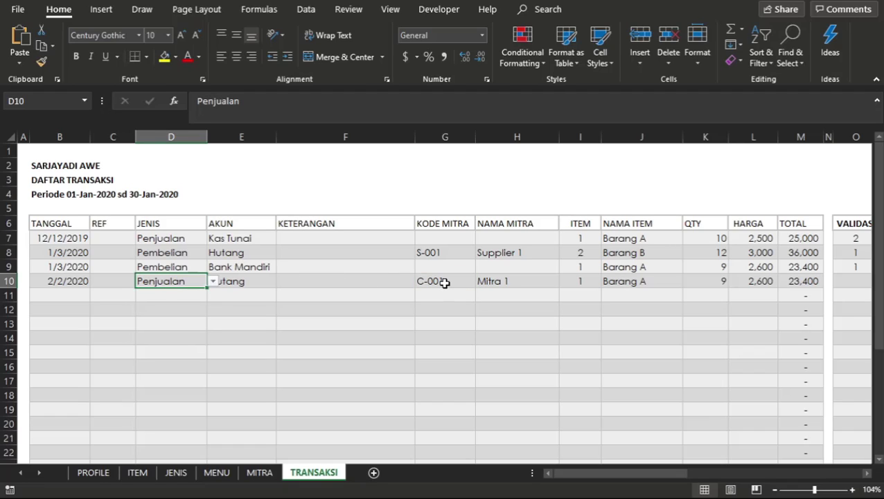
left_click(444, 283)
left_click(192, 283)
left_click(388, 292)
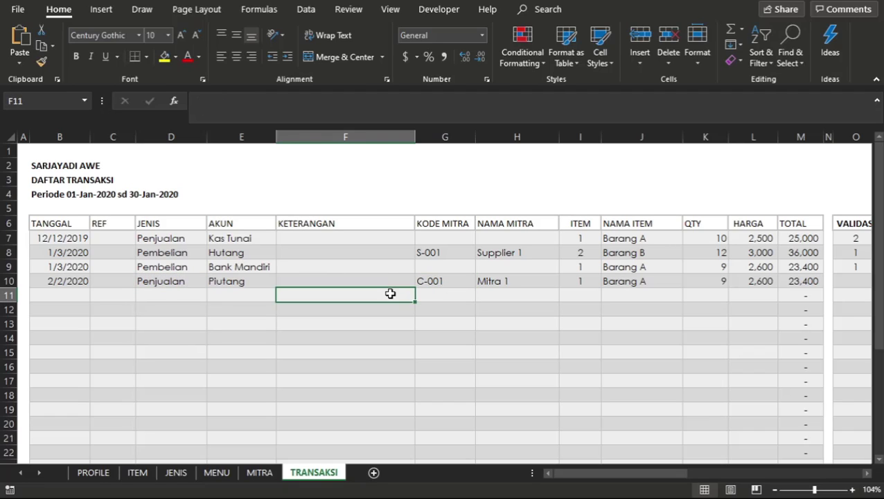
left_click(551, 296)
Examine the codes in the MITRA column S for the transaction rows, including the code in row 8.
scroll(781, 292, "right", 10)
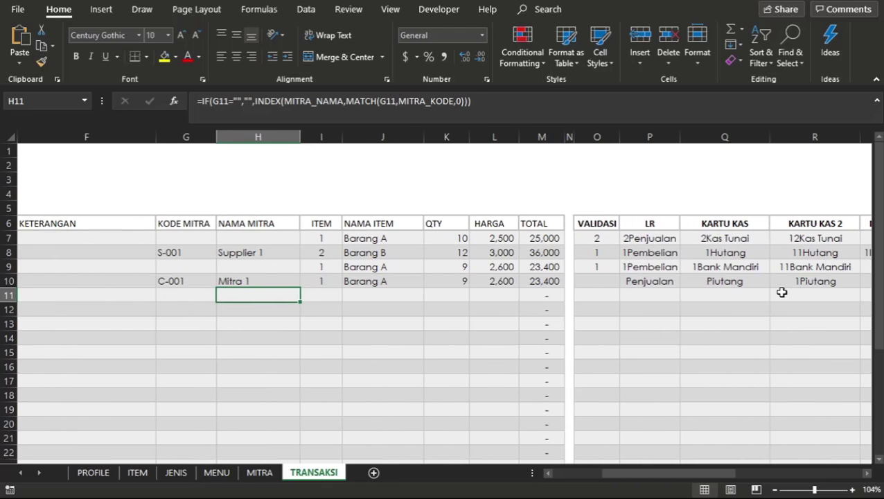
scroll(781, 292, "right", 2)
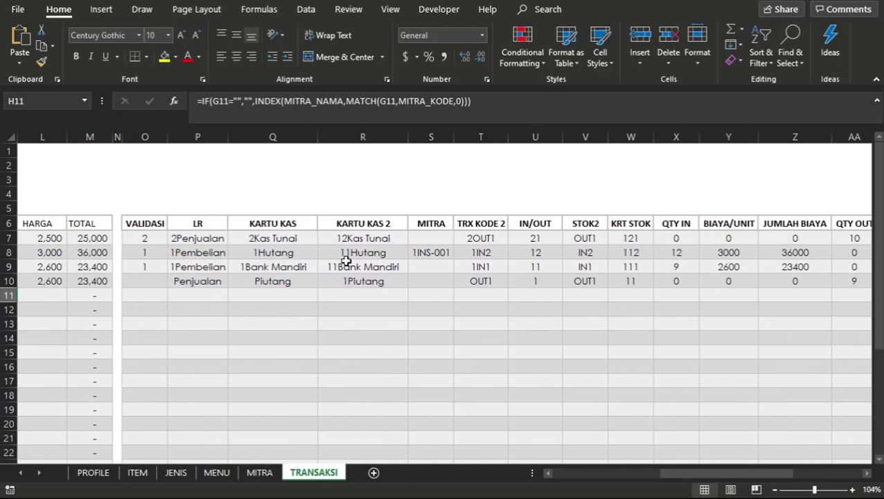
left_click(431, 250)
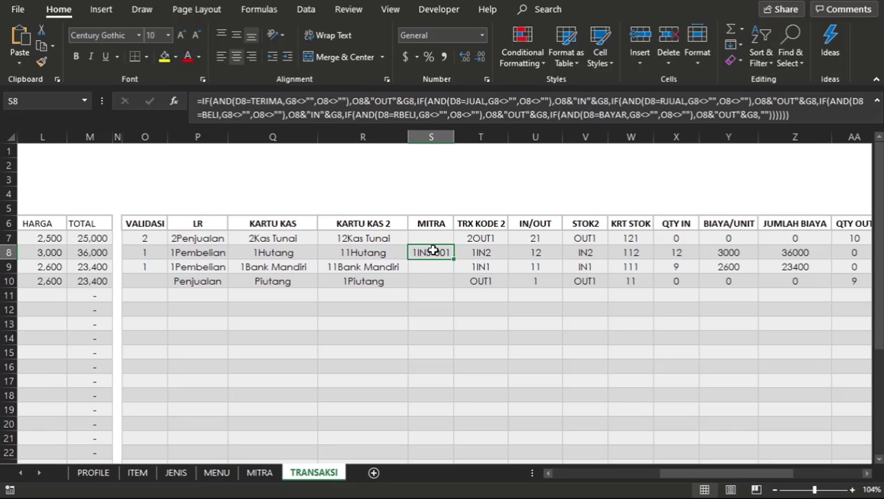
left_click(455, 292)
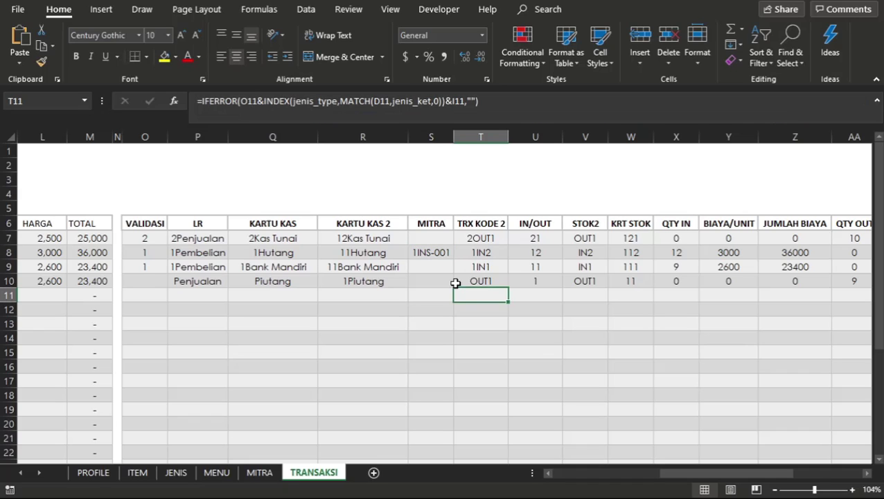
left_click(434, 132)
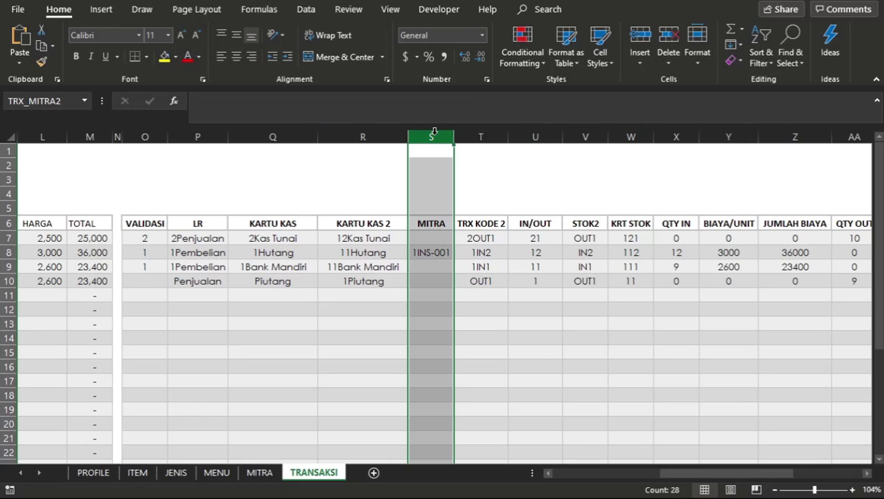
left_click(430, 253)
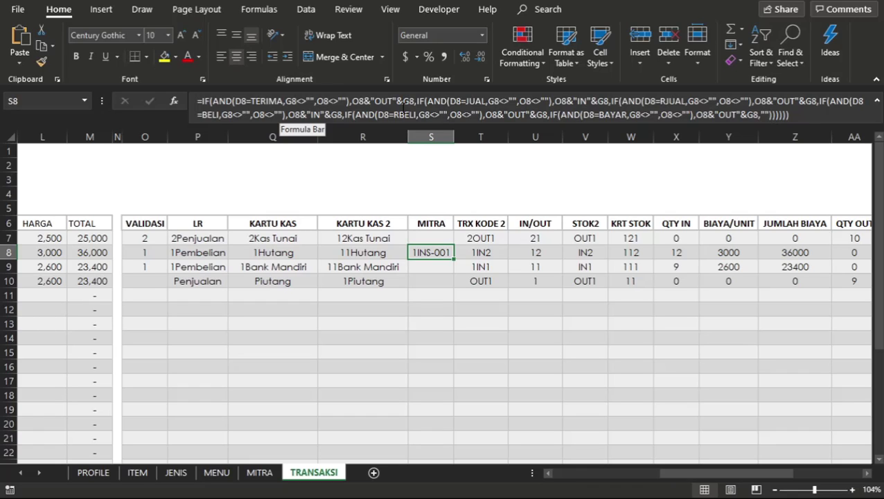
left_click(396, 251)
left_click(394, 297)
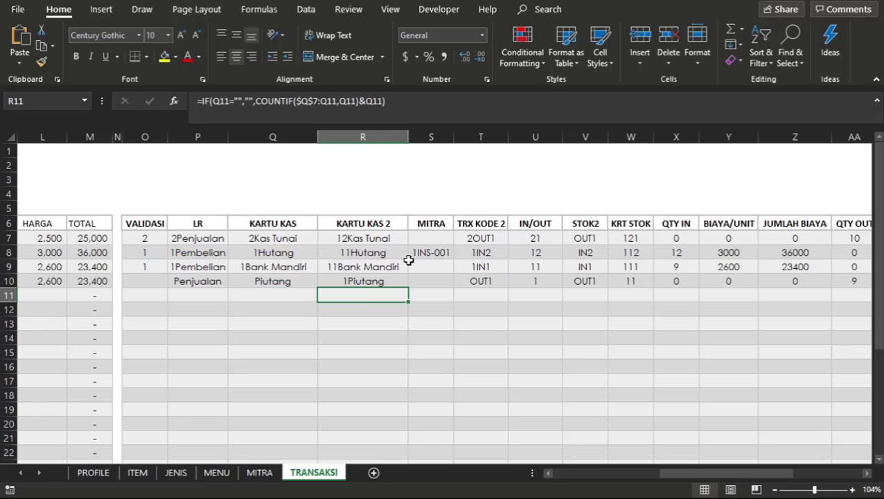
Inspect the IN and OUT conditions of the MITRA code formula in cell S8, leaving the formula unedited.
left_click(430, 253)
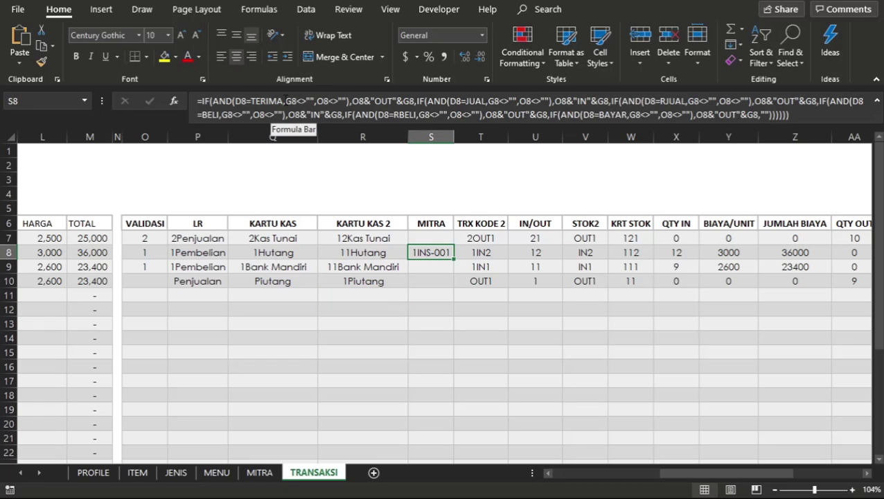
left_click(388, 101)
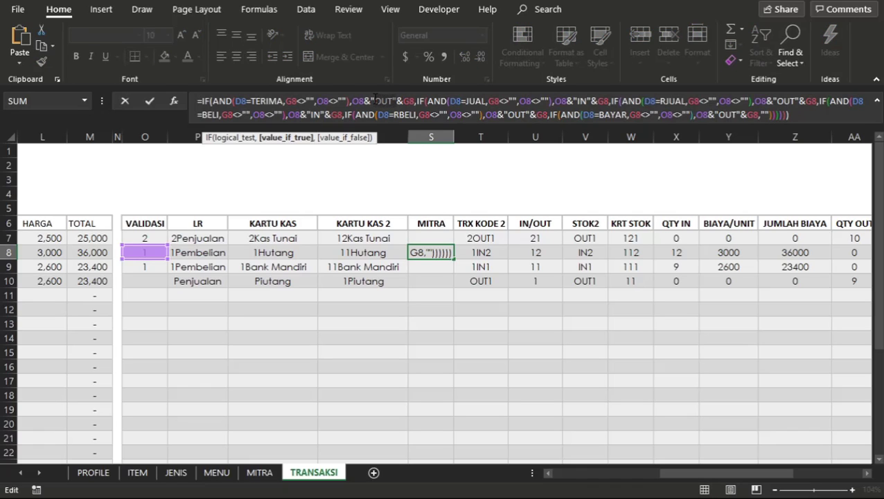
left_click(375, 101)
key("Escape")
left_click(400, 268)
scroll(401, 272, "left", 1)
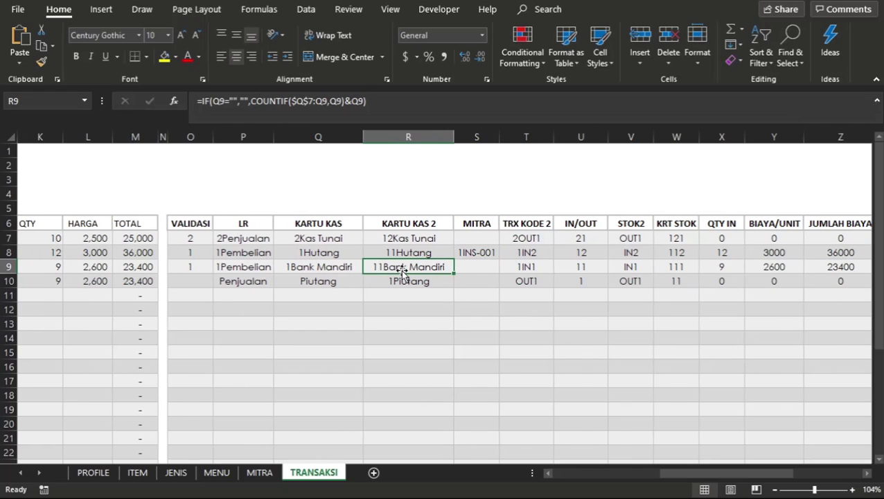
On the MITRA sheet, start an IF formula in SALDO AWAL cell F7 that tests whether D7 equals "PIUTANG".
scroll(208, 381, "left", 2)
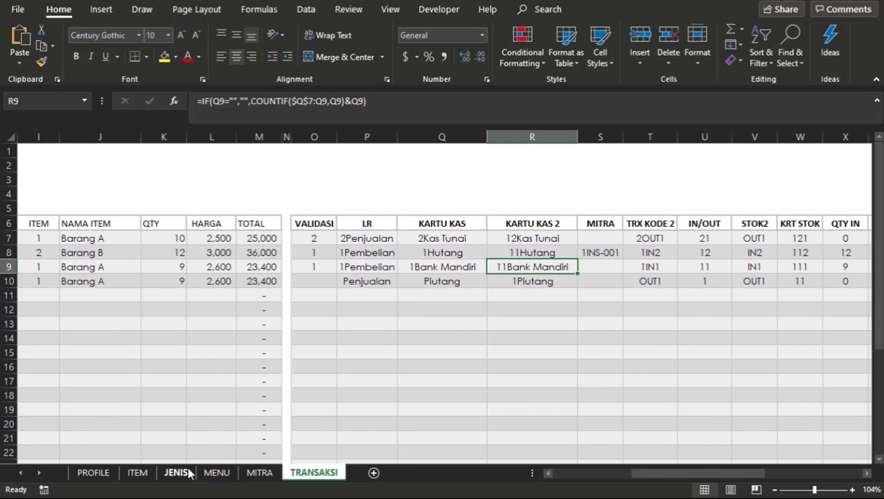
left_click(257, 472)
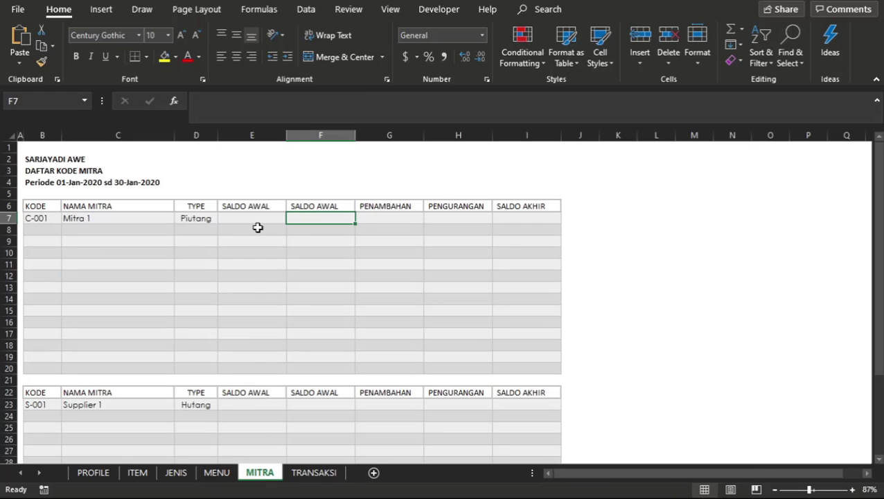
left_click(258, 227)
left_click(312, 220)
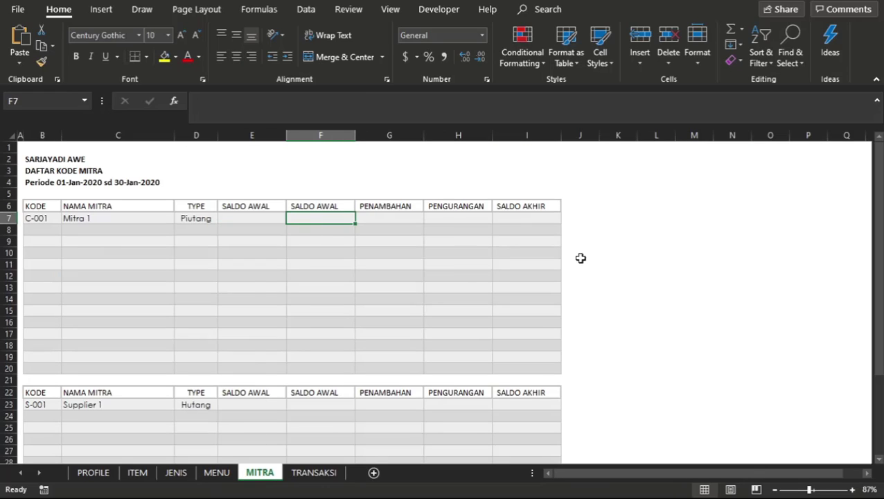
left_click(852, 489)
left_click(853, 489)
left_click(852, 489)
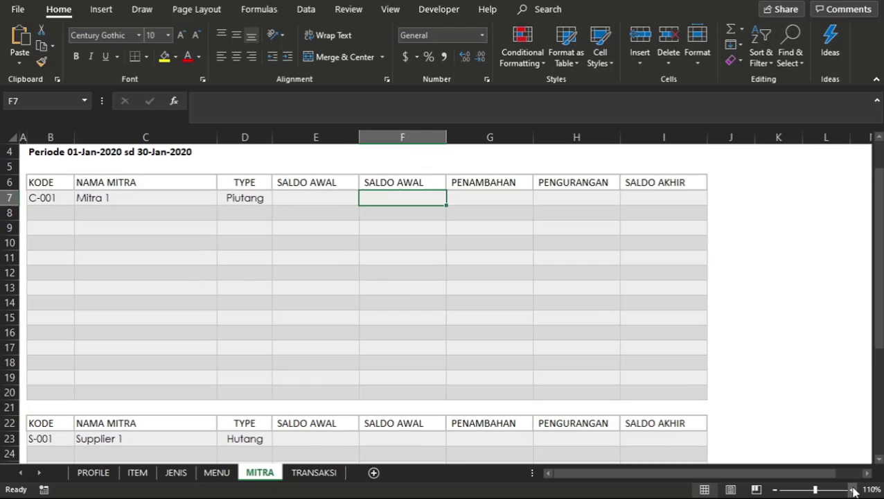
left_click(853, 489)
left_click(566, 374)
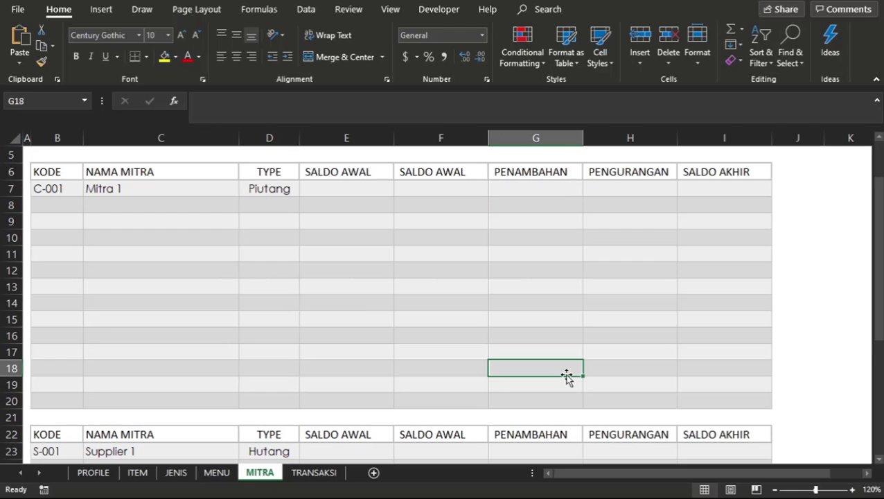
scroll(566, 374, "up", 2)
left_click(443, 260)
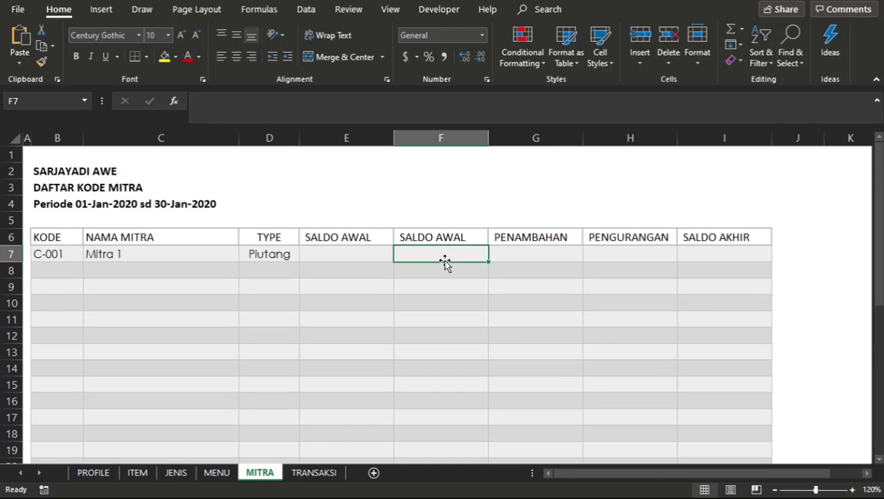
type("=")
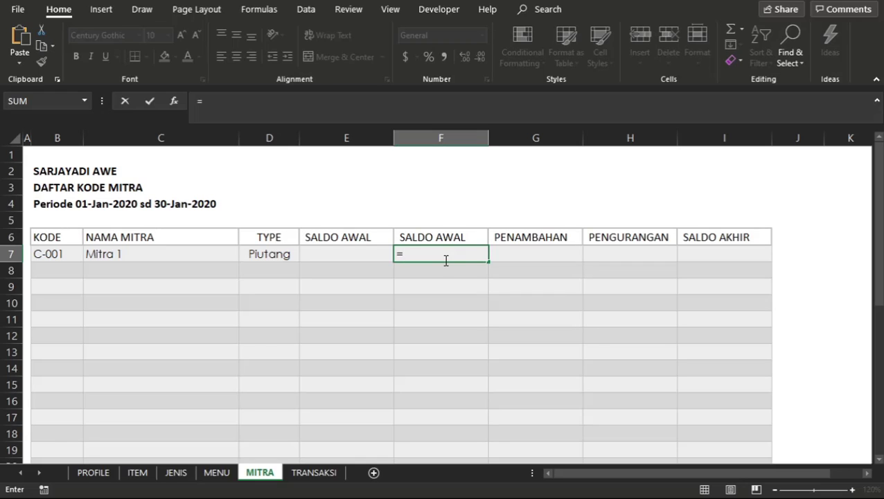
type("IF")
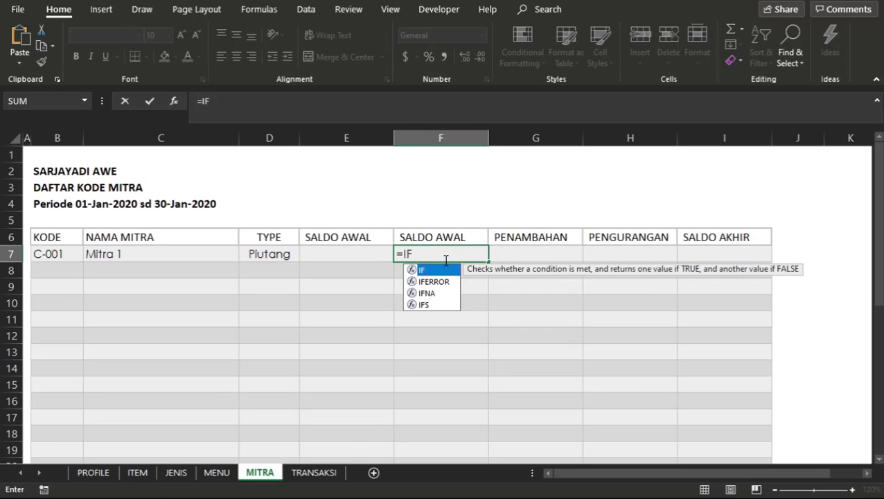
type("(")
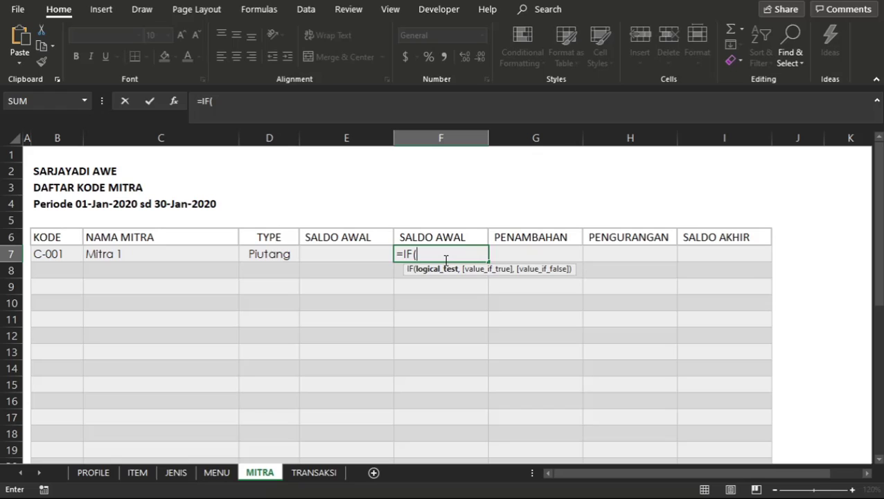
left_click(282, 257)
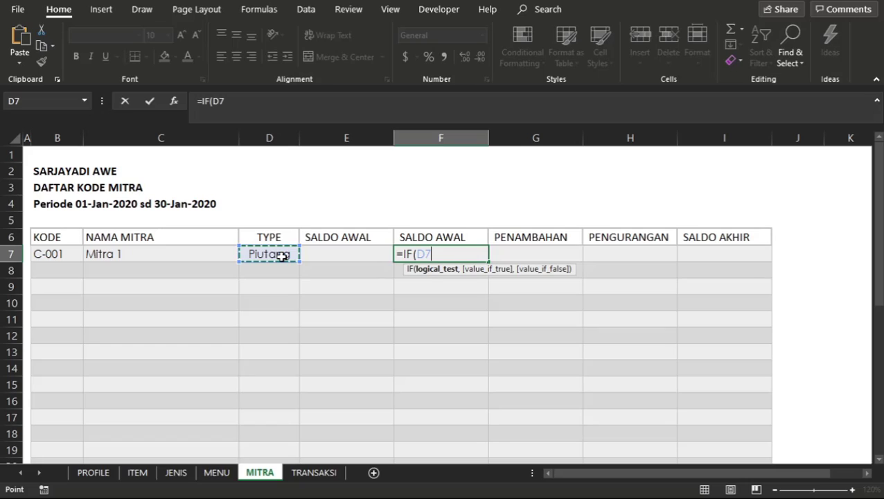
type("=\"")
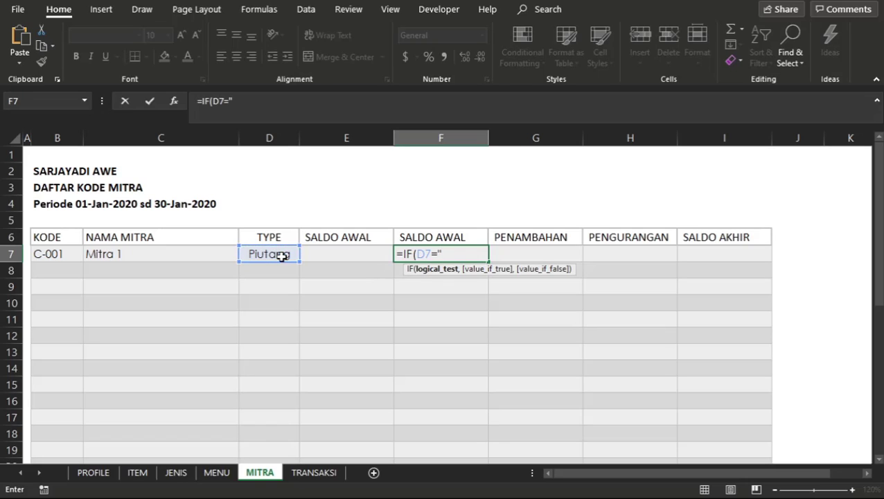
type("PIUTANG\"")
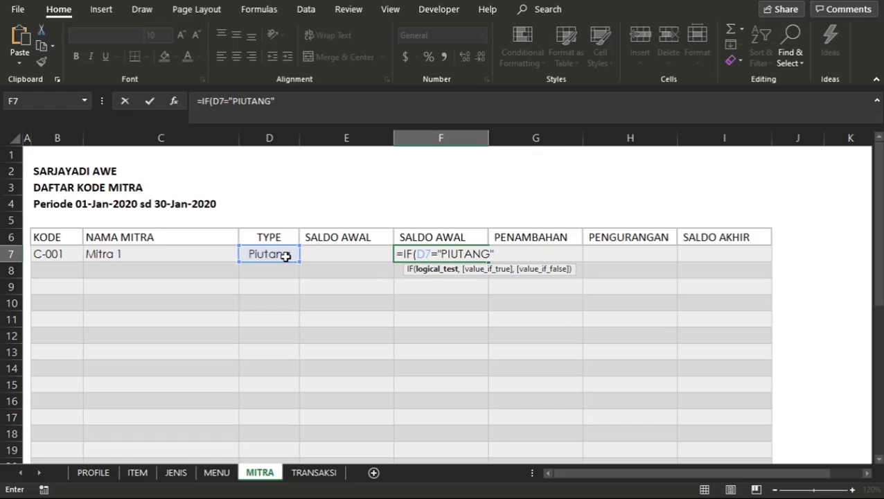
type(",")
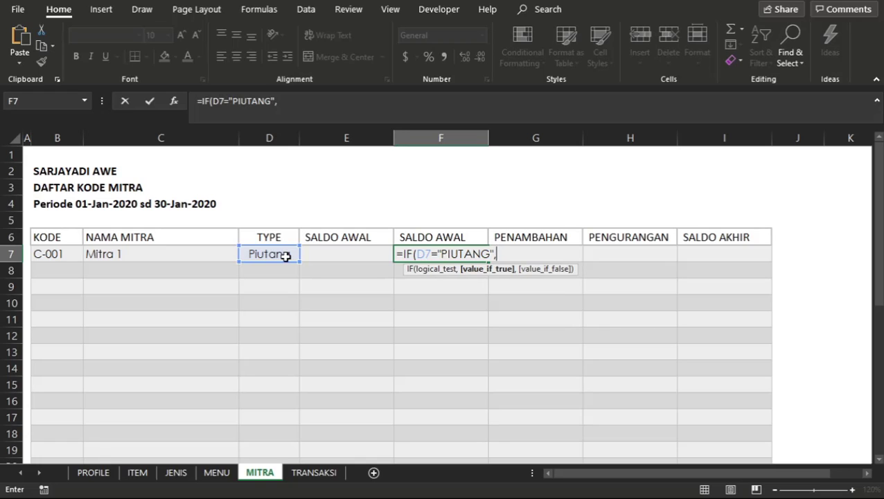
type("SUMI")
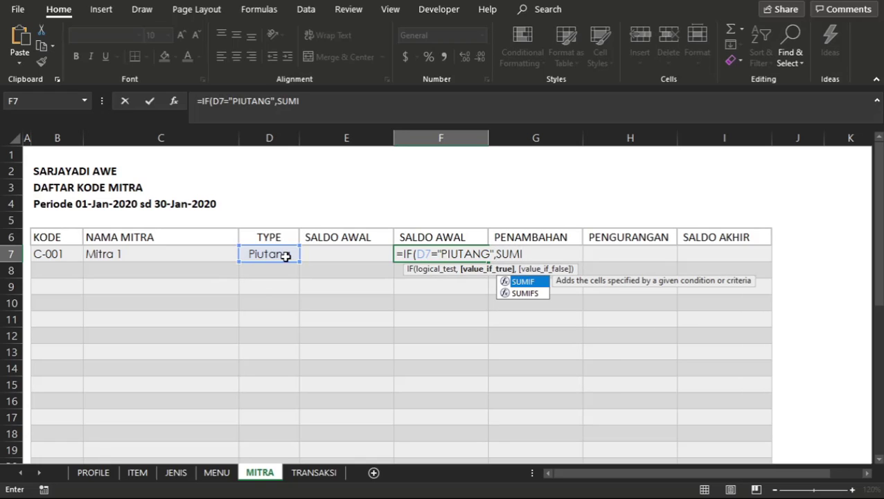
type("F(")
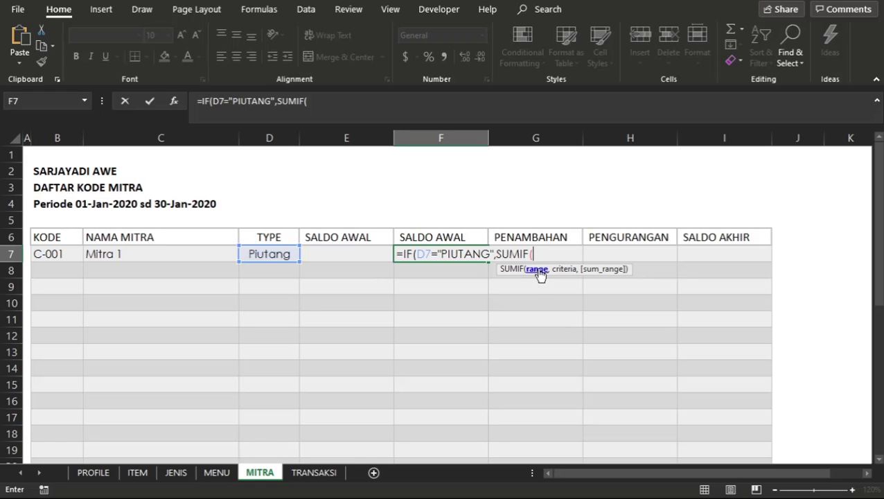
Add a SUMIF as the value if true in the F7 formula, with the named range TRX_MITRA2 as its range.
type("TR")
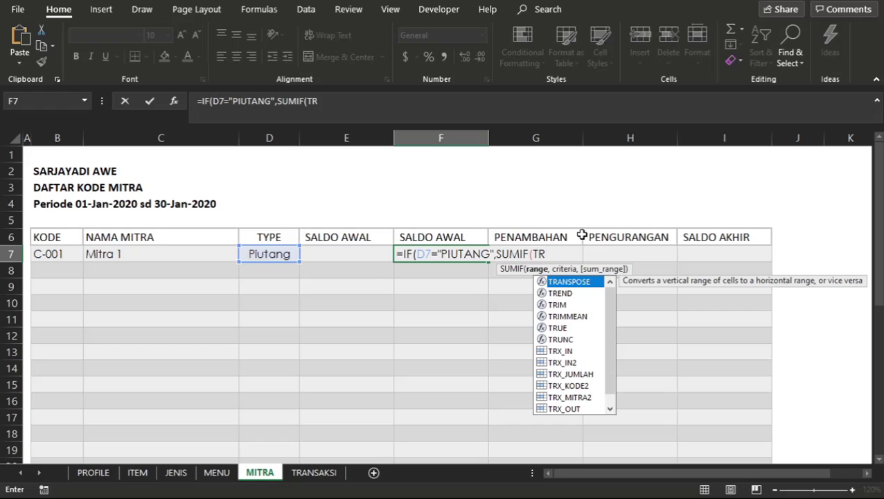
key("Down")
key("Down")
key("Down")
key("Down")
key("Down")
key("Down")
key("Down")
key("Down")
key("Down")
key("Down")
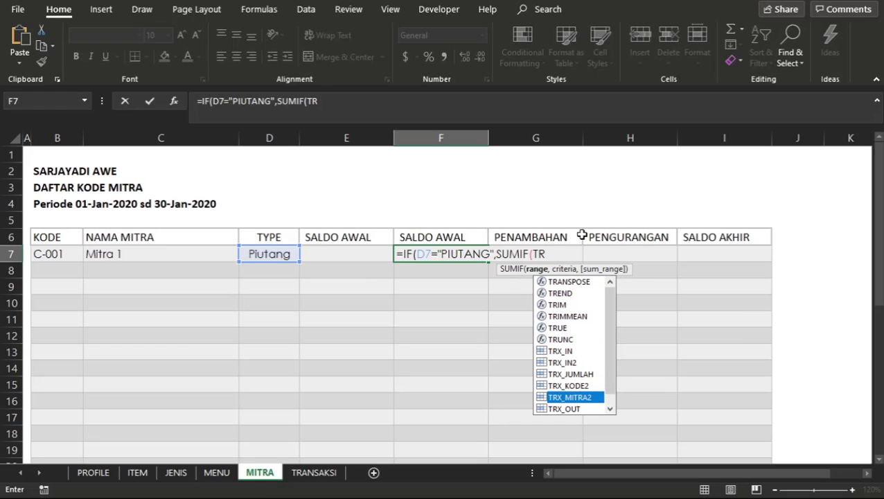
key("Tab")
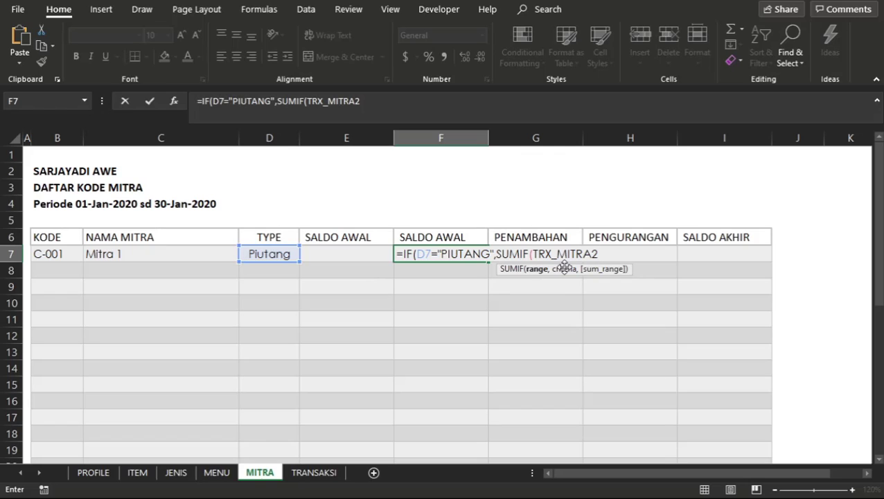
type(",")
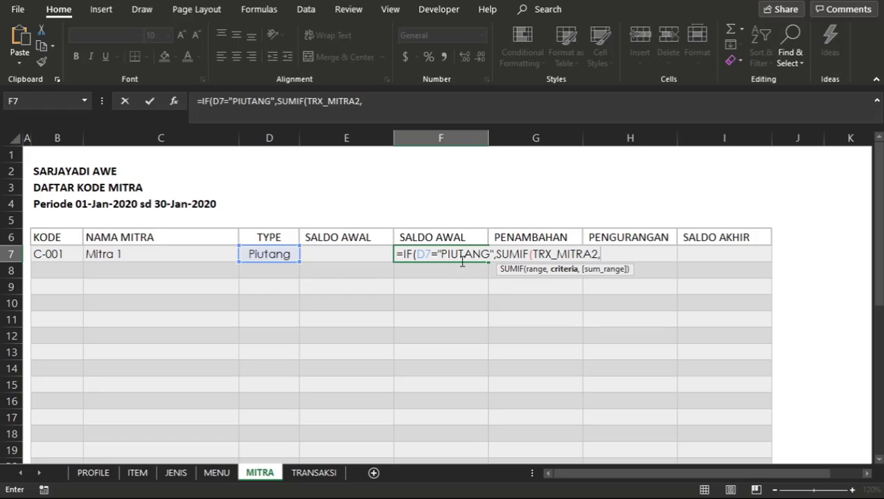
type("2")
Set the SUMIF criteria in F7 to 2&"IN"&B7, combining the period code, IN and the partner's KODE.
type("&\"IN")
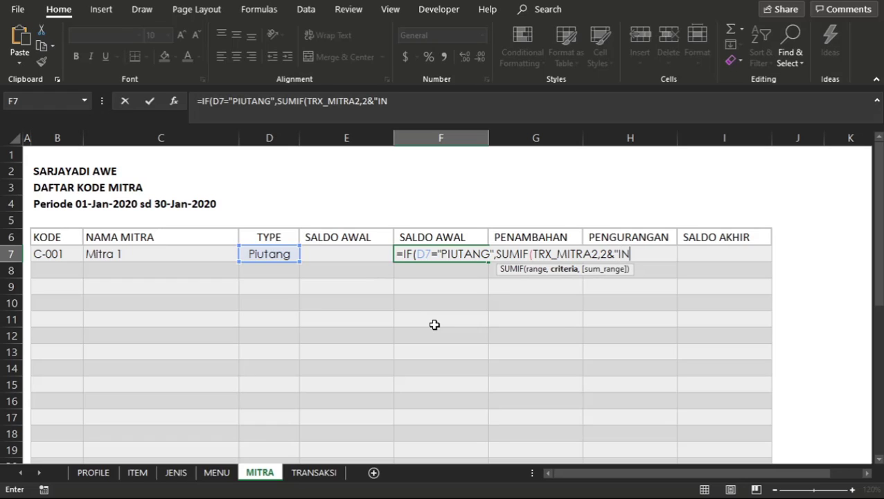
type("\"")
type("&")
left_click(67, 251)
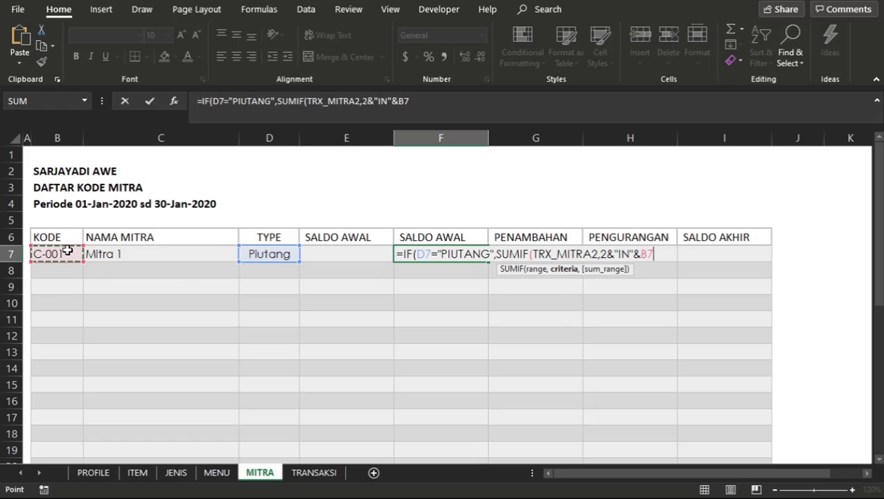
type(",")
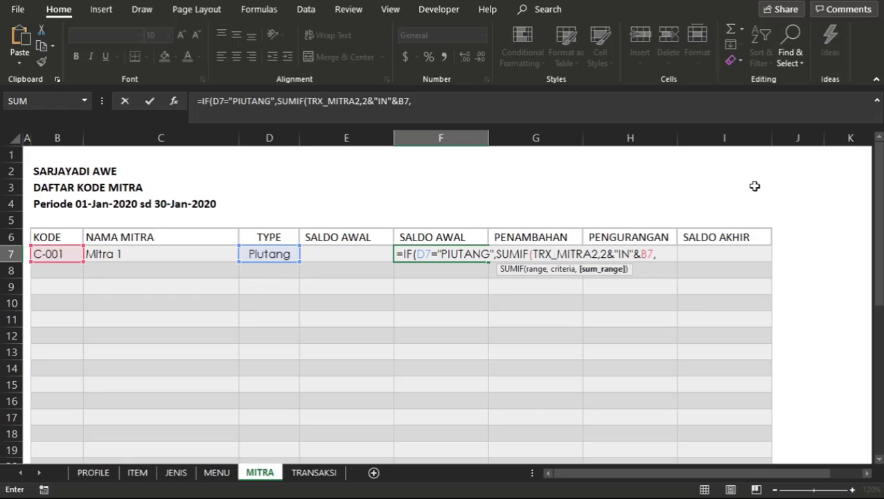
Complete the F7 formula with TRX_JUMLAH as the sum range and 0 as the value if false, accepting the closing-parenthesis correction.
type("TRX")
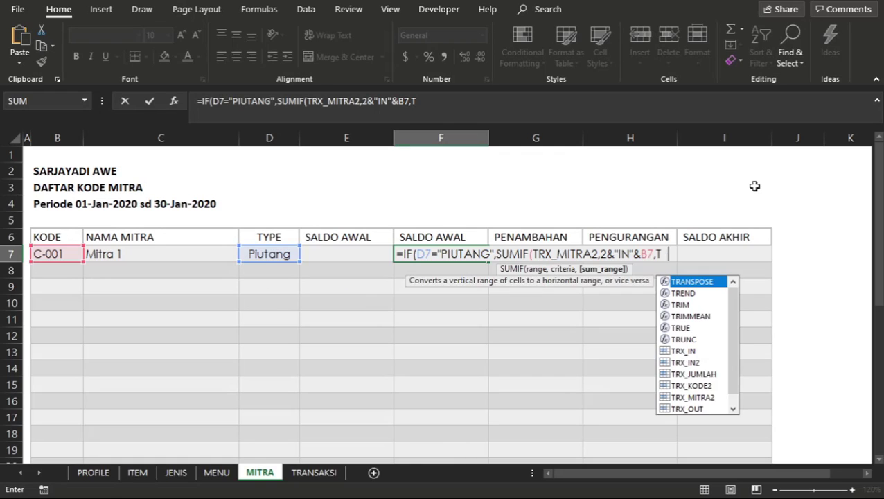
key("Down")
key("Down")
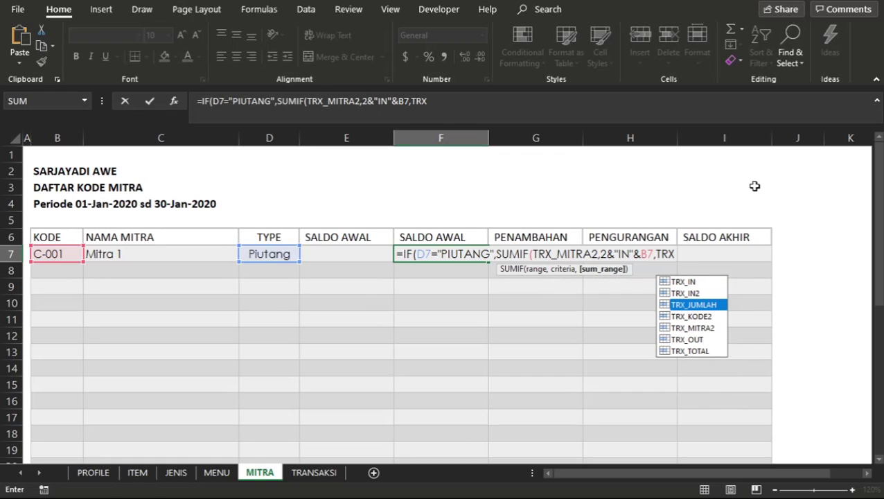
key("Tab")
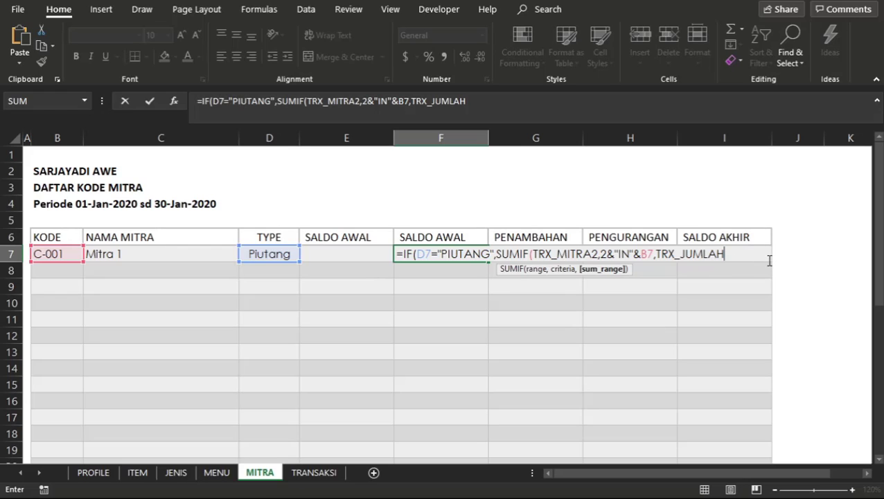
type(",")
key("BackSpace")
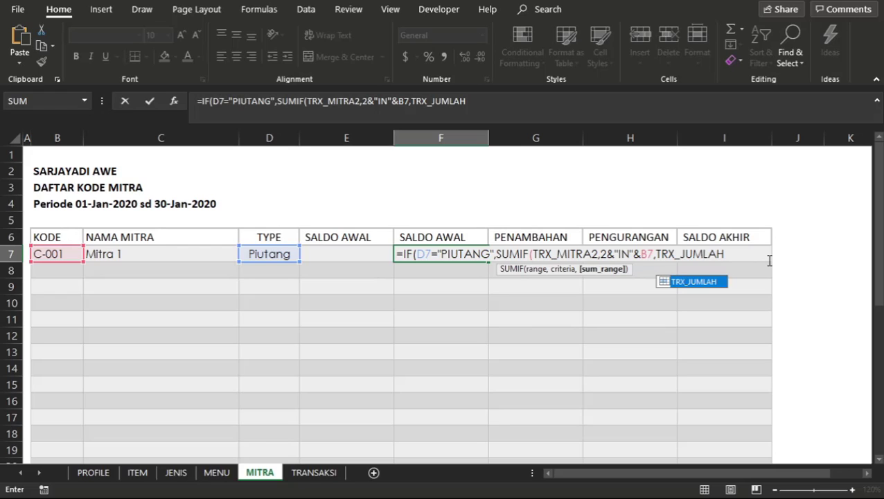
type(")")
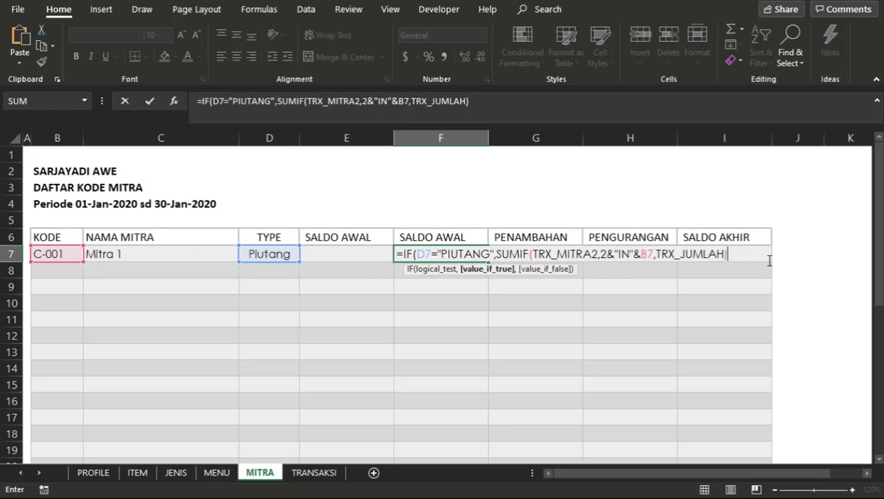
type(",0")
key("Return")
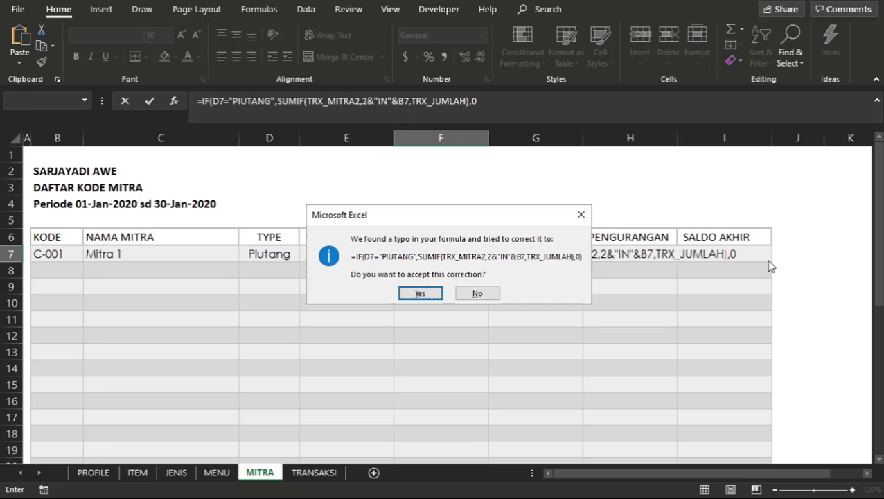
key("Return")
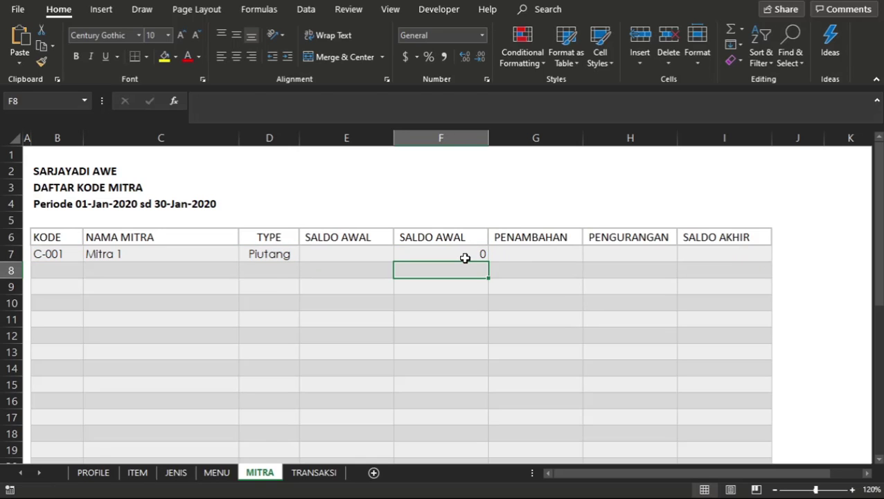
Review the finished SALDO AWAL formula in F7 and the TYPE of partner C-001, leaving both unedited.
left_click(465, 256)
double_click(464, 256)
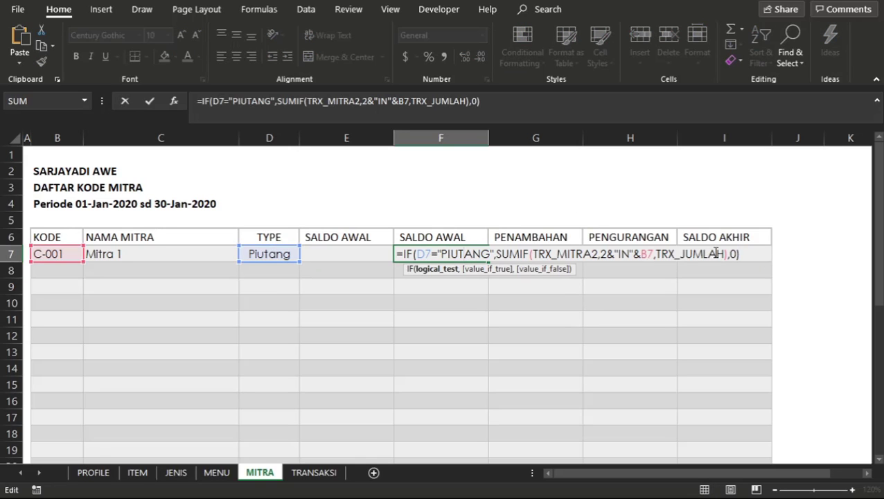
key("Return")
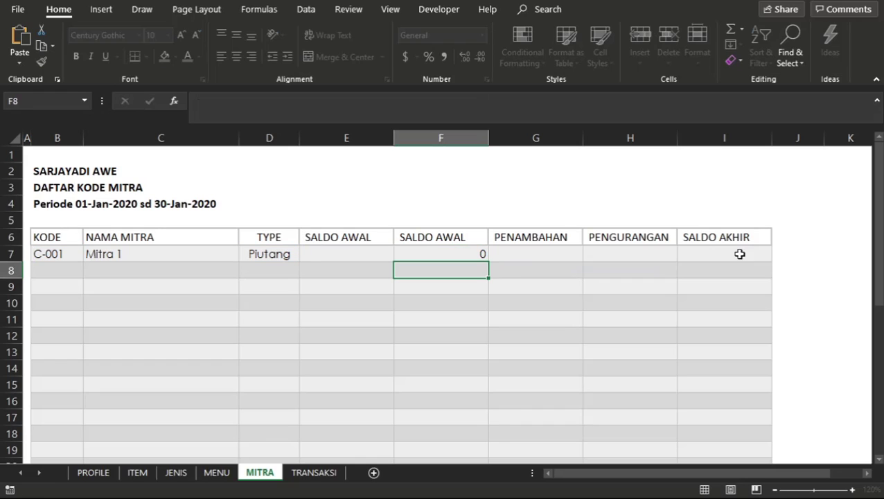
left_click(450, 254)
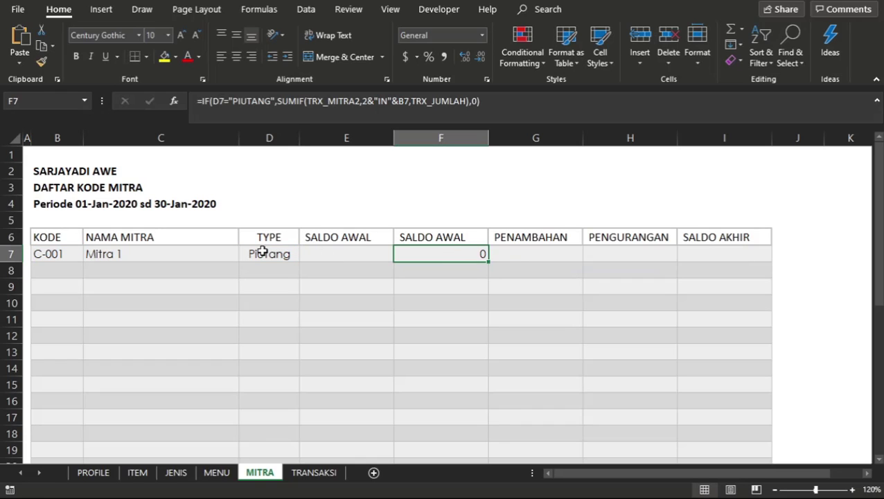
left_click(264, 252)
On the TRANSAKSI sheet, check the TANGGAL of the Piutang transaction in row 10 along with the row's other entries.
left_click(306, 474)
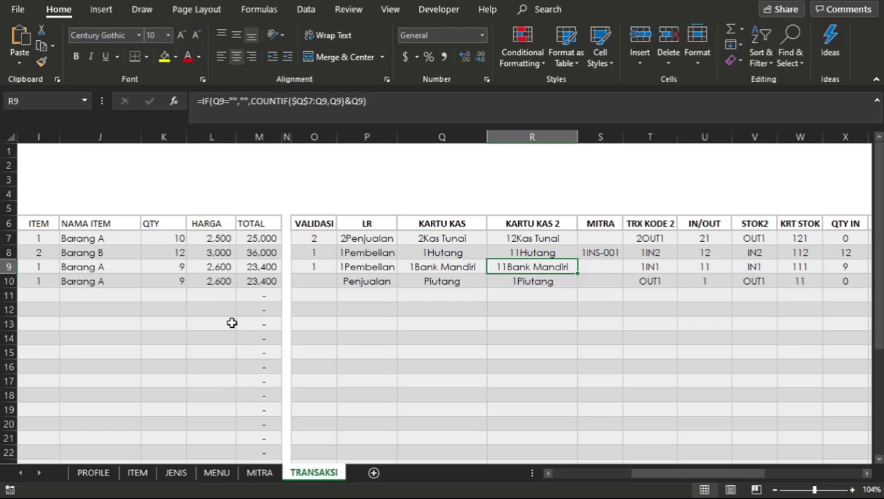
left_click(287, 320)
scroll(287, 320, "left", 5)
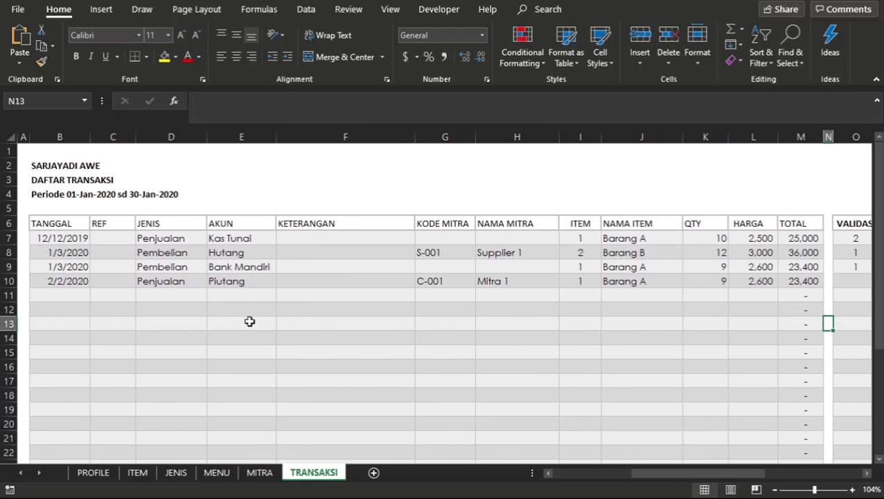
left_click(70, 286)
scroll(298, 303, "right", 5)
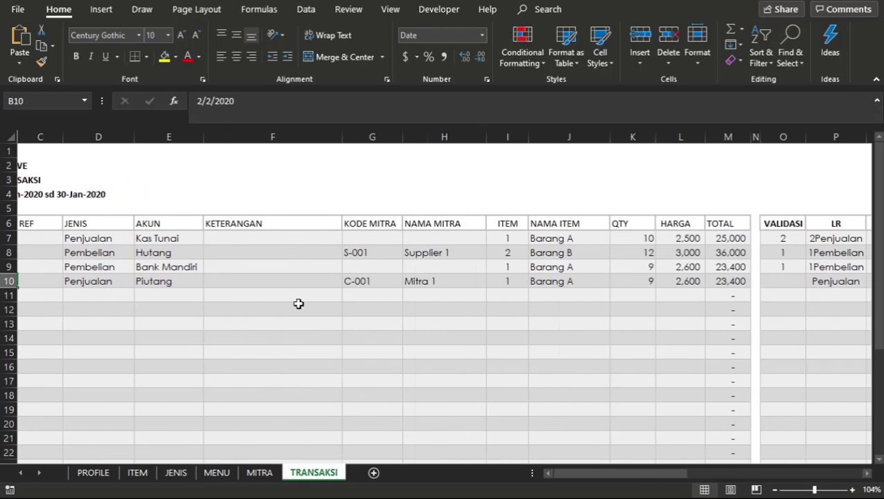
scroll(298, 304, "right", 3)
scroll(298, 304, "left", 8)
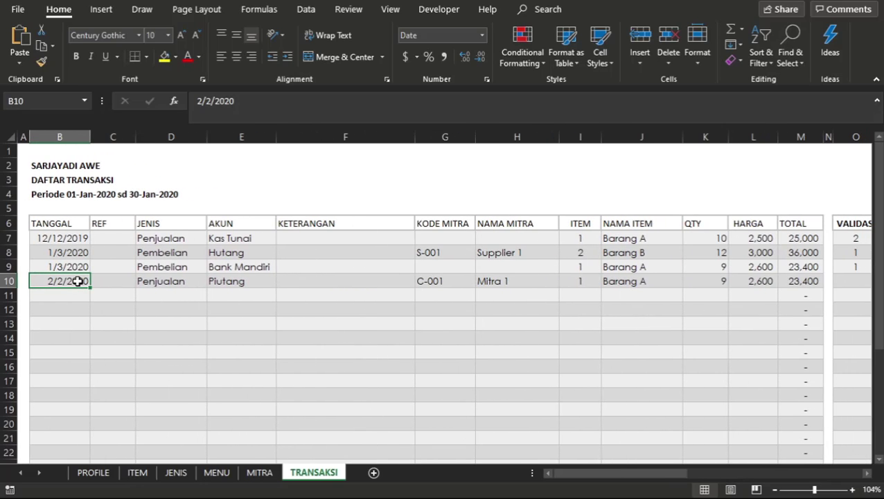
Fill the date 1/3/2020 from row 9 into B10 and check the row's MITRA code and VALIDASI formula.
key("ctrl+d")
left_click(515, 294)
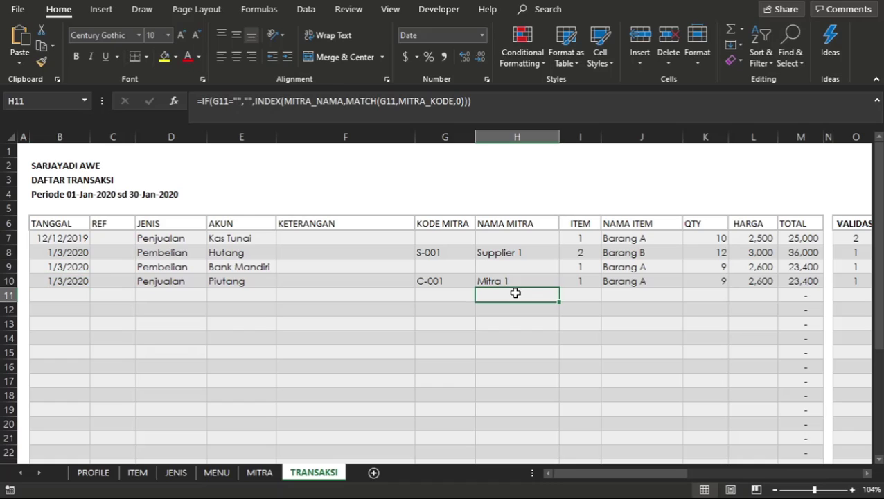
scroll(514, 292, "right", 4)
scroll(514, 292, "right", 1)
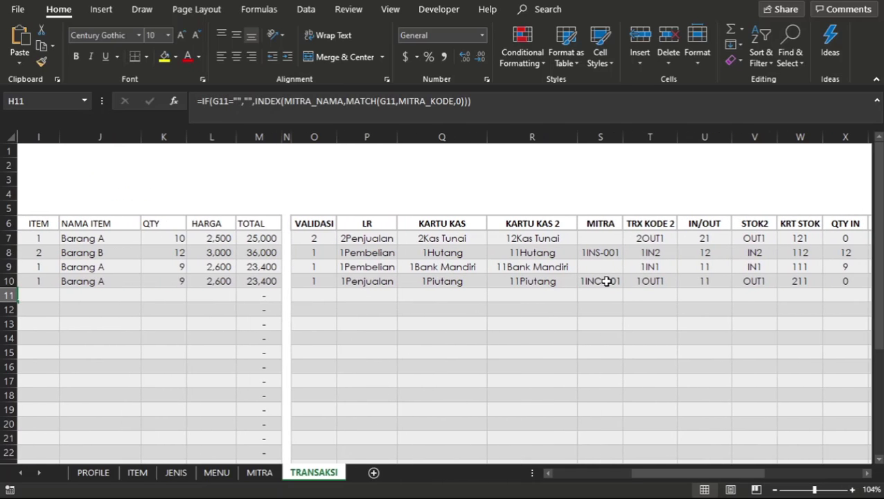
mouse_move(600, 280)
left_mouse_down()
mouse_move(587, 298)
mouse_move(602, 284)
left_mouse_up()
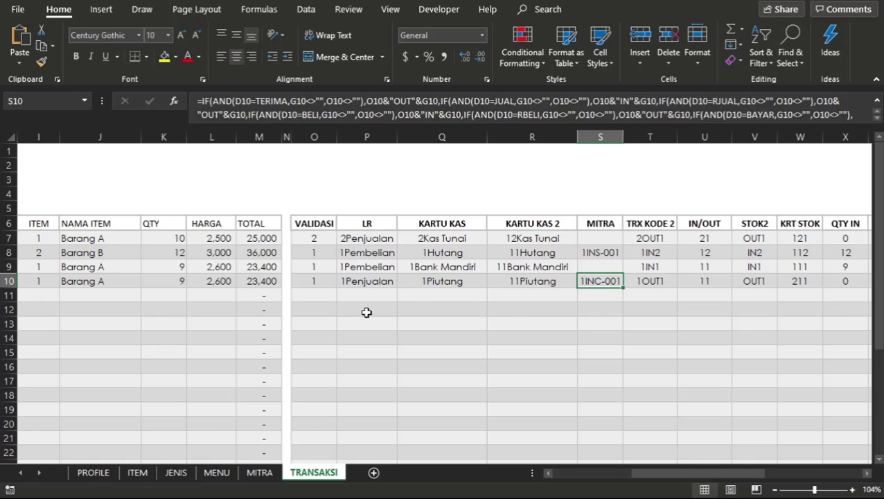
scroll(367, 312, "left", 8)
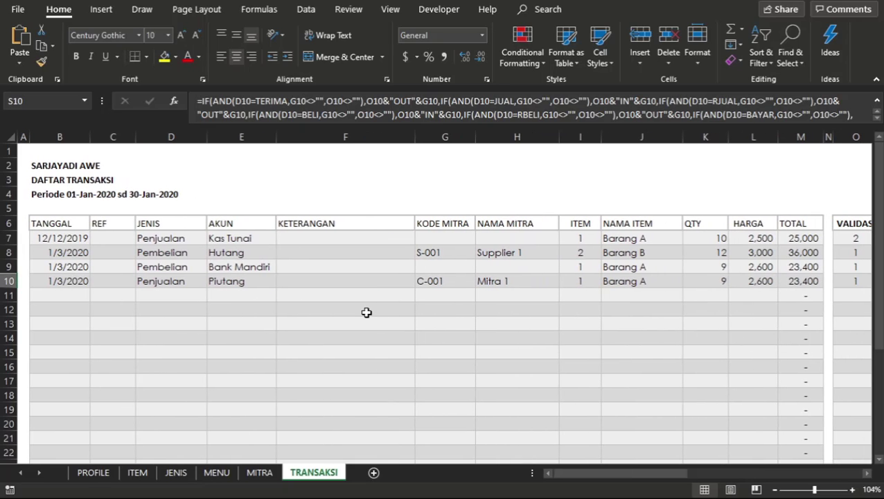
left_click(853, 284)
scroll(854, 283, "right", 2)
scroll(854, 283, "left", 2)
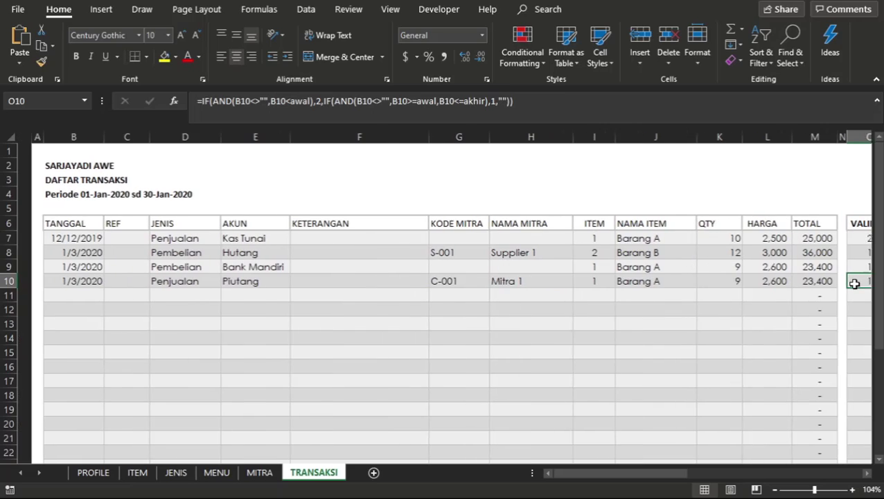
scroll(853, 283, "right", 1)
Copy the TANGGAL 12/12/2019 from B7 into B10, the date of the Piutang transaction.
left_click(62, 239)
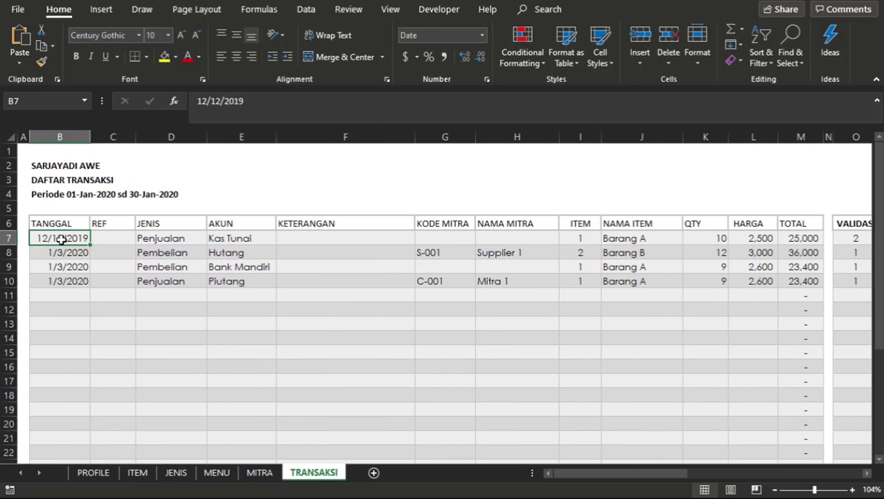
key("ctrl+c")
key("Down")
key("Down")
key("Down")
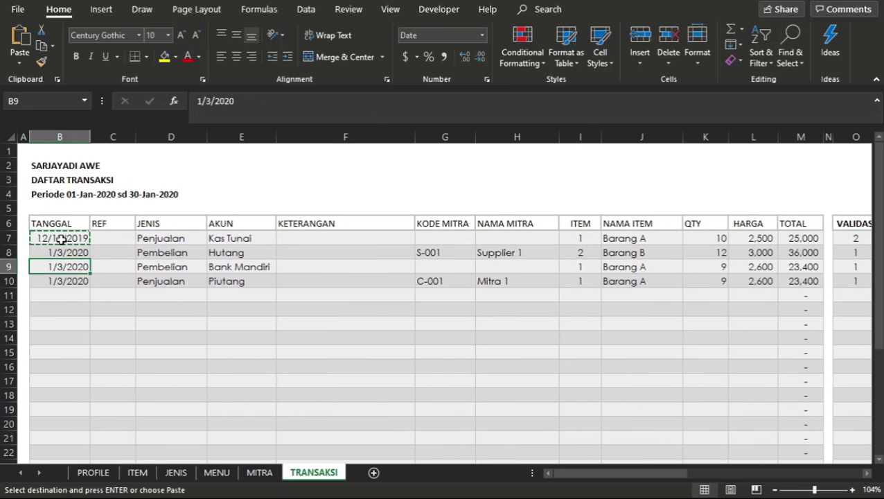
key("Return")
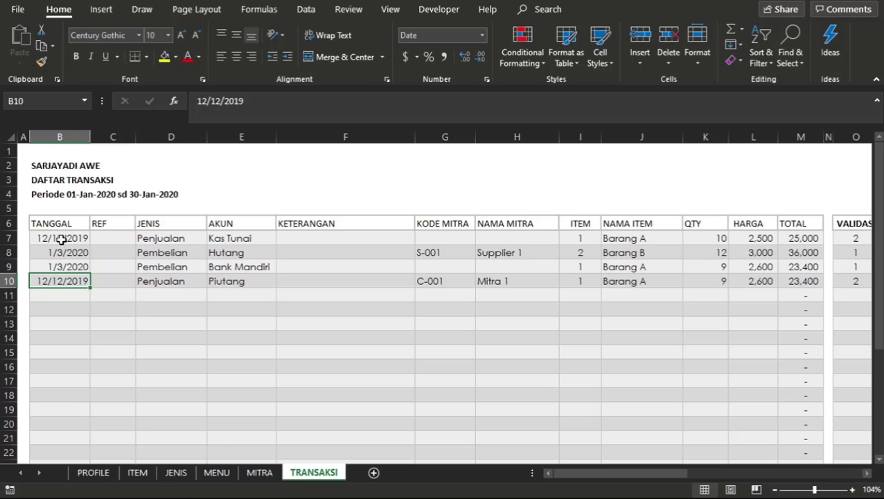
Check row 10's MITRA code on the TRANSAKSI sheet against the SALDO AWAL result in F7 on the MITRA sheet.
left_click(184, 324)
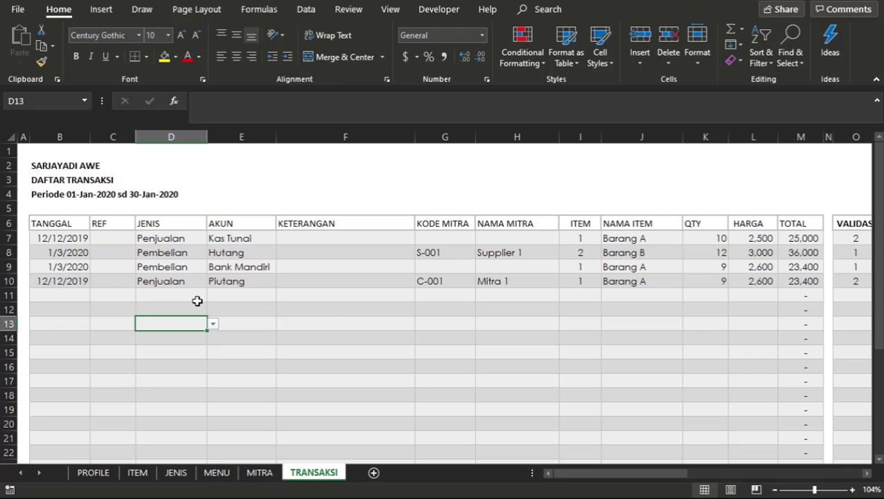
scroll(197, 300, "right", 5)
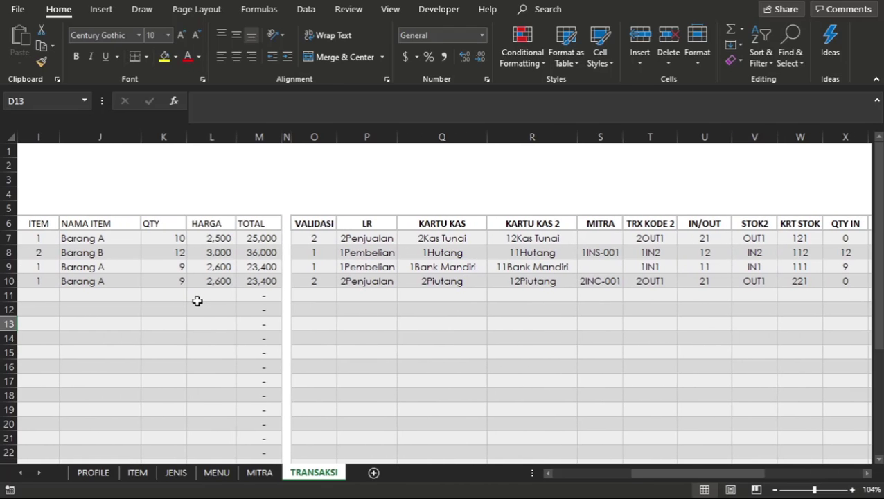
left_click(595, 282)
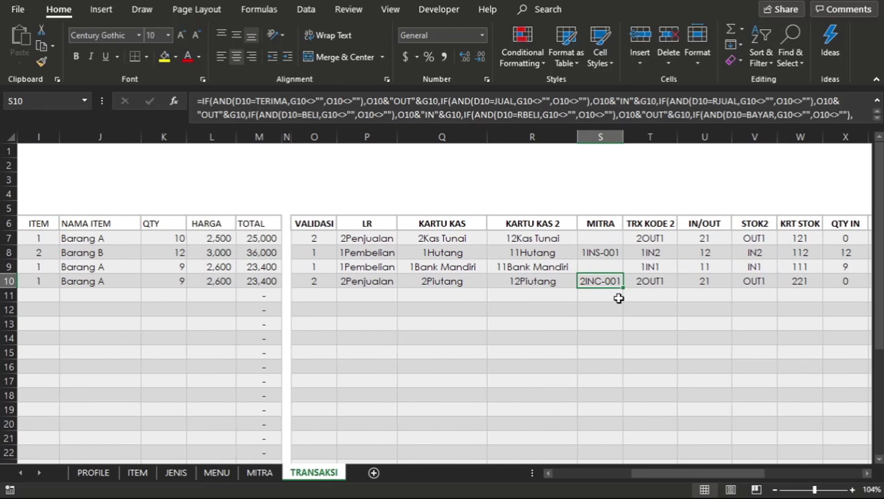
left_click(259, 137)
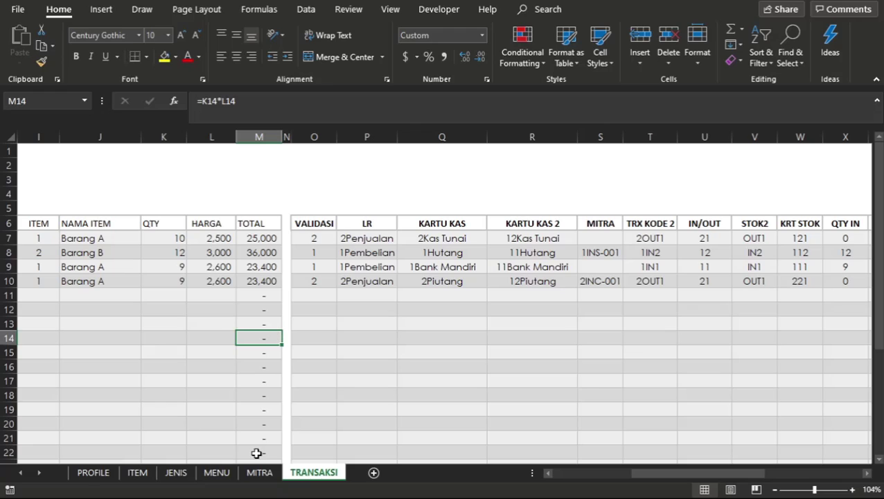
left_click(255, 474)
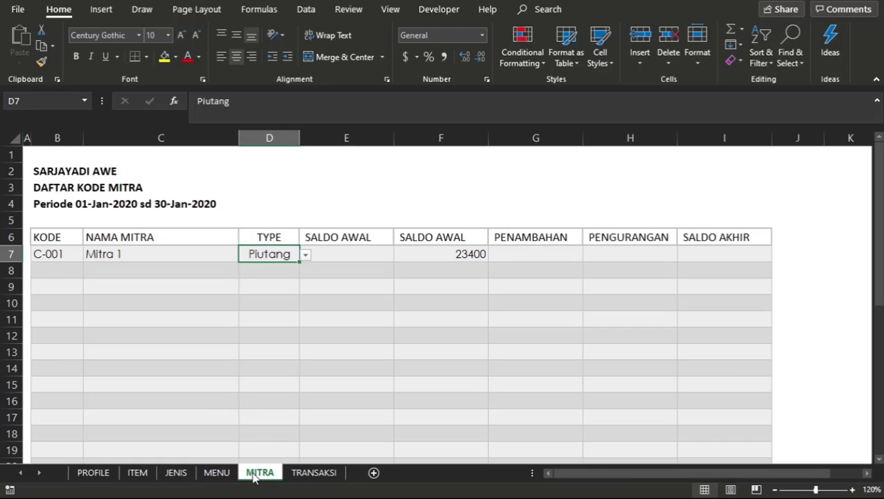
left_click(387, 301)
left_click(446, 250)
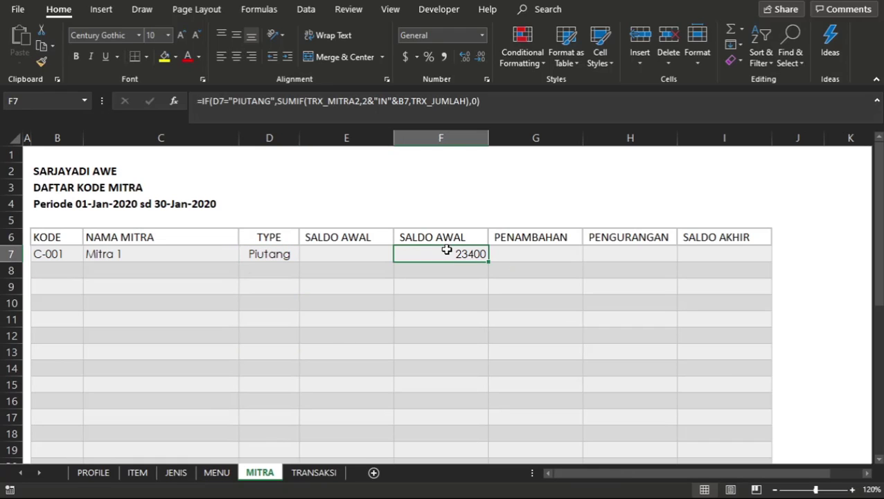
Format columns E to I on the MITRA sheet with the comma number style and no decimals.
left_click(448, 141)
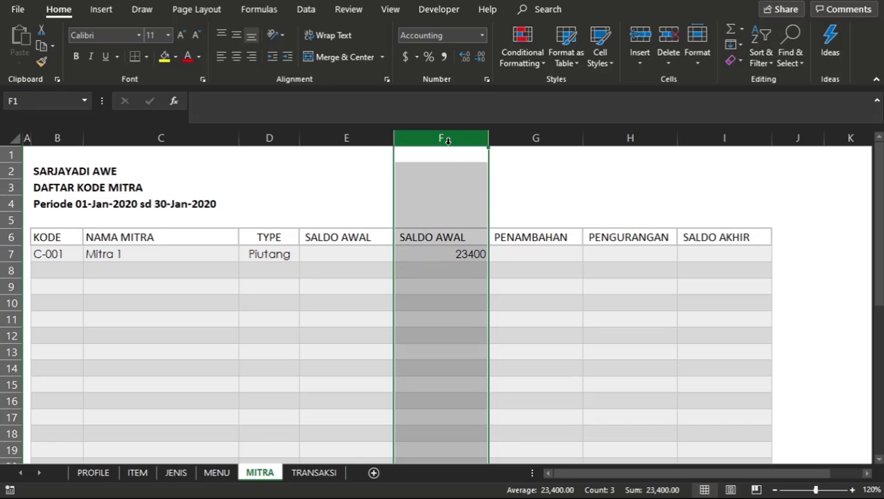
left_click_drag(346, 138, 755, 156)
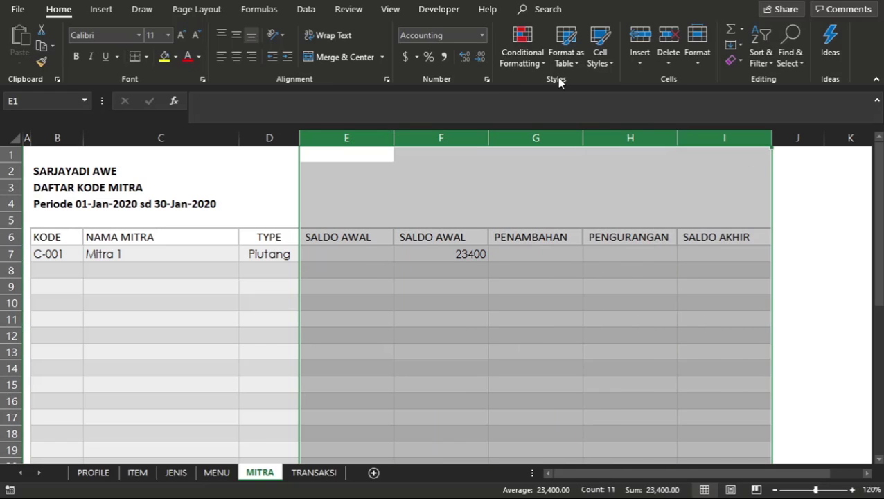
left_click(443, 58)
left_click(477, 61)
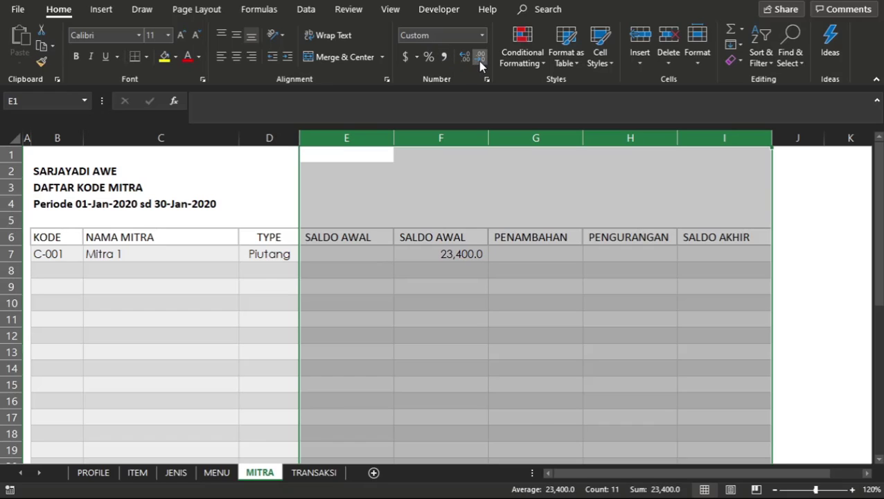
left_click(478, 61)
left_click(495, 253)
Reopen the SALDO AWAL formula in F7 and remove the value-if-false argument 0 and the final closing parenthesis.
left_click(450, 254)
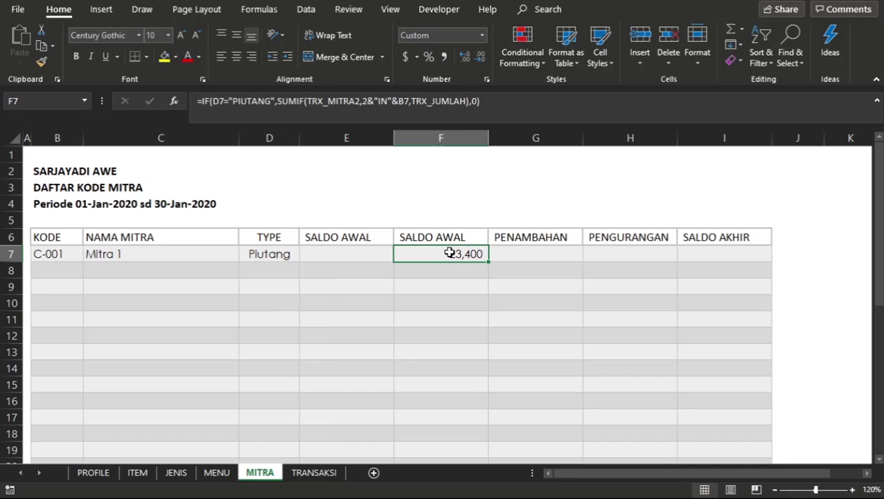
left_click(270, 255)
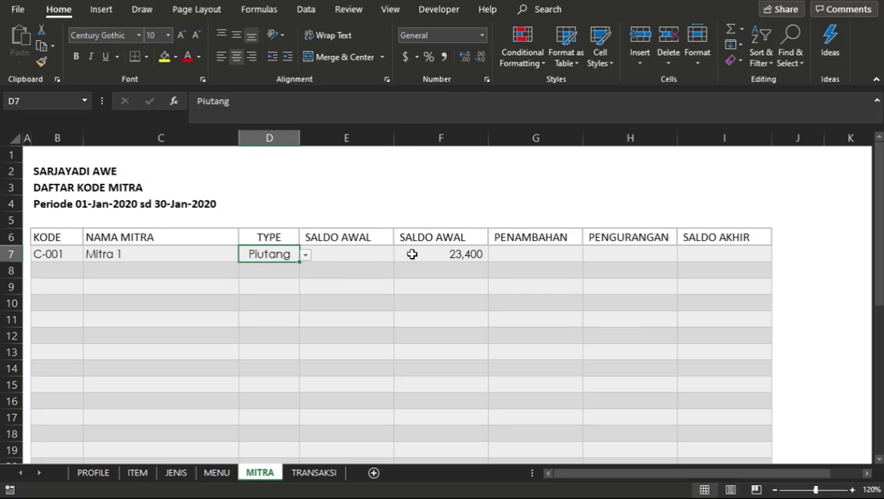
left_click(409, 253)
double_click(461, 254)
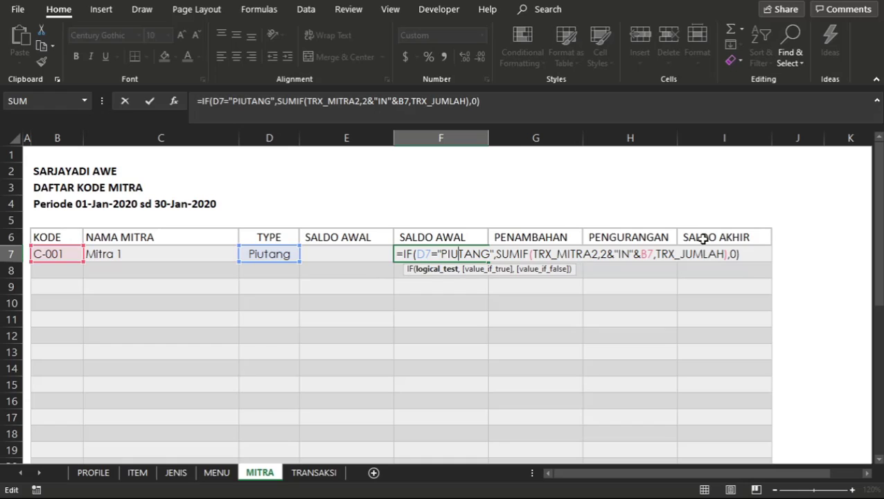
left_click(746, 253)
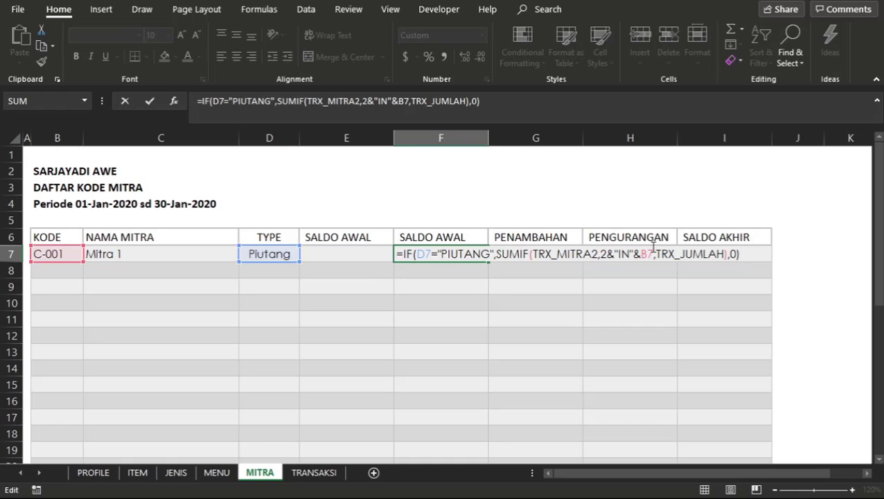
key("BackSpace")
key("BackSpace")
key("BackSpace")
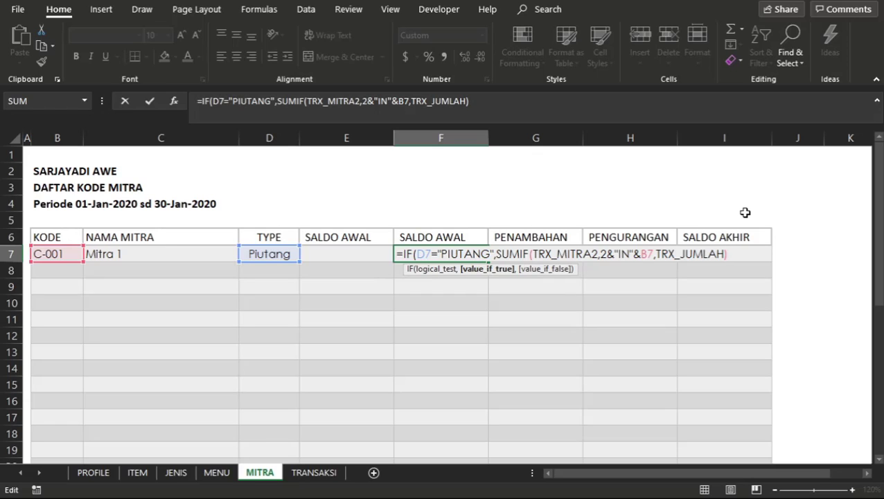
Append a subtracted SUMIF to the F7 formula with TRX_MITRA2 as its range.
type("-")
type("SUM")
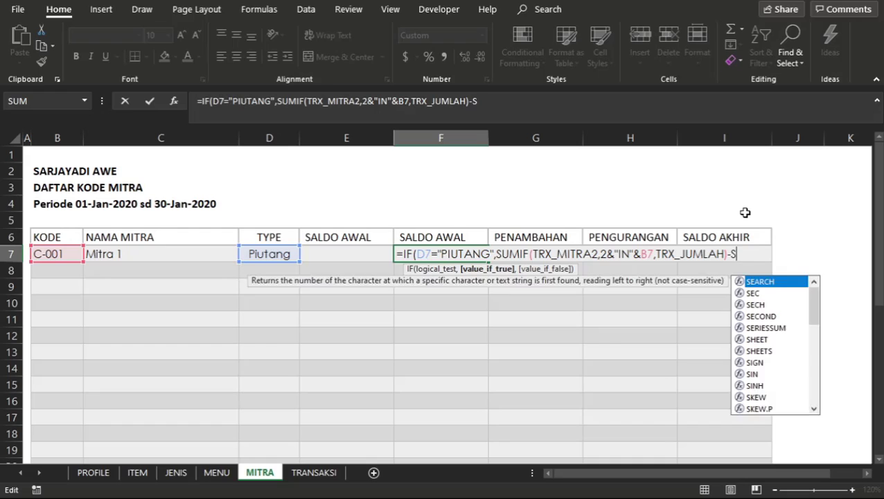
type("IF")
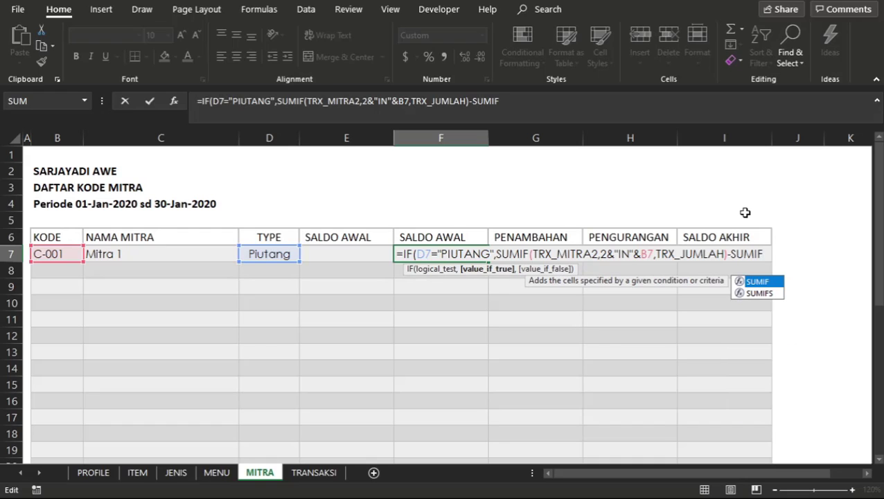
type("(")
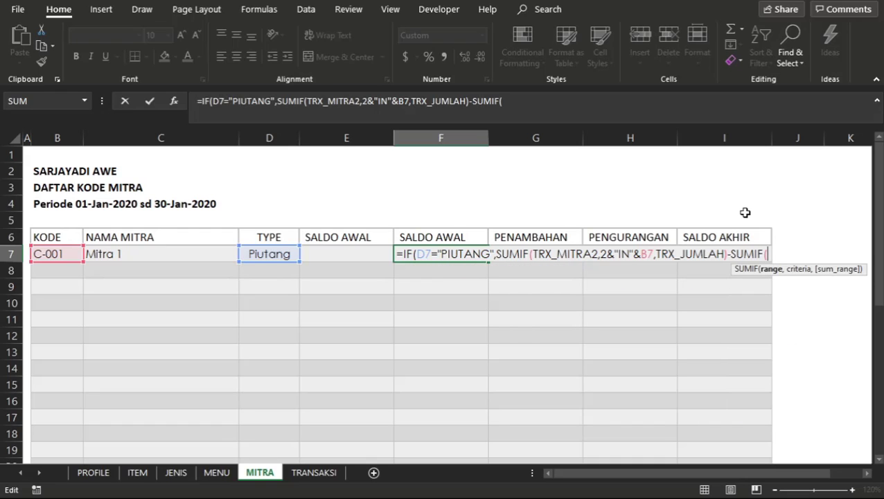
type("TRX")
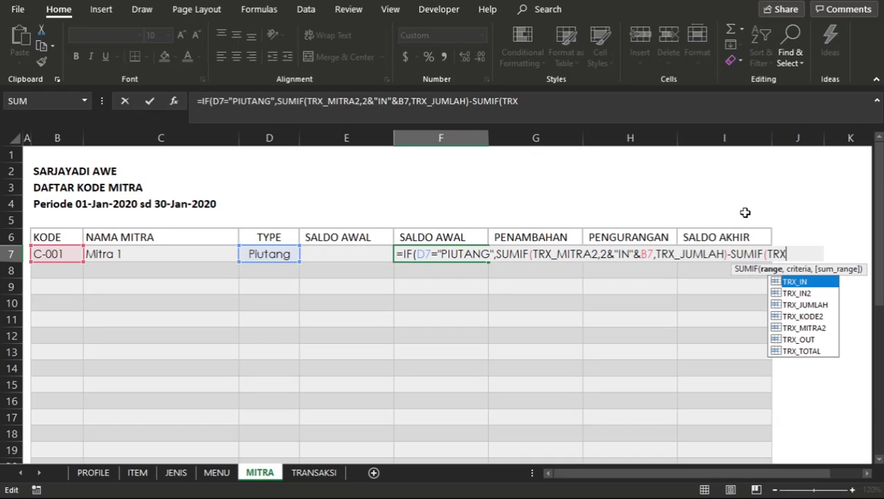
key("Down")
key("Down")
key("Down")
key("Down")
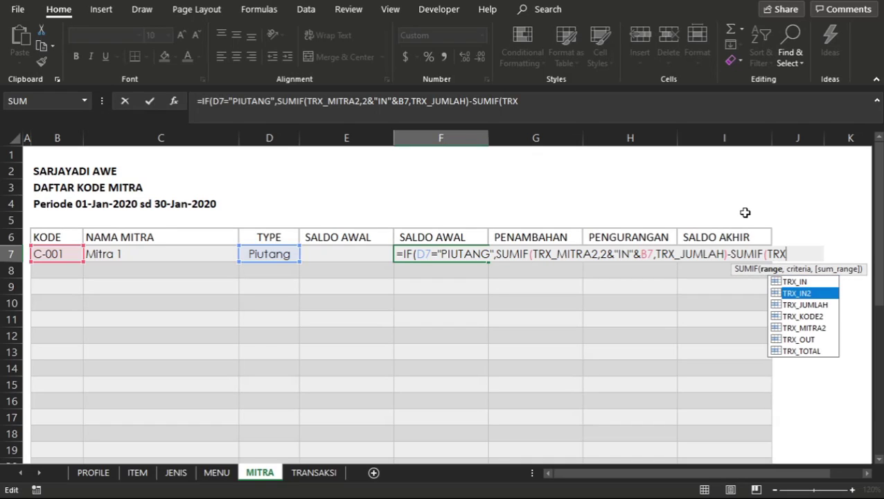
key("Escape")
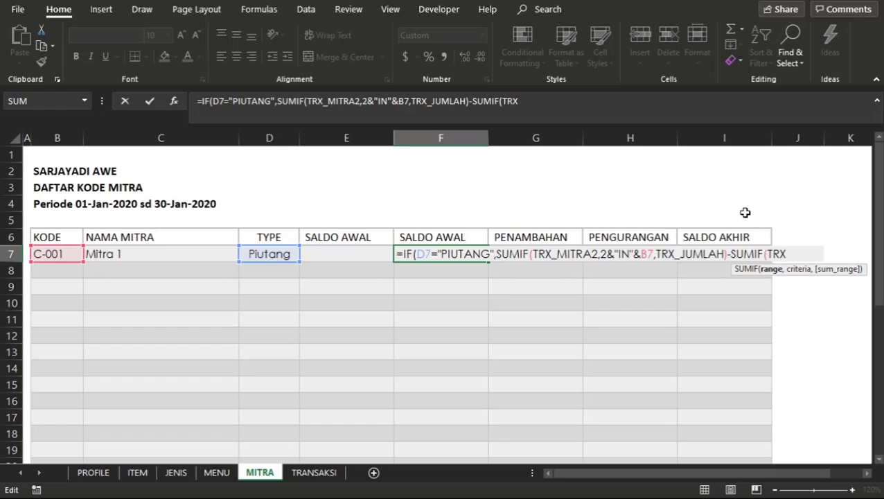
type("_")
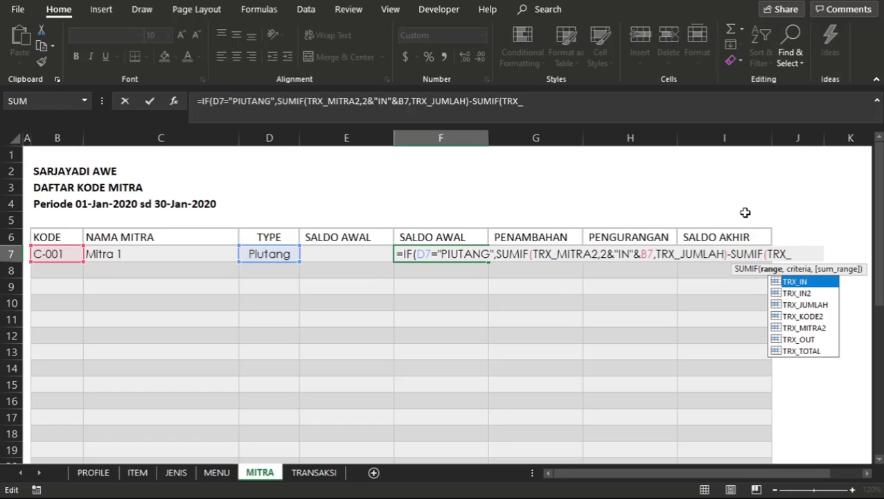
key("Down")
key("Down")
key("Down")
key("Down")
key("Tab")
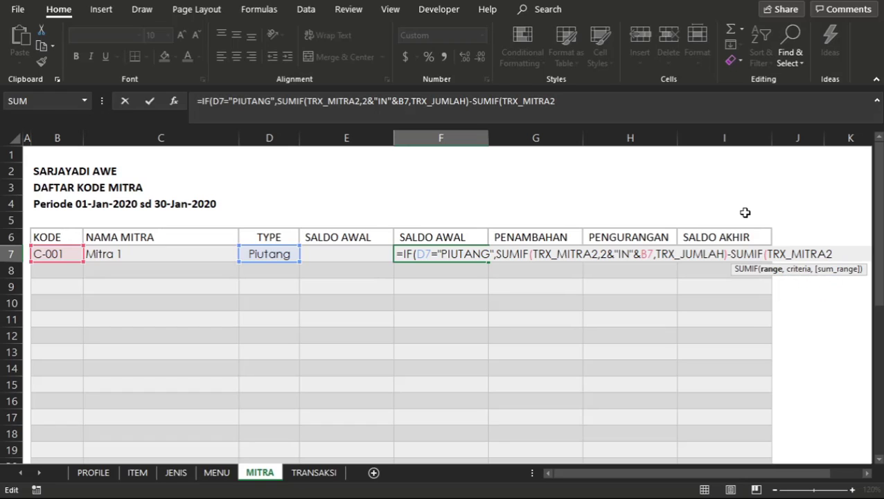
Set the second SUMIF's criteria in F7 to 2&"OUT"&B7, combining the period code, OUT and the partner's KODE.
type(",")
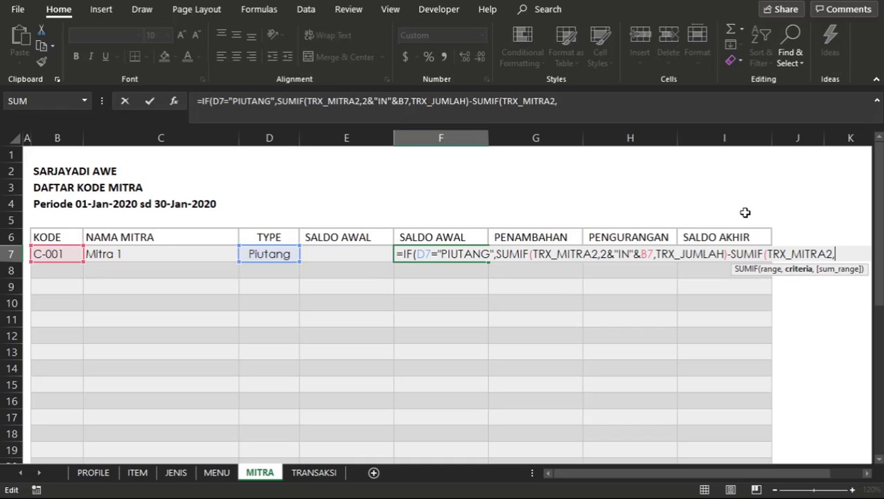
type("2&\"OUT\"")
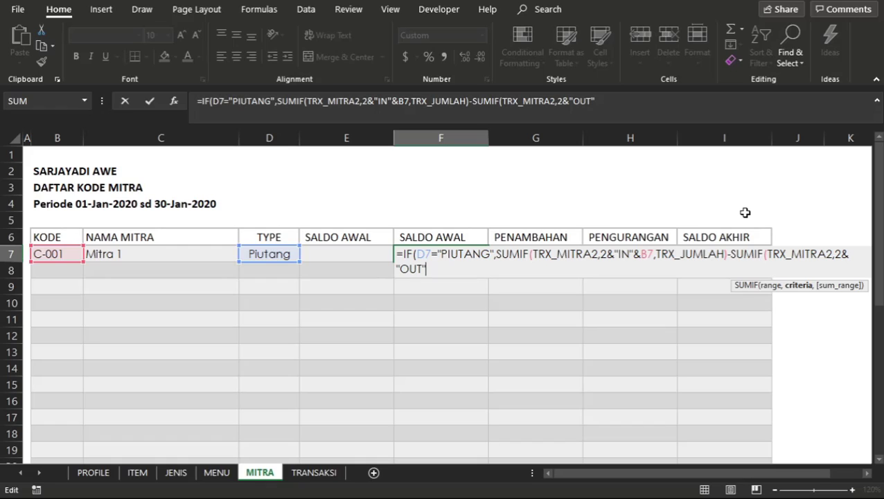
type("&")
left_click(45, 255)
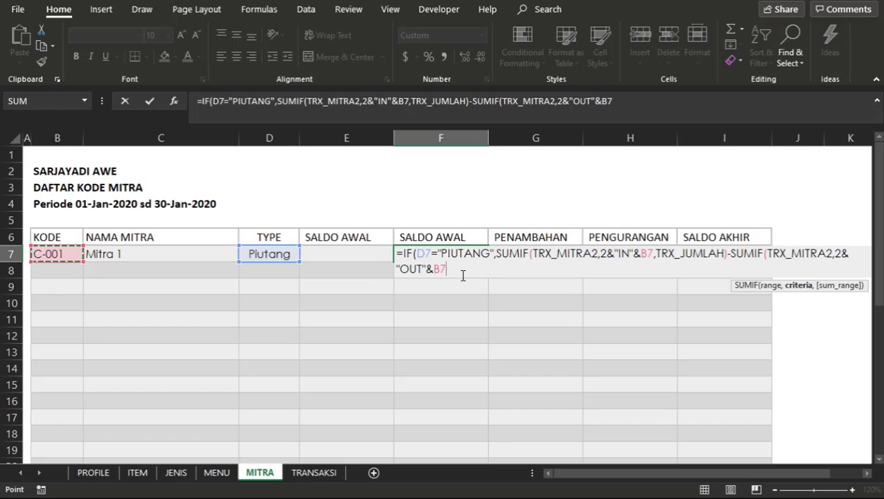
Set TRX_JUMLAH as the sum range of the second SUMIF in the F7 formula and close that SUMIF.
type(",")
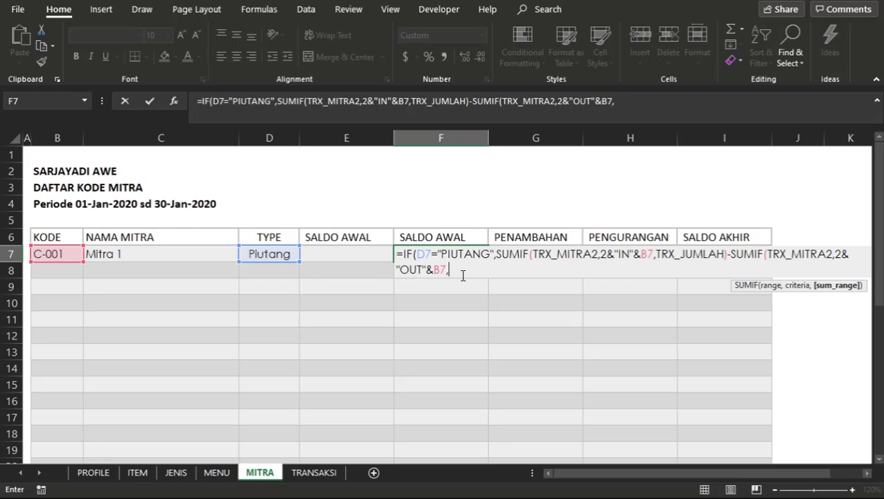
type("TRX")
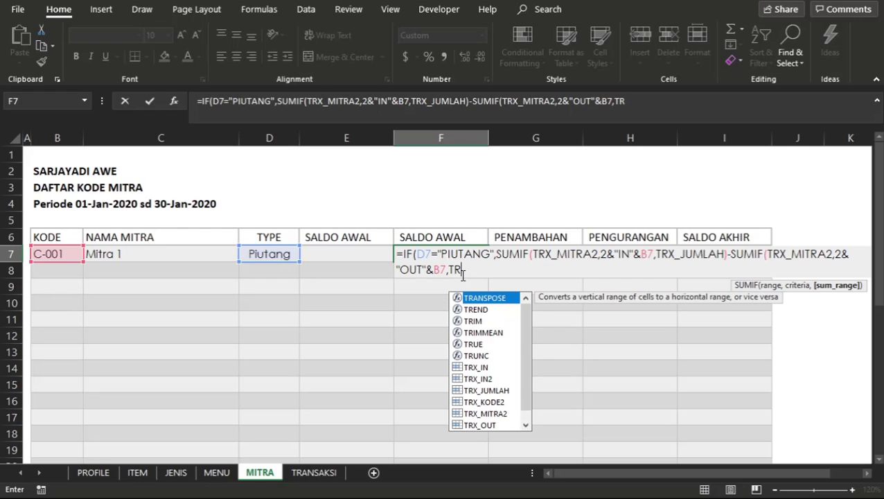
key("Down")
key("Down")
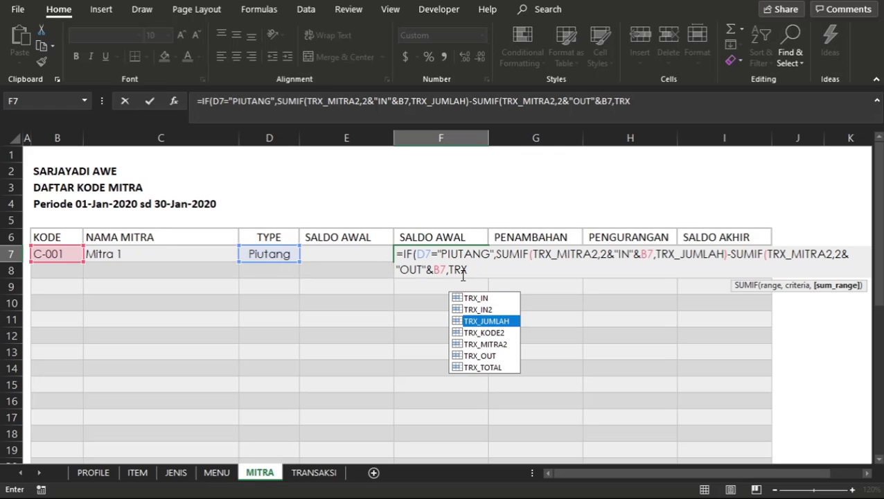
key("Tab")
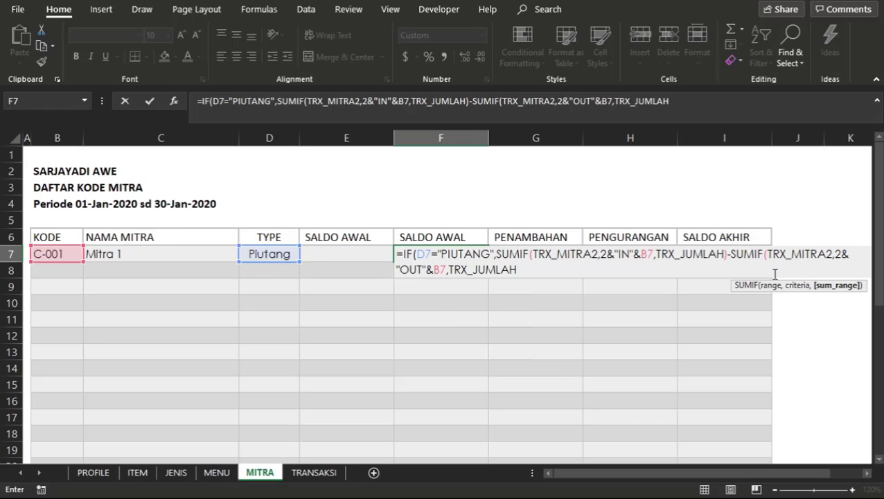
type(")")
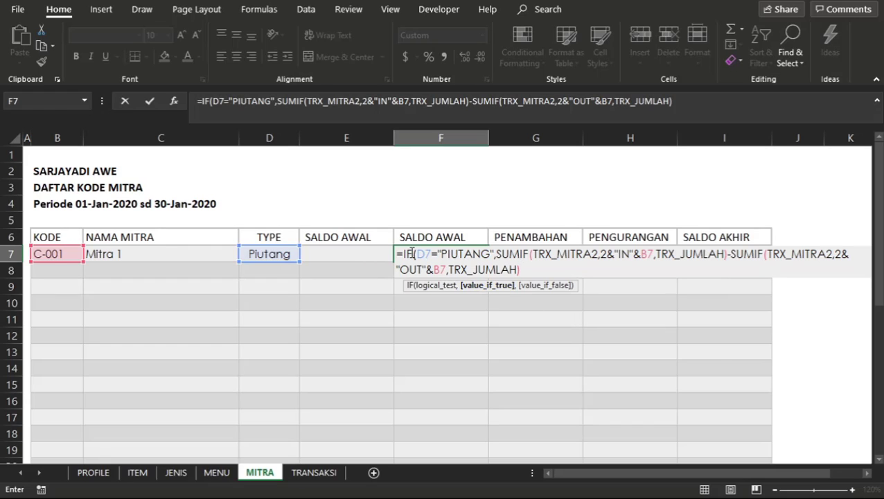
Commit the F7 formula, accepting the proposed correction that adds the final closing parenthesis, and reselect F7.
left_click(492, 293)
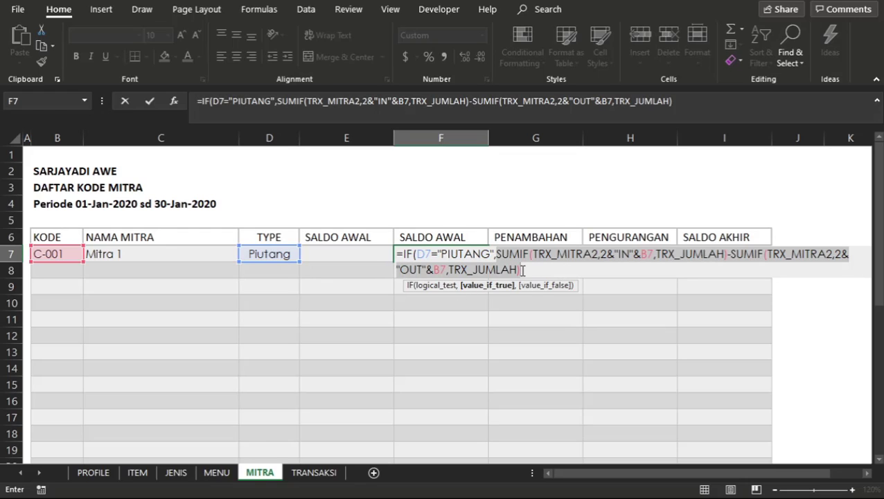
key("Return")
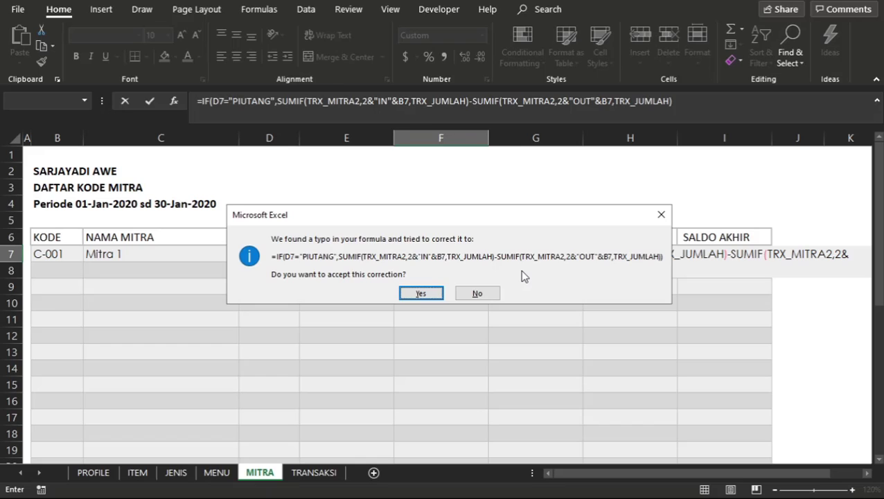
key("Return")
left_click(475, 252)
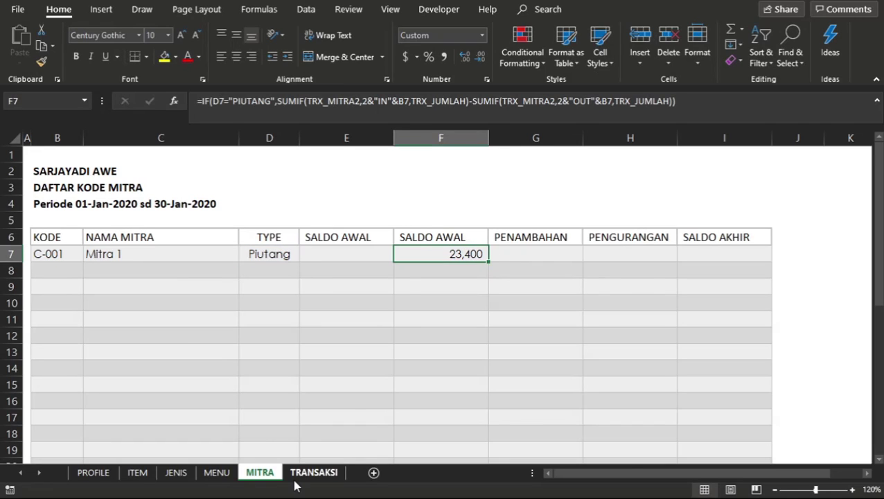
On the TRANSAKSI sheet, change the JENIS of the row 10 transaction to Terima Utang.
left_click(305, 472)
left_click(77, 288)
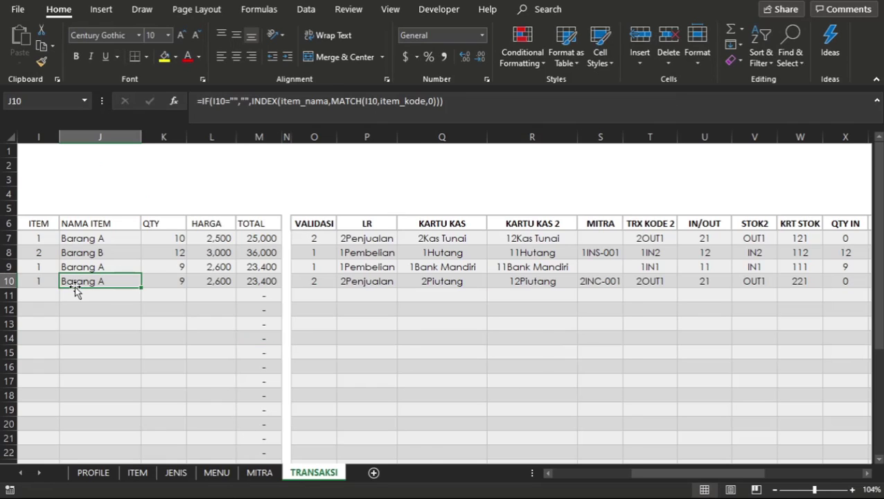
scroll(76, 290, "left", 8)
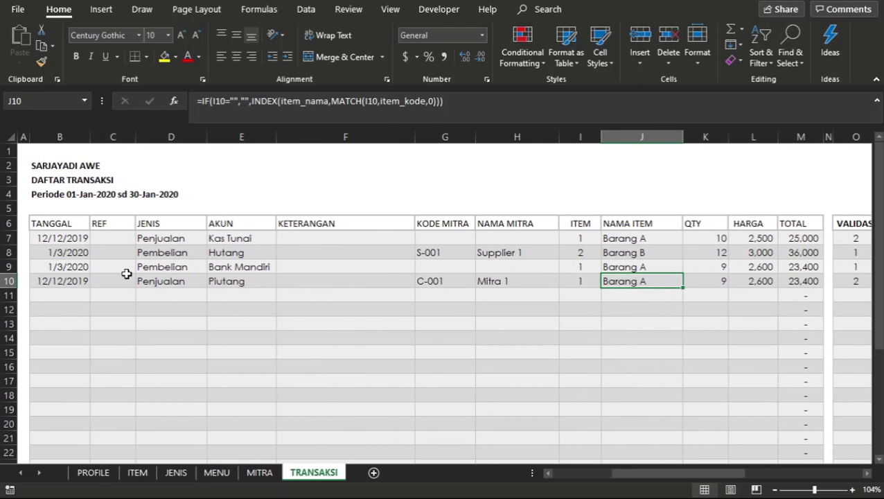
left_click(182, 280)
left_click(212, 281)
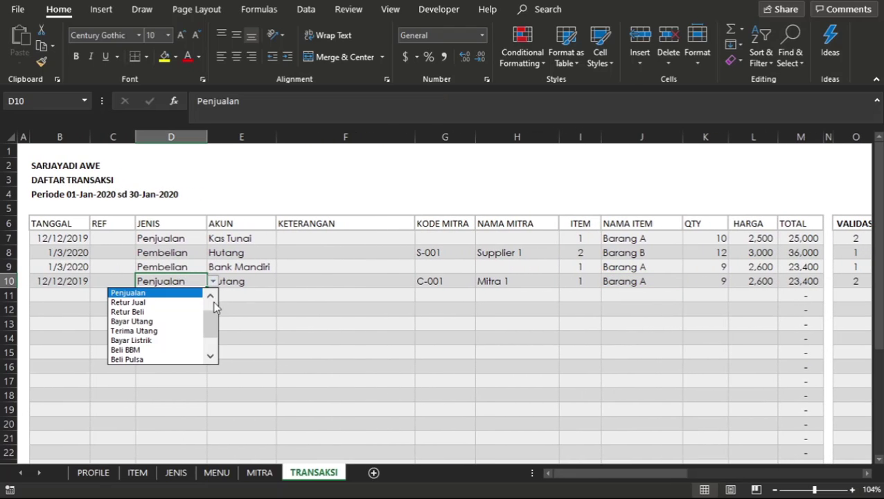
mouse_move(213, 315)
left_mouse_down()
mouse_move(214, 298)
mouse_move(215, 324)
left_mouse_up()
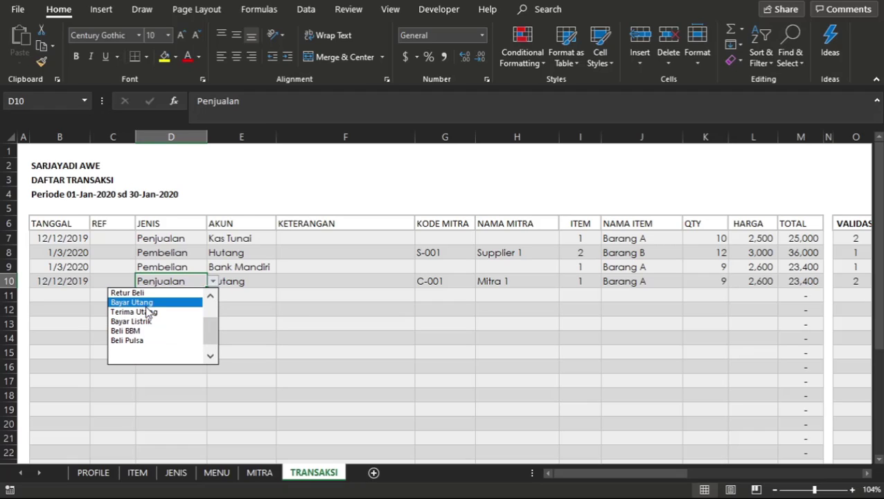
left_click_drag(216, 331, 216, 302)
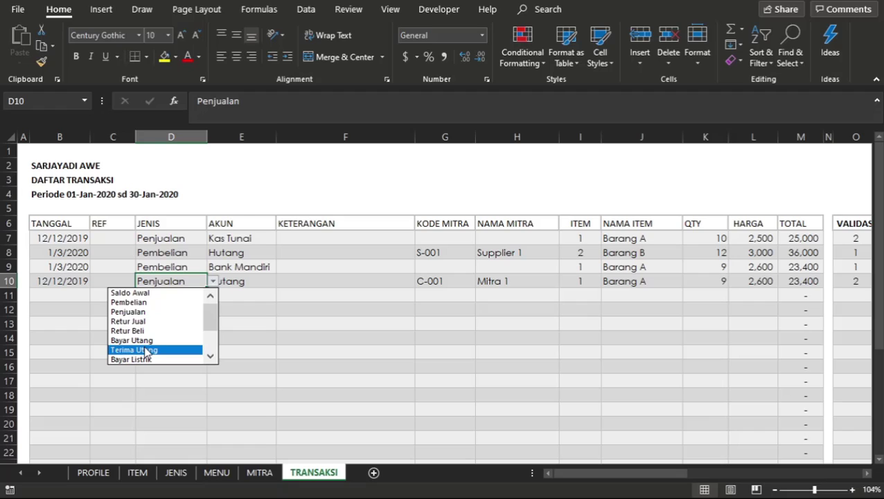
left_click(146, 350)
left_click(367, 292)
left_click(491, 299)
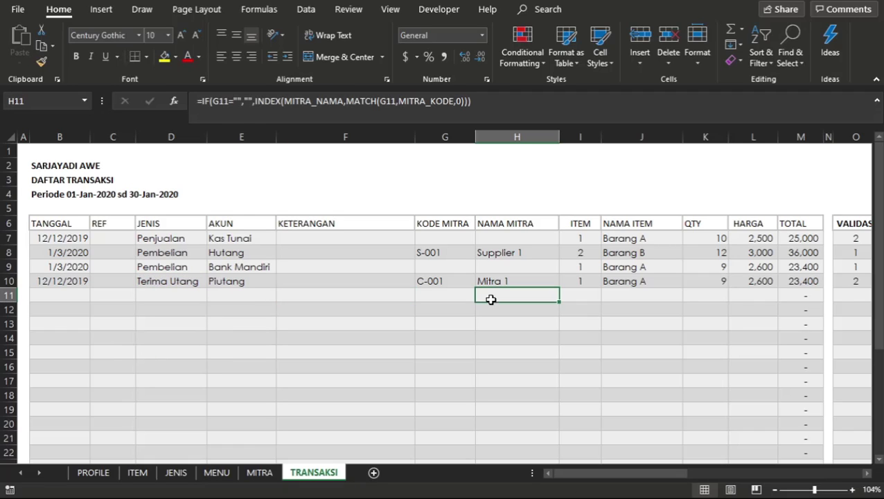
Set the AKUN of the row 10 transaction to Kas Tunai.
left_click(235, 282)
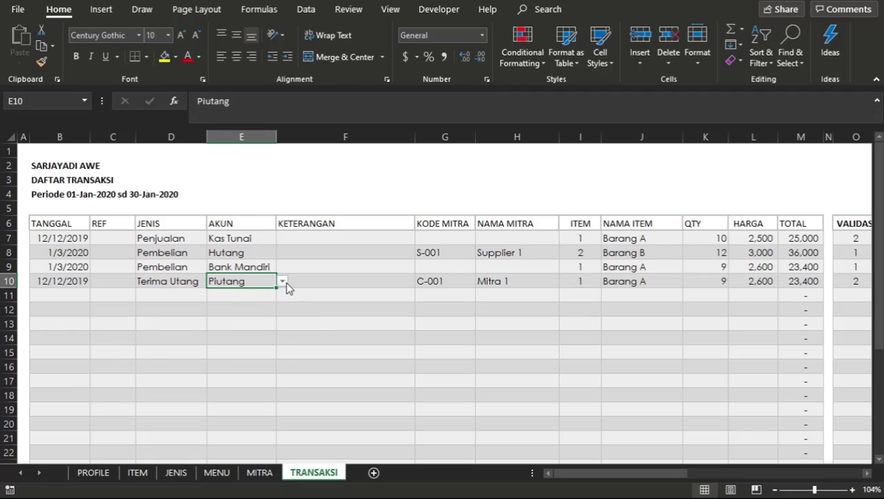
left_click(283, 281)
left_click_drag(281, 320, 281, 296)
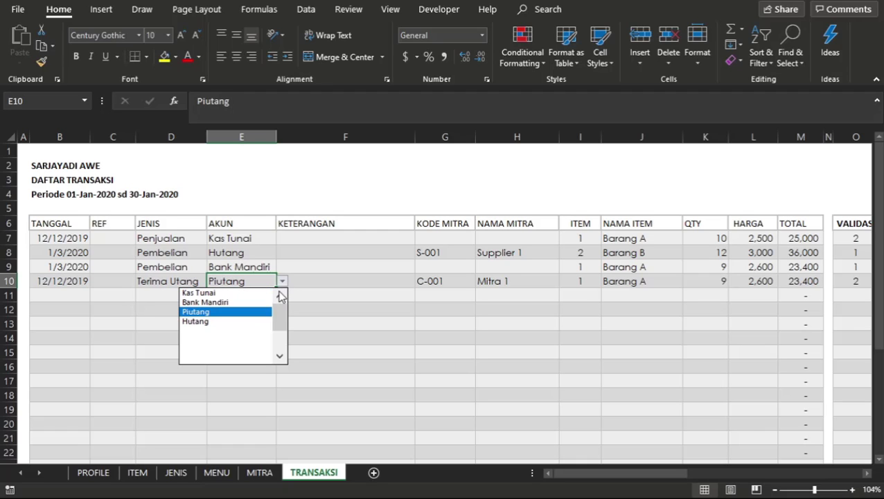
left_click(219, 295)
Inspect the MITRA code formula in S10 and autofit column S to show the full code.
scroll(444, 319, "right", 5)
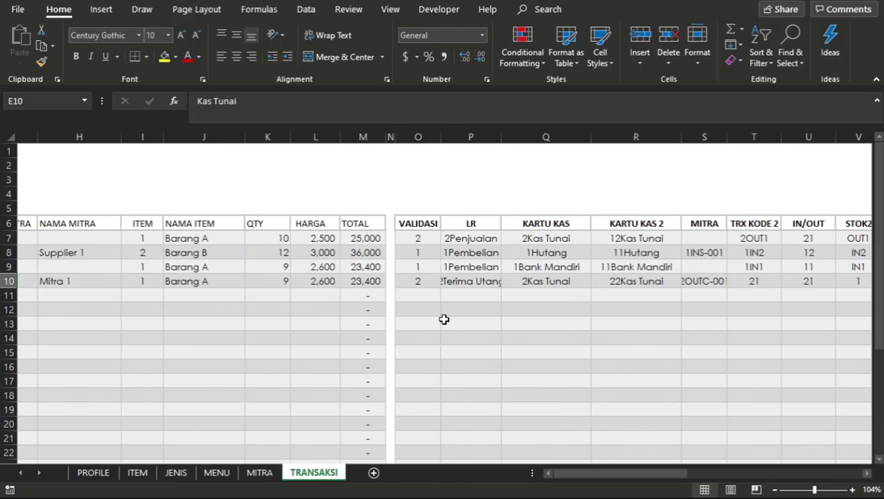
scroll(444, 318, "right", 1)
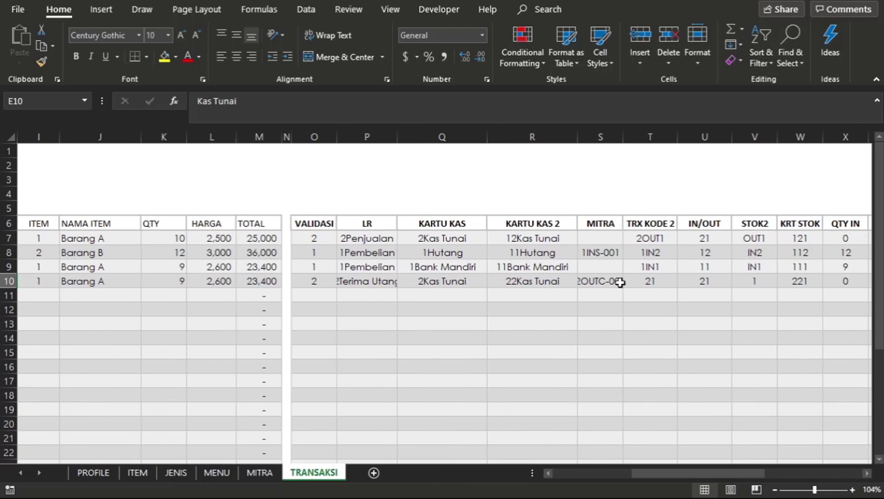
left_click(618, 282)
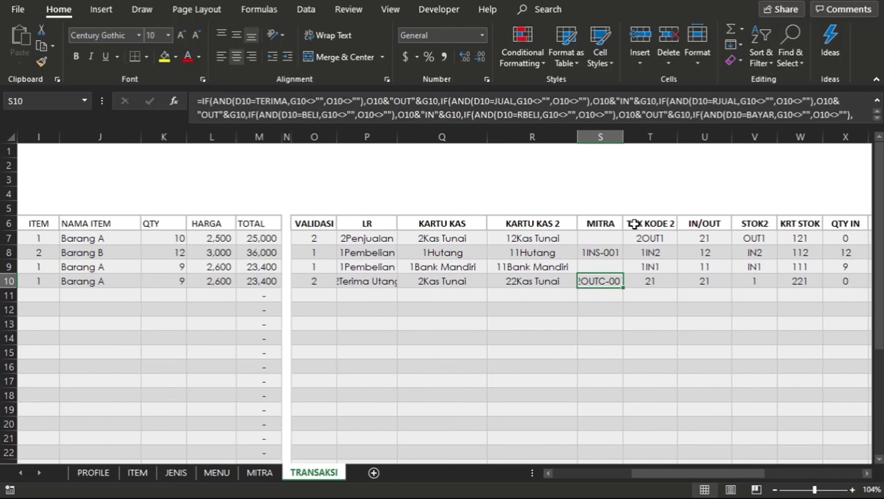
double_click(623, 137)
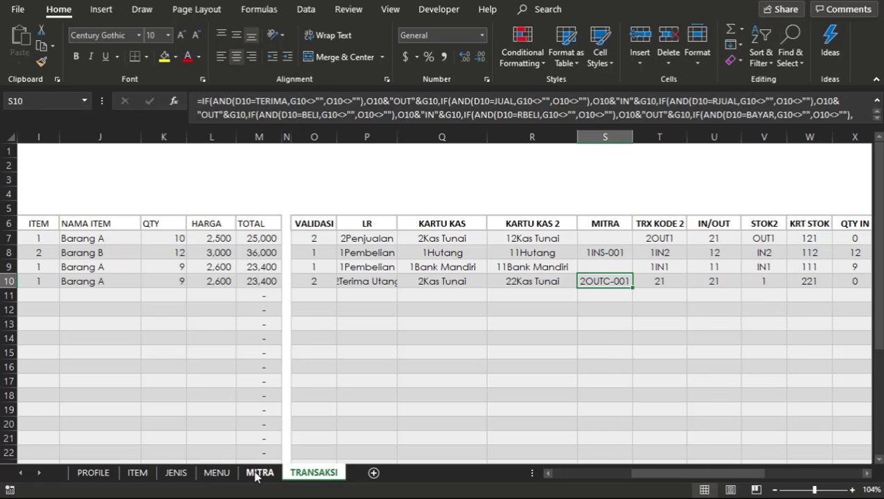
Check on the MITRA sheet how the SALDO AWAL formula in F7 responds to the Terima Utang transaction.
left_click(257, 472)
left_click(476, 271)
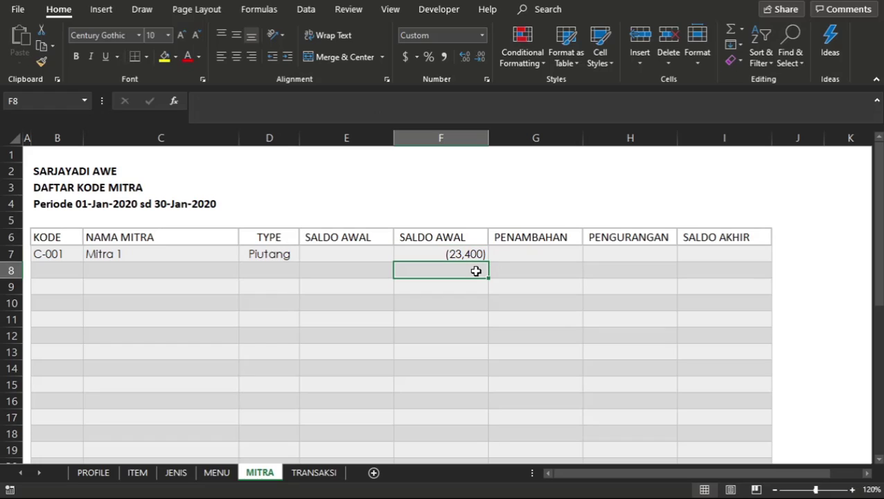
left_click(477, 254)
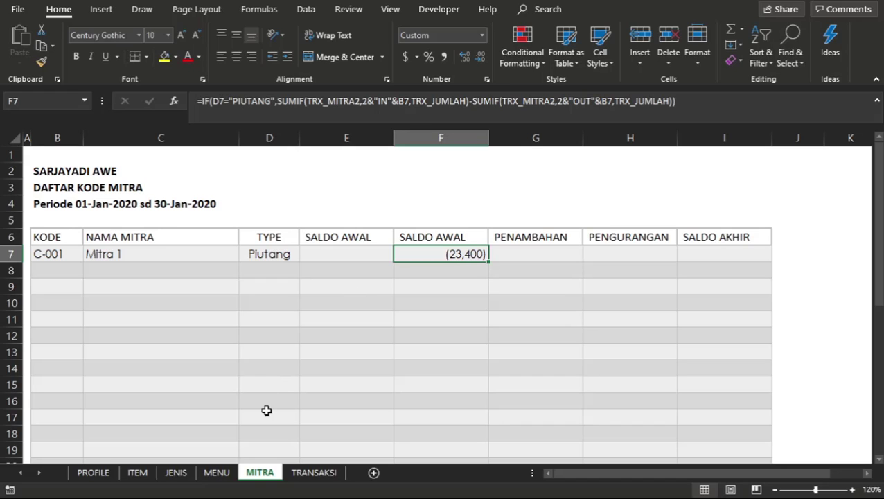
Return to TRANSAKSI, copy B10:M10 and fill the row 10 date down into B11.
left_click(313, 472)
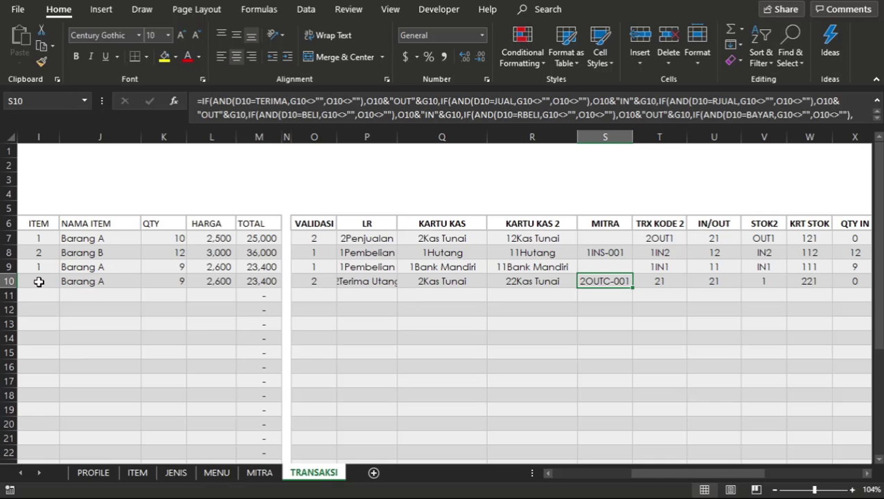
key("Left")
key("Left")
key("Left")
key("Left")
key("Left")
key("Left")
key("Left")
key("Left")
key("Left")
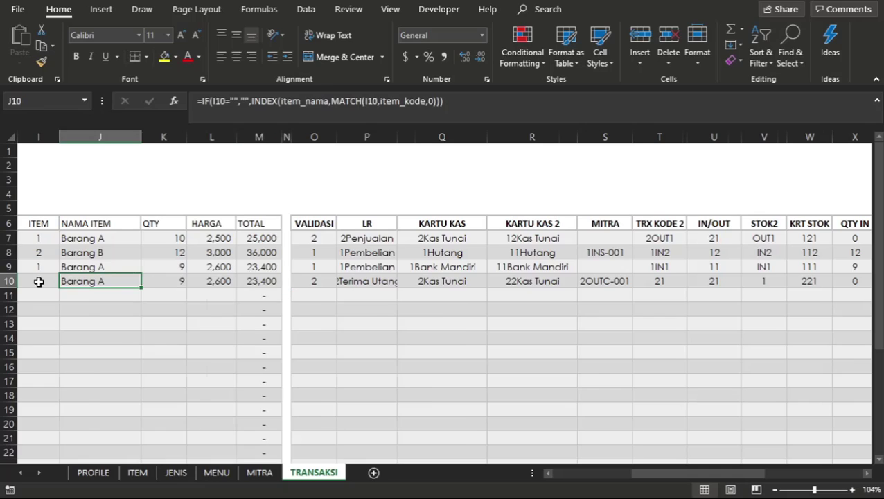
key("Home")
left_click(39, 281)
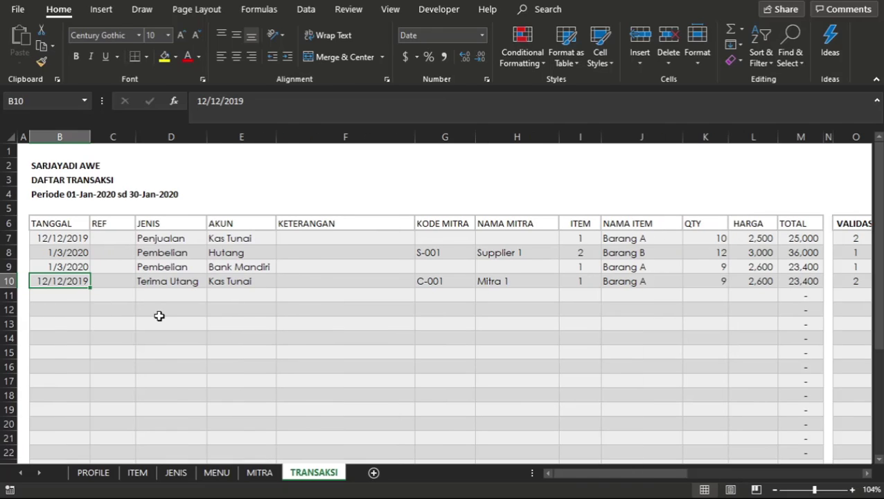
key("shift+Right")
key("shift+Right")
key("shift+Right")
key("shift+Right")
key("shift+Right")
key("shift+Right")
key("shift+Right")
key("shift+Right")
key("shift+Right")
key("shift+Right")
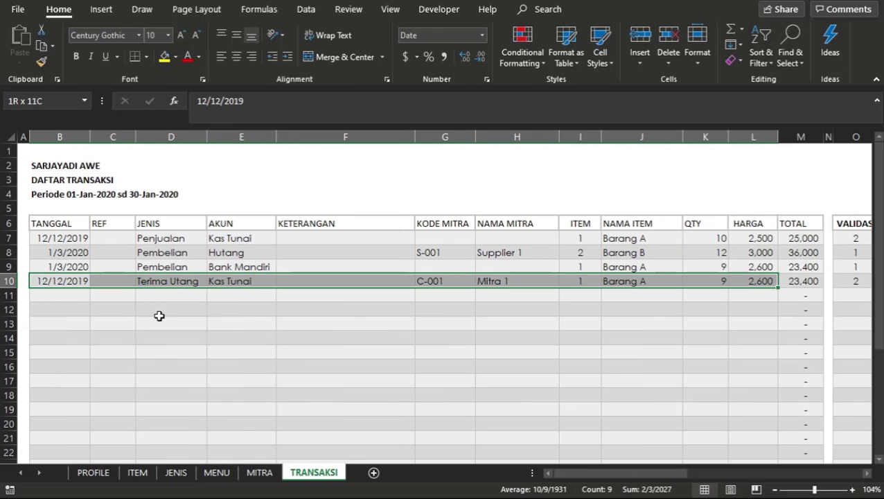
key("shift+Right")
key("ctrl+c")
key("Down")
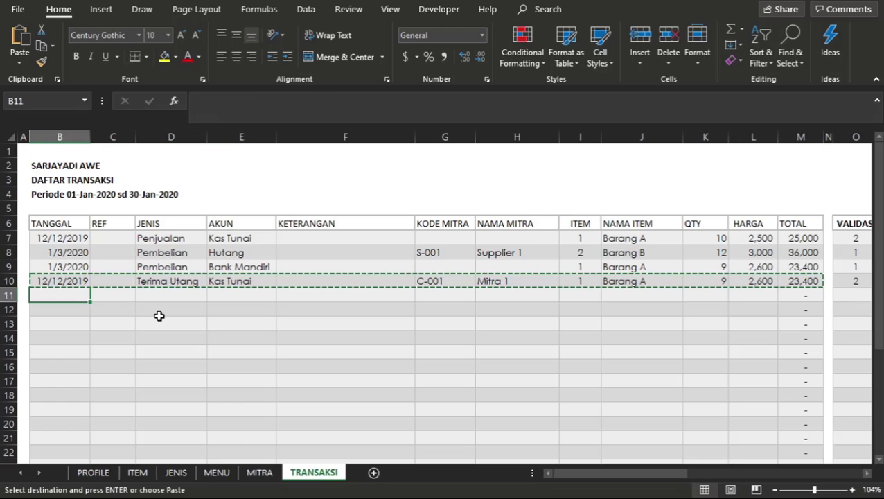
key("ctrl+d")
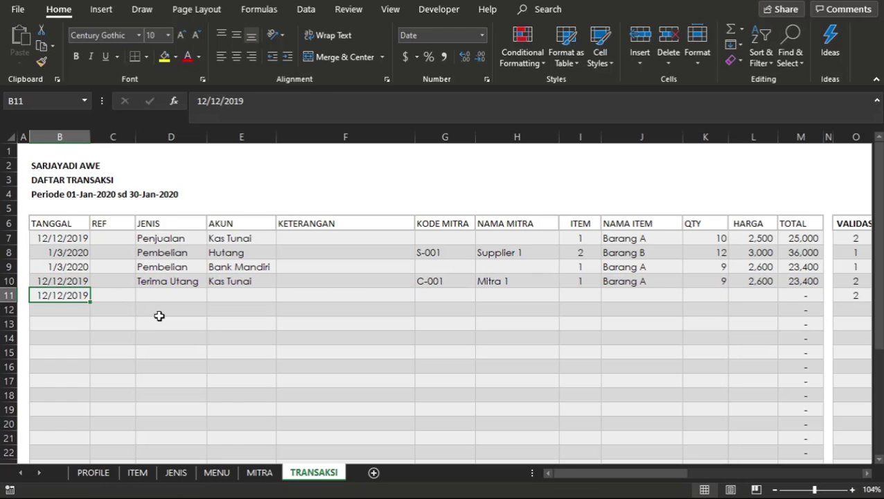
Fill the whole row 10 transaction down into row 11 across columns B to M.
key("Up")
key("shift+Right")
key("shift+Right")
key("shift+Right")
key("shift+Right")
key("shift+Right")
key("shift+Right")
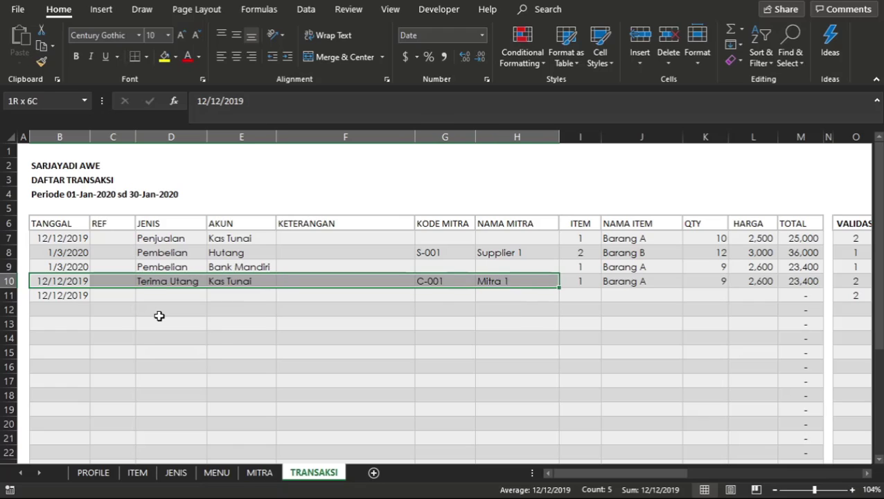
key("shift+Right")
key("Down")
key("shift+Right")
key("shift+Right")
key("shift+Right")
key("shift+Right")
key("shift+Right")
key("shift+Right")
key("shift+Right")
key("shift+Right")
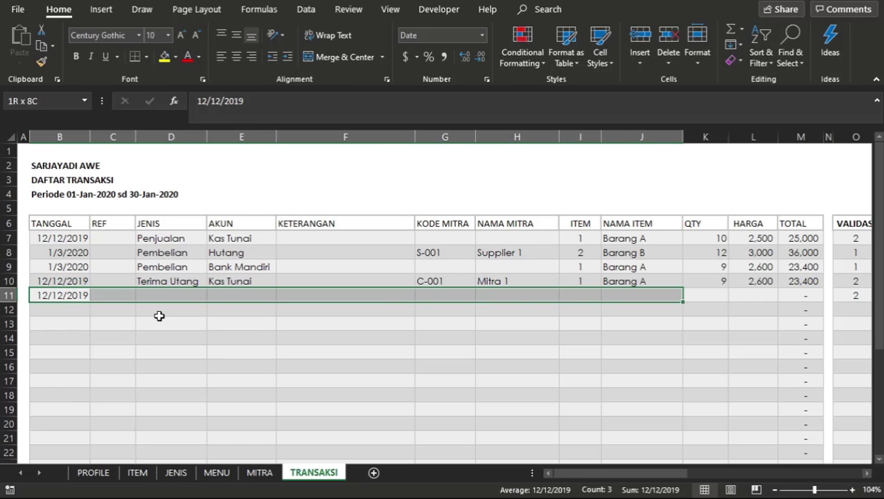
key("shift+Right")
key("shift+Right")
key("shift+Right")
key("ctrl+d")
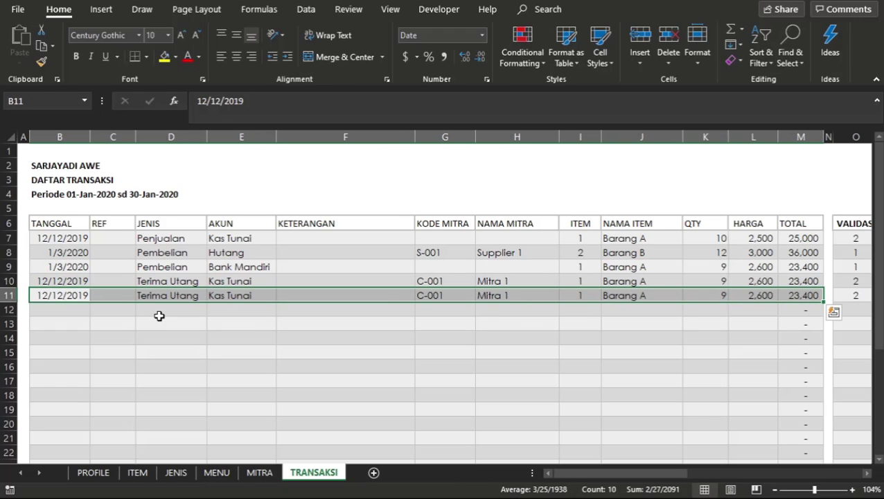
Set the QTY of the row 11 transaction to 7.
left_click(698, 294)
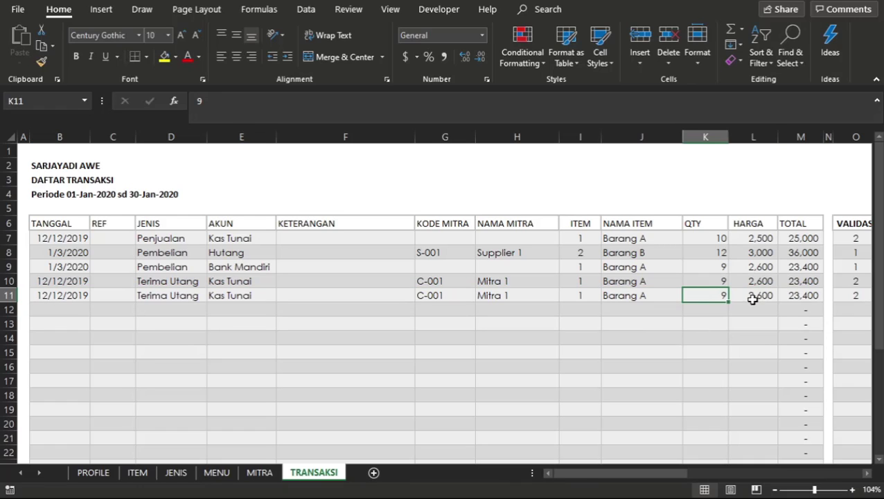
left_click(752, 299)
left_click(725, 297)
type("7")
key("Return")
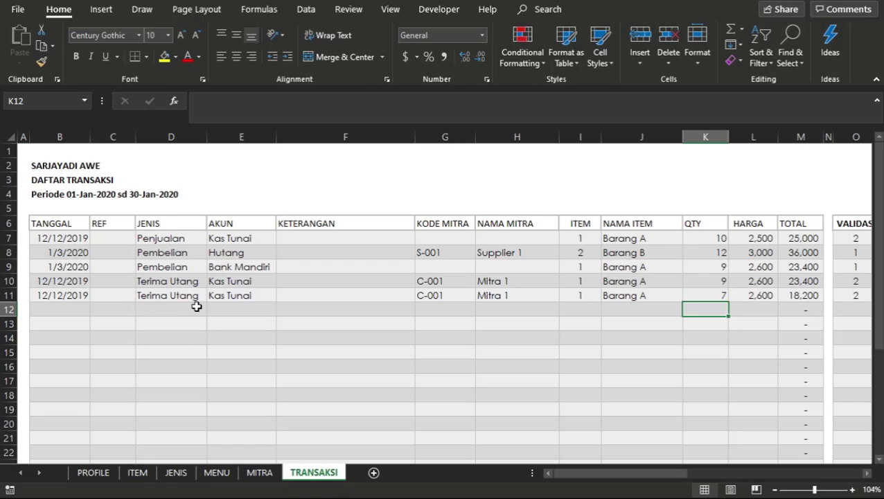
Change the JENIS of the row 10 transaction to Penjualan.
left_click(180, 281)
left_click(213, 282)
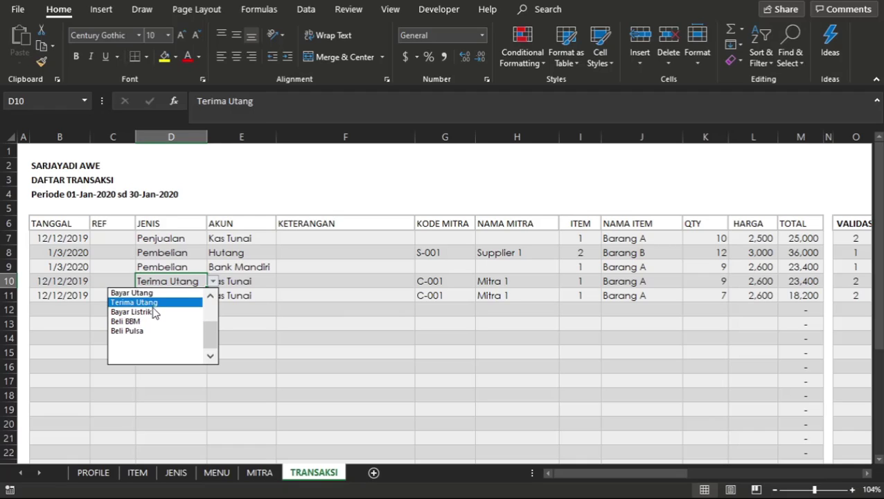
left_click_drag(213, 339, 212, 320)
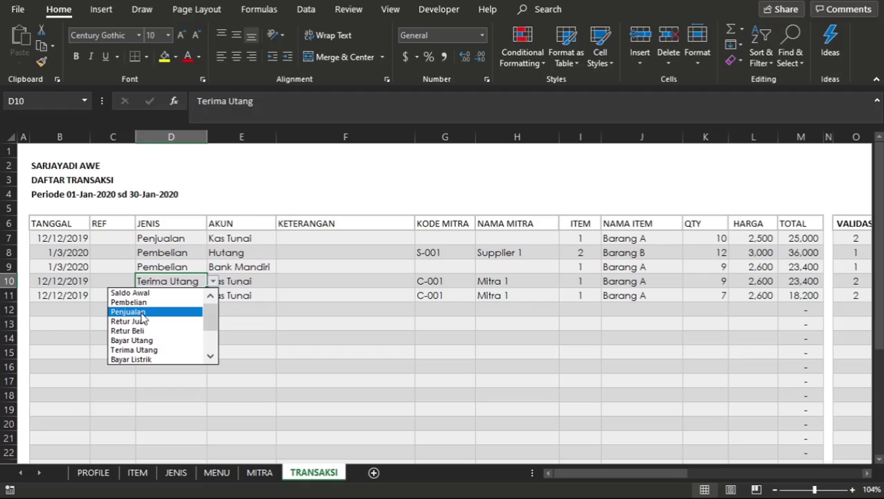
left_click(141, 312)
left_click(307, 278)
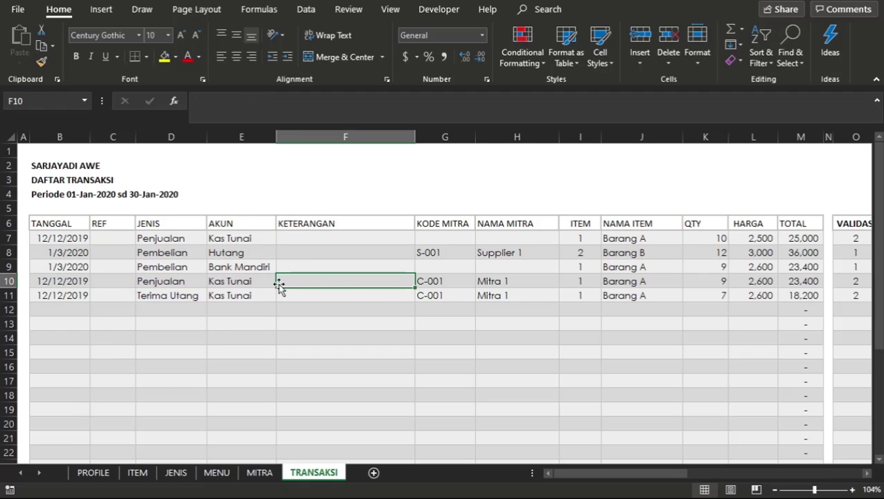
Set the AKUN of the row 10 transaction to Piutang.
left_click_drag(262, 282, 286, 285)
left_click(283, 282)
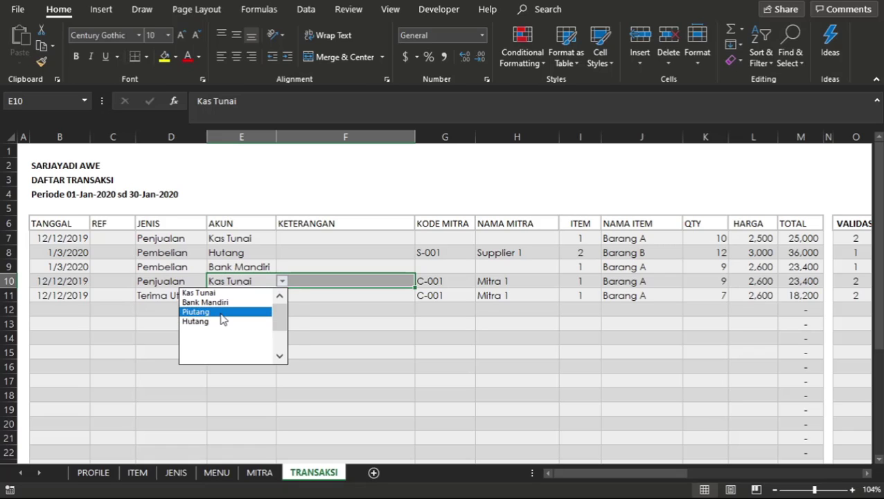
left_click(220, 312)
left_click(221, 313)
left_click(445, 280)
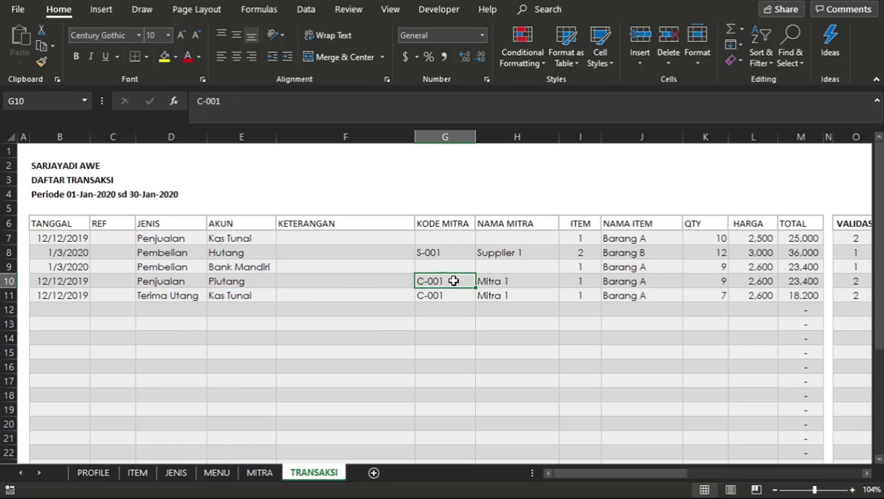
left_click(616, 282)
left_click(731, 322)
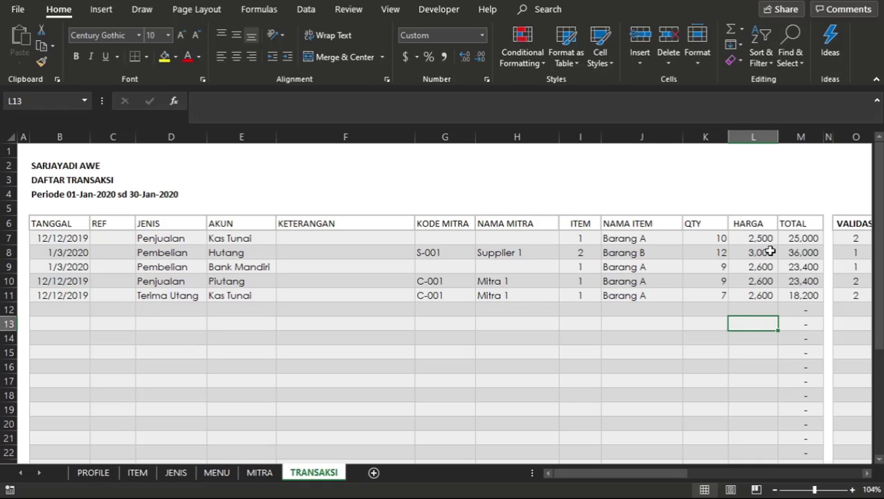
Check the SALDO AWAL formula in F7 on the MITRA sheet against the changed row 10 and row 11 transactions.
left_click(270, 472)
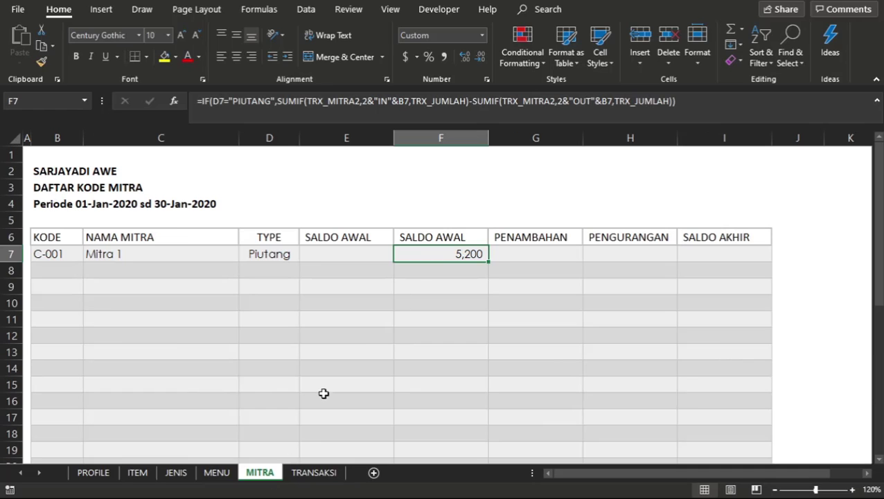
left_click(418, 284)
left_click(450, 253)
left_click(700, 95)
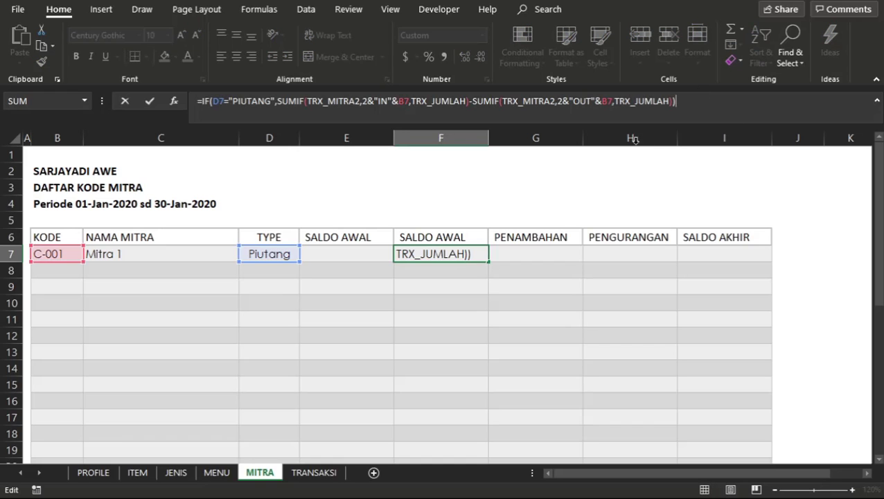
key("Return")
left_click(458, 253)
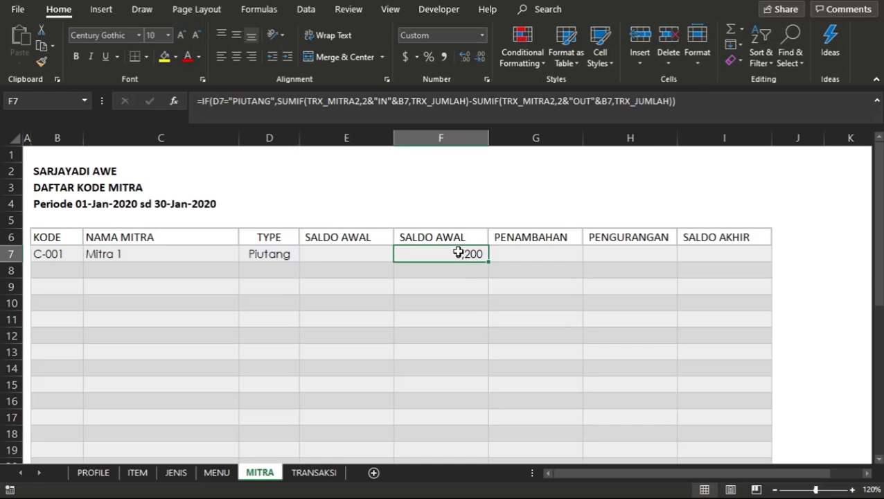
Edit the IF formula in F7, replacing its final closing parenthesis with a comma to begin the value-if-false argument.
double_click(458, 254)
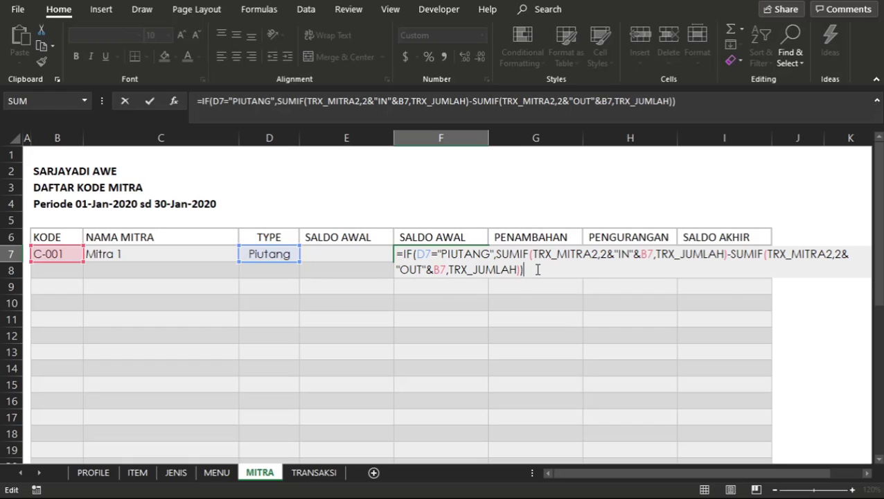
key("BackSpace")
key("BackSpace")
type(")")
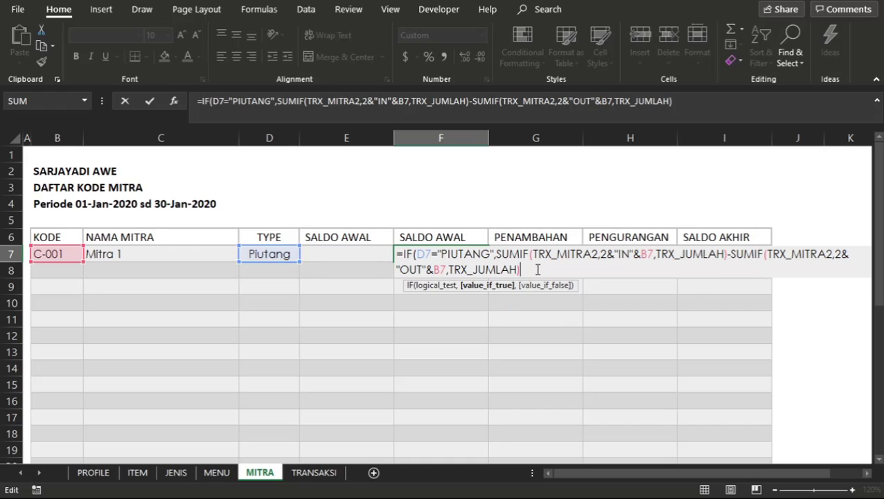
type(",")
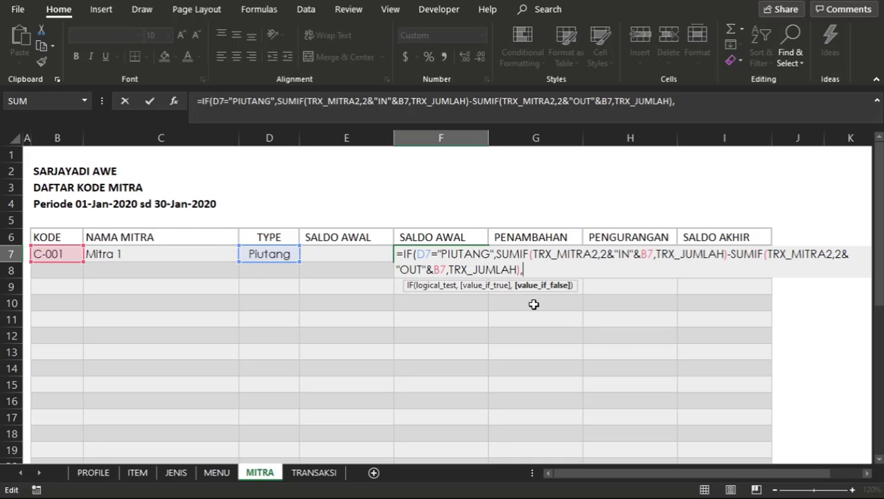
type("SUMIIF")
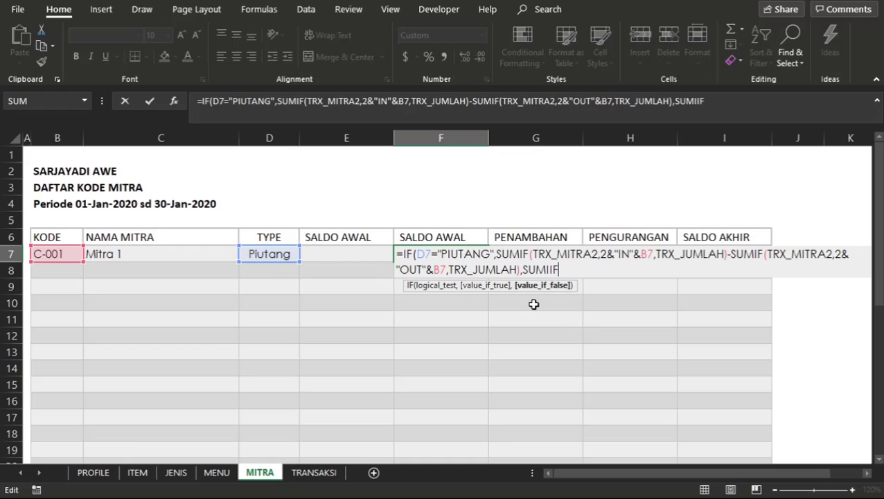
type("(TRX")
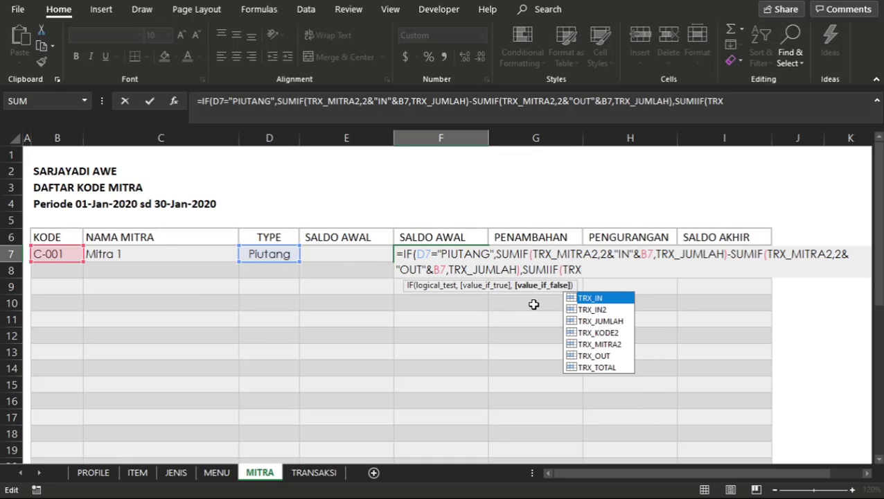
type("_MI")
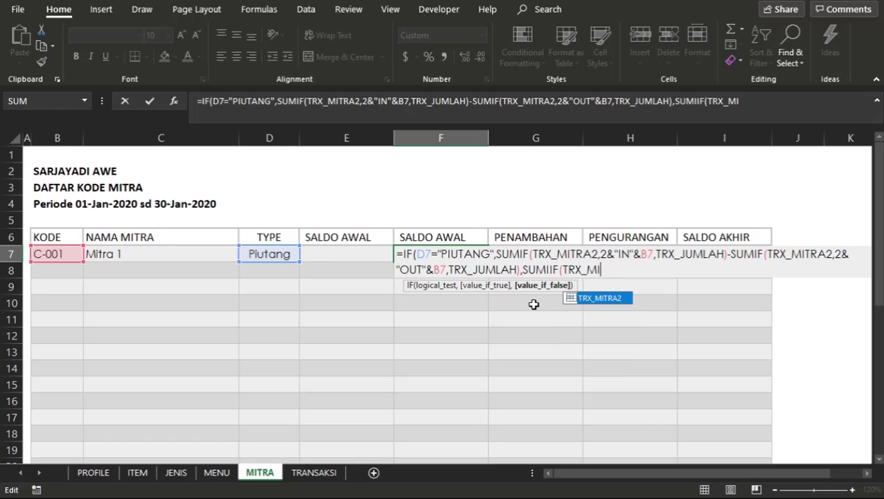
key("Tab")
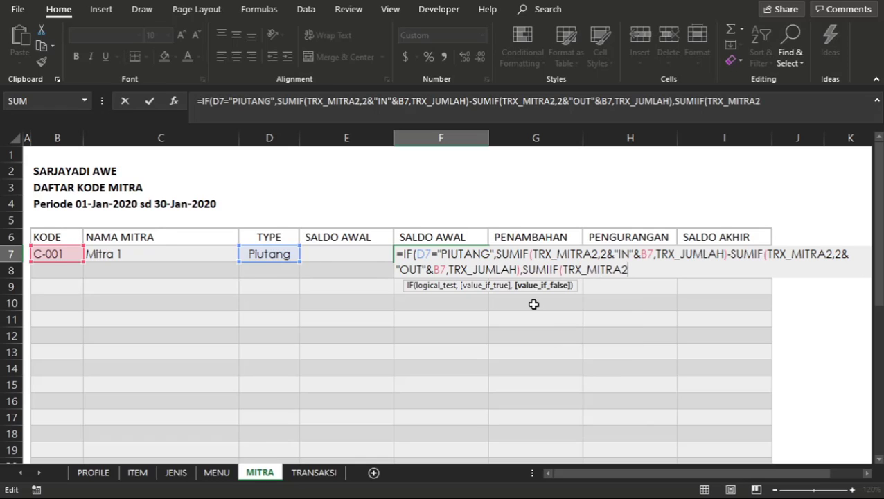
type(",2")
key("BackSpace")
key("BackSpace")
key("BackSpace")
key("BackSpace")
key("BackSpace")
key("BackSpace")
key("BackSpace")
key("BackSpace")
key("BackSpace")
key("BackSpace")
key("BackSpace")
key("BackSpace")
key("BackSpace")
key("BackSpace")
key("BackSpace")
key("BackSpace")
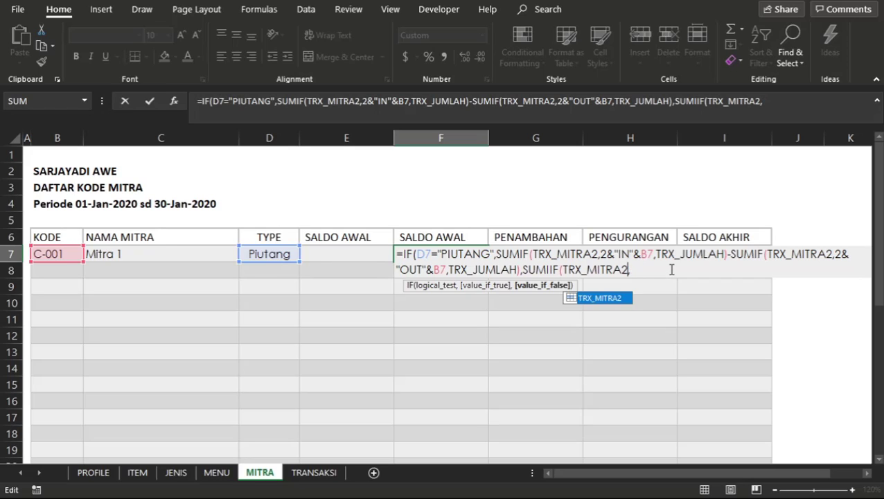
key("BackSpace")
key("BackSpace")
key("BackSpace")
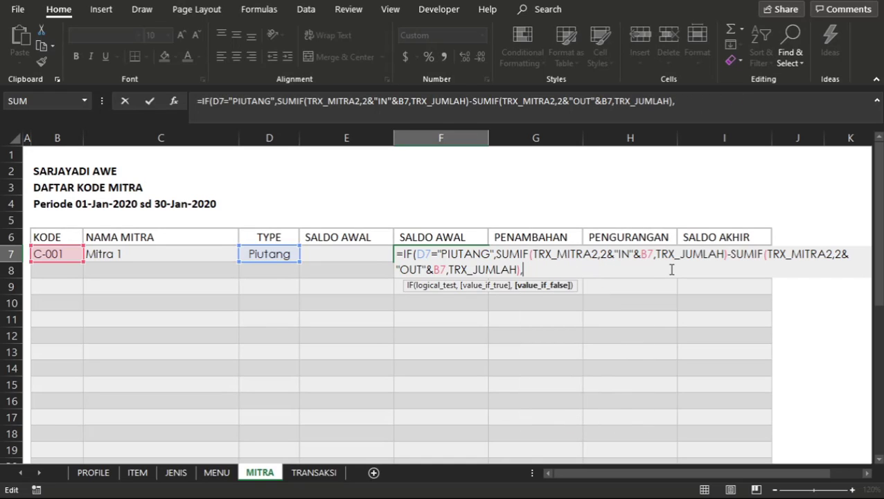
Complete the F7 formula with 0 as the value-if-false argument and accept the suggested closing parenthesis correction.
key("alt")
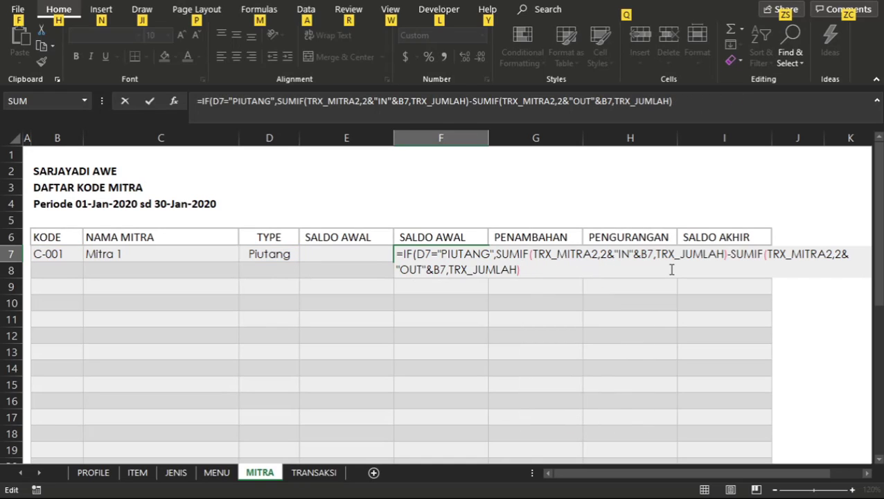
key("alt")
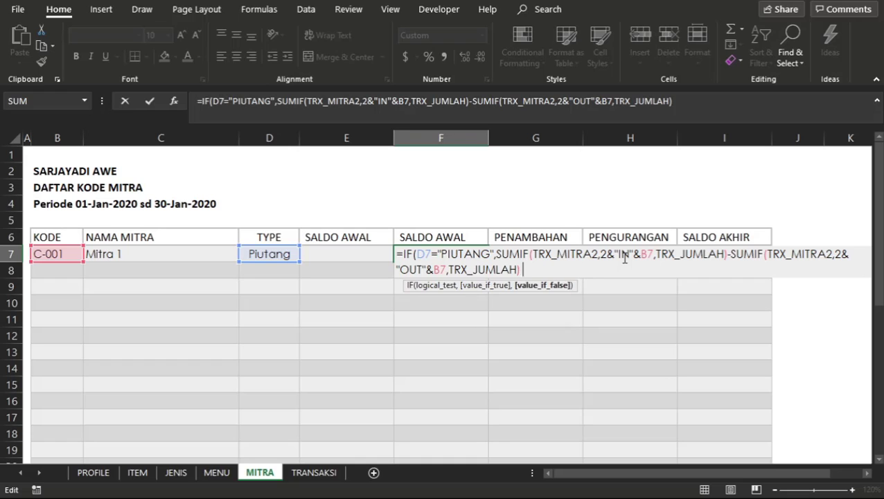
type("0")
key("Return")
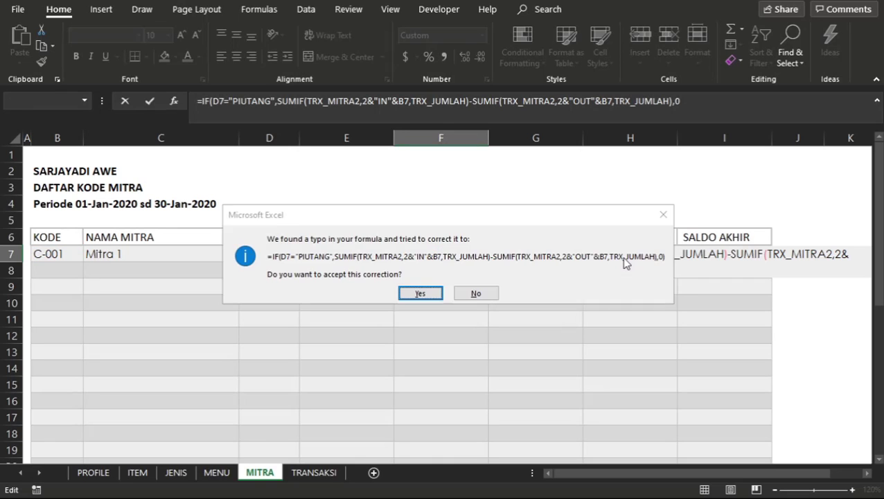
key("Return")
left_click(464, 254)
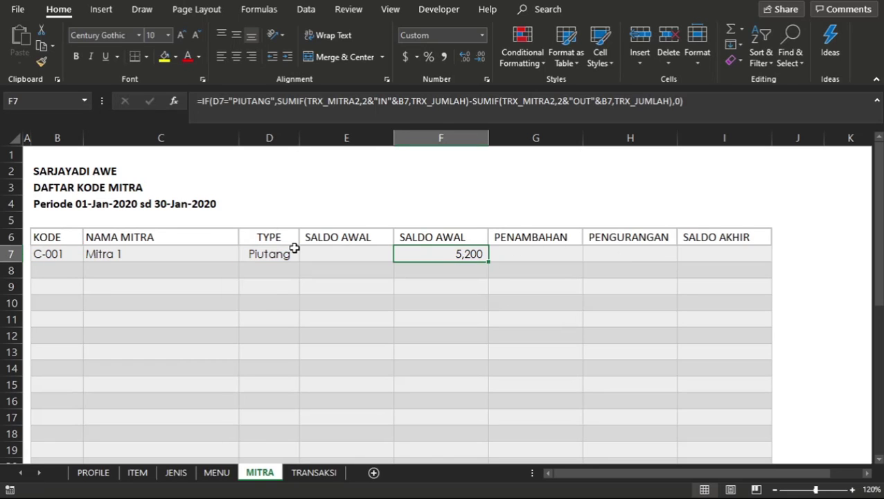
Copy the SALDO AWAL formula from F7 into F23 for Supplier 1 and check its cell references.
left_click(295, 249)
left_click(459, 253)
key("ctrl+c")
key("Down")
key("Down")
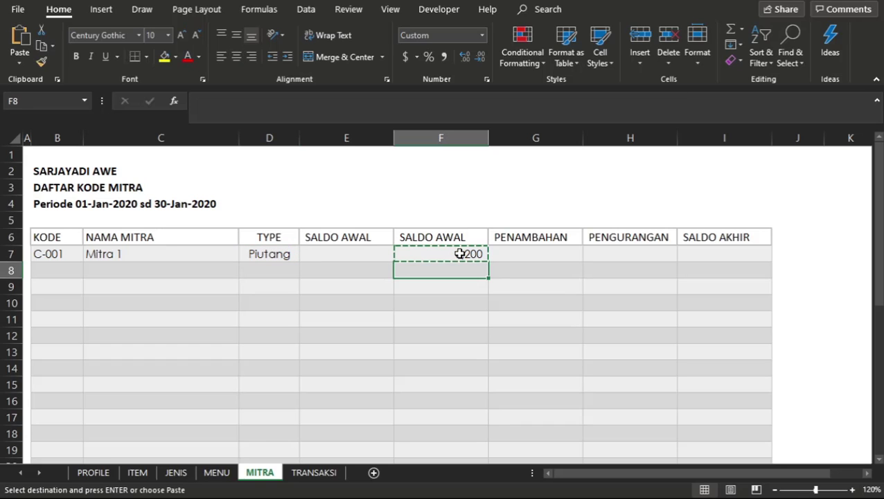
key("Down")
key("Down")
key("Down")
key("Down")
key("Down")
key("Down")
key("Down")
key("Down")
key("Down")
key("Down")
key("Down")
key("Down")
key("Down")
key("Down")
key("Down")
key("Down")
key("Down")
key("Down")
key("Down")
key("Down")
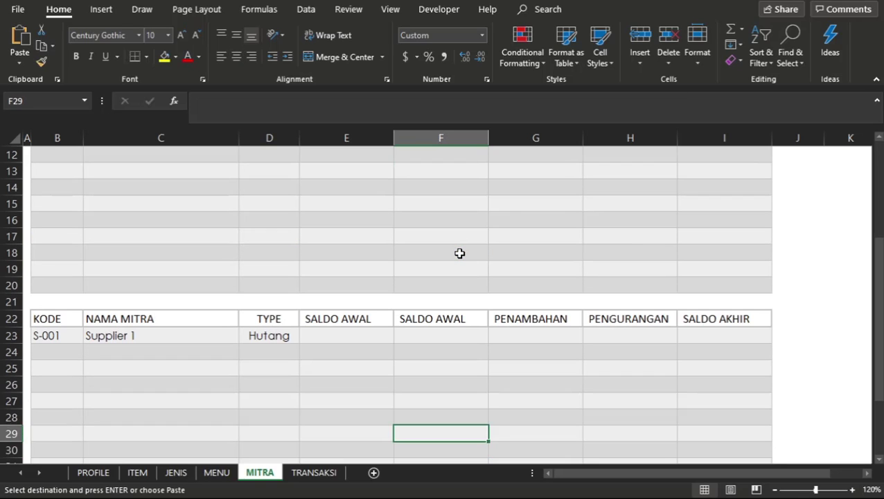
key("Up")
key("Up")
key("Up")
key("Up")
key("Up")
key("Up")
key("ctrl+v")
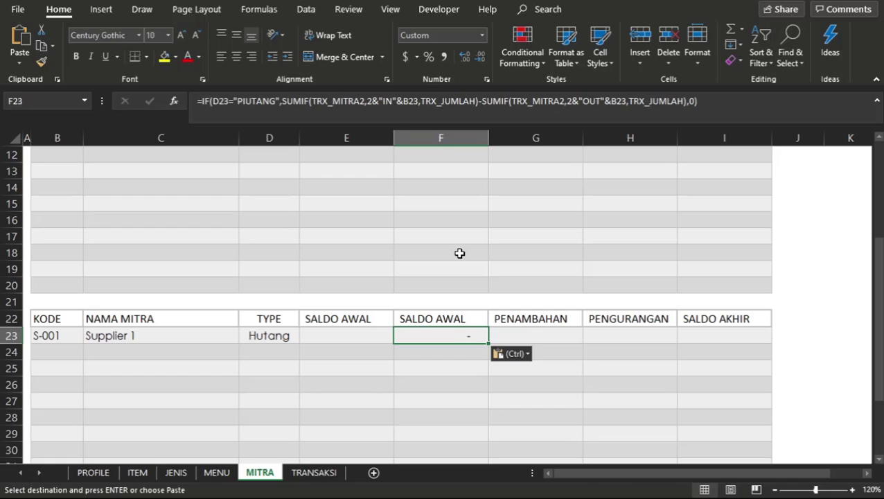
double_click(467, 337)
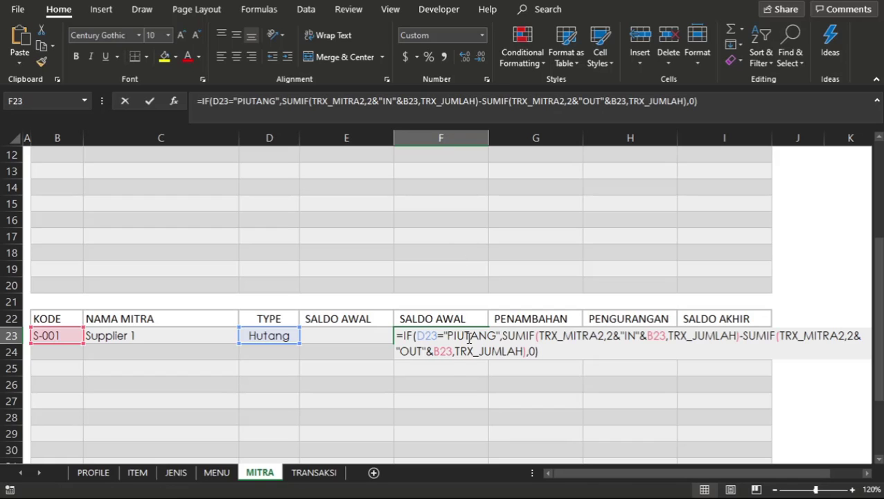
key("Return")
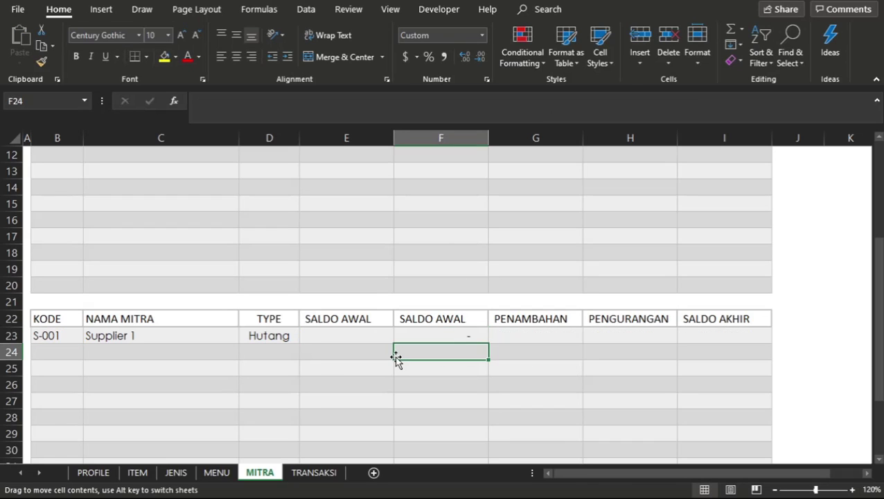
left_click(326, 367)
Return to the TRANSAKSI sheet and change the JENIS of the row 10 transaction to Pembelian.
left_click(302, 477)
left_click(282, 292)
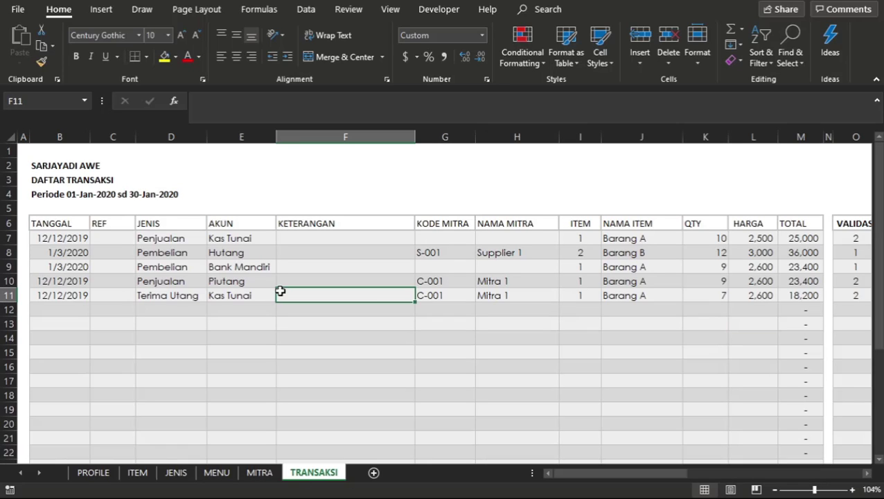
left_click(370, 308)
left_click(189, 290)
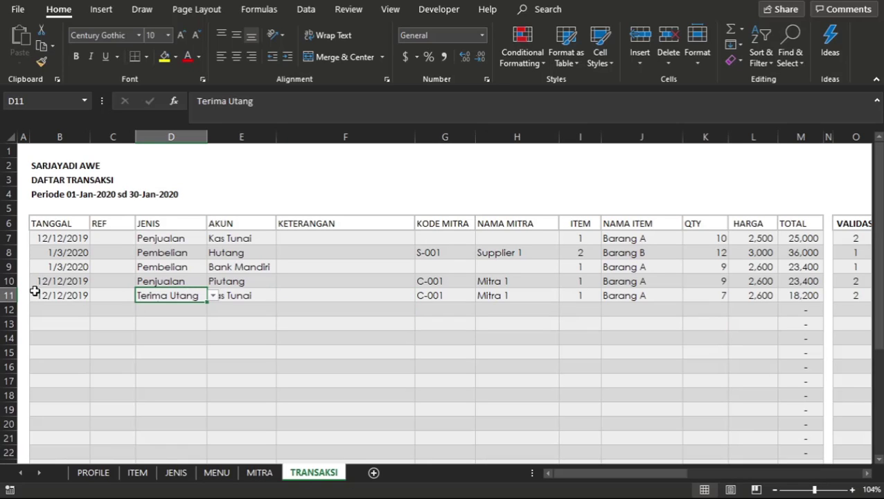
left_click(28, 288)
left_click(201, 283)
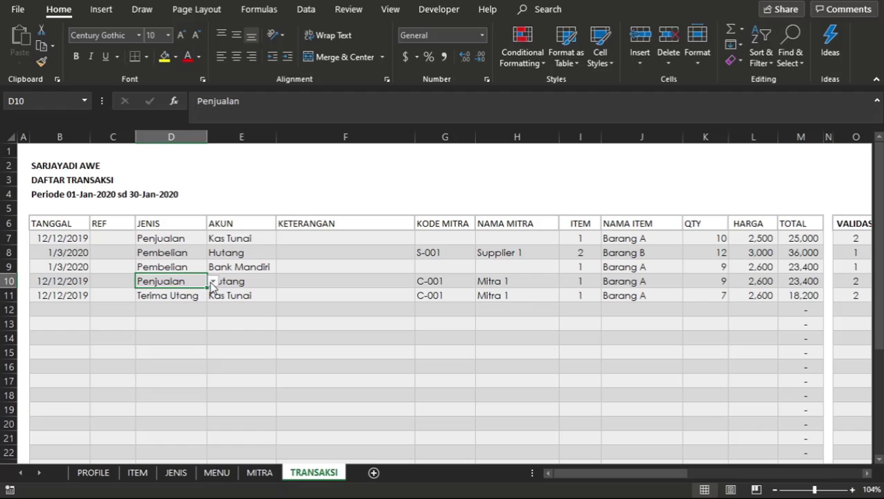
left_click(212, 283)
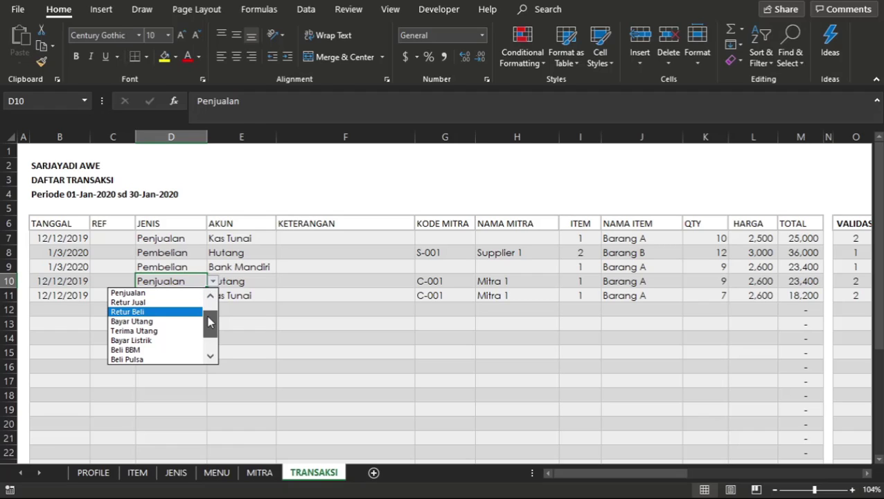
left_click(211, 294)
left_click(211, 294)
left_click(144, 305)
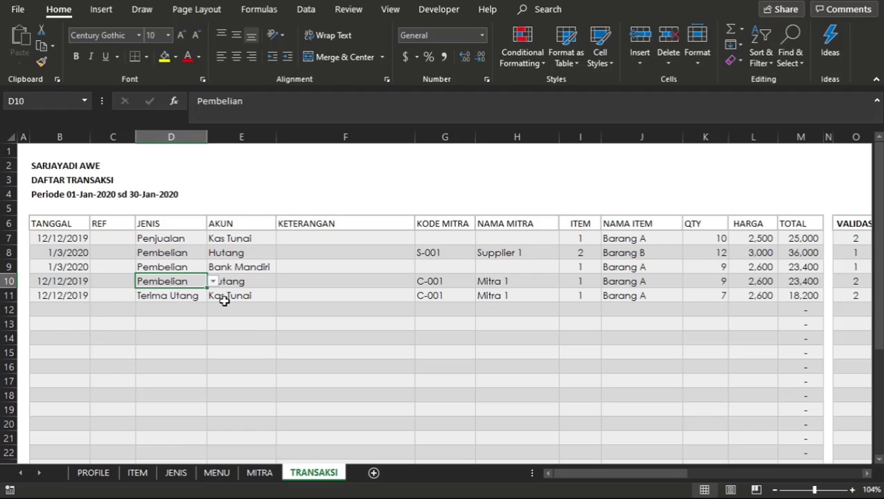
Change the AKUN of the row 10 transaction to Hutang.
left_click(223, 298)
left_click(266, 280)
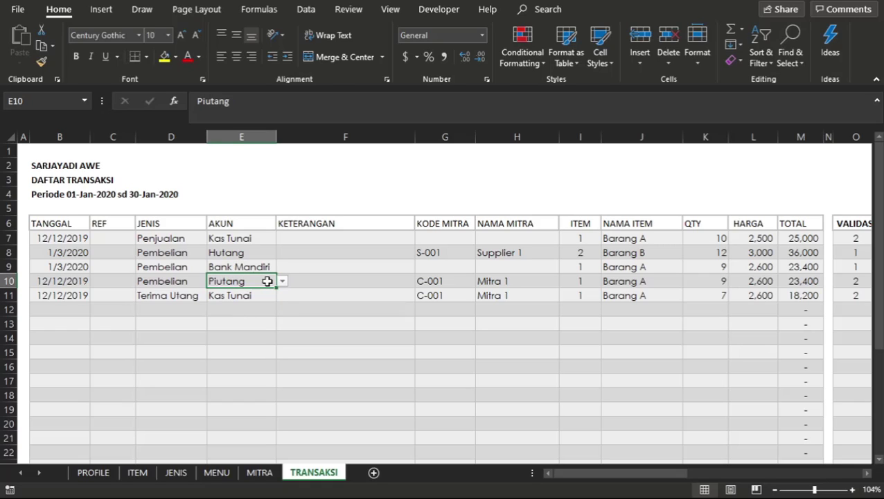
left_click(281, 281)
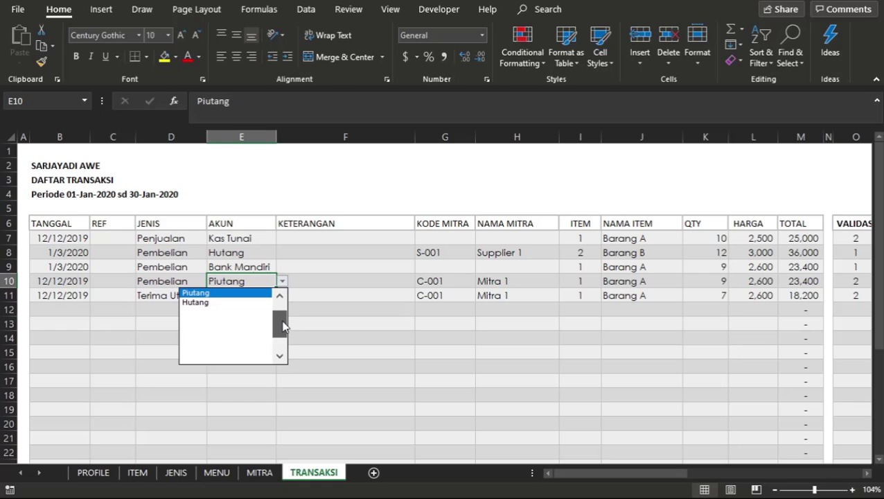
left_click(220, 304)
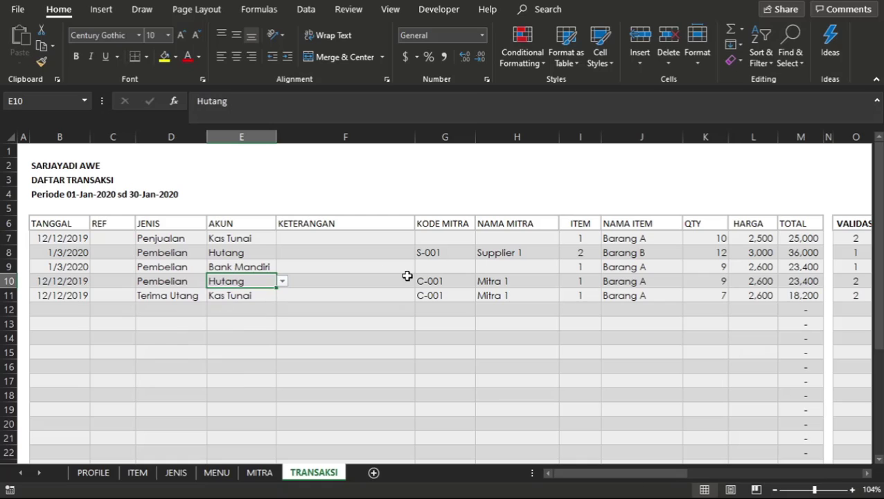
Set the KODE MITRA of the row 10 transaction to S-001.
left_click(447, 284)
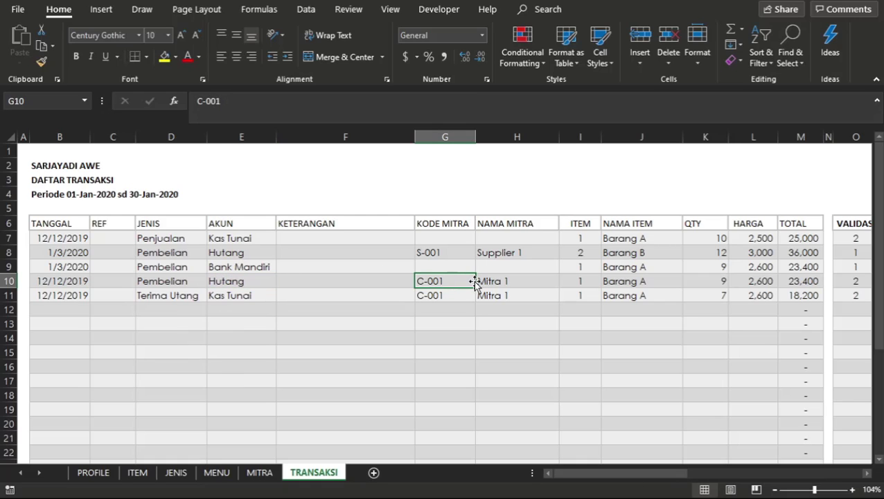
type("S-001")
key("Return")
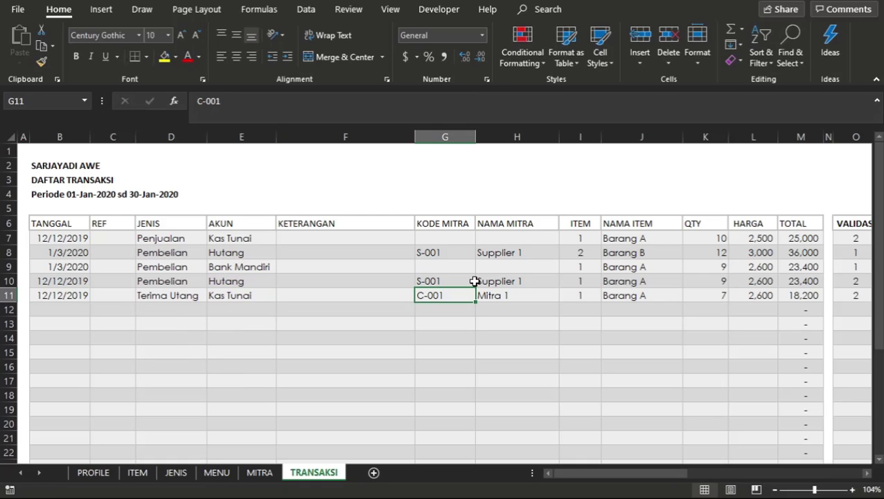
left_click(197, 291)
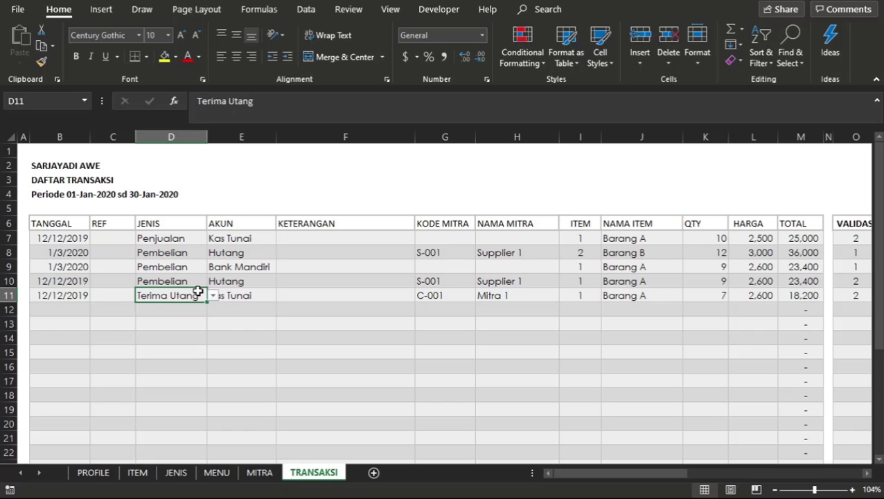
left_click(214, 295)
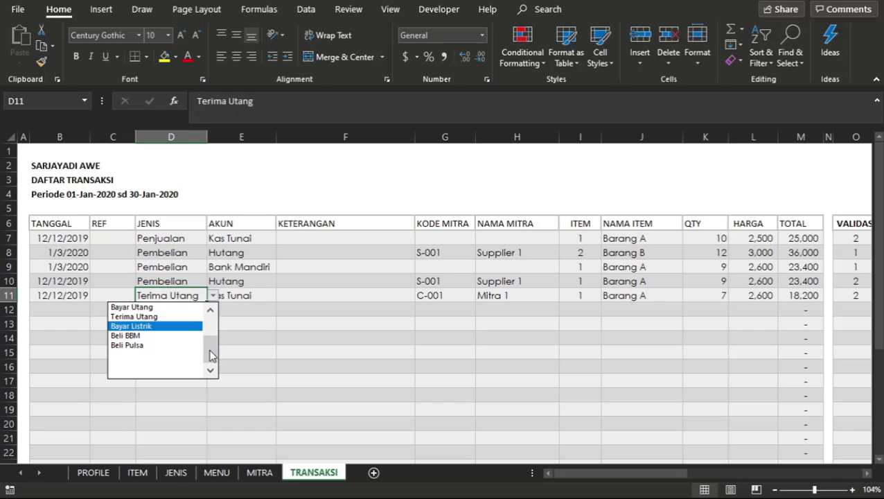
left_click(305, 315)
left_click(306, 315)
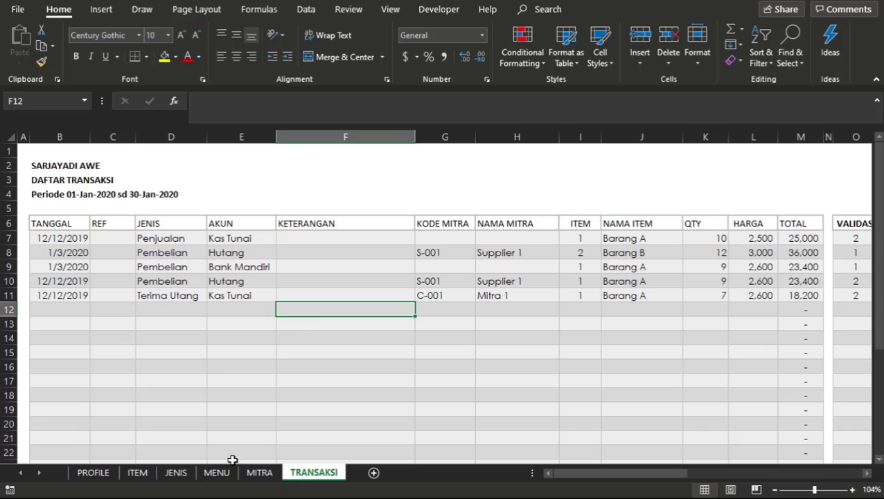
Check Supplier 1's SALDO AWAL in F23 of the MITRA sheet against the row 10 MITRA code and TOTAL on the TRANSAKSI sheet.
left_click(248, 473)
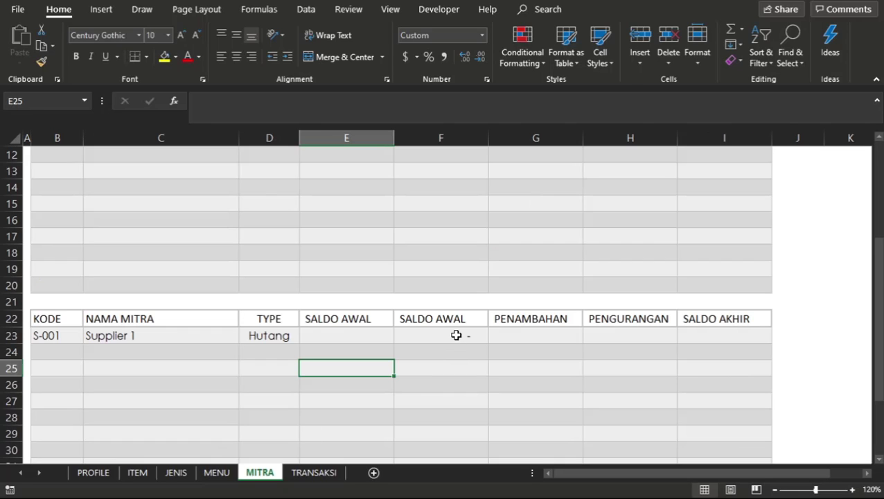
left_click(456, 335)
left_click(309, 472)
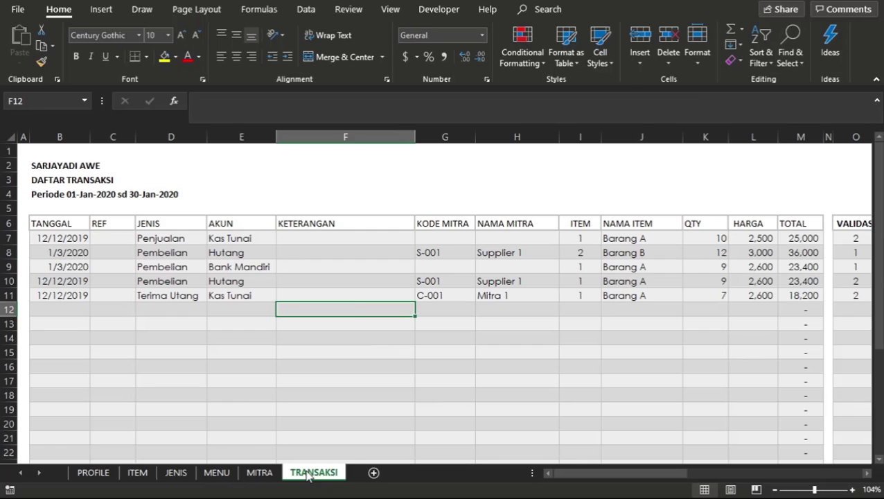
left_click(480, 310)
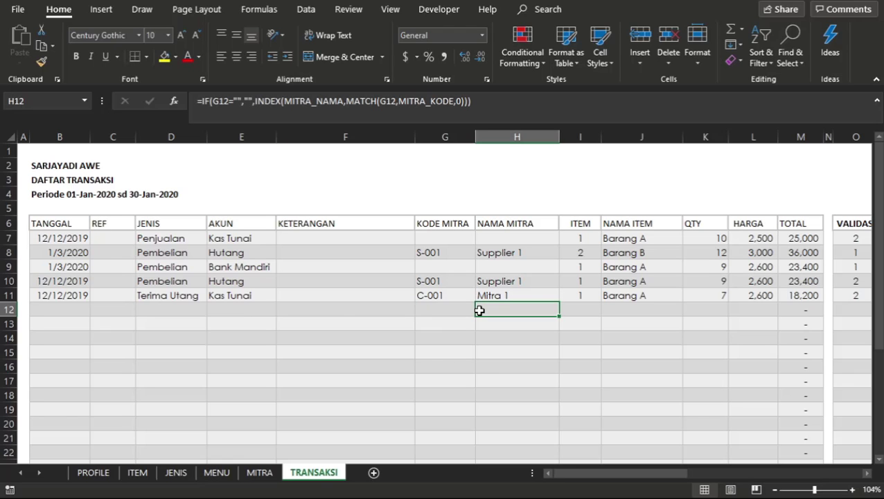
scroll(479, 310, "right", 2)
scroll(479, 310, "right", 2)
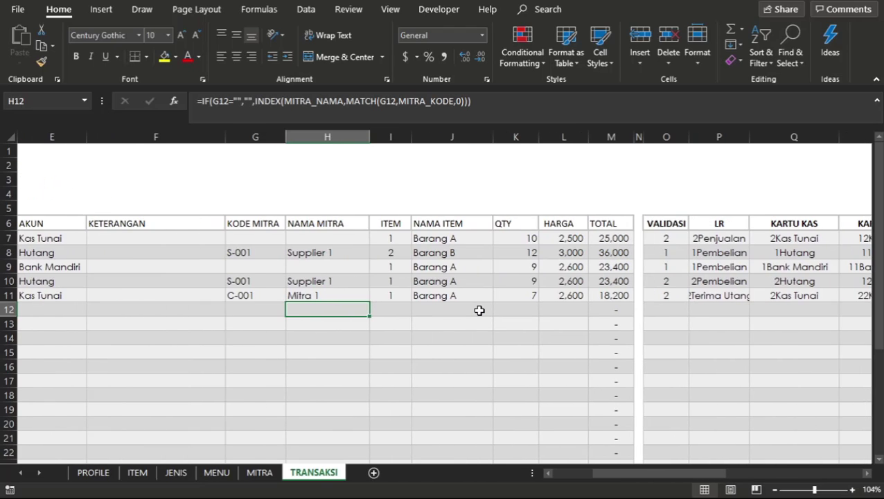
scroll(479, 311, "left", 2)
scroll(479, 310, "right", 4)
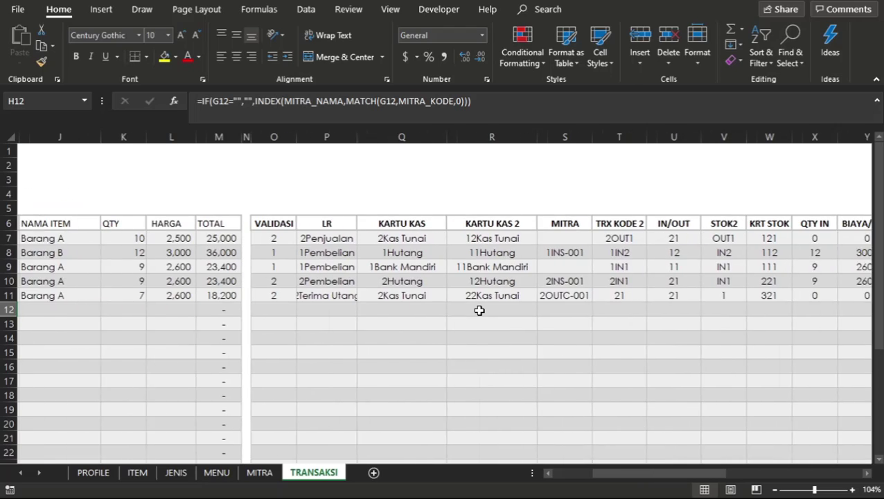
left_click(538, 281)
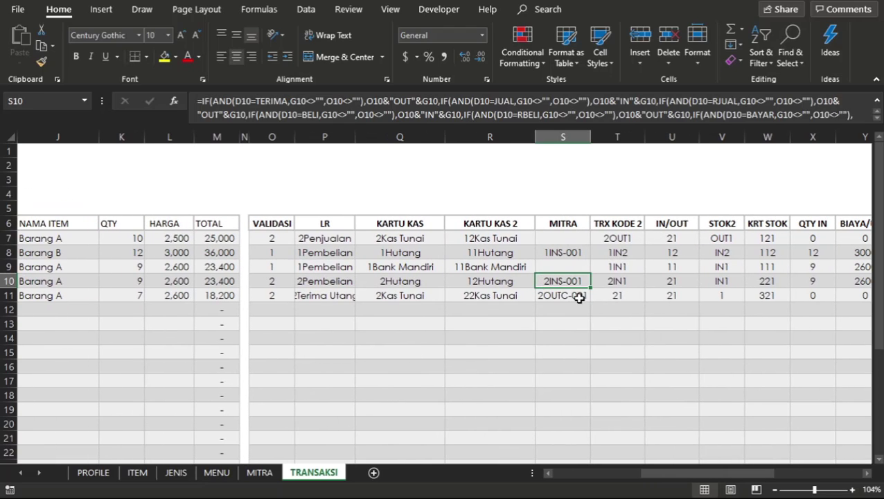
left_click(236, 392)
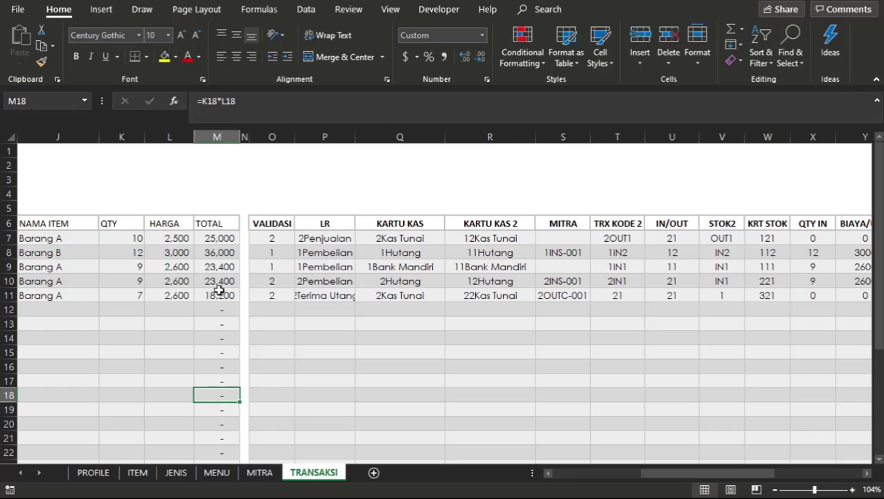
left_click(217, 293)
Return to the MITRA sheet and open the F23 formula for editing to examine its SUMIF range and criteria.
left_click(260, 472)
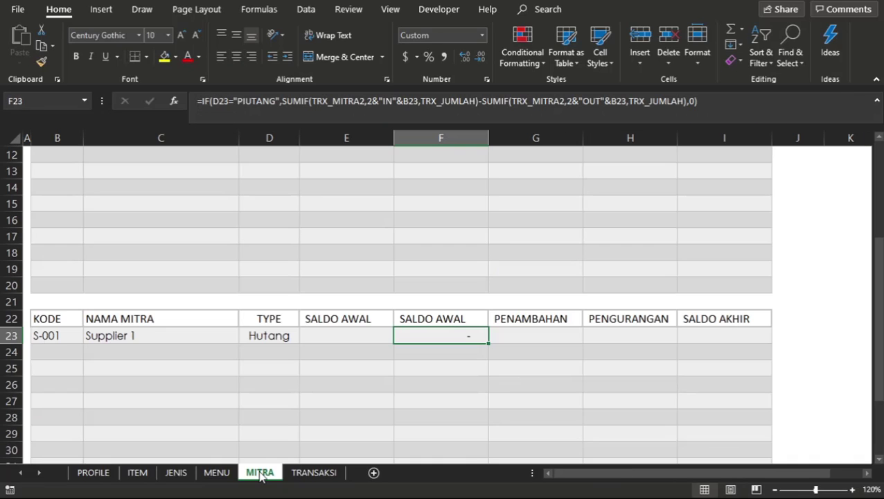
double_click(433, 336)
left_click(539, 335)
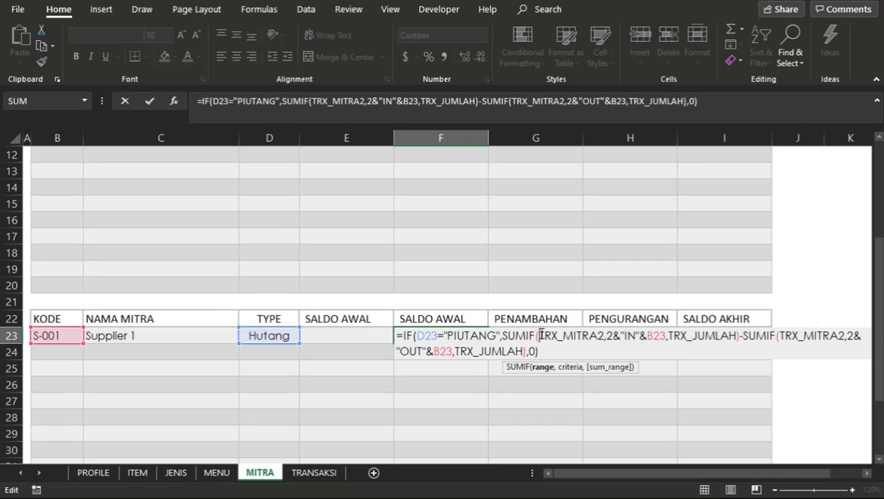
left_click(617, 336)
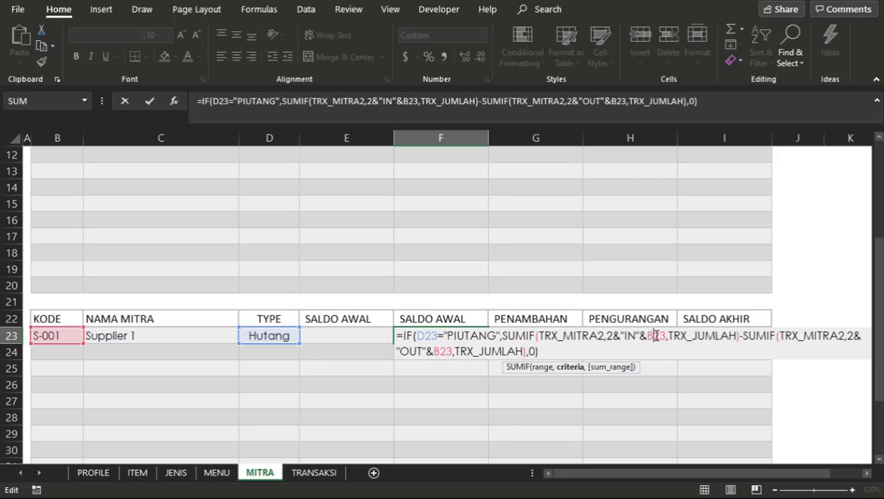
Remove the IF "PIUTANG" condition from Supplier 1's F23 formula, leaving only the IN SUMIF minus the OUT SUMIF.
left_click(535, 351)
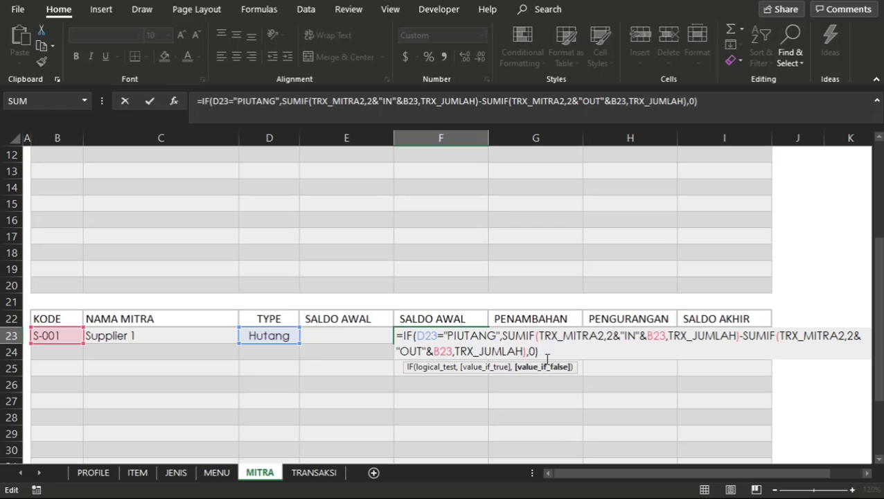
left_click(500, 338)
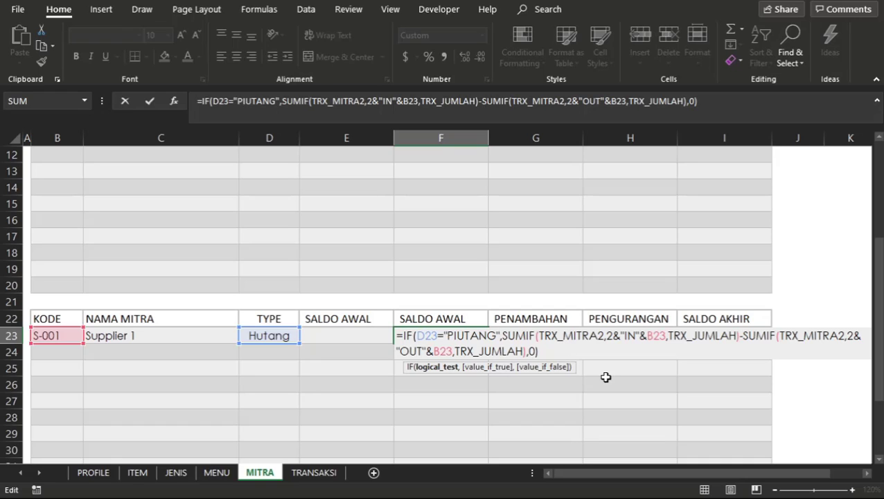
key("Right")
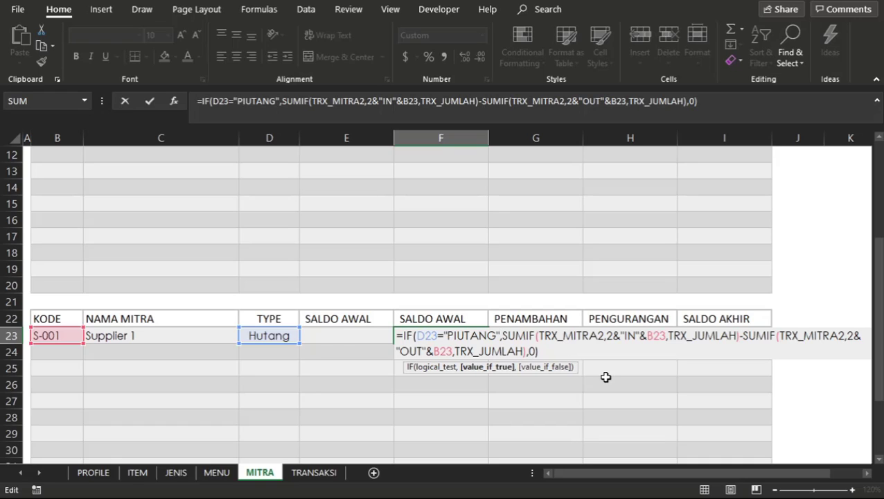
key("BackSpace")
key("BackSpace")
key("BackSpace")
key("BackSpace")
key("BackSpace")
key("BackSpace")
key("BackSpace")
key("BackSpace")
key("BackSpace")
key("BackSpace")
key("BackSpace")
key("BackSpace")
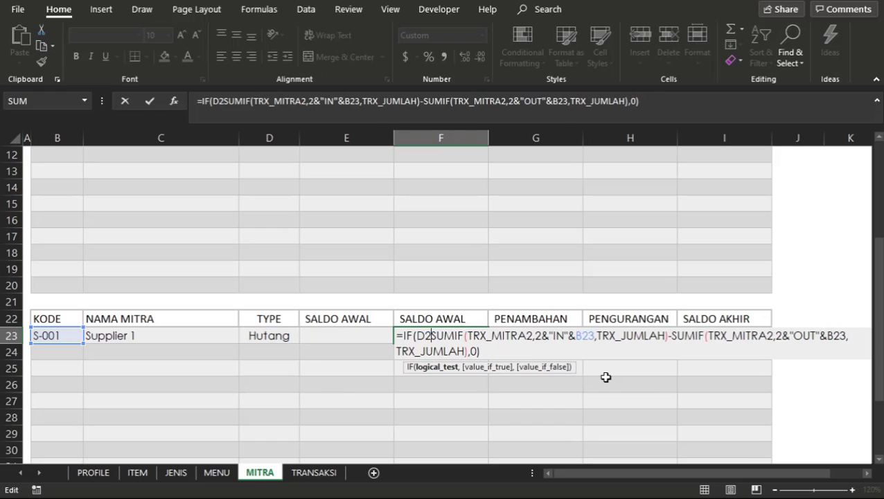
key("BackSpace")
key("BackSpace")
key("BackSpace")
key("BackSpace")
key("BackSpace")
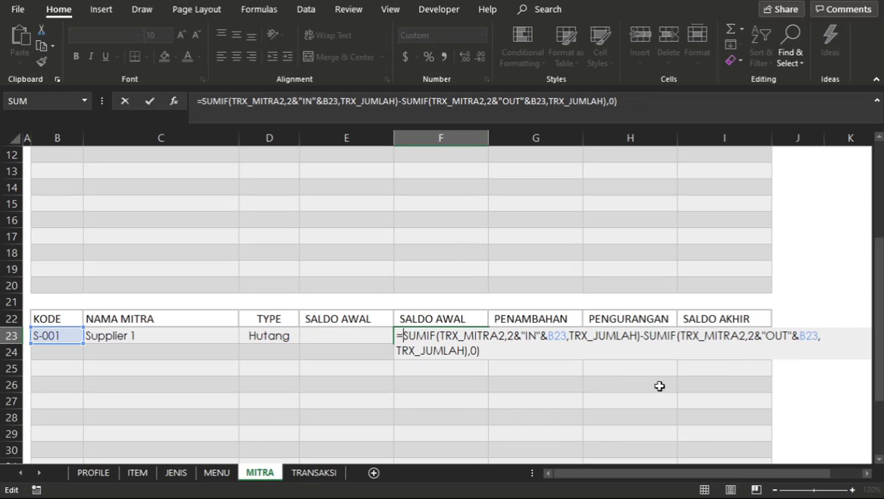
key("BackSpace")
key("BackSpace")
key("BackSpace")
key("Return")
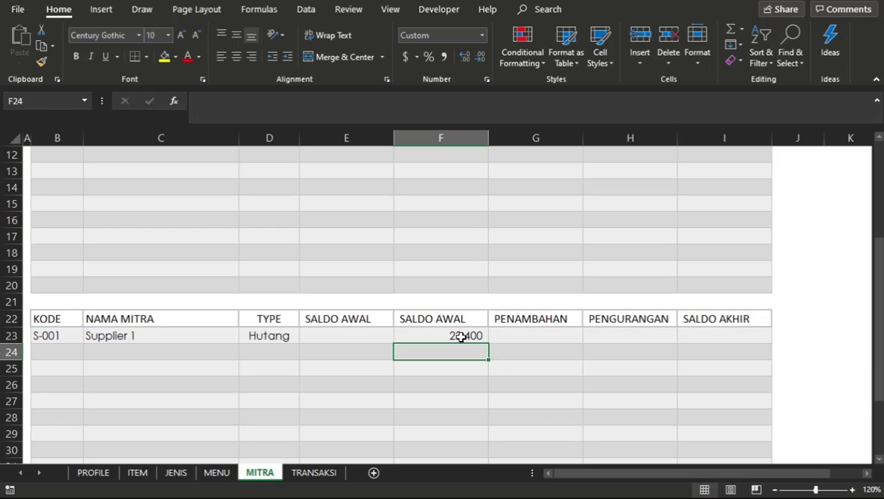
Compare the SALDO AWAL results and formulas of Mitra 1 in F7 and Supplier 1 in F23.
left_click(461, 336)
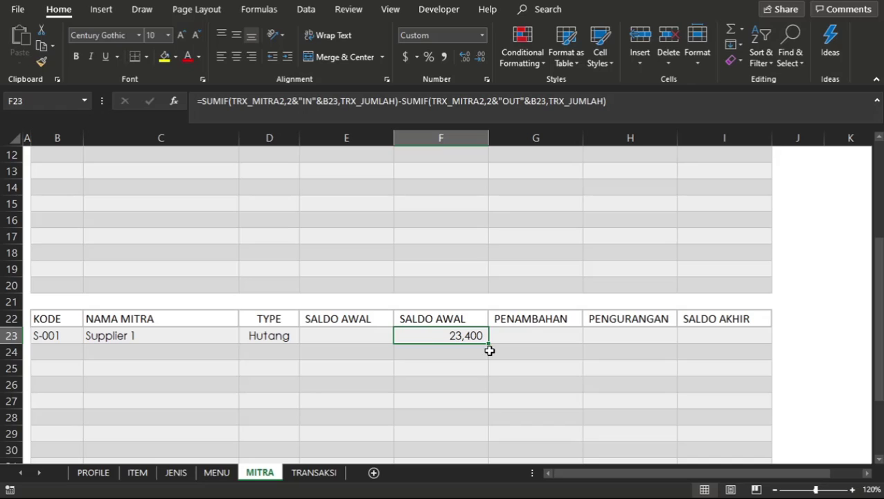
left_click(478, 357)
left_click(469, 334)
left_click(459, 353)
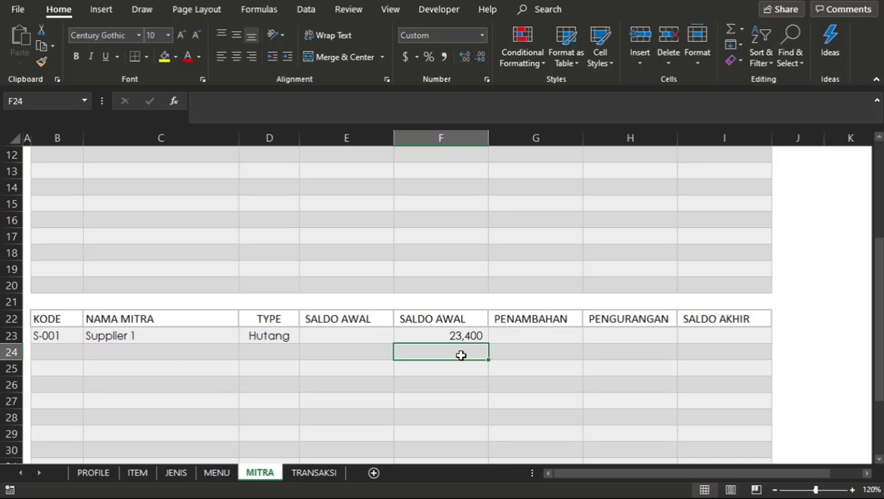
left_click(462, 335)
left_click(454, 237)
scroll(454, 239, "up", 4)
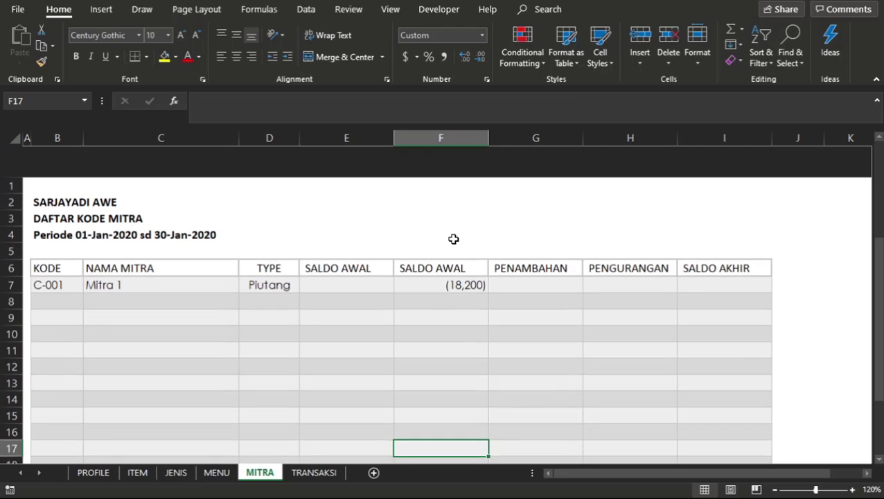
left_click(456, 291)
scroll(456, 291, "down", 2)
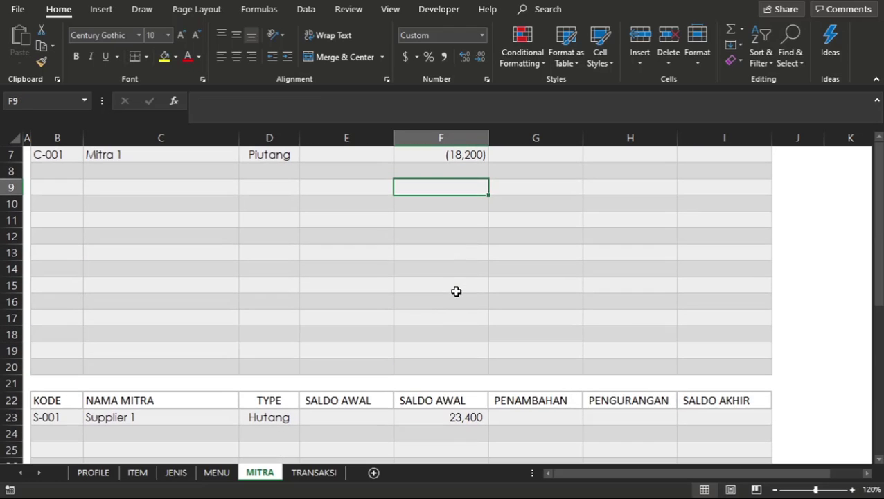
left_click(456, 417)
left_click(445, 274)
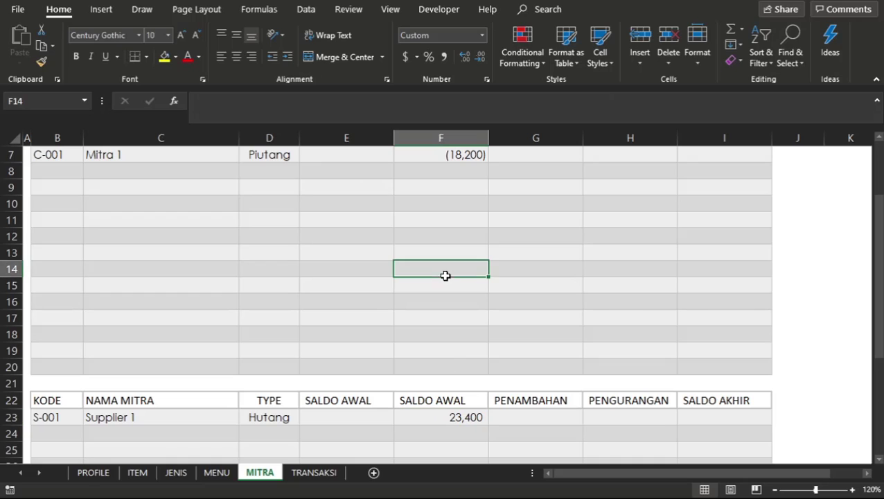
left_click(429, 378)
left_click(442, 427)
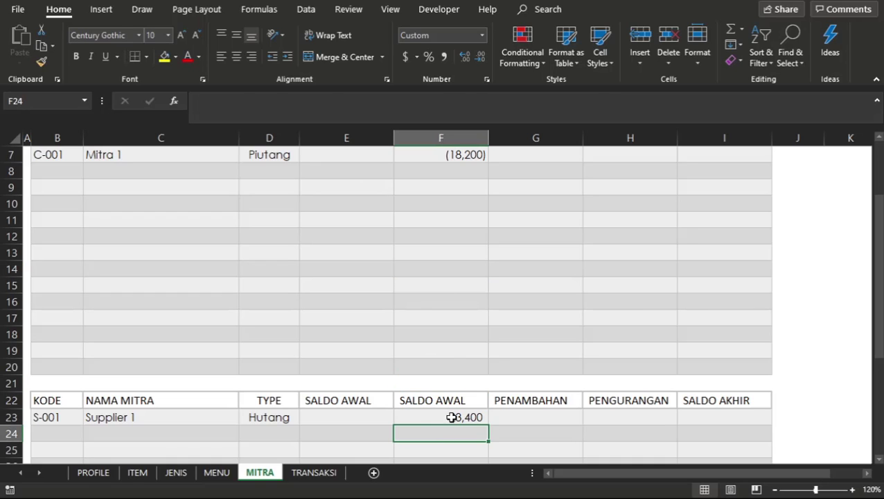
left_click(455, 417)
scroll(456, 261, "up", 1)
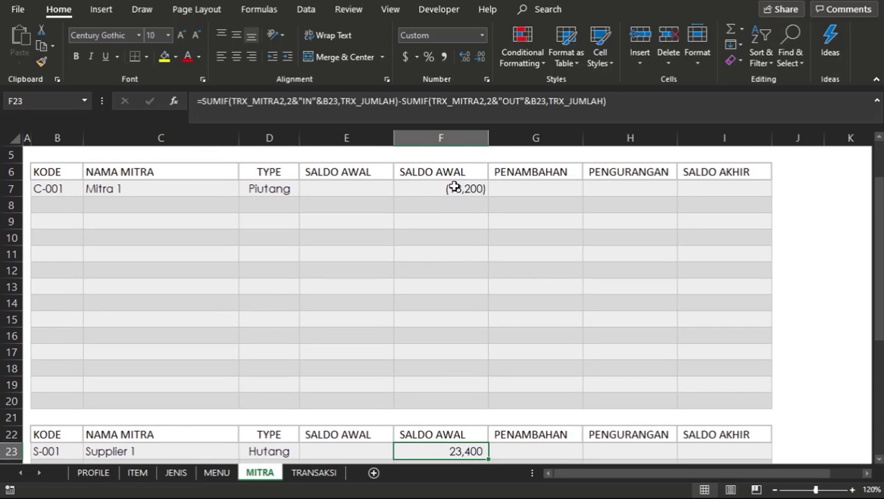
left_click(454, 190)
left_click(446, 226)
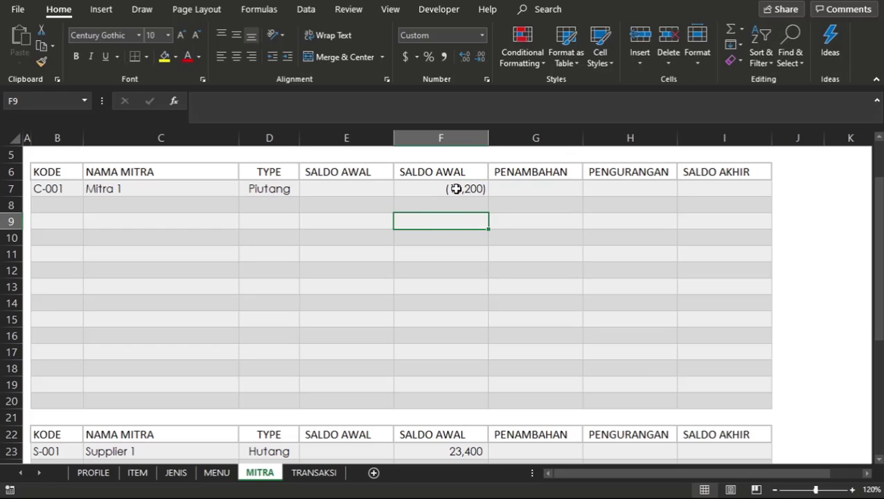
left_click(455, 188)
left_click(449, 272)
left_click(452, 199)
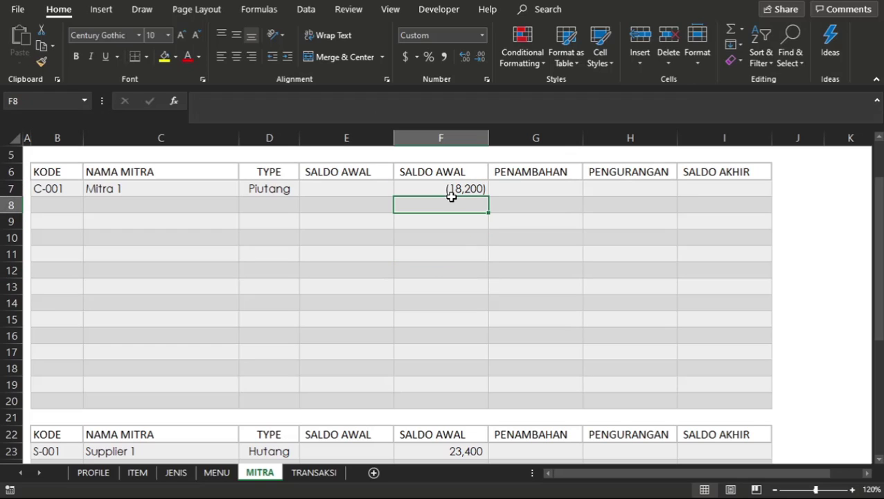
left_click(454, 188)
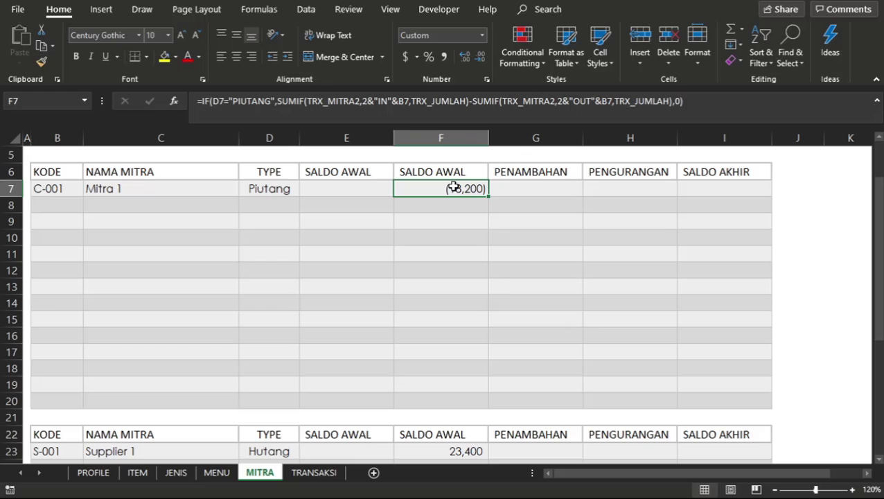
left_click(447, 254)
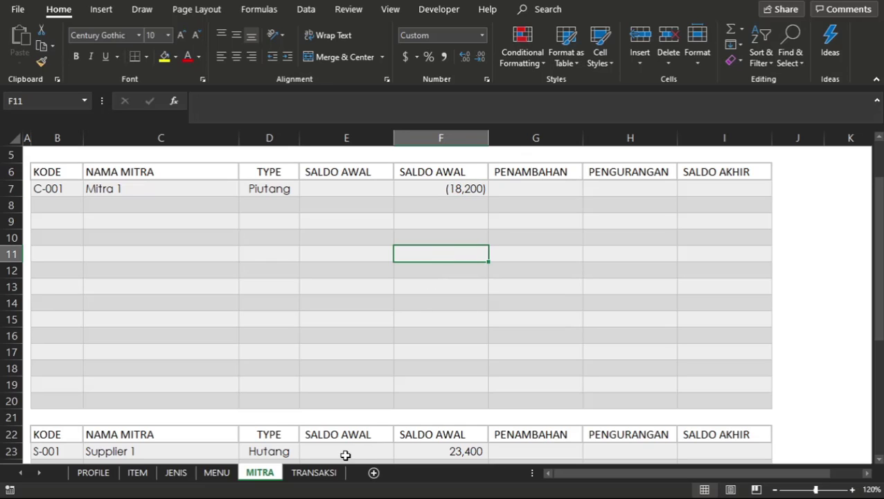
Widen the LR column on the TRANSAKSI sheet so its entries fit.
left_click(320, 473)
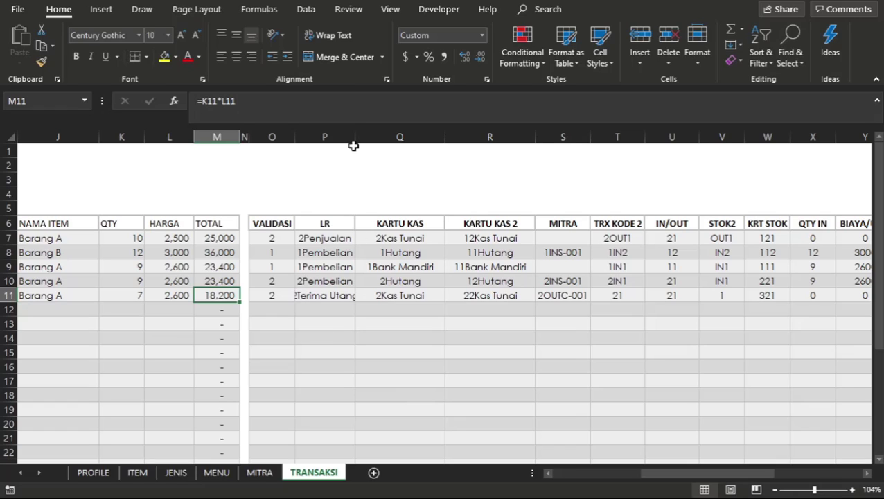
left_click_drag(355, 138, 370, 142)
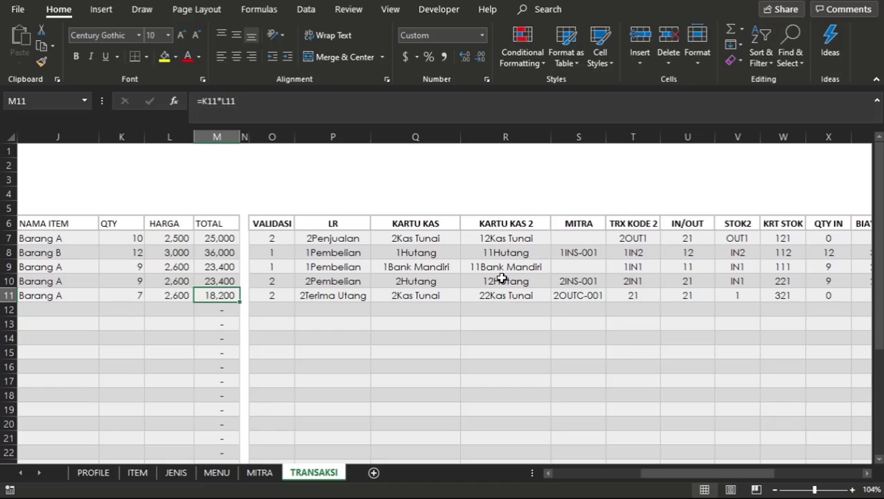
Check the MITRA codes and TOTAL amounts of transaction rows 10 and 11 against F7 and F23 on the MITRA sheet.
left_click(503, 279)
left_click(573, 281)
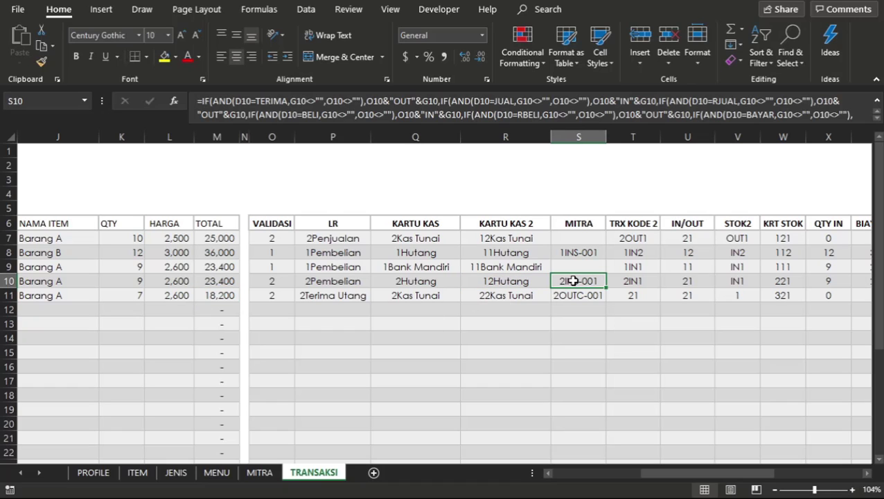
left_click(575, 311)
left_click(586, 291)
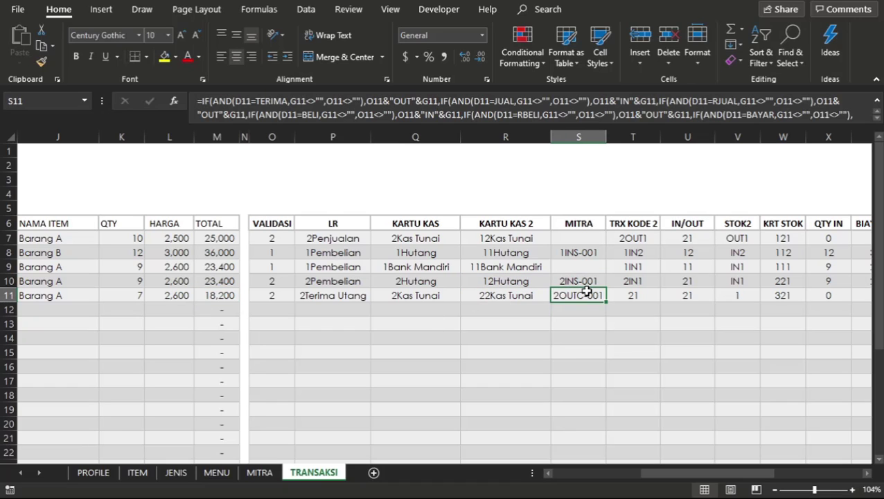
left_click(507, 310)
left_click(562, 283)
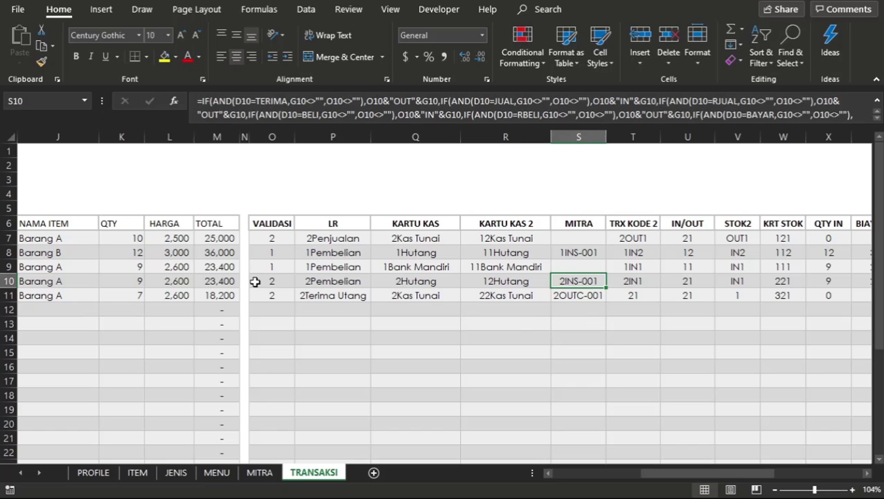
left_click(229, 281)
left_click(576, 295)
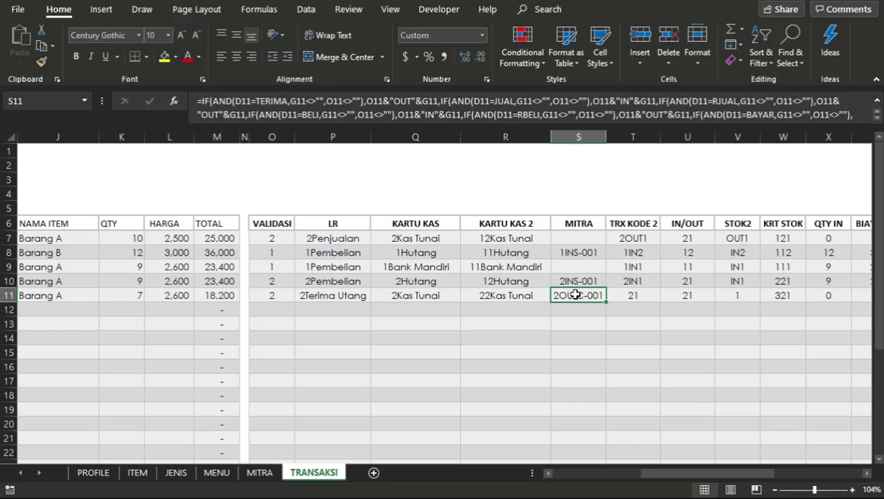
left_click(225, 291)
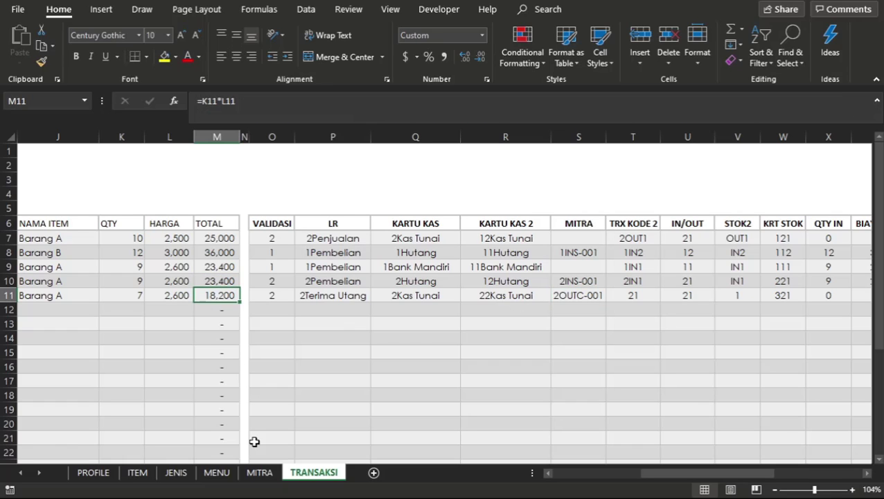
left_click(258, 472)
left_click(454, 186)
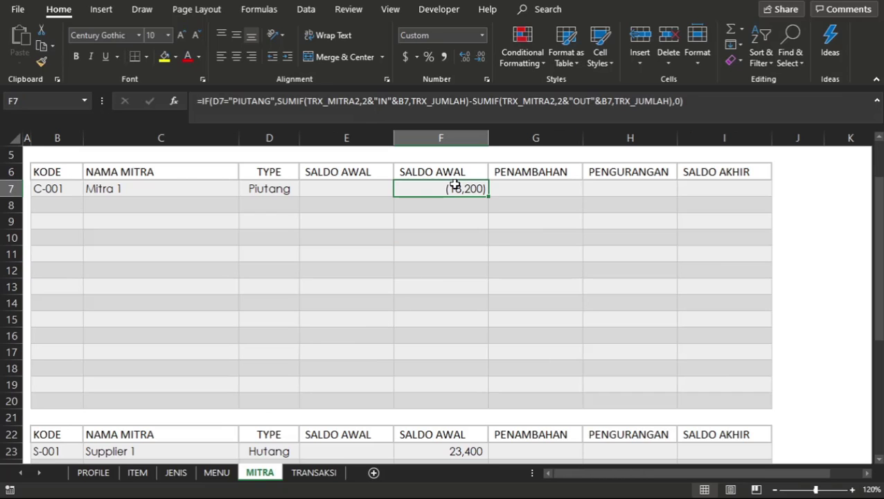
left_click(442, 460)
left_click(454, 453)
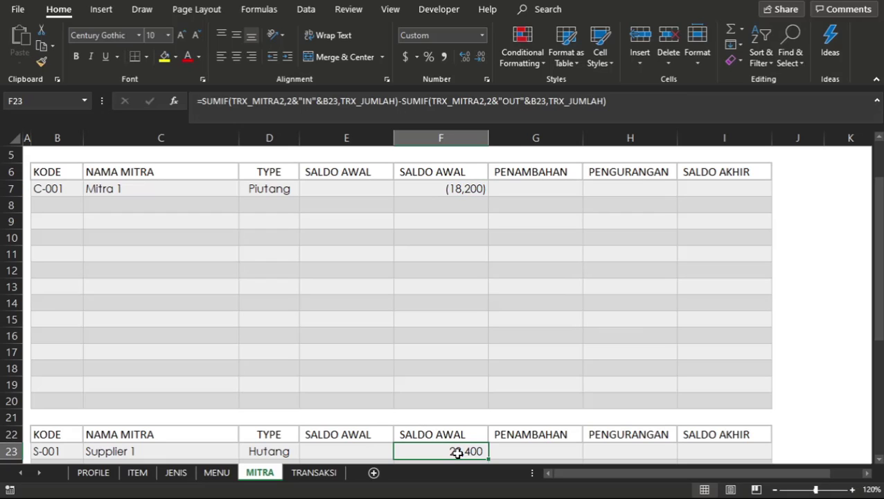
Copy Mitra 1's SALDO AWAL formula from F7 into F8:F20 of the Piutang table.
left_click(445, 174)
key("Down")
key("ctrl+c")
key("Down")
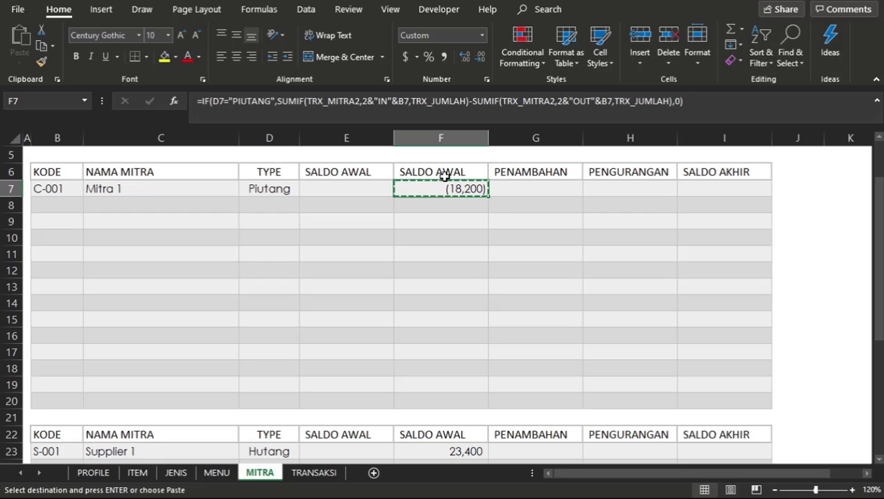
key("shift+Down")
key("shift+Down")
key("shift+Down")
key("shift+Down")
key("shift+Down")
key("shift+Down")
key("shift+Down")
key("shift+Down")
key("shift+Down")
key("shift+Down")
key("shift+Down")
key("shift+Down")
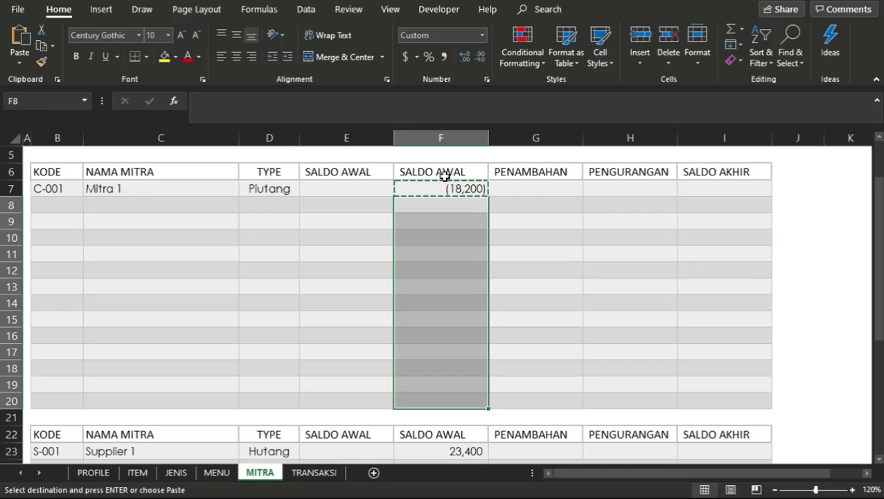
key("Return")
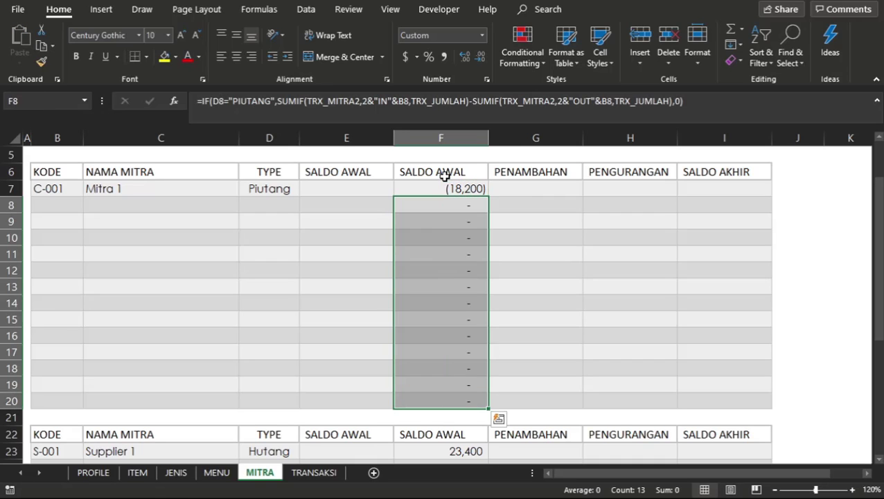
Copy the SALDO AWAL formula from F13 into F24:F36 of the Hutang table.
key("Down")
key("Down")
key("Down")
key("Down")
key("Down")
key("ctrl+c")
key("Down")
key("Down")
key("Down")
key("Down")
key("Down")
key("Down")
key("Down")
key("Down")
key("Down")
key("Down")
key("Down")
key("Down")
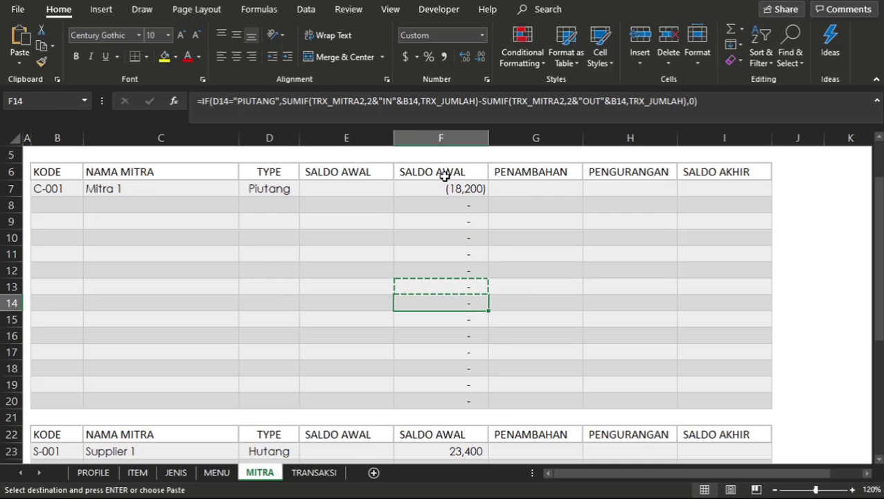
key("Up")
key("shift+Down")
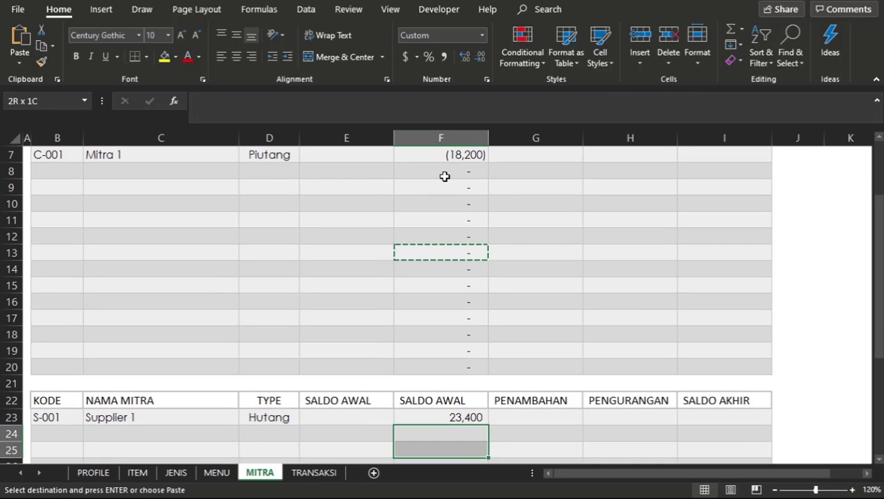
key("shift+Down")
key("shift+Down")
key("shift+Down")
key("shift+Down")
key("shift+Down")
key("shift+Down")
key("shift+Down")
key("shift+Down")
key("shift+Down")
key("shift+Down")
key("shift+Down")
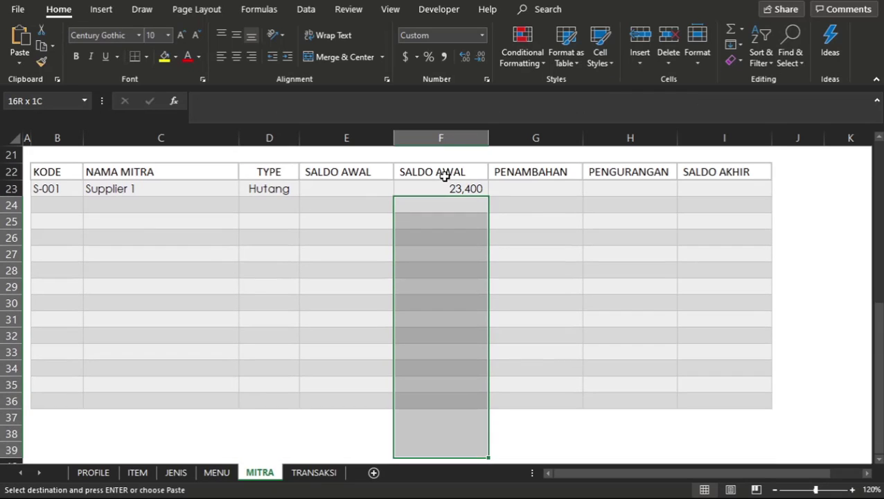
key("ctrl+v")
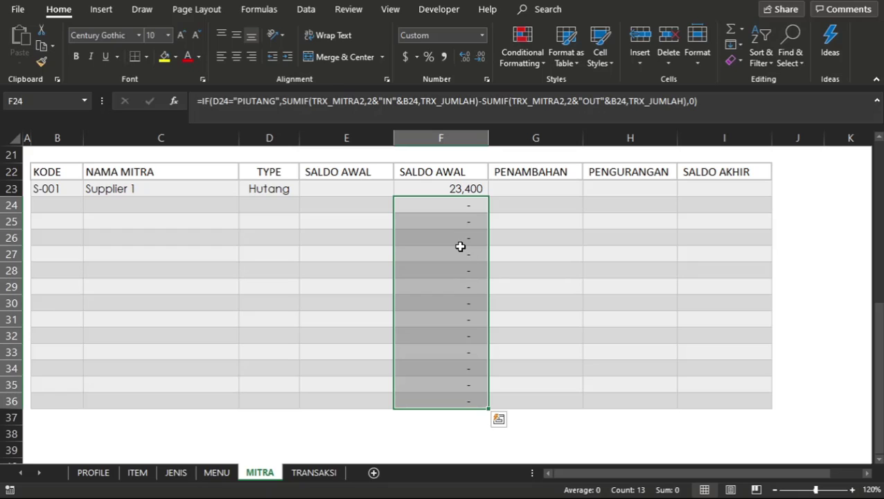
left_click(460, 246)
scroll(460, 247, "up", 7)
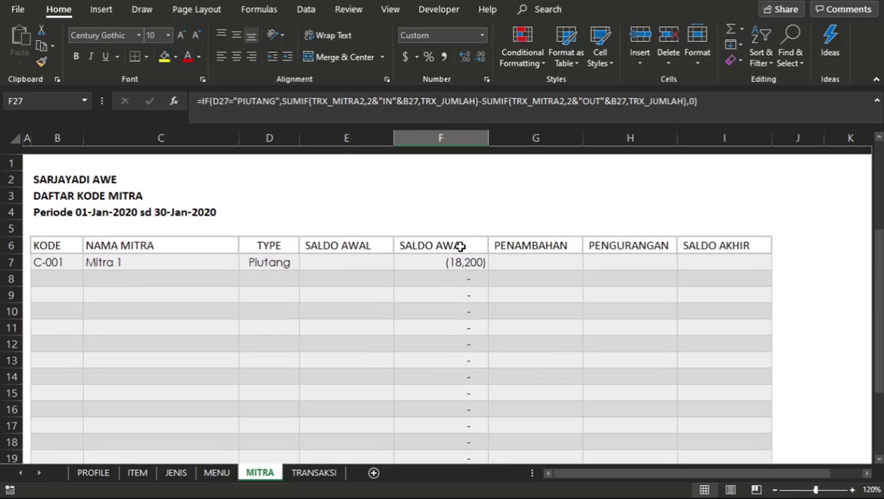
left_click(458, 284)
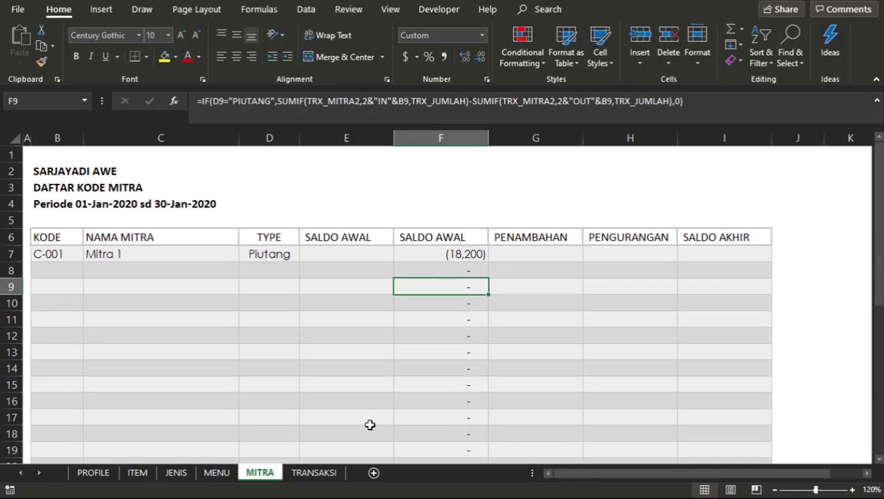
Change the JENIS of the row 11 transaction on the TRANSAKSI sheet to Bayar Utang, leaving its AKUN as Kas Tunai.
left_click(320, 473)
scroll(207, 297, "left", 5)
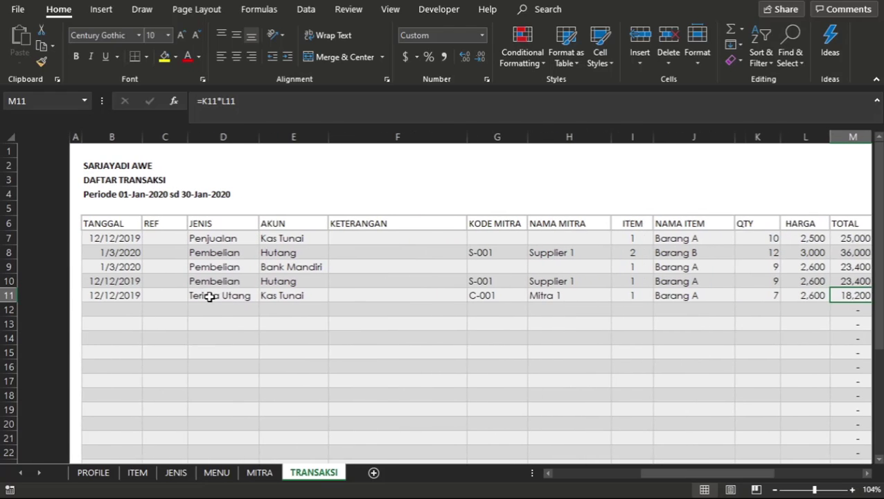
left_click(200, 295)
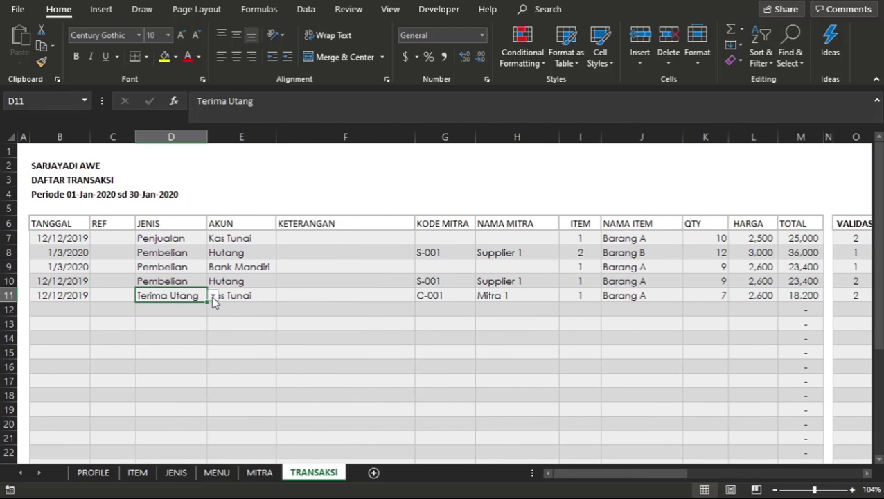
left_click(213, 298)
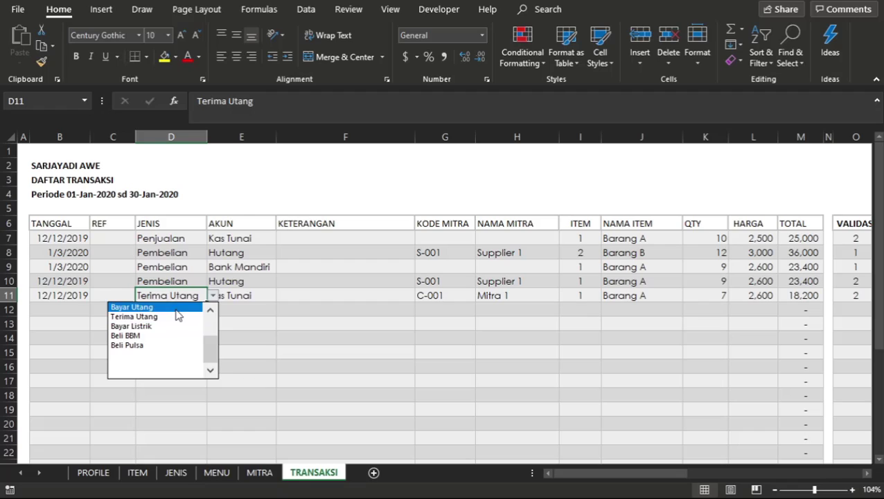
left_click(177, 313)
left_click(245, 295)
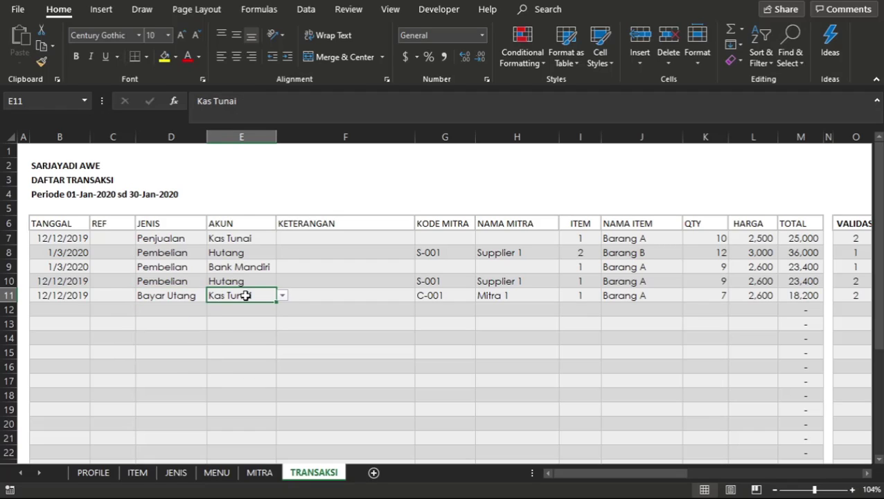
left_click(282, 297)
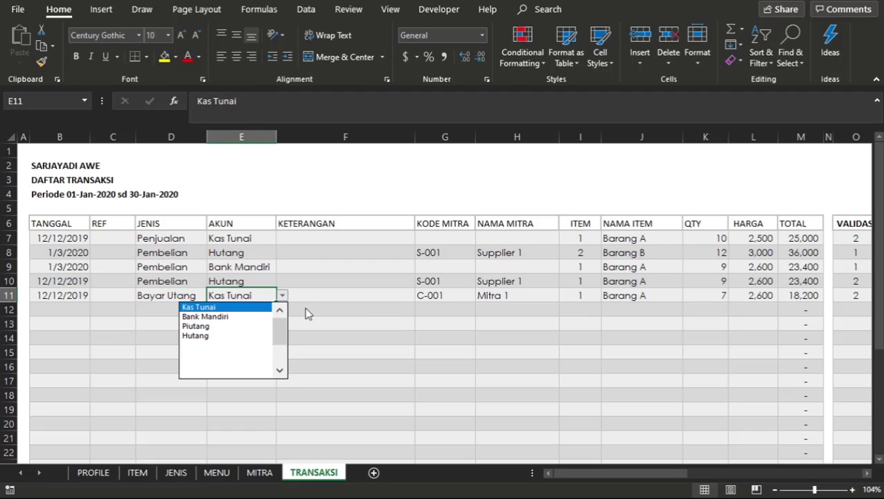
key("Escape")
Copy the partner code S-001 from the row above into KODE MITRA cell G11.
left_click(438, 296)
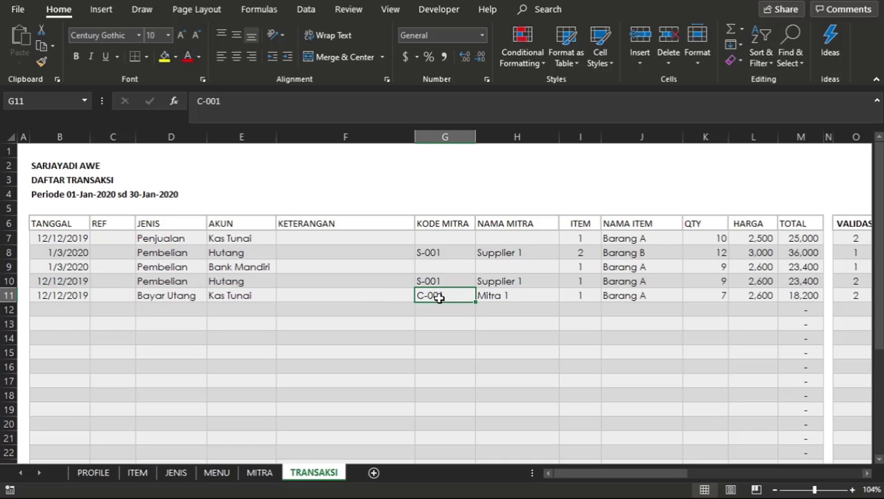
key("ctrl+d")
left_click_drag(588, 367, 803, 325)
left_click(326, 367)
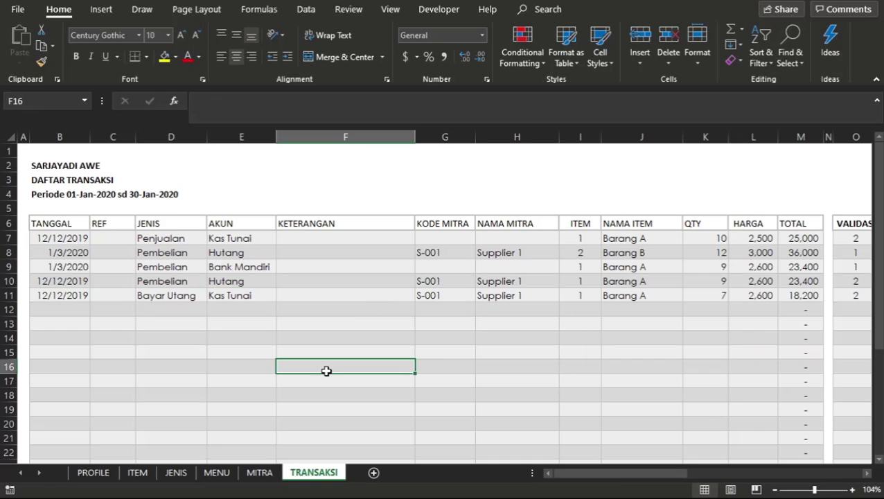
Compare the SALDO AWAL amounts and formulas of Supplier 1 and Mitra 1 on the MITRA sheet.
left_click(260, 473)
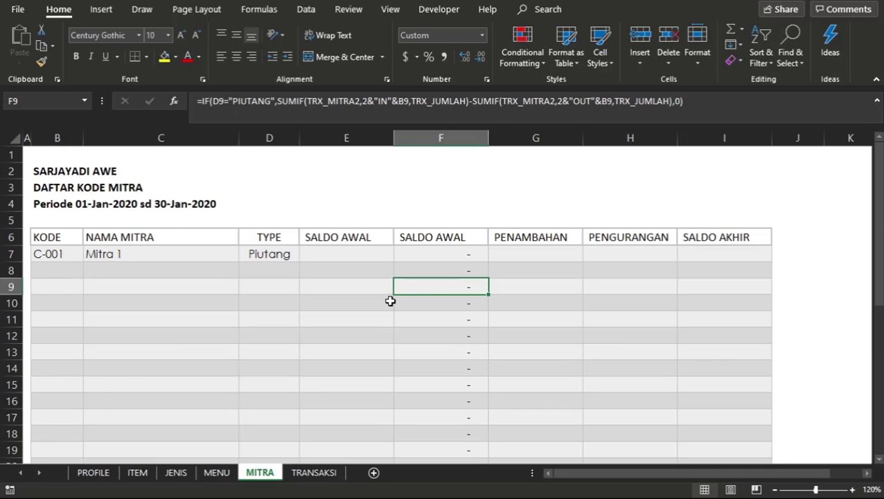
scroll(391, 300, "down", 6)
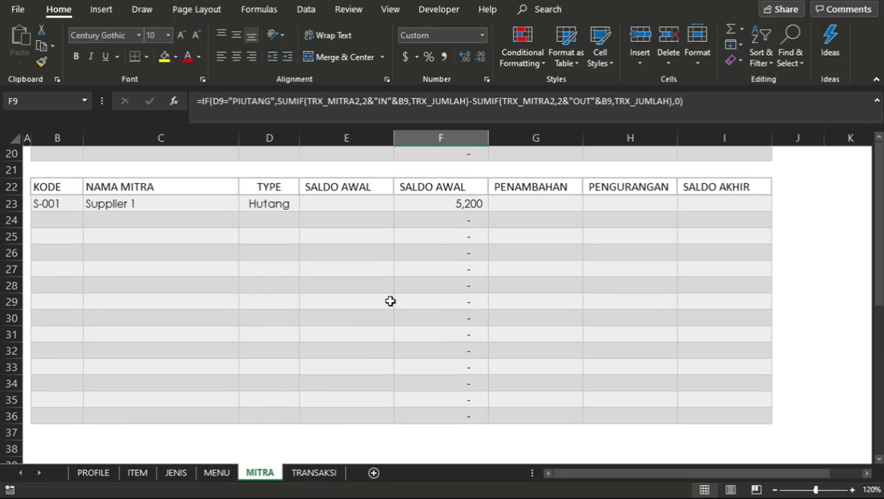
left_click(468, 204)
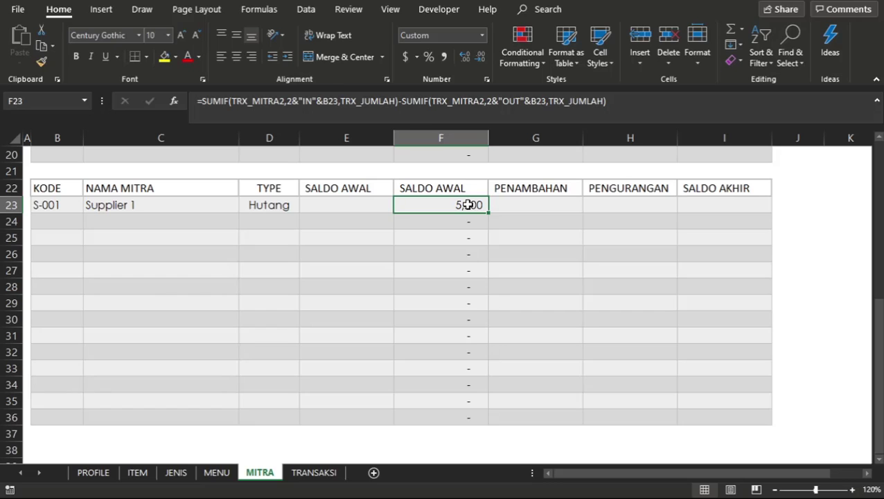
left_click(513, 227)
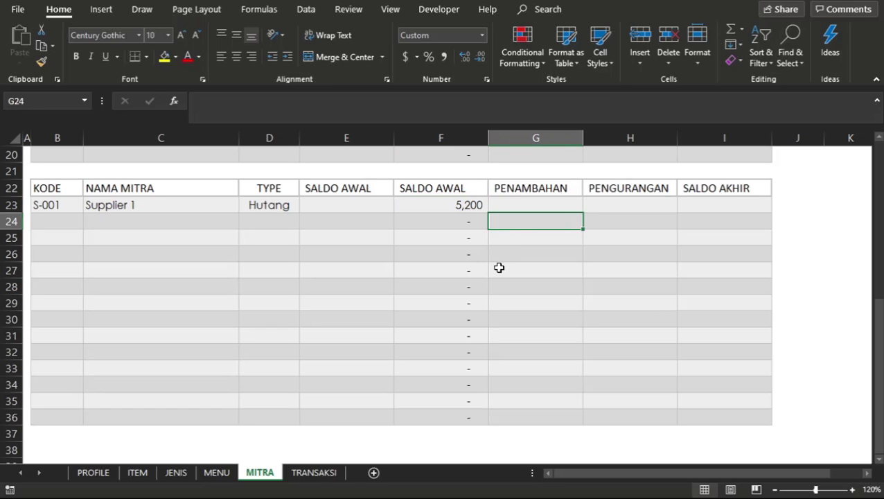
left_click(500, 267)
left_click(418, 240)
scroll(419, 240, "up", 6)
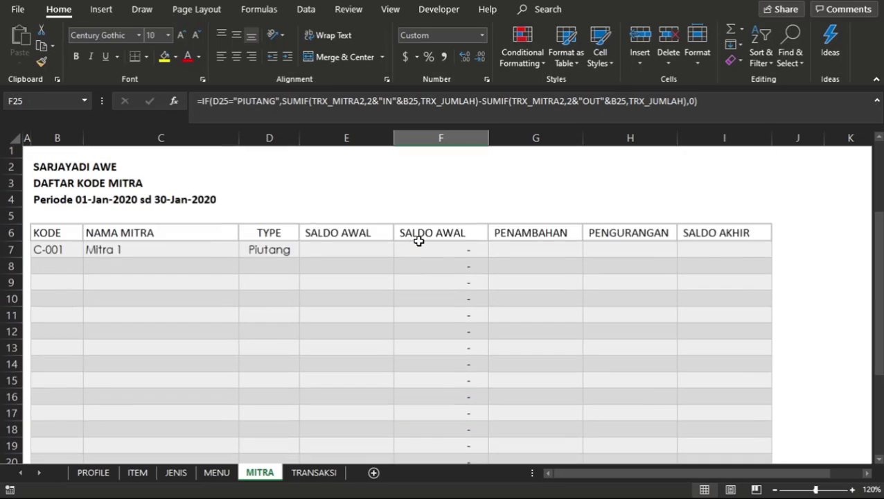
left_click(510, 256)
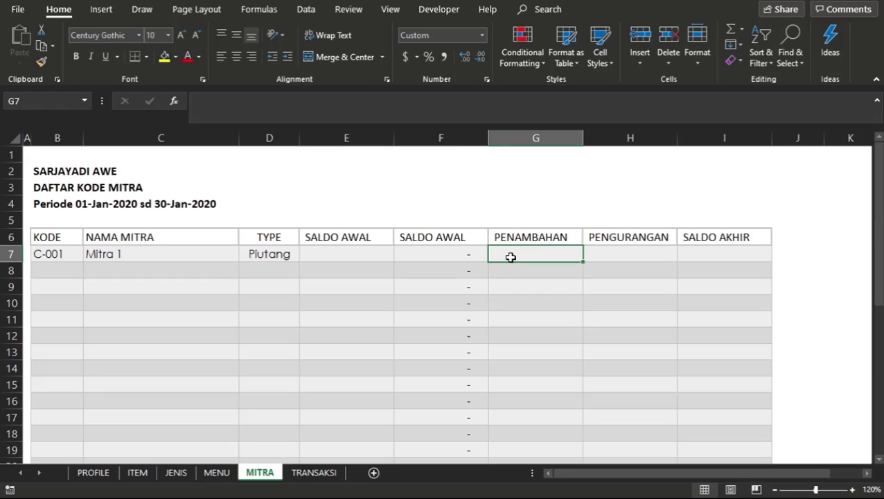
left_click(467, 255)
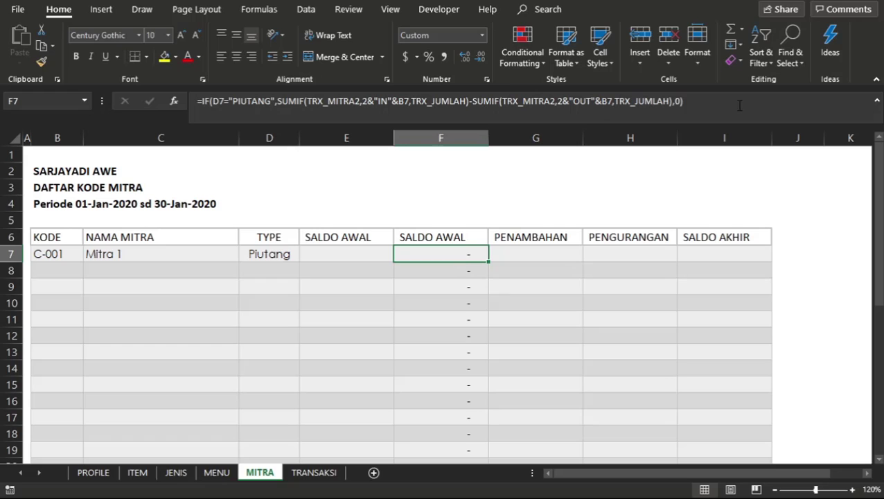
left_click(446, 365)
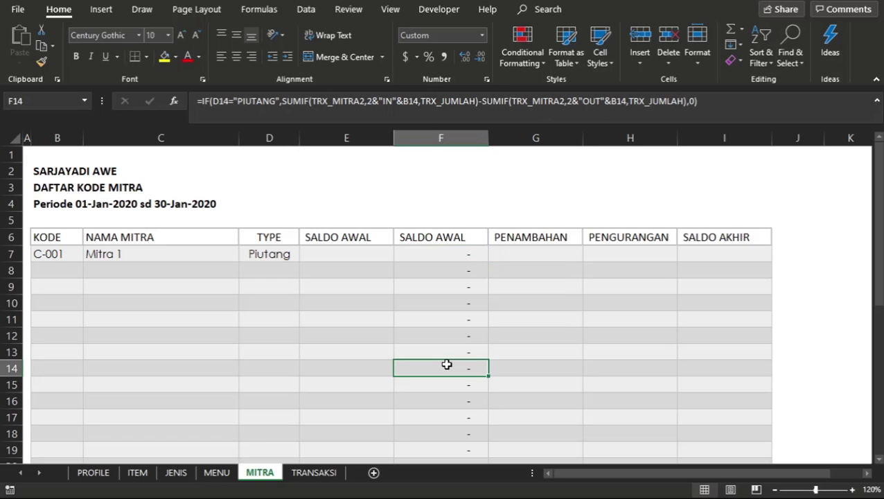
Copy Supplier 1's SALDO AWAL formula without the IF condition from F23 into F7:F20 of the Piutang table.
scroll(447, 365, "down", 9)
left_click(466, 181)
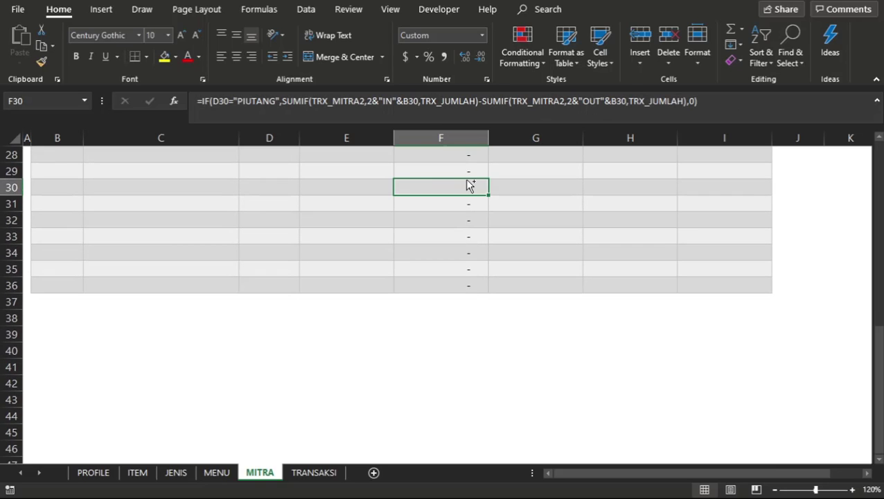
key("ctrl+c")
scroll(467, 183, "up", 6)
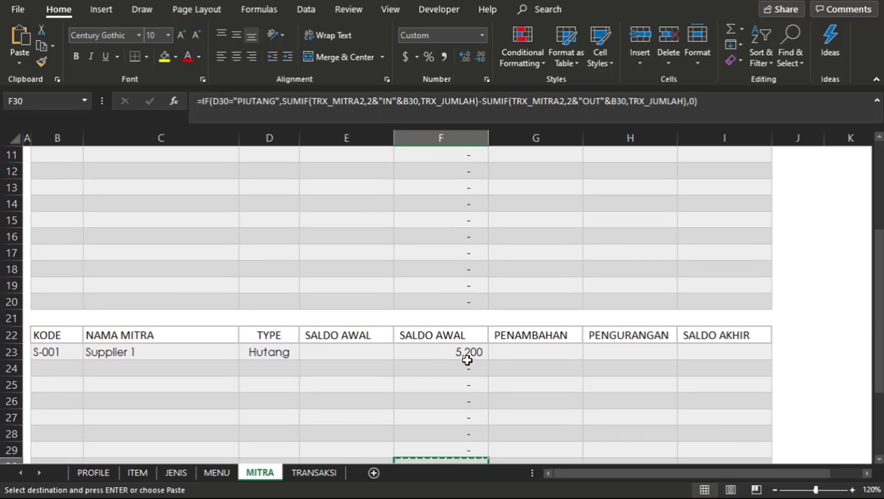
left_click(468, 357)
key("ctrl+c")
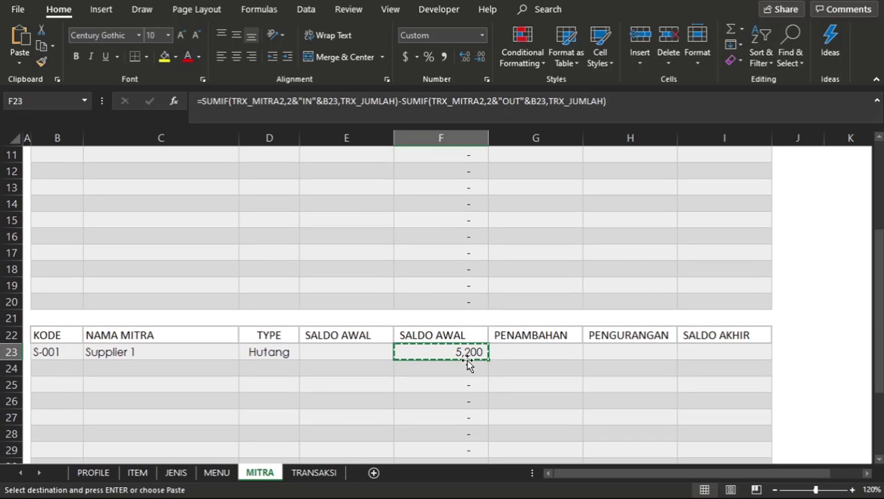
left_click(469, 304)
key("ctrl+shift+Up")
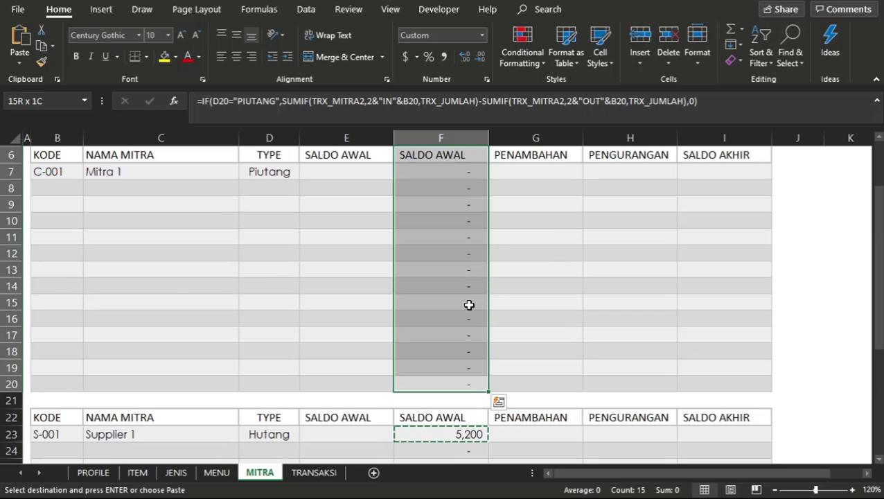
key("ctrl+v")
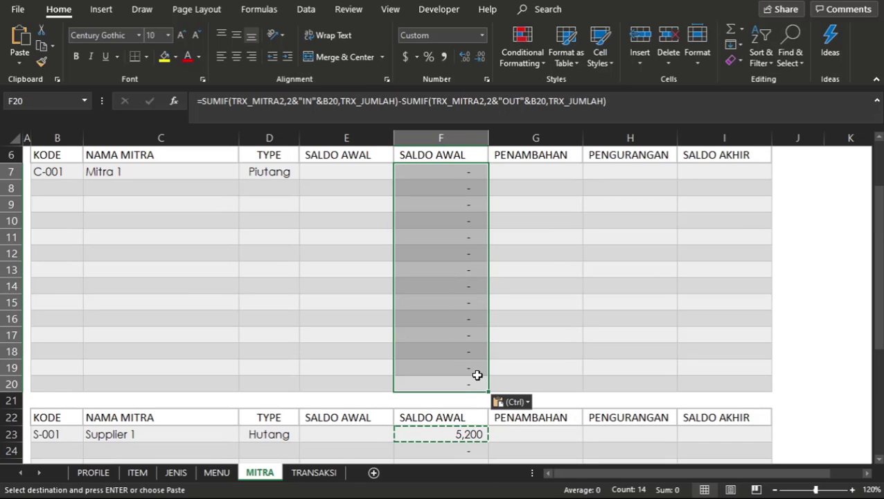
Copy Supplier 1's SALDO AWAL formula from F23 into F24:F36 of the Hutang table.
scroll(475, 373, "down", 4)
left_click(456, 235)
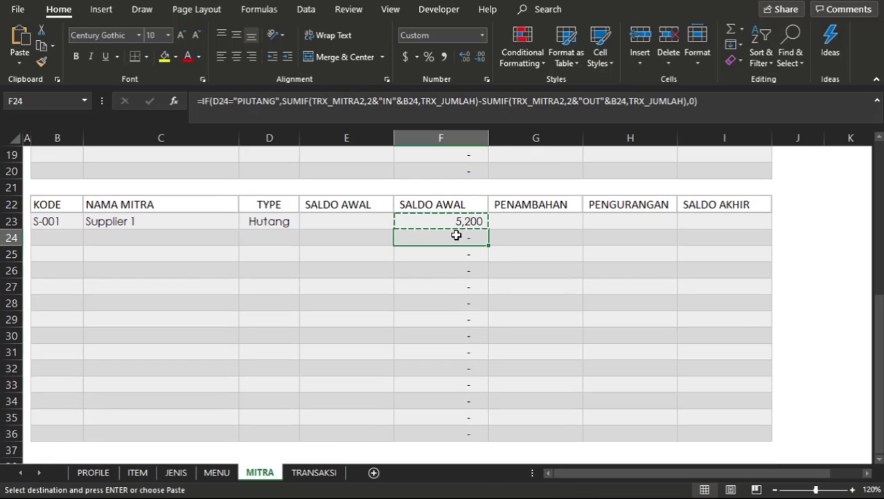
key("ctrl+shift+Down")
key("ctrl+v")
left_click(514, 316)
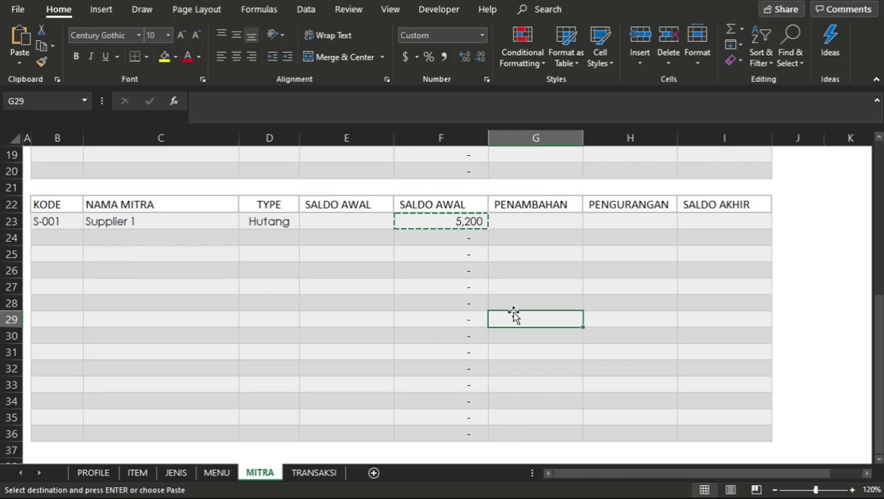
scroll(513, 313, "up", 1)
key("Escape")
Add the manually entered opening balance in E7 to the end of Mitra 1's SALDO AWAL formula in F7.
scroll(513, 312, "up", 5)
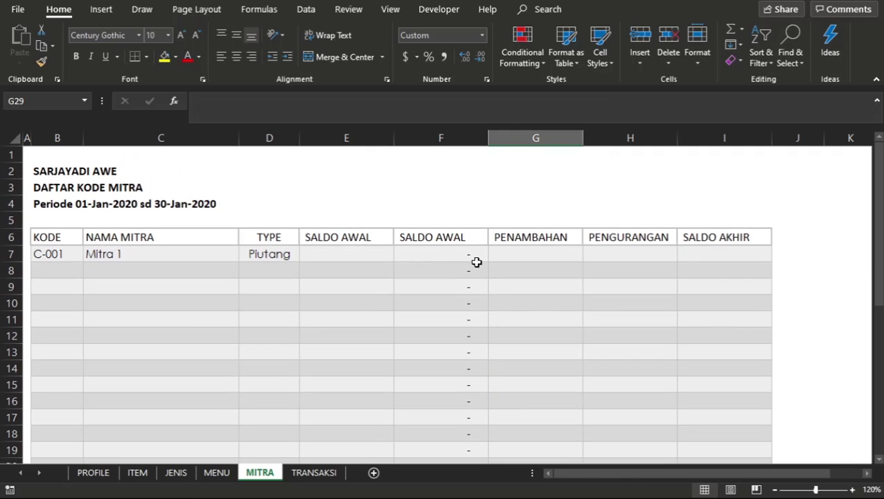
left_click(473, 257)
left_click(622, 101)
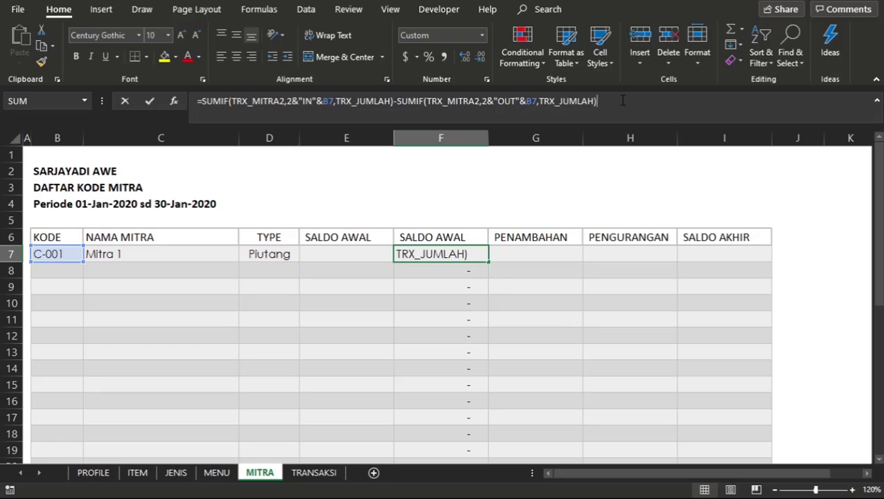
type("+")
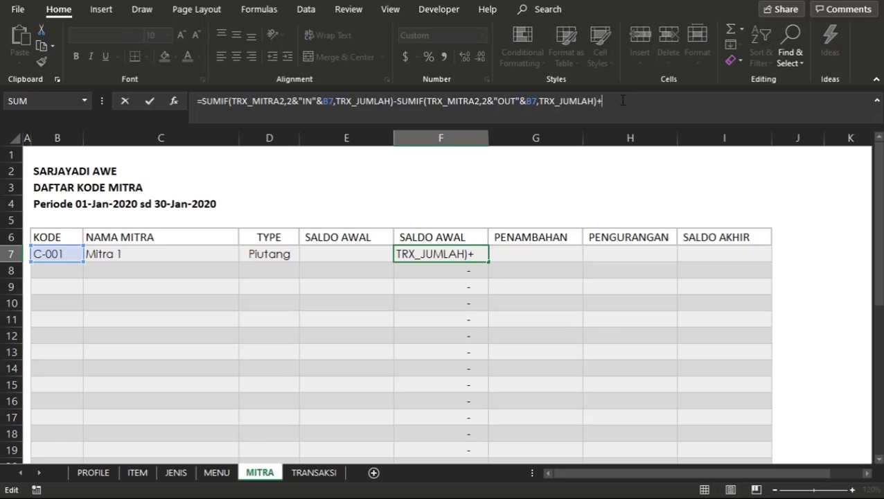
left_click(327, 255)
key("Return")
key("Up")
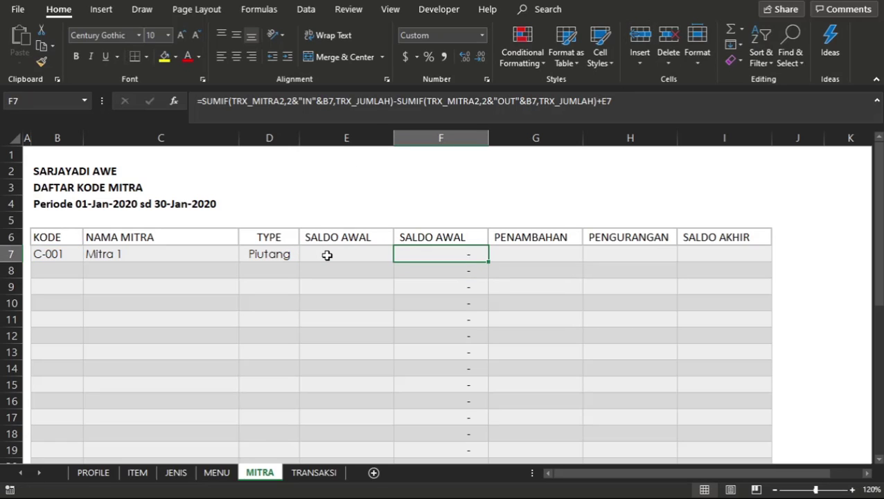
Copy the extended SALDO AWAL formula from F7 into F8:F20 of the Piutang table.
key("ctrl+c")
key("Down")
key("shift+Down")
key("shift+Down")
key("shift+Down")
key("shift+Down")
key("shift+Down")
key("shift+Down")
key("shift+Down")
key("shift+Down")
key("shift+Down")
key("shift+Down")
key("shift+Down")
key("shift+Down")
key("shift+Down")
key("shift+Down")
key("shift+Down")
key("shift+Down")
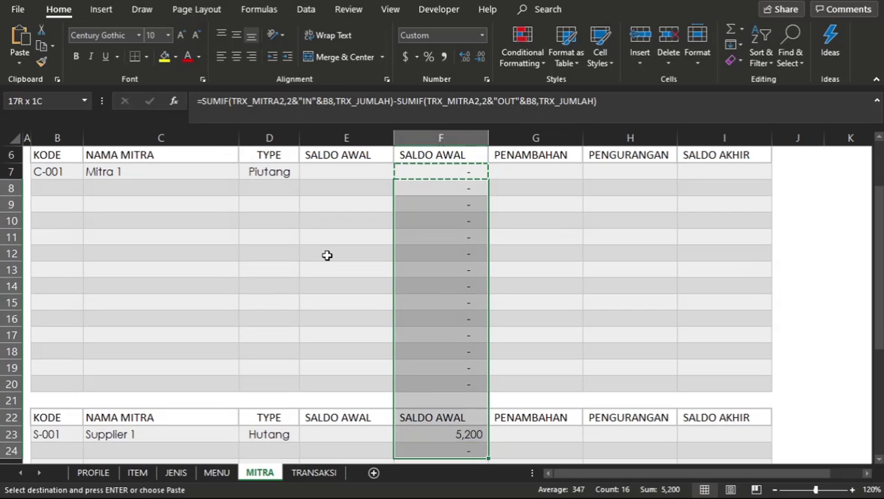
key("shift+Up")
key("shift+Up")
key("shift+Up")
key("shift+Up")
key("Escape")
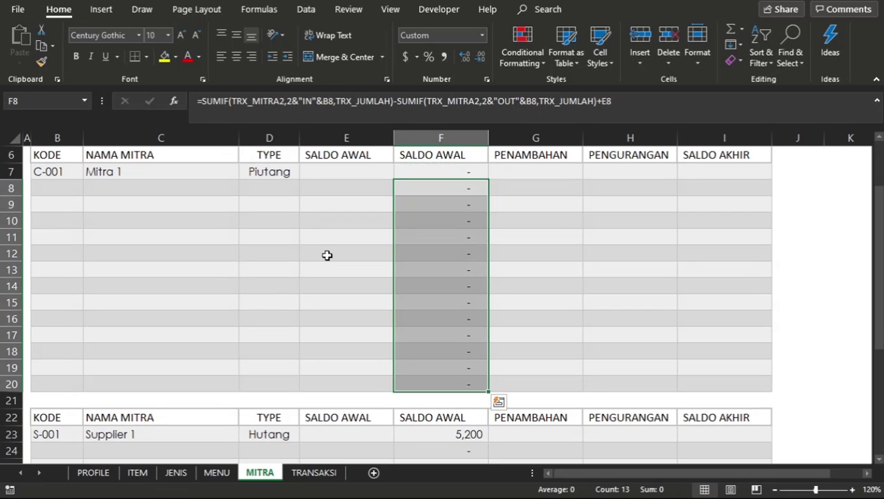
Copy the extended SALDO AWAL formula from F15 into F23:F36 of the Hutang table.
left_click(367, 257)
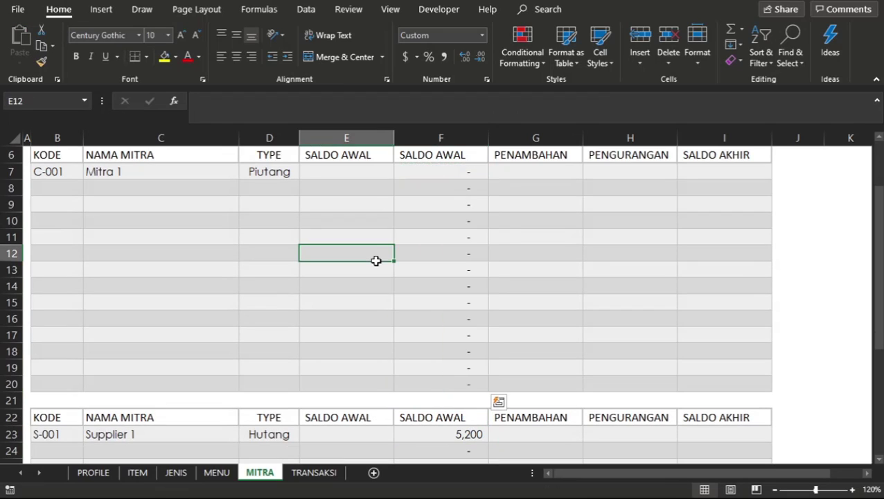
left_click(445, 296)
key("ctrl+c")
key("Down")
key("Down")
key("Down")
key("Down")
key("Down")
key("Down")
key("Down")
key("Down")
key("Down")
key("Down")
key("Down")
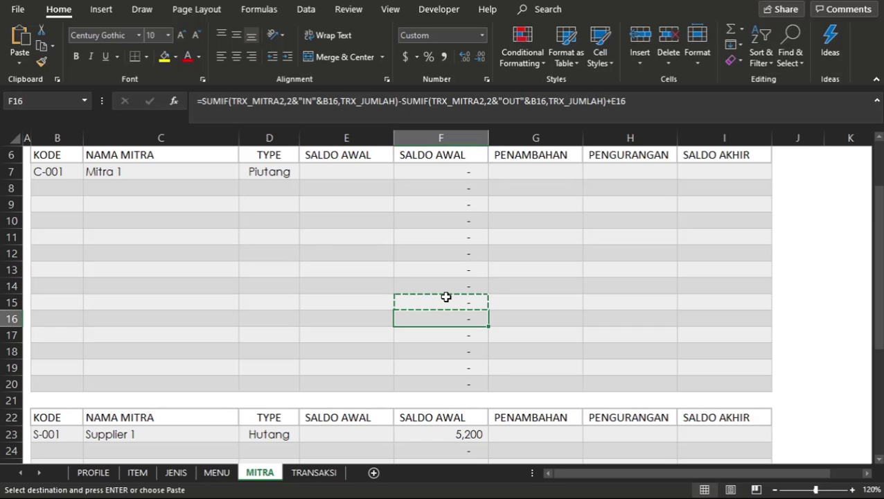
key("Up")
key("Up")
key("Up")
key("shift+Down")
key("shift+Down")
key("shift+Down")
key("shift+Down")
key("shift+Down")
key("shift+Down")
key("shift+Down")
key("shift+Down")
key("shift+Down")
key("shift+Down")
key("shift+Down")
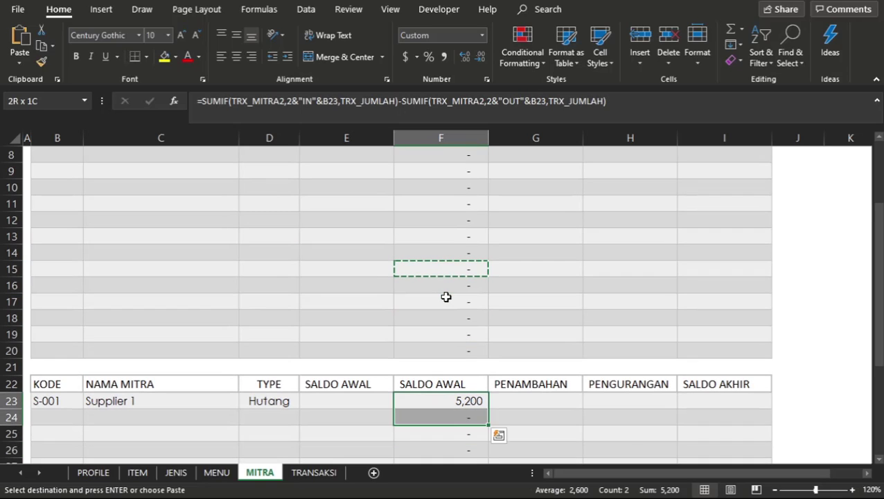
key("shift+Down")
key("shift+Down")
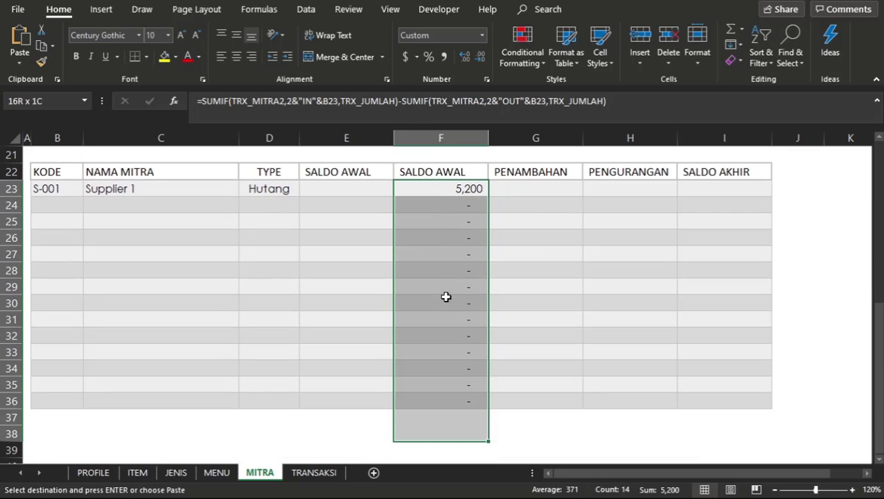
key("ctrl+v")
key("Escape")
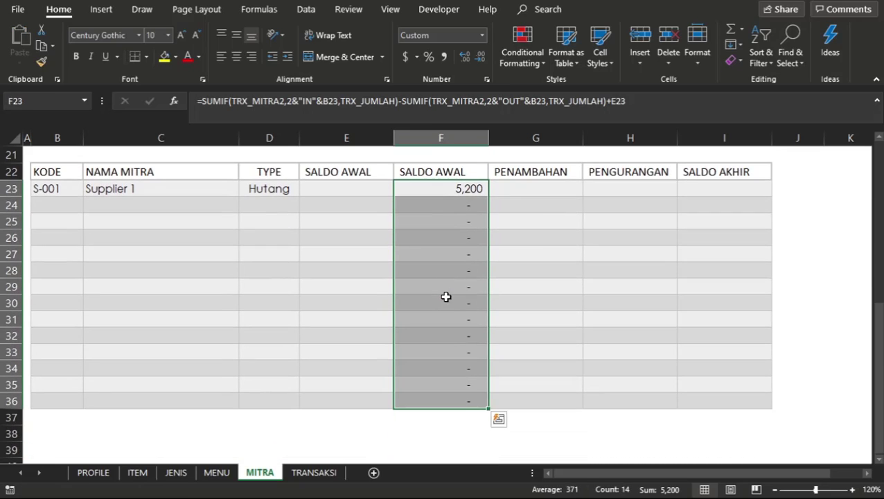
Enter 5000 as Supplier 1's manual SALDO AWAL in E23 to test the extended formula.
left_click(331, 189)
type("5")
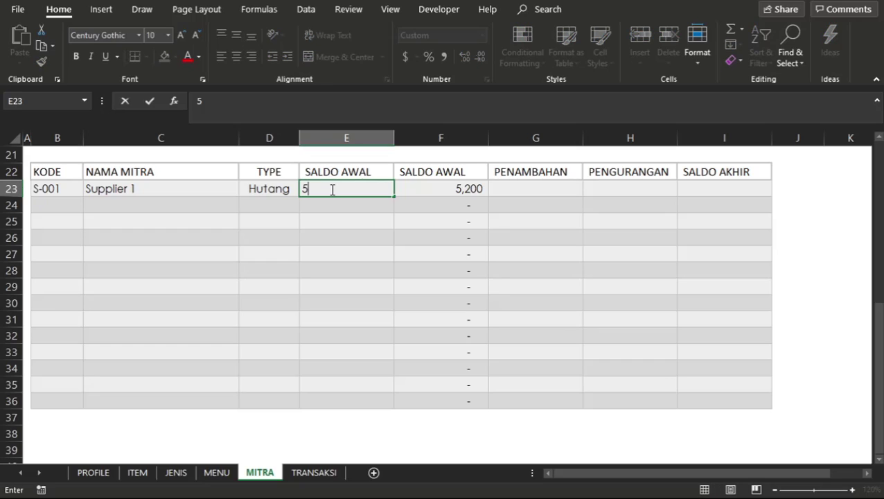
type("000")
key("Return")
left_click(451, 201)
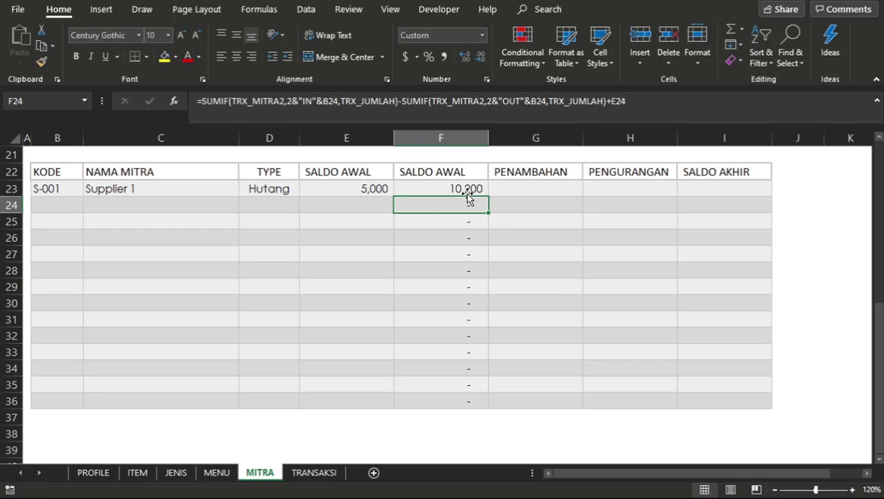
Start Mitra 1's PENAMBAHAN formula in G7 as a SUMIF with TRX_MITRA2 as the range.
left_click(468, 185)
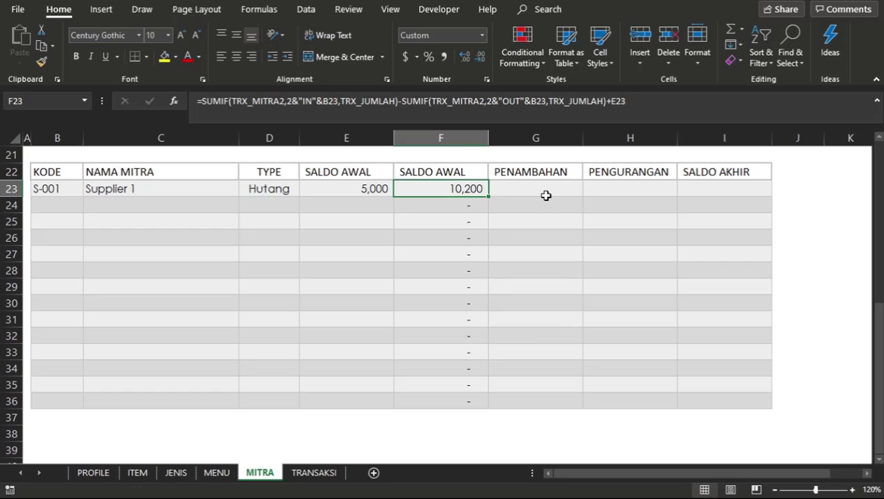
left_click(546, 195)
scroll(546, 196, "up", 6)
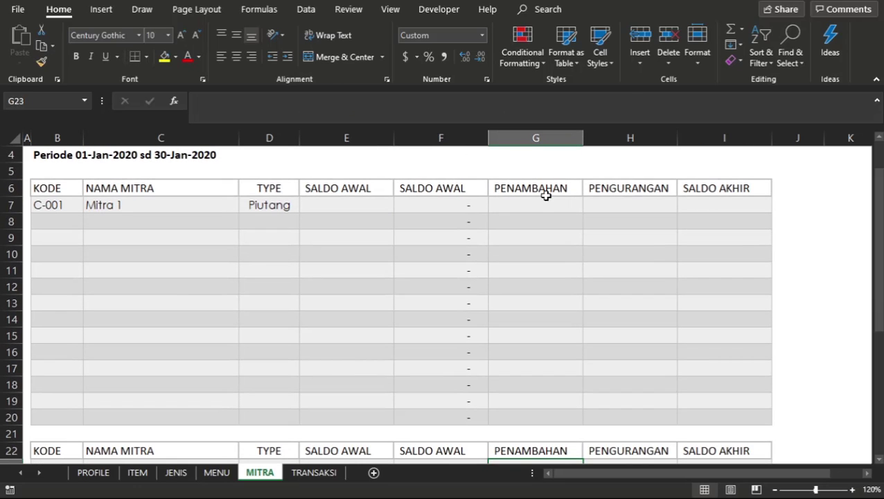
left_click(537, 203)
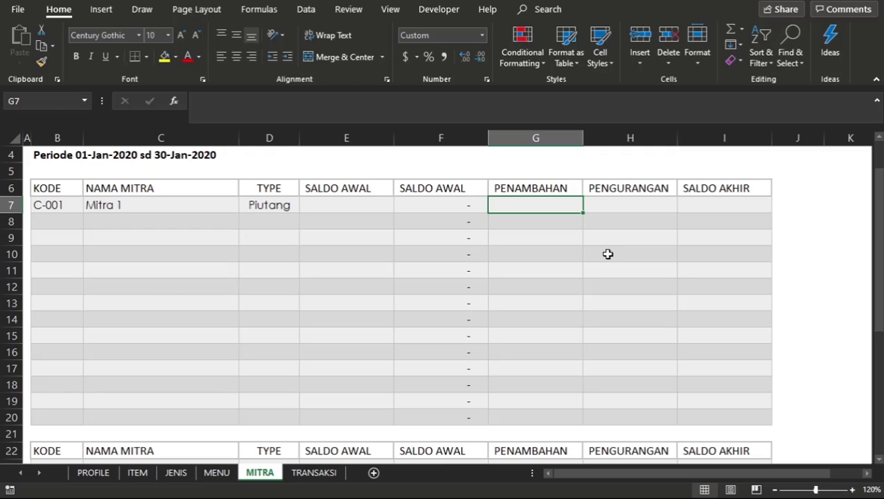
type("=")
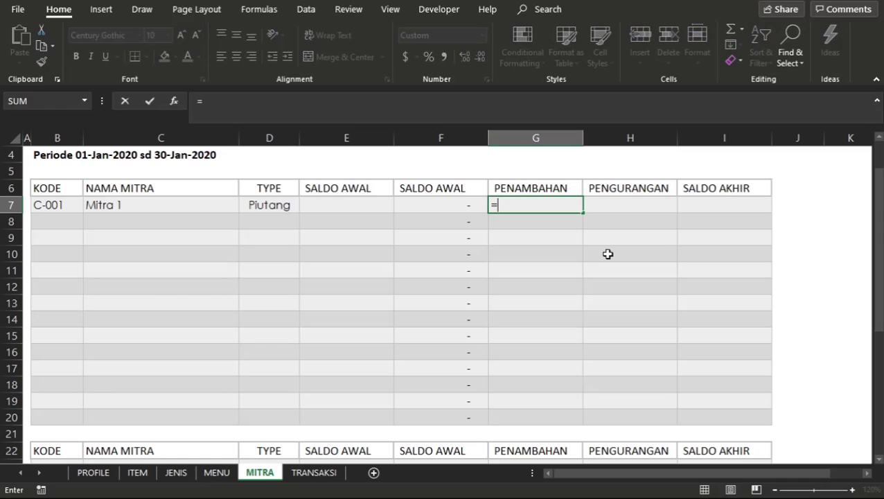
type("SUM")
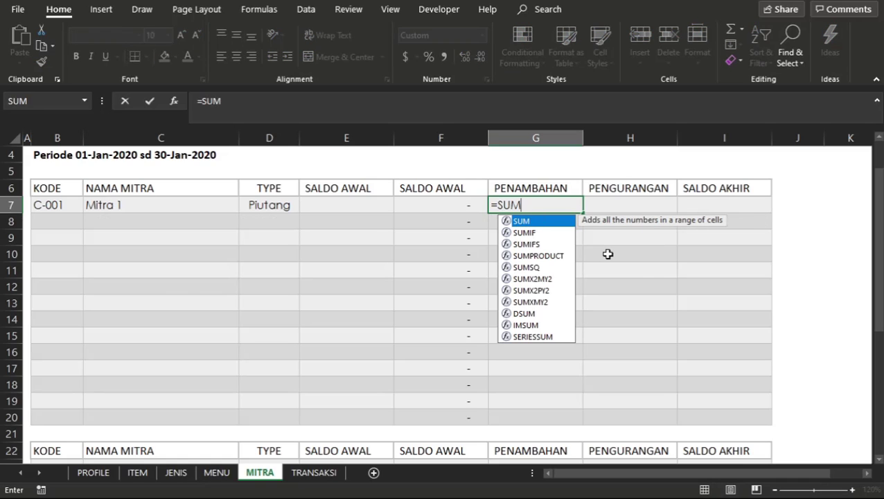
type("IF(")
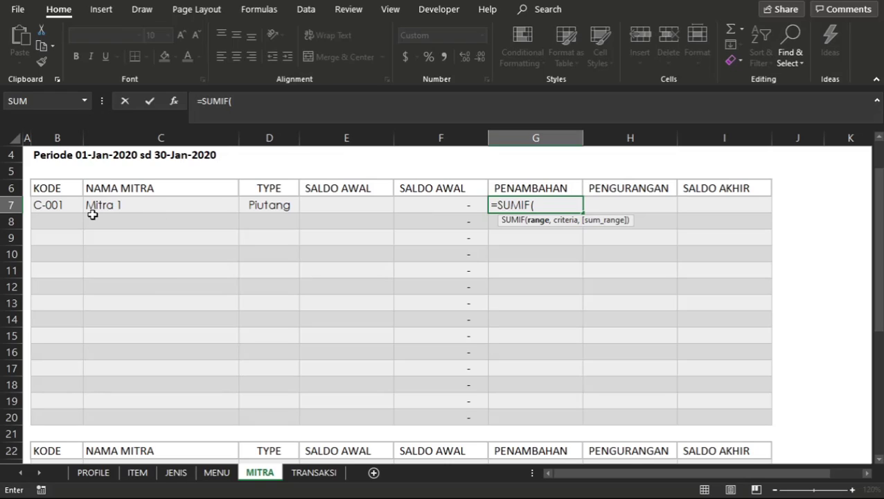
type("TRX")
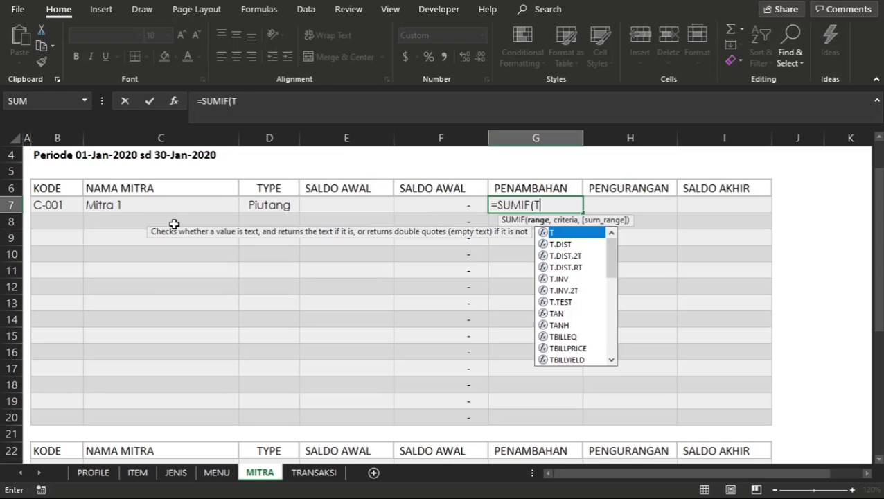
key("Down")
key("Down")
key("Down")
key("Down")
key("Tab")
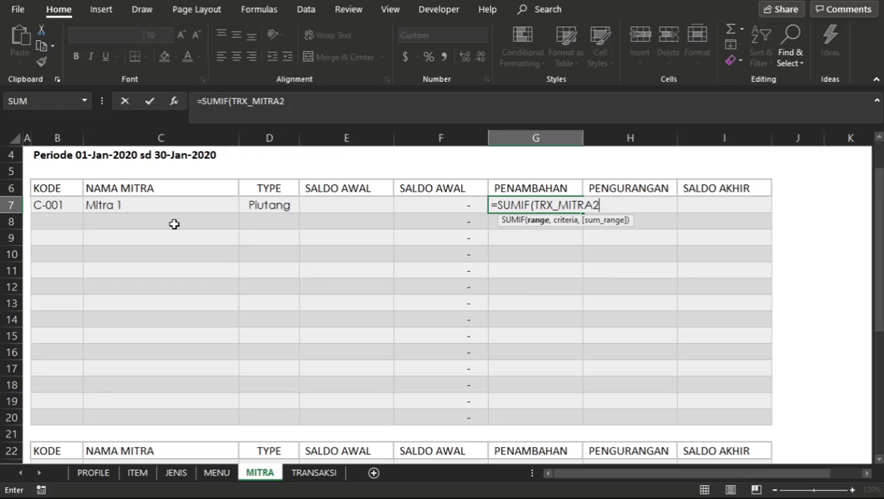
Set the SUMIF criteria in G7 to 1&"IN"&B7, combining the period code, direction and Mitra 1's KODE.
type(",")
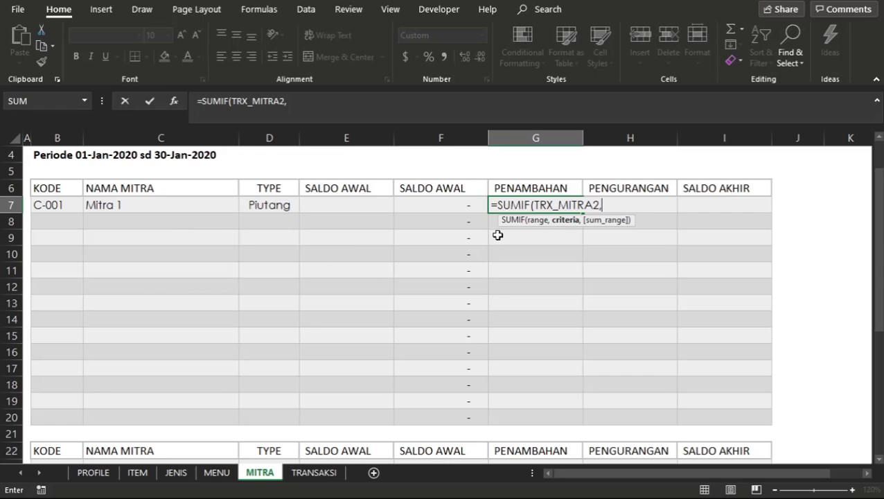
type("1&")
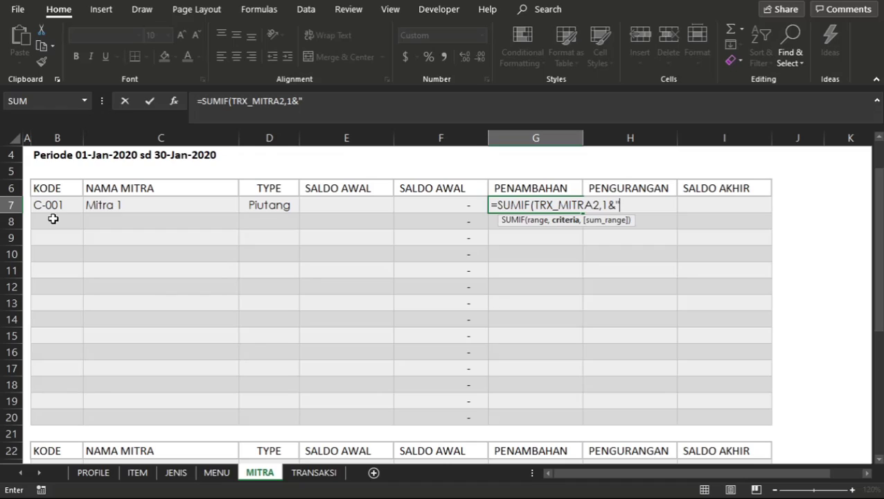
type("\"IN\"&")
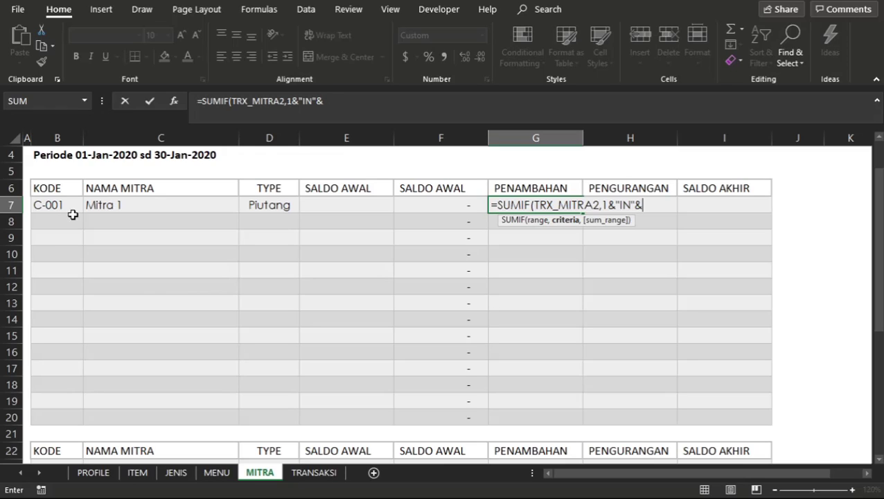
left_click(70, 208)
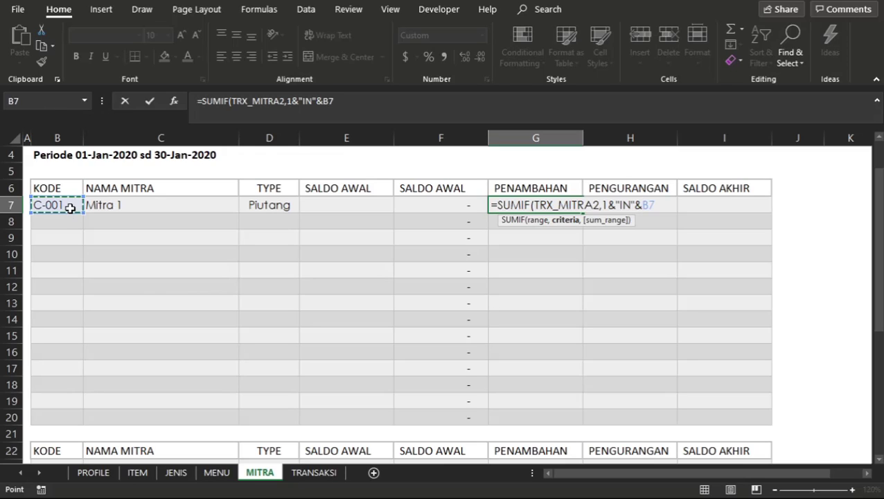
key("BackSpace")
key("BackSpace")
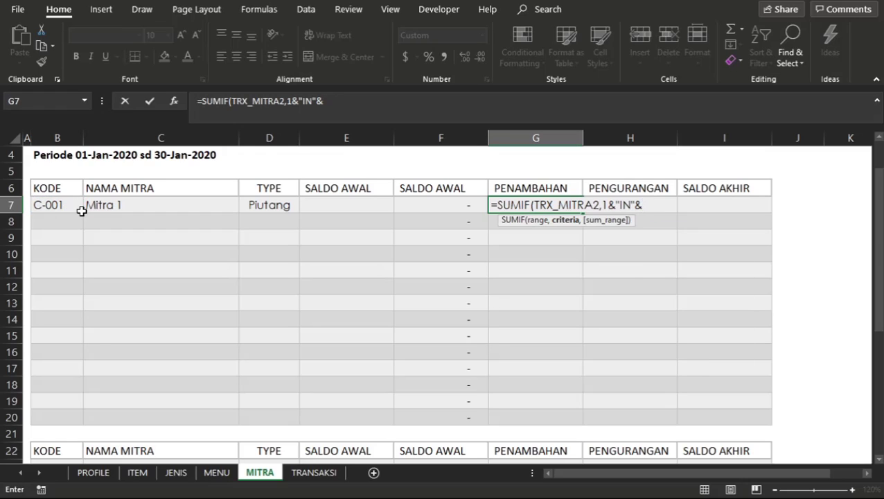
left_click(44, 207)
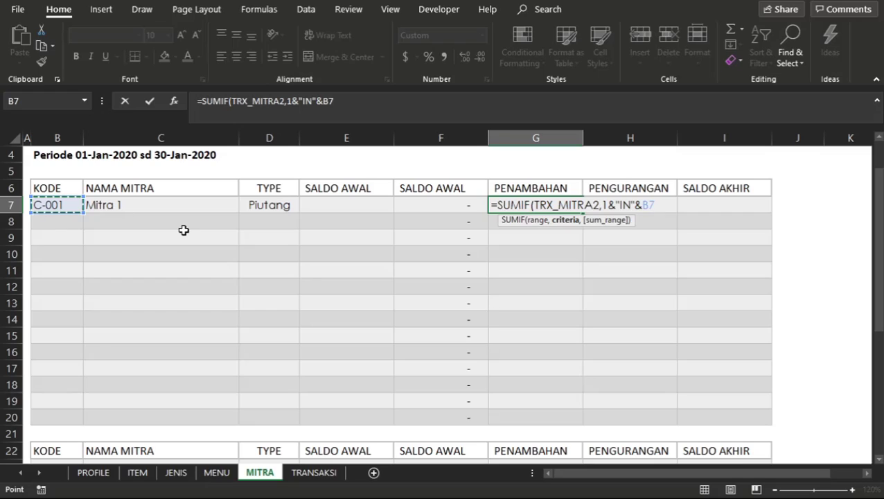
Complete the G7 formula with TRX_JUMLAH as the sum range and enter it.
type(",")
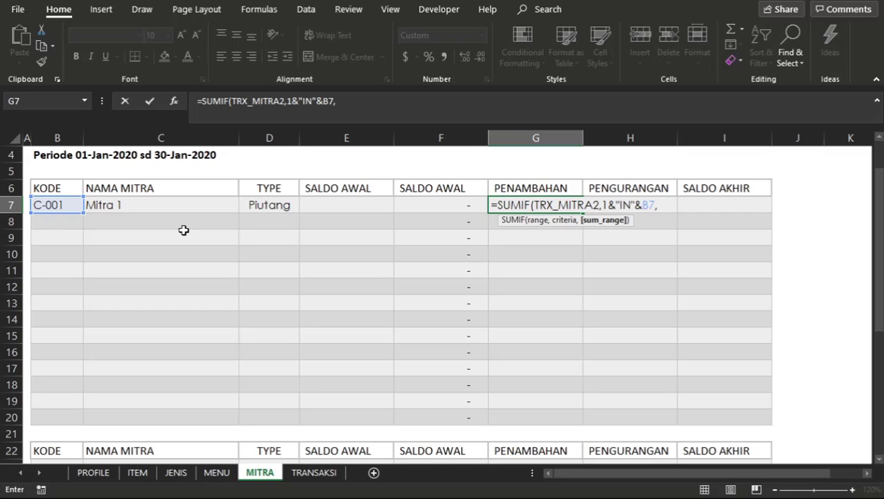
type("TR")
key("Down")
key("Down")
key("Down")
key("Down")
key("Down")
key("Down")
key("Down")
key("Down")
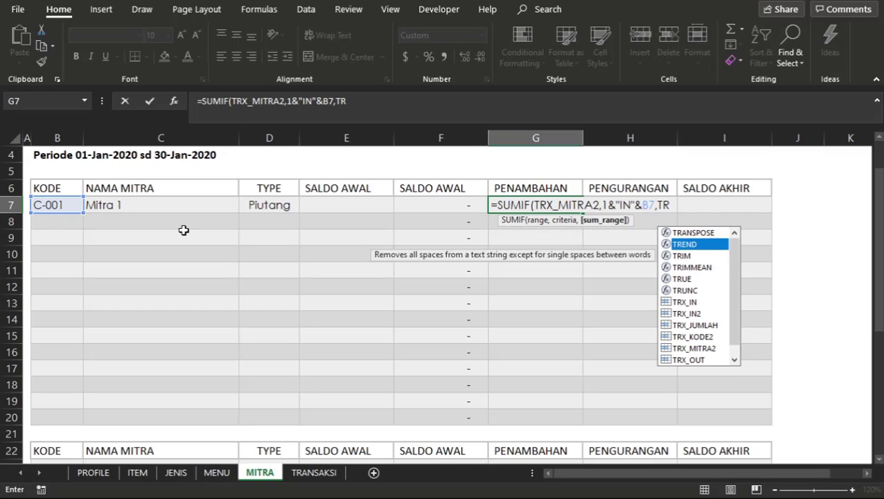
key("Tab")
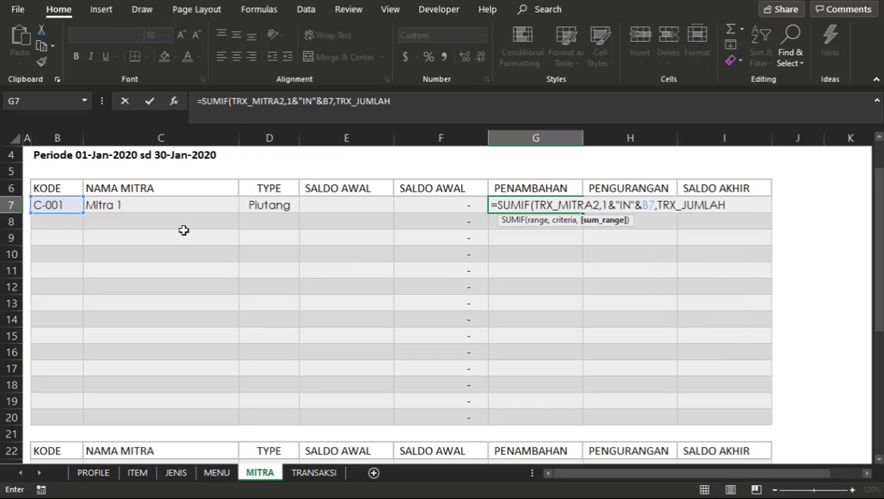
type(")")
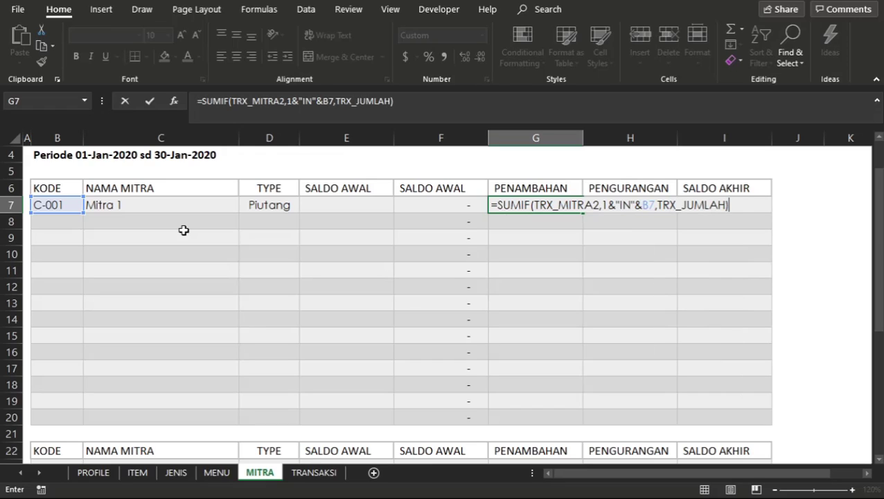
key("Return")
Copy the PENAMBAHAN formula from G7 into G8:G20 of the Piutang table.
key("ctrl+c")
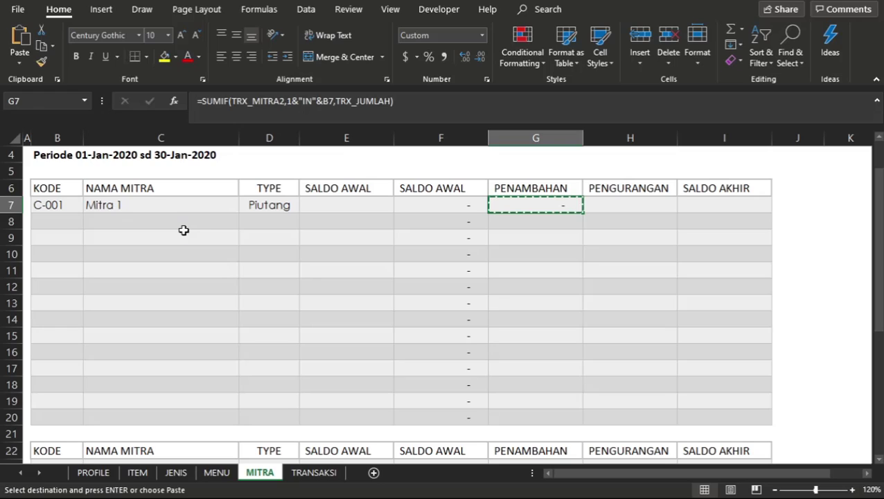
key("Down")
key("shift+Down")
key("shift+Down")
key("shift+Down")
key("shift+Down")
key("shift+Down")
key("shift+Down")
key("shift+Down")
key("shift+Down")
key("shift+Down")
key("shift+Down")
key("shift+Down")
key("shift+Down")
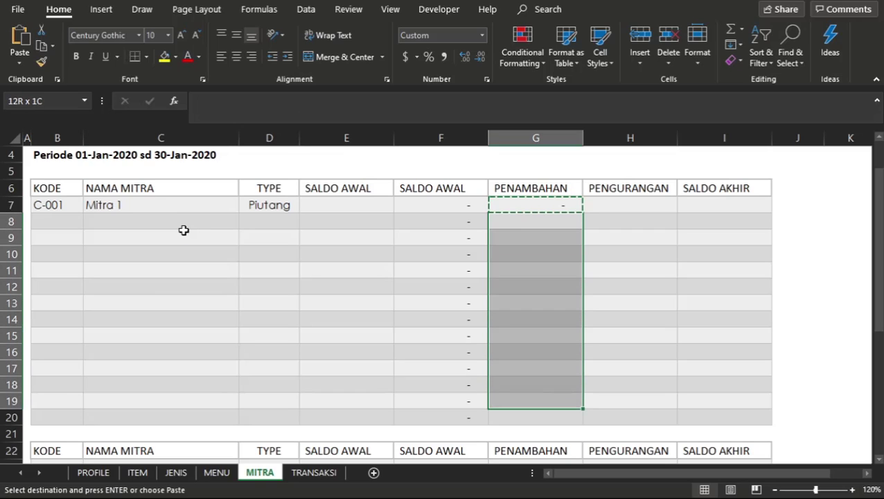
key("ctrl+v")
Copy the PENAMBAHAN formula from G10 into G23:G36 of the Hutang table.
key("Down")
key("Down")
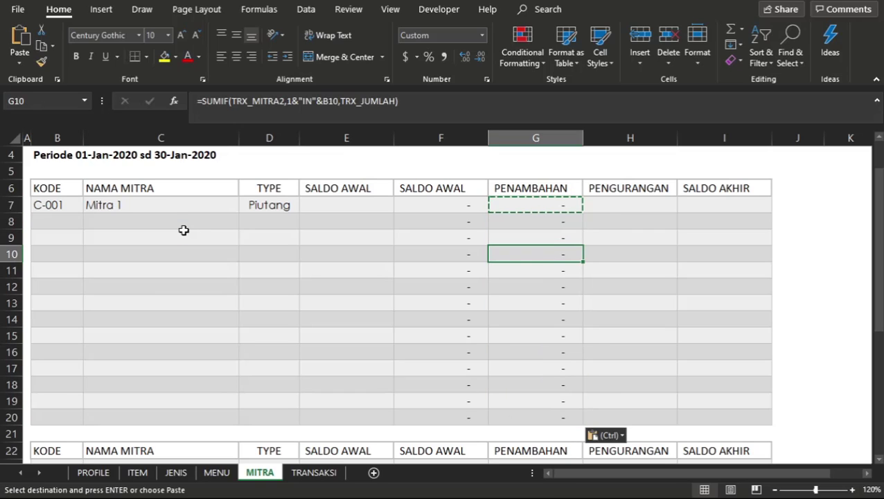
key("ctrl+c")
key("Down")
key("Down")
key("Down")
key("Down")
key("Down")
key("Down")
key("Down")
key("Down")
key("Down")
key("Down")
key("Down")
key("Down")
key("Down")
key("Down")
key("Down")
key("Down")
key("Down")
key("Down")
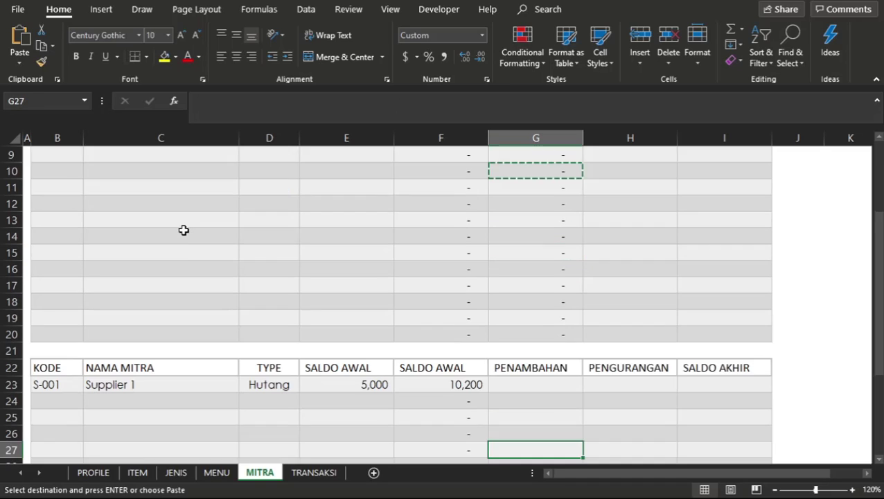
key("Up")
key("Up")
key("Up")
key("Up")
key("Up")
key("shift+Down")
key("shift+Down")
key("shift+Down")
key("shift+Down")
key("shift+Down")
key("shift+Down")
key("shift+Down")
key("shift+Down")
key("shift+Down")
key("shift+Down")
key("shift+Down")
key("shift+Down")
key("shift+Down")
key("shift+Down")
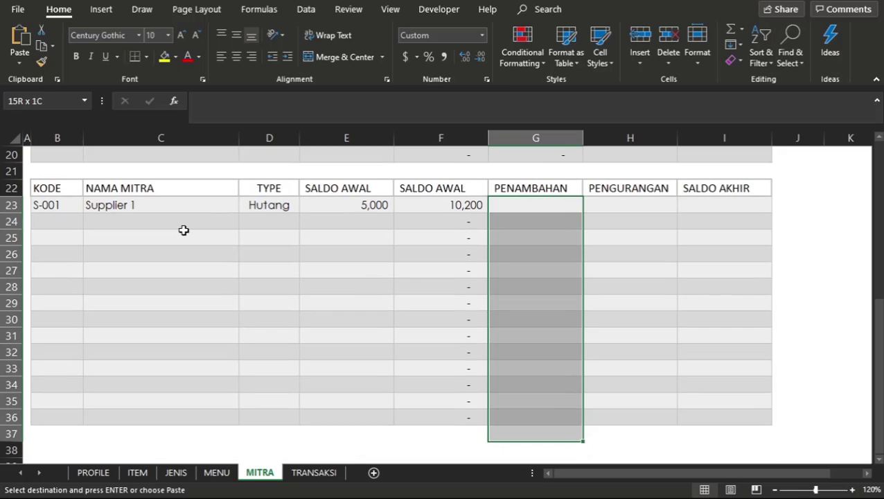
key("shift+Up")
key("ctrl+v")
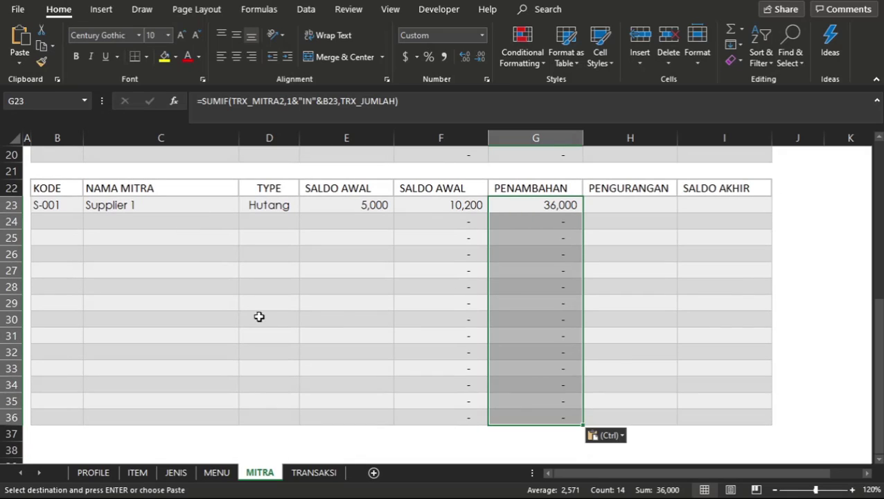
Compare Supplier 1's PENAMBAHAN in G23 with the JENIS, AKUN and TOTAL of its row 8 transaction on the TRANSAKSI sheet.
left_click(341, 324)
left_click(547, 207)
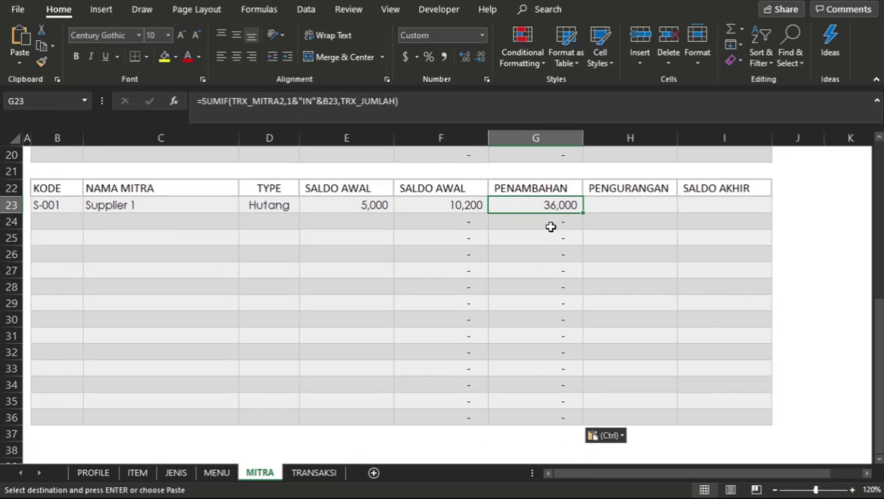
left_click(548, 226)
left_click(556, 205)
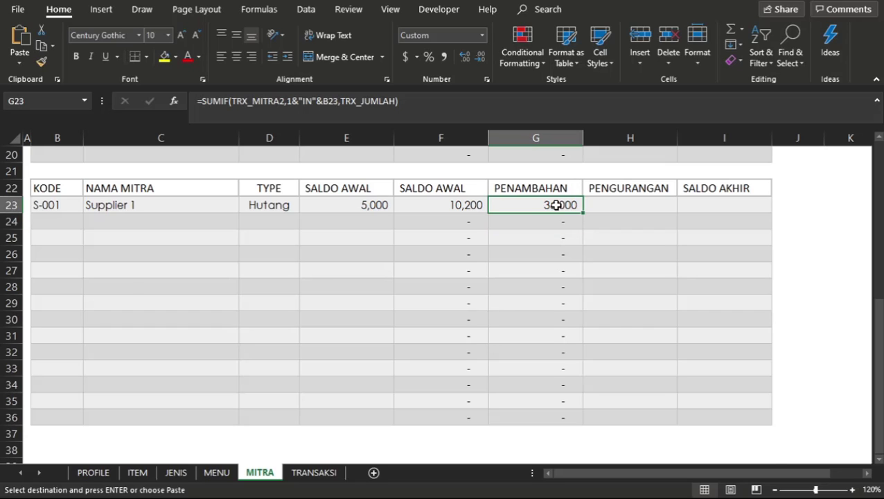
scroll(556, 205, "up", 2)
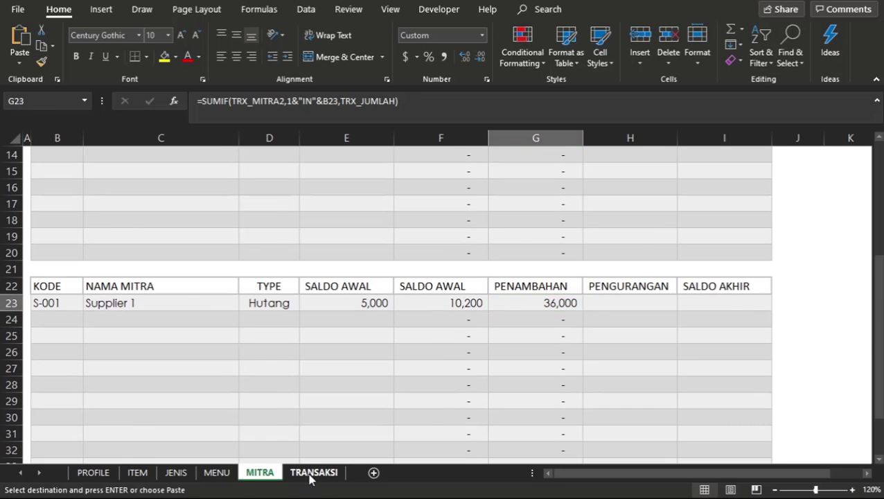
left_click(311, 473)
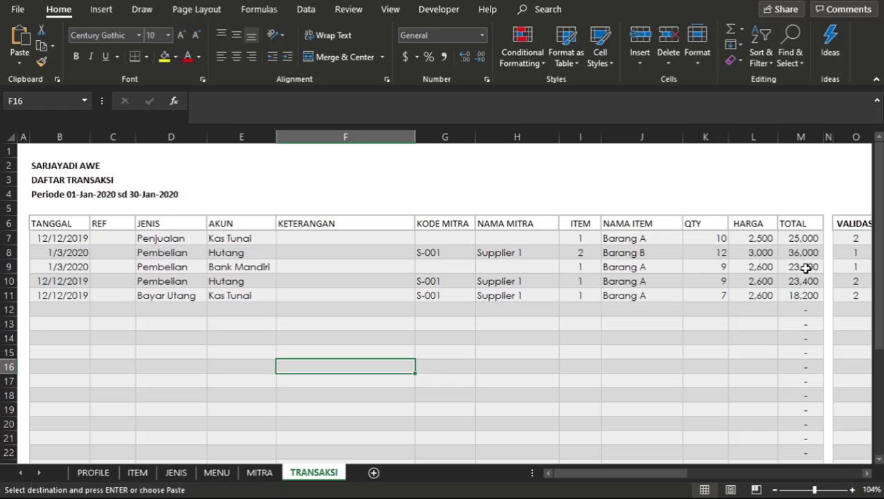
left_click_drag(809, 253, 449, 254)
left_click(171, 253)
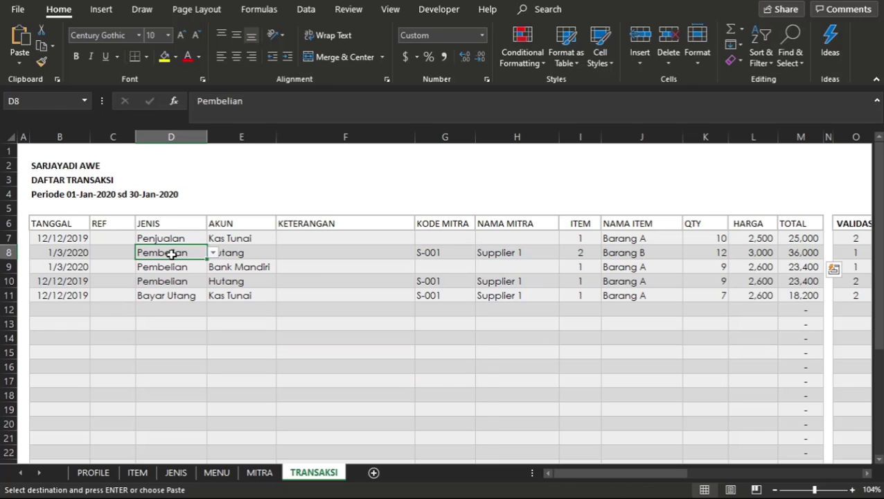
left_click(227, 254)
Change the JENIS of the row 8 transaction to Retur Jual and check it against its AKUN.
left_click(182, 253)
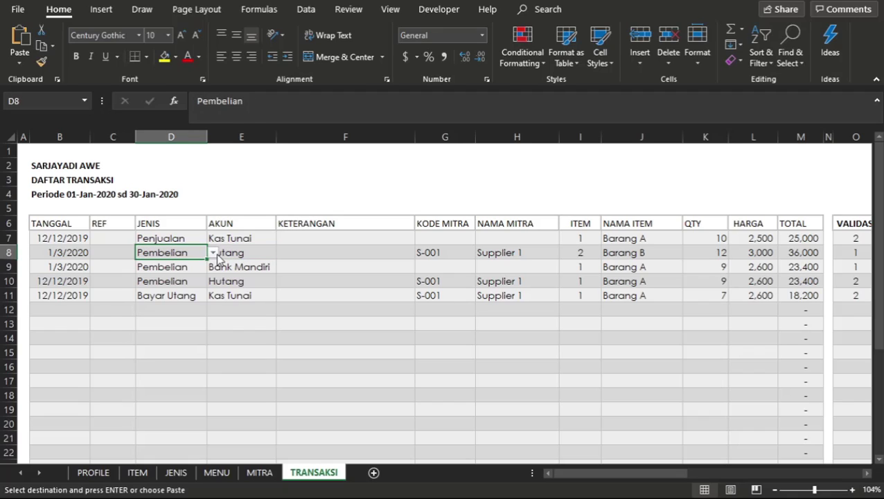
left_click(212, 252)
left_click_drag(211, 289, 212, 296)
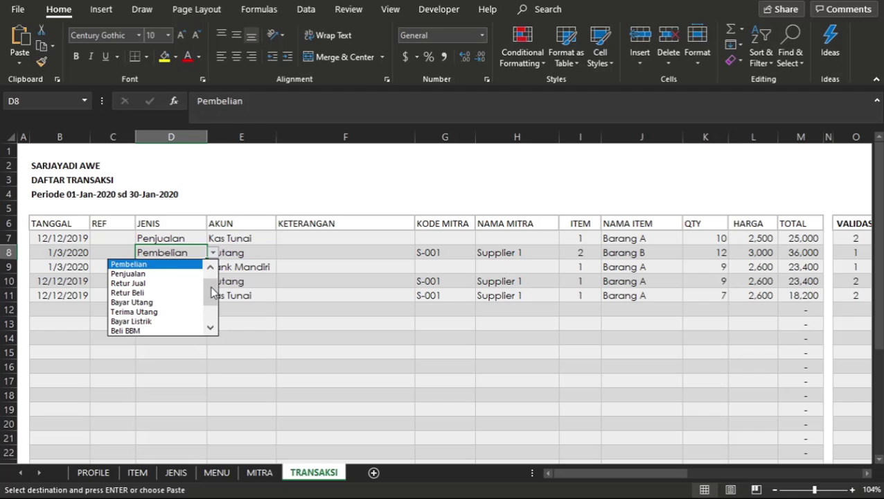
left_click(132, 284)
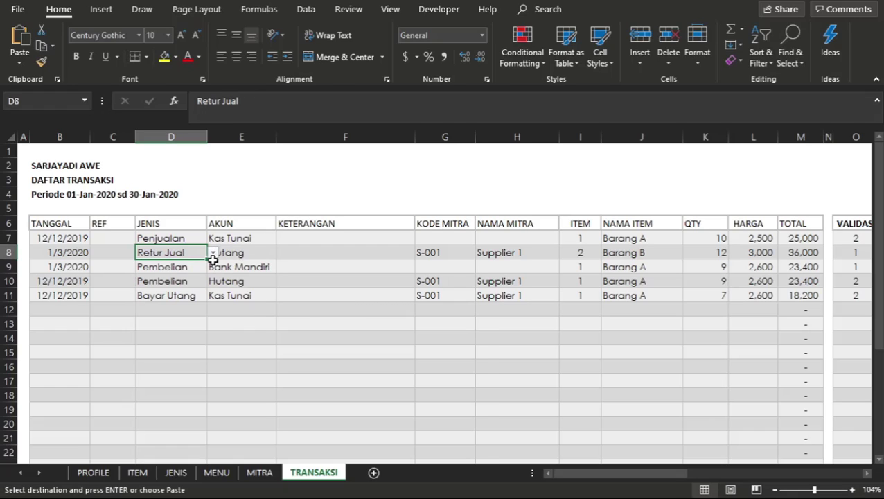
left_click(247, 253)
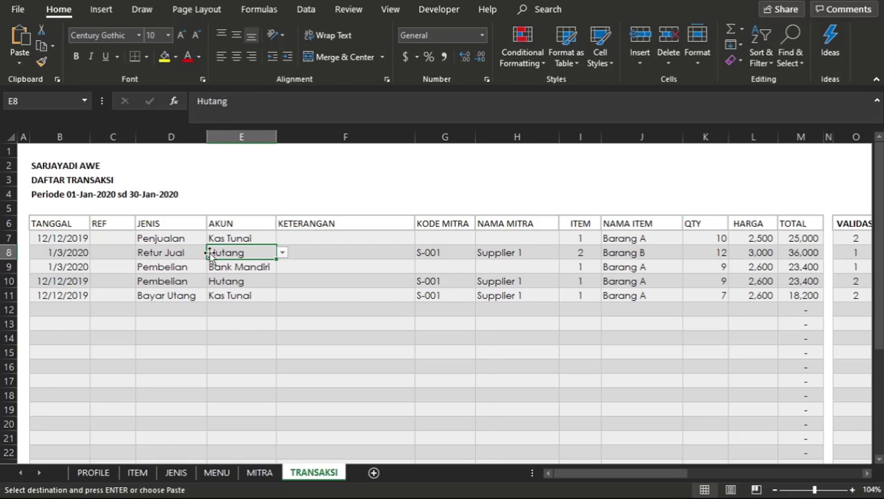
left_click(172, 253)
left_click(241, 252)
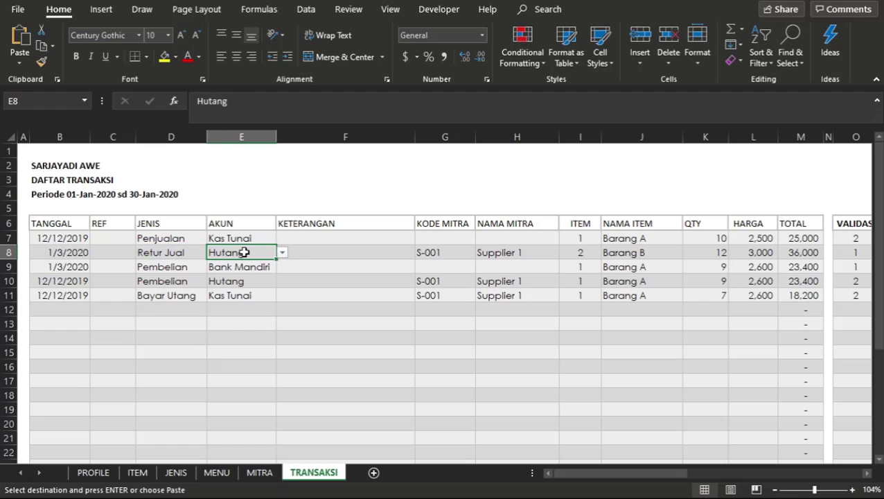
left_click(180, 239)
left_click(190, 255)
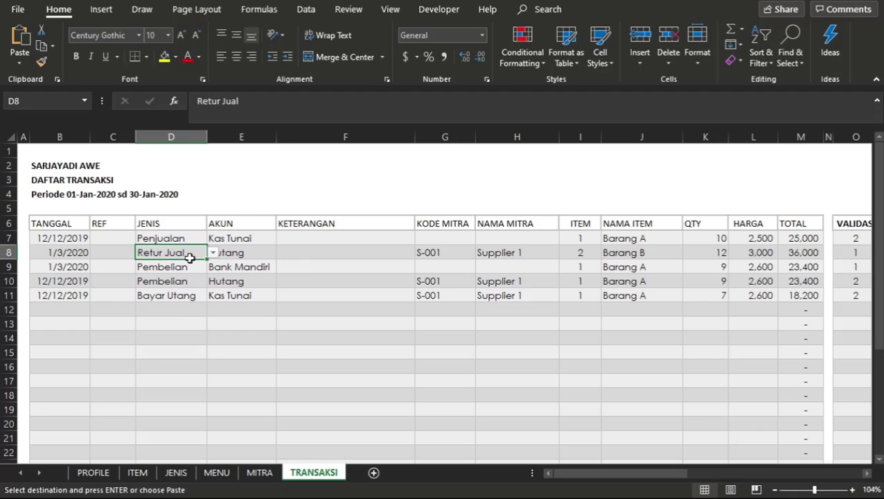
Set the JENIS of the row 8 transaction in D8 to Penjualan.
left_click(214, 253)
left_click_drag(211, 299, 212, 265)
left_click(144, 284)
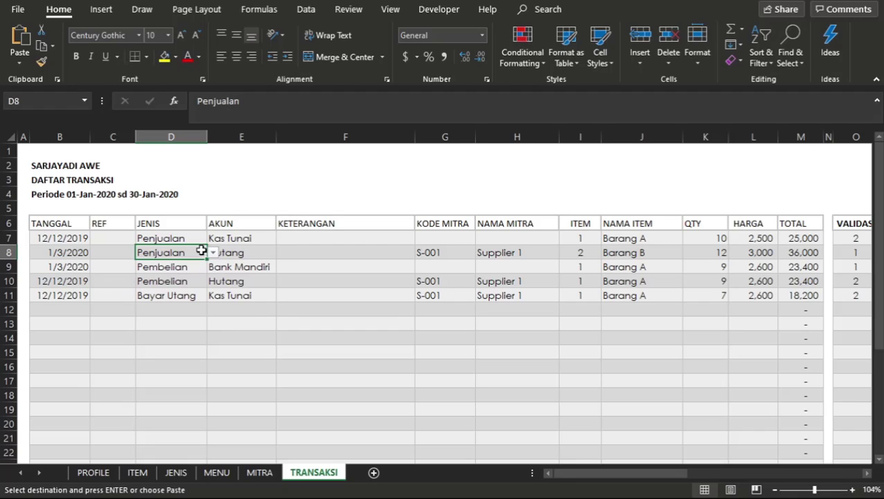
Set the AKUN of the row 8 transaction in E8 to Piutang.
left_click(235, 249)
left_click_drag(274, 252, 282, 254)
left_click(285, 255)
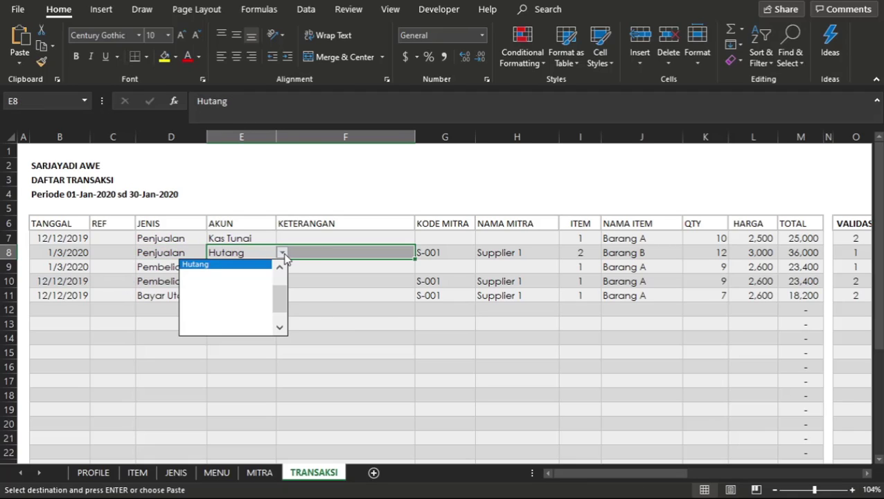
left_click_drag(281, 300, 284, 270)
left_click(198, 284)
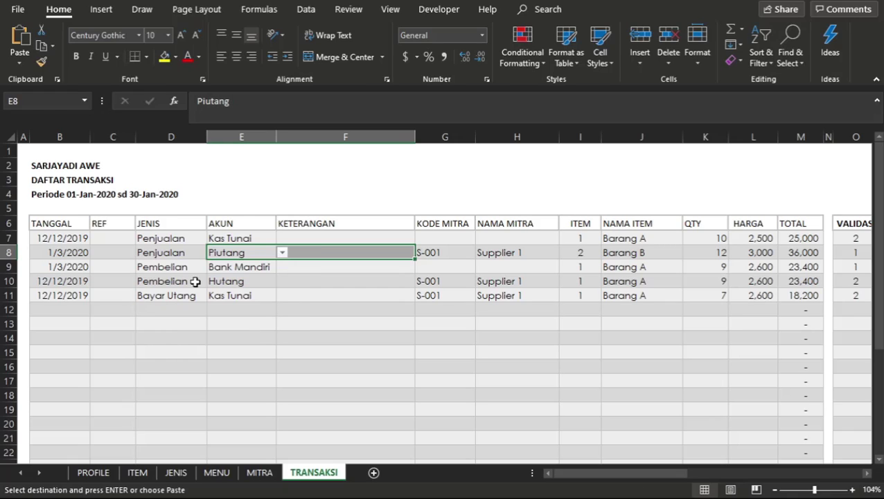
left_click(267, 254)
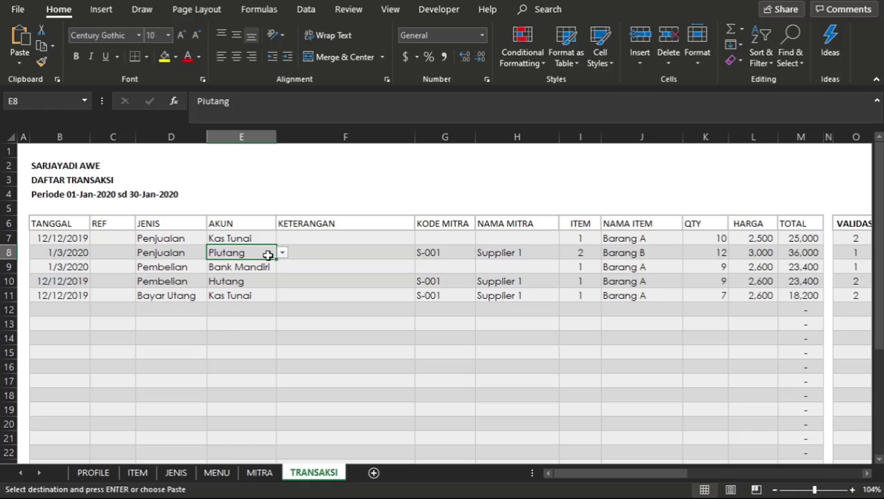
Replace the KODE MITRA of the row 8 transaction in G8 with the partner code of Mitra 1.
left_click(417, 258)
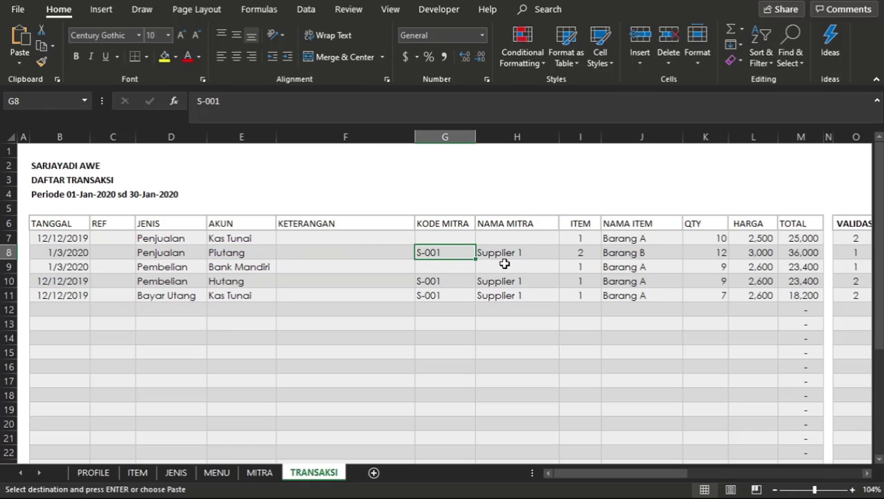
type("c-001")
key("Return")
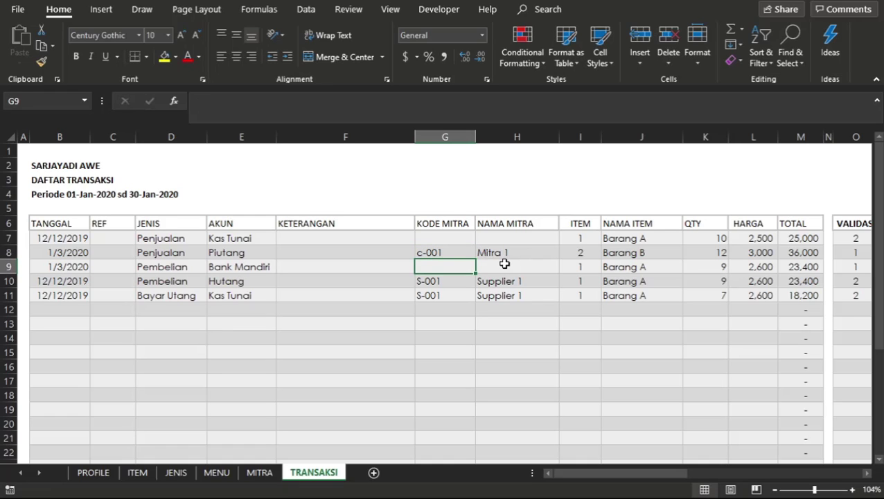
Check Mitra 1's PENAMBAHAN in G7 and the neighbouring PENGURANGAN cell in the Piutang table of the MITRA sheet.
left_click(262, 473)
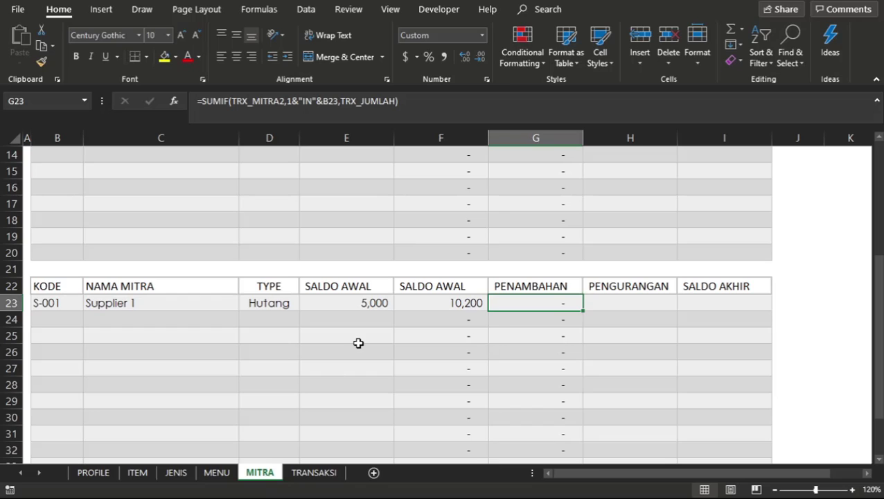
left_click(357, 342)
left_click(468, 286)
scroll(467, 286, "up", 4)
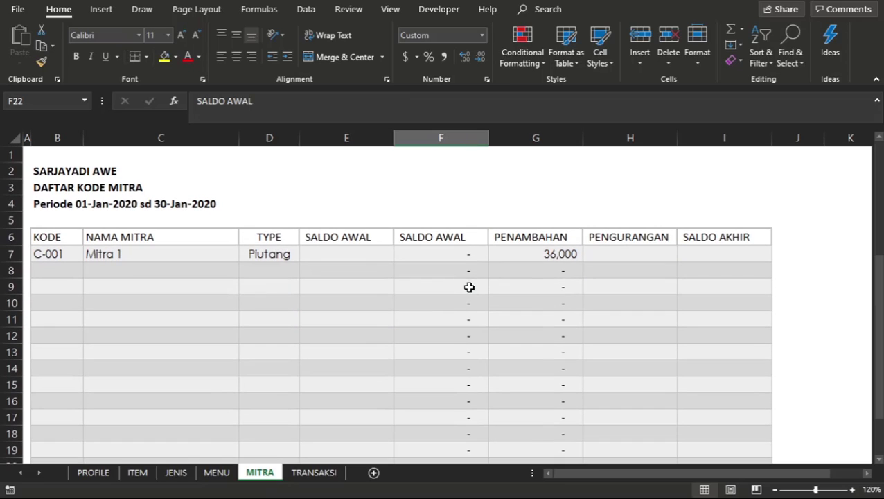
left_click(544, 257)
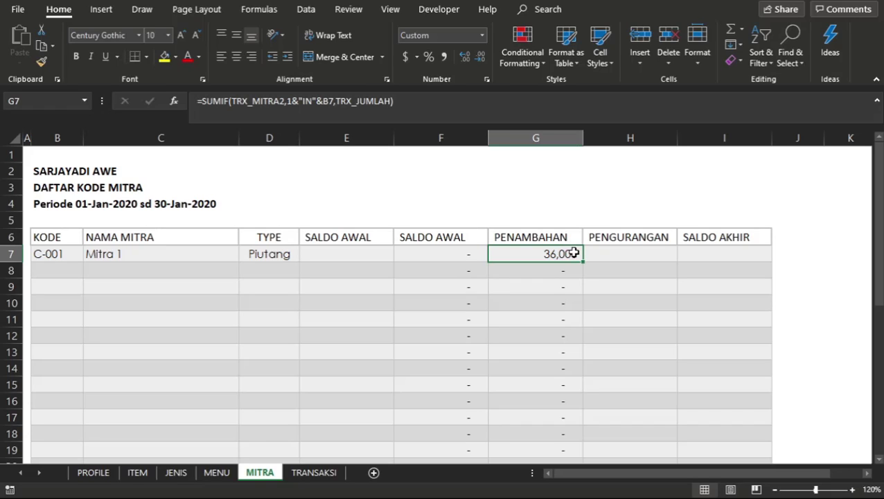
left_click(632, 235)
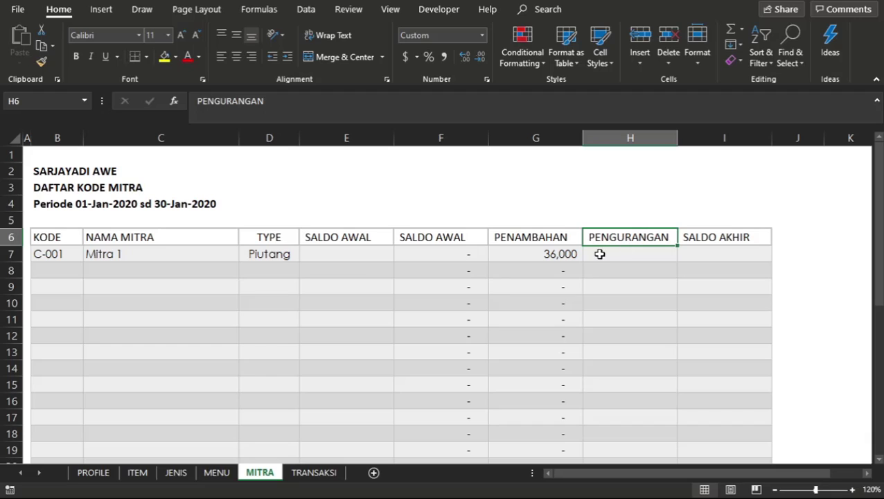
left_click(599, 254)
Copy the PENAMBAHAN formula text from G7 into the PENGURANGAN cell H7, keeping its reference to B7.
left_click(564, 256)
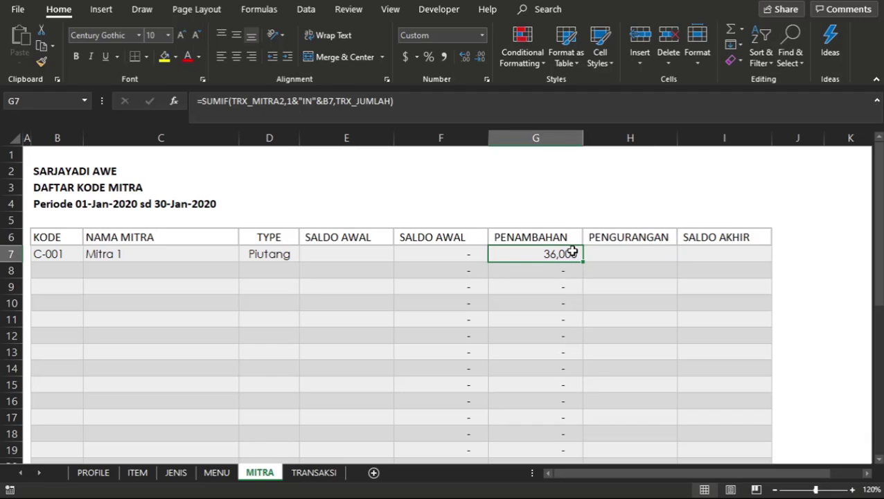
double_click(571, 253)
left_click_drag(744, 253, 457, 240)
key("ctrl+c")
key("Escape")
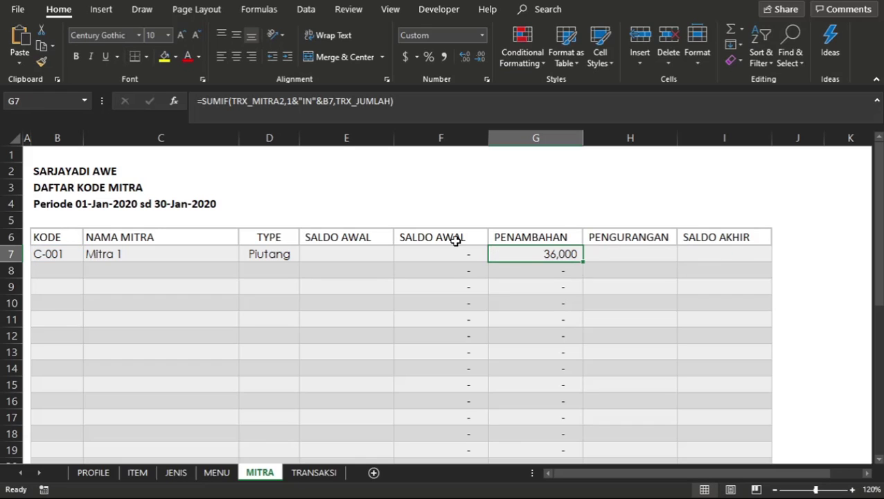
left_click(609, 251)
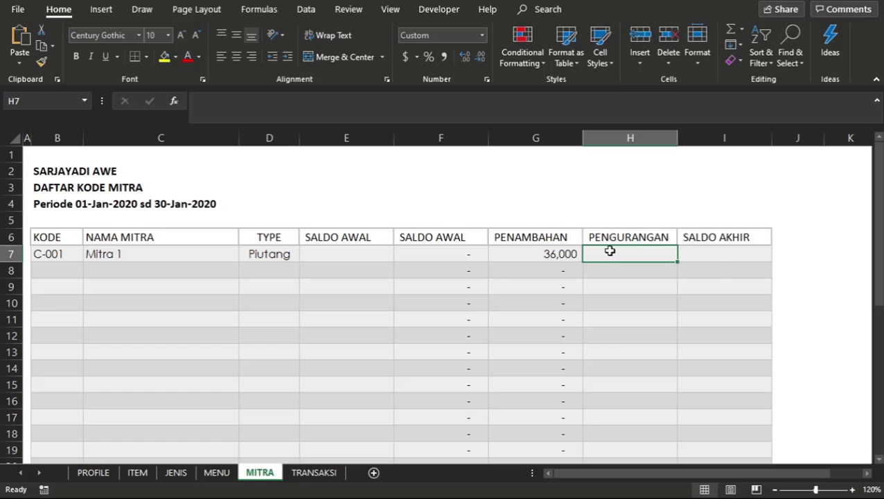
key("ctrl+v")
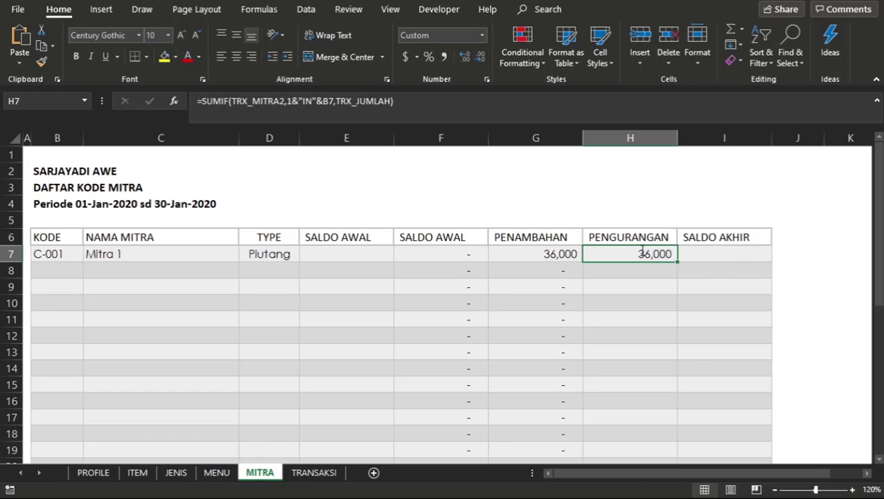
Set the direction criterion in H7 to "OUT", giving =SUMIF(TRX_MITRA2,1&"OUT"&B7,TRX_JUMLAH).
double_click(640, 252)
left_click(728, 254)
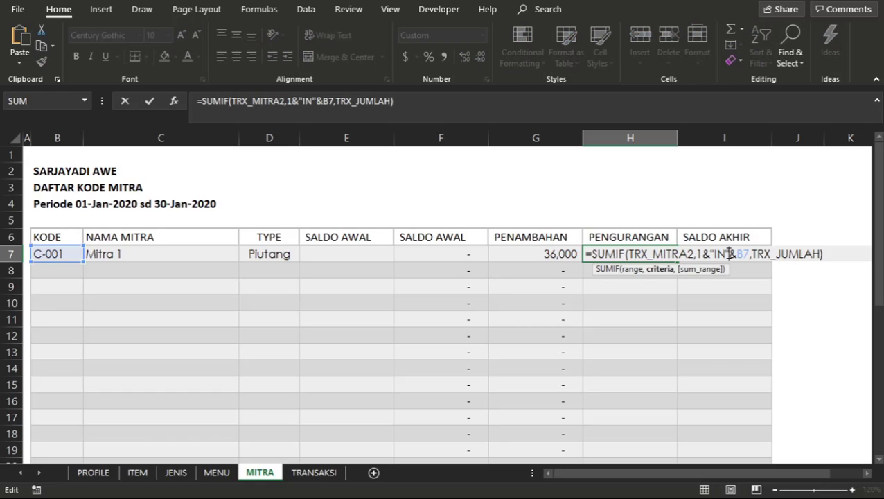
key("BackSpace")
key("BackSpace")
type("OUT")
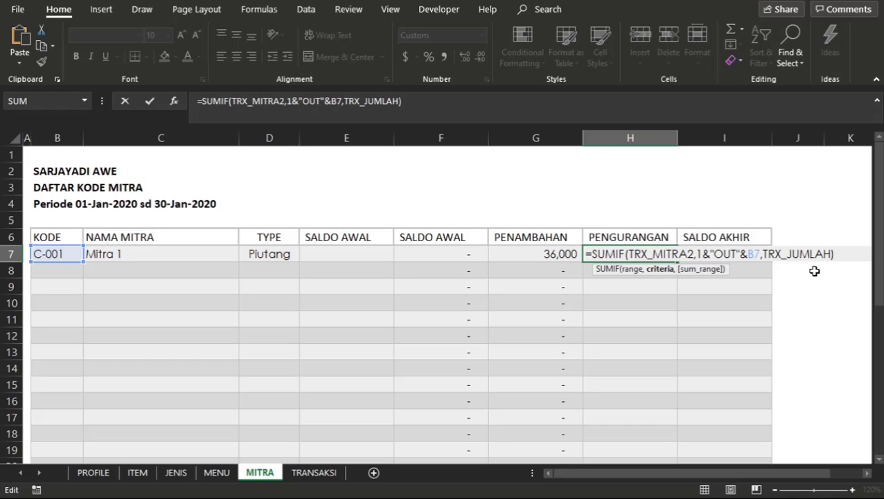
key("Return")
key("Up")
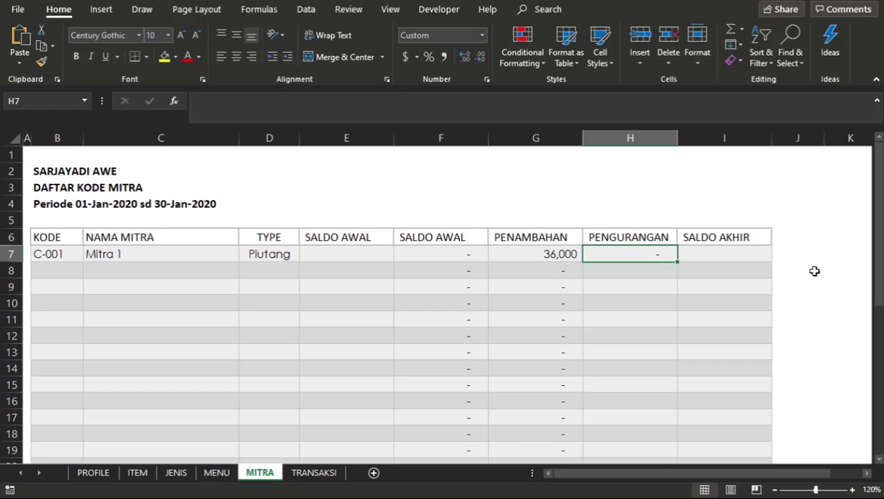
Copy the PENGURANGAN formula from H7 into H8:H20 of the Piutang table.
key("shift+Down")
key("ctrl+c")
key("Down")
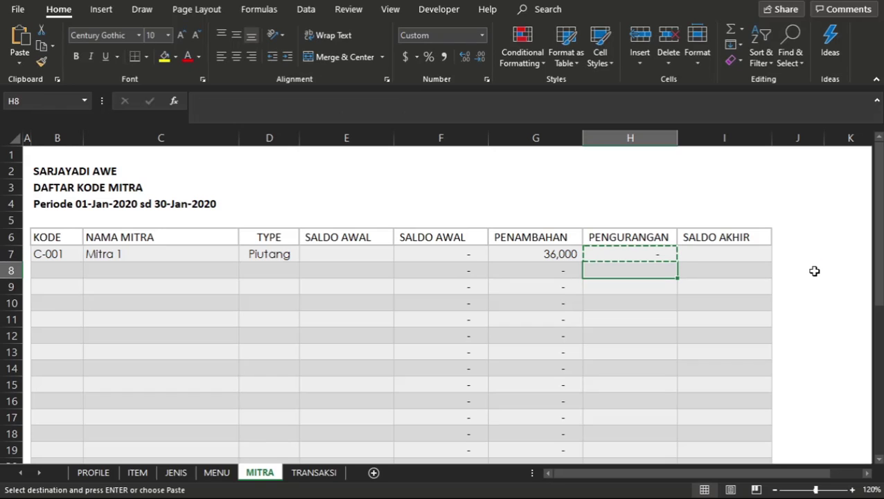
key("shift+Down")
key("shift+Down")
key("shift+Down")
key("shift+Down")
key("shift+Down")
key("shift+Down")
key("shift+Down")
key("shift+Down")
key("shift+Down")
key("shift+Down")
key("shift+Down")
key("shift+Down")
key("shift+Down")
key("shift+Down")
key("shift+Down")
key("shift+Down")
key("shift+Down")
key("shift+Down")
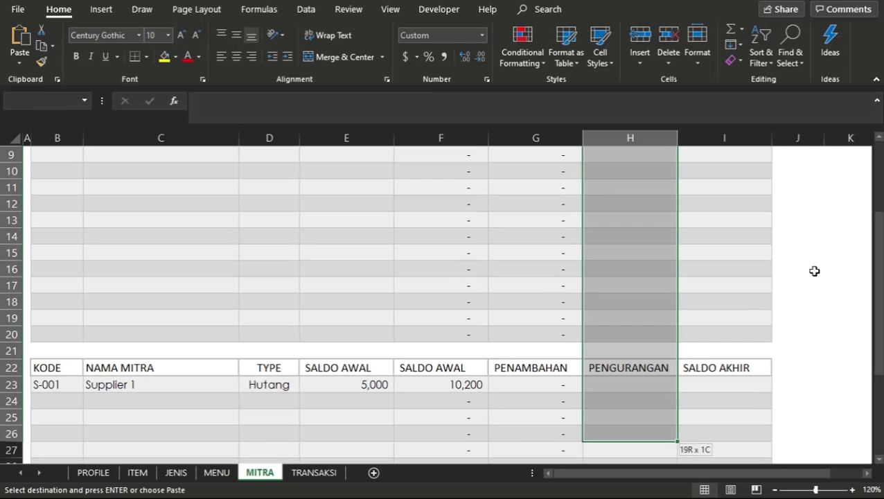
key("shift+Up")
key("shift+Up")
key("shift+Up")
key("shift+Up")
key("shift+Up")
key("shift+Up")
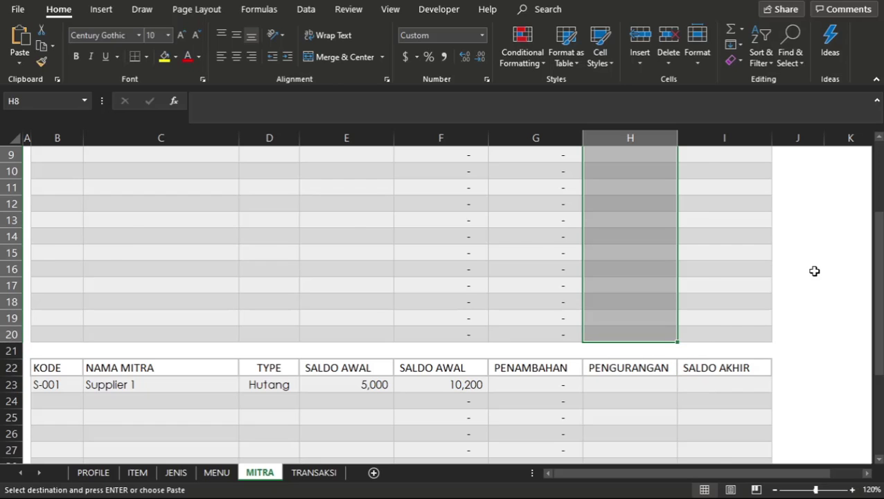
key("ctrl+v")
Copy the PENGURANGAN formula from H7 into H23:H36 of the Hutang table.
key("ctrl+Down")
key("ctrl+Down")
key("Down")
key("Down")
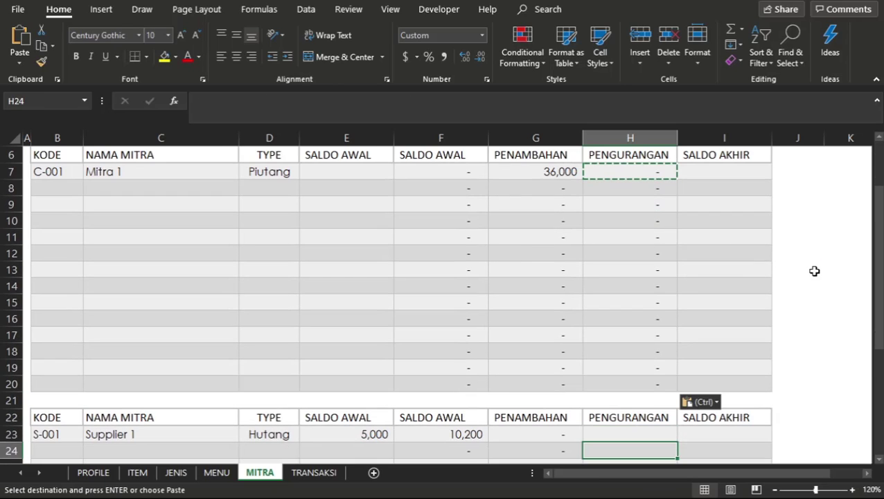
key("Up")
key("shift+Down")
key("shift+Down")
key("shift+Down")
key("shift+Down")
key("shift+Down")
key("shift+Down")
key("shift+Down")
key("shift+Down")
key("shift+Down")
key("shift+Down")
key("shift+Down")
key("shift+Down")
key("shift+Down")
key("shift+Down")
key("shift+Down")
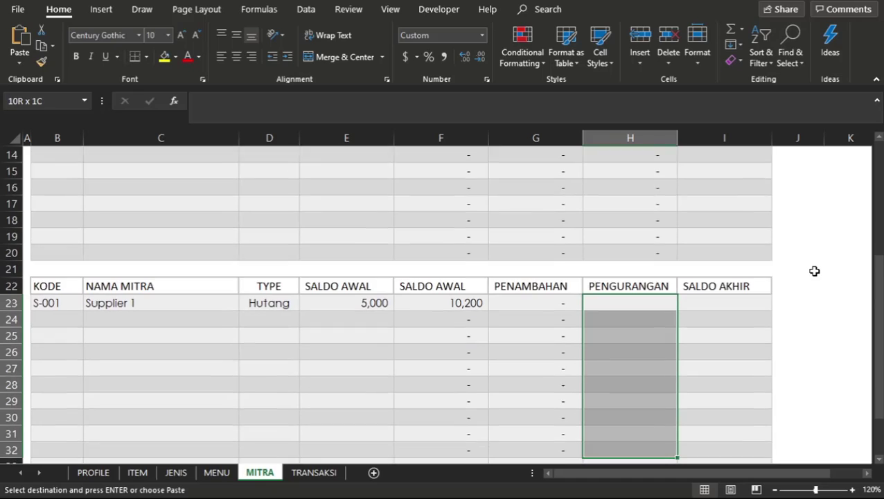
key("shift+Up")
key("shift+Up")
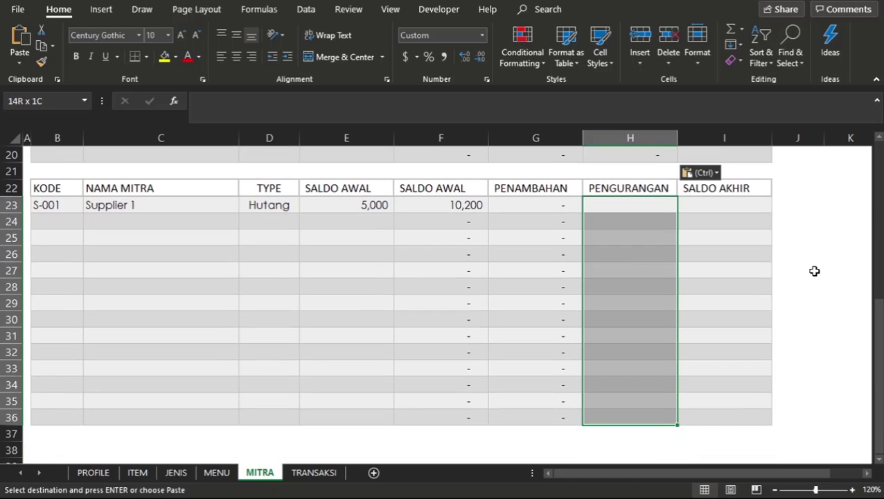
key("ctrl+v")
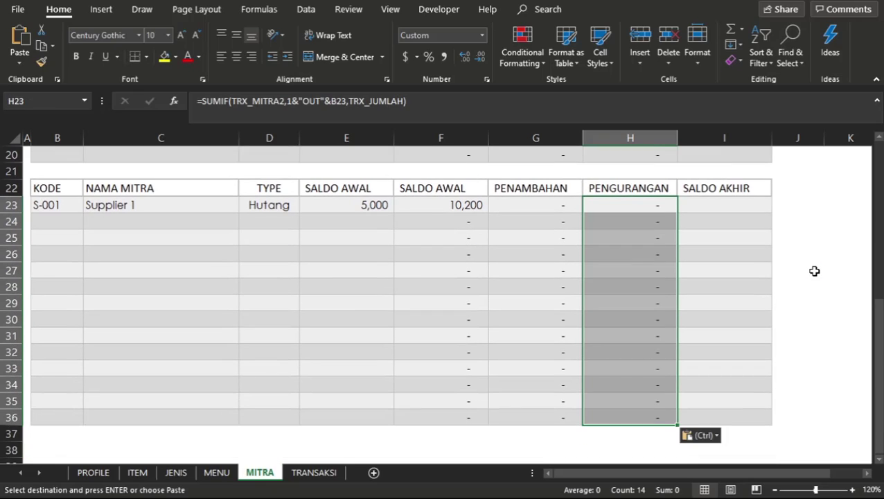
left_click(600, 204)
scroll(598, 204, "up", 6)
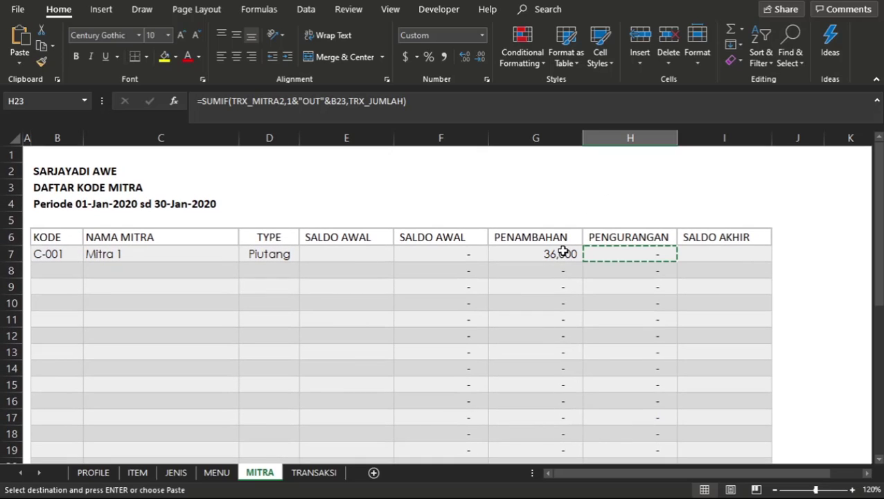
left_click(563, 252)
key("Escape")
Enter the SALDO AKHIR formula =F7+G7-H7 in I7 of the Piutang table.
left_click(740, 248)
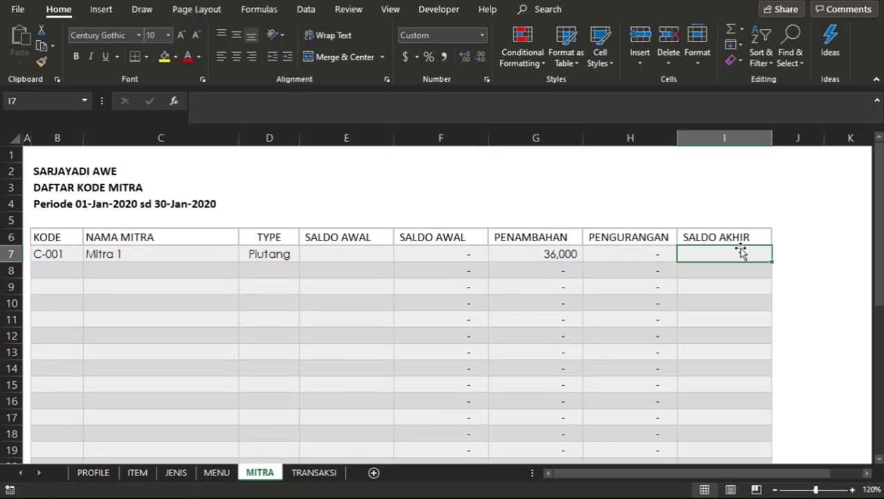
type("=")
key("Left")
key("Left")
key("Left")
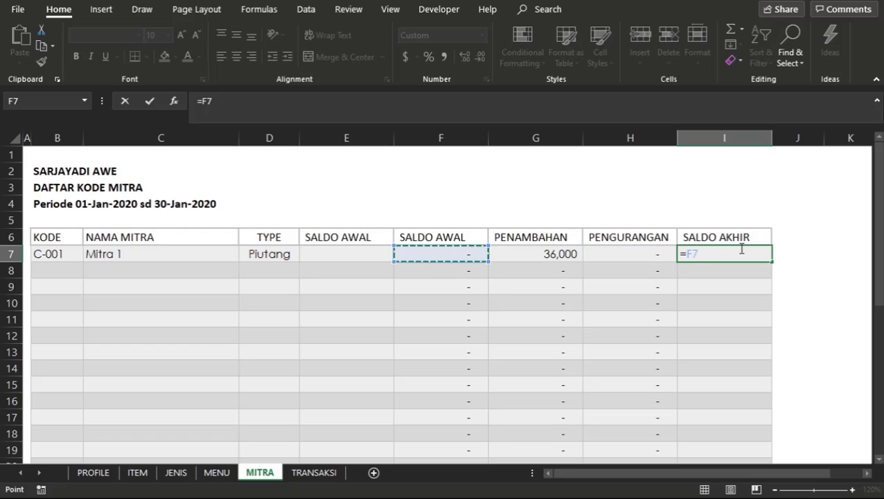
type("+")
key("Left")
key("Left")
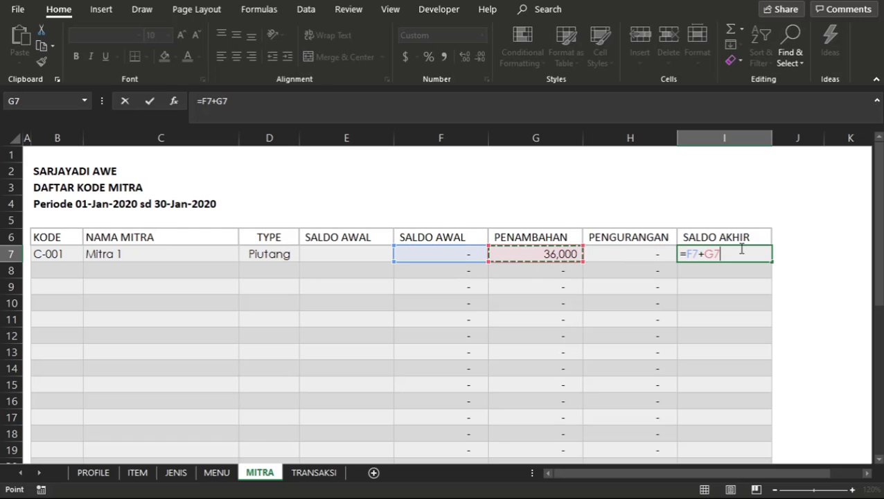
type("-")
key("Left")
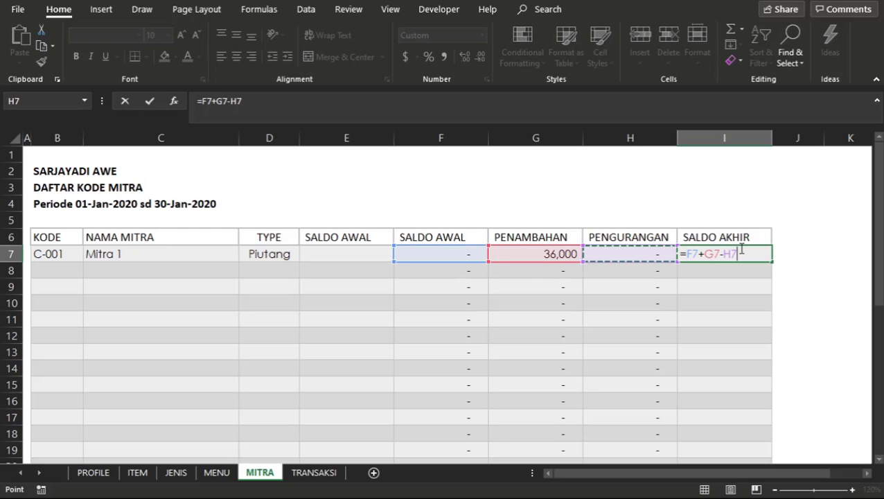
key("Return")
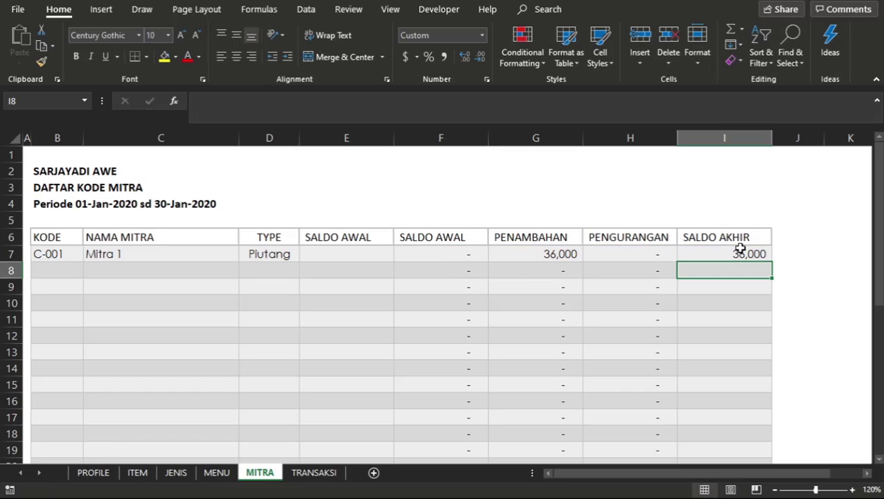
Copy the SALDO AKHIR formula from I7 into I8:I20 of the Piutang table.
left_click(740, 252)
key("ctrl+c")
key("Down")
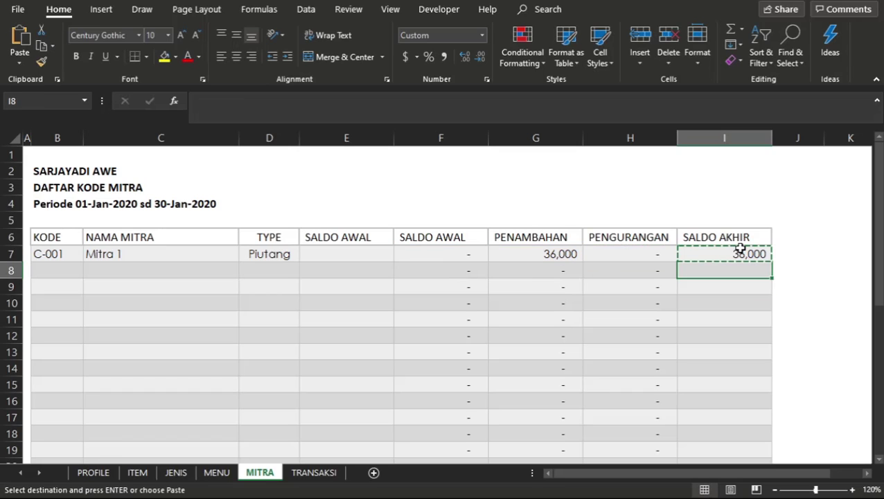
key("shift+Down")
key("shift+Down")
key("shift+Down")
key("shift+Down")
key("shift+Down")
key("shift+Down")
key("shift+Down")
key("shift+Down")
key("shift+Down")
key("shift+Down")
key("shift+Down")
key("shift+Down")
key("shift+Down")
key("shift+Up")
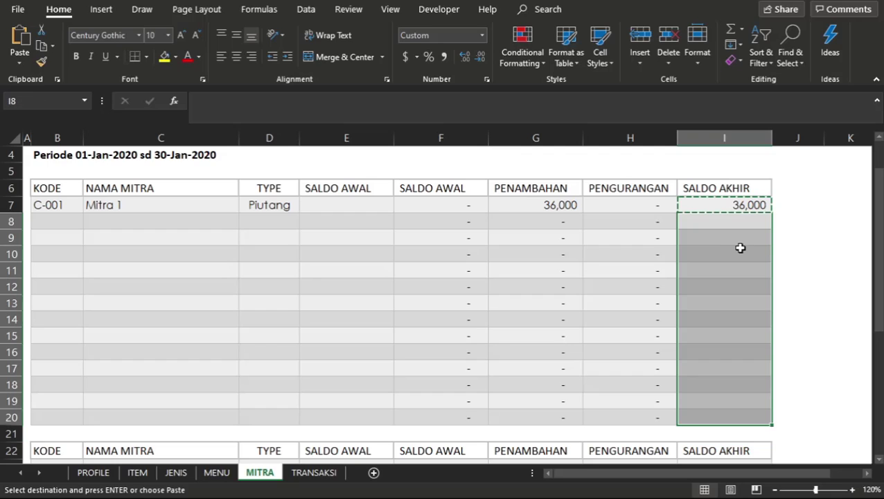
key("ctrl+v")
Copy the SALDO AKHIR formula from I7 into I23:I36 of the Hutang table.
key("Down")
key("Down")
key("Down")
key("Down")
key("Down")
key("Down")
key("Down")
key("Down")
key("Down")
key("Down")
key("Down")
key("Down")
key("Down")
key("Down")
key("Down")
key("Down")
key("Down")
key("Down")
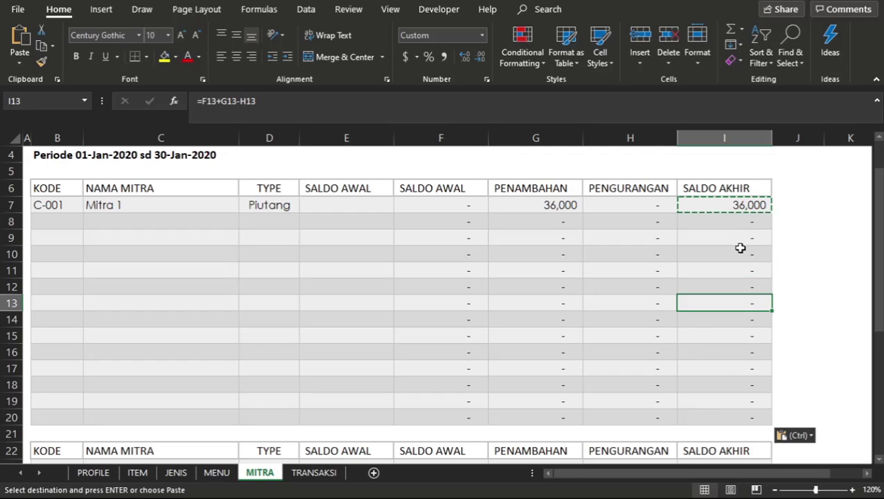
key("Up")
key("Up")
key("Up")
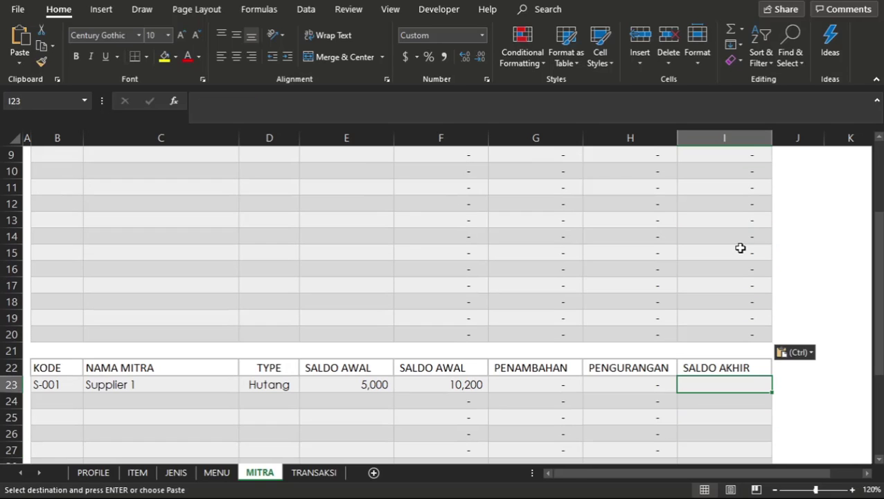
key("shift+Down")
key("shift+Down")
key("shift+Down")
key("shift+Down")
key("shift+Down")
key("shift+Down")
key("shift+Down")
key("shift+Down")
key("shift+Down")
key("shift+Down")
key("shift+Down")
key("shift+Down")
key("shift+Down")
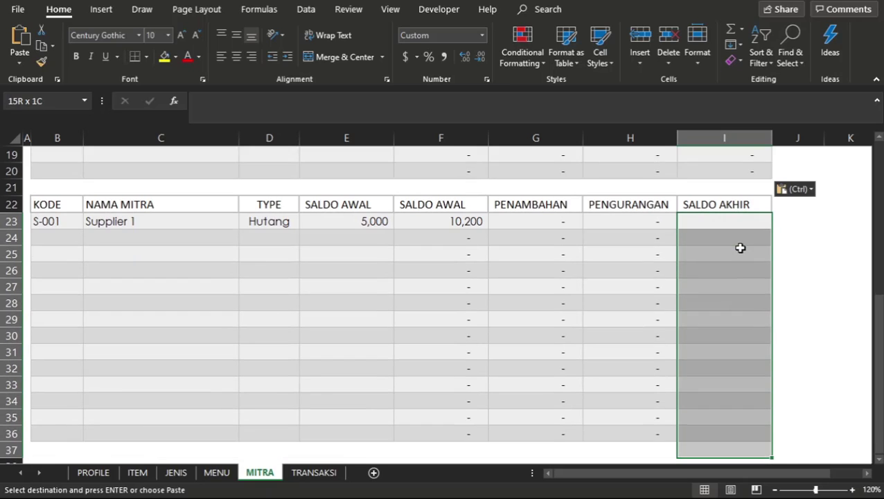
key("ctrl+v")
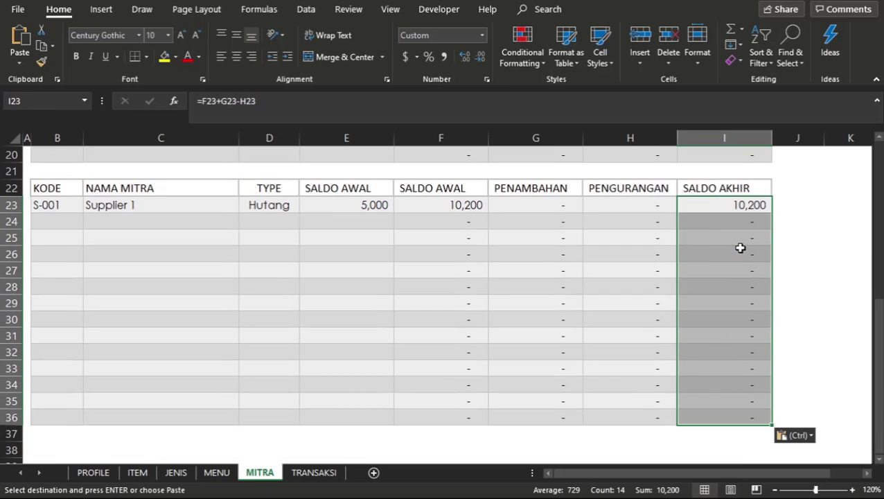
Enter the label Total in B20, the last row of the Piutang table.
left_click(648, 227)
left_click(408, 247)
scroll(408, 247, "up", 3)
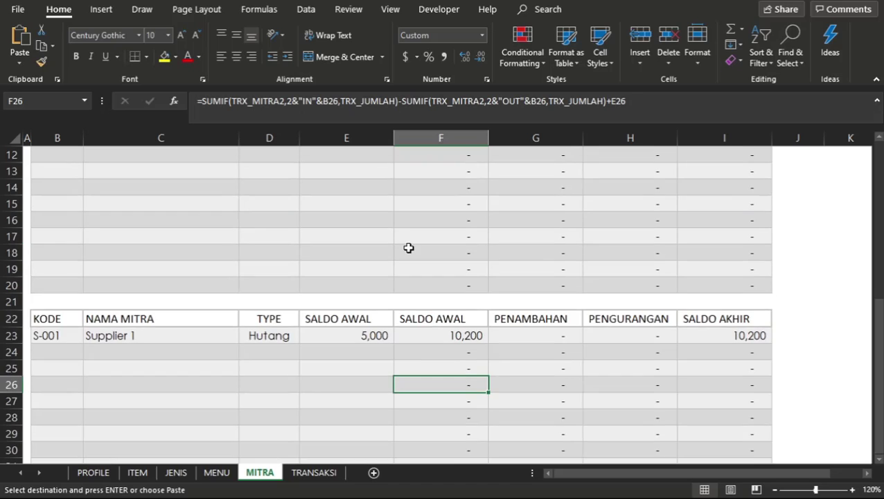
scroll(409, 248, "up", 4)
left_click(61, 451)
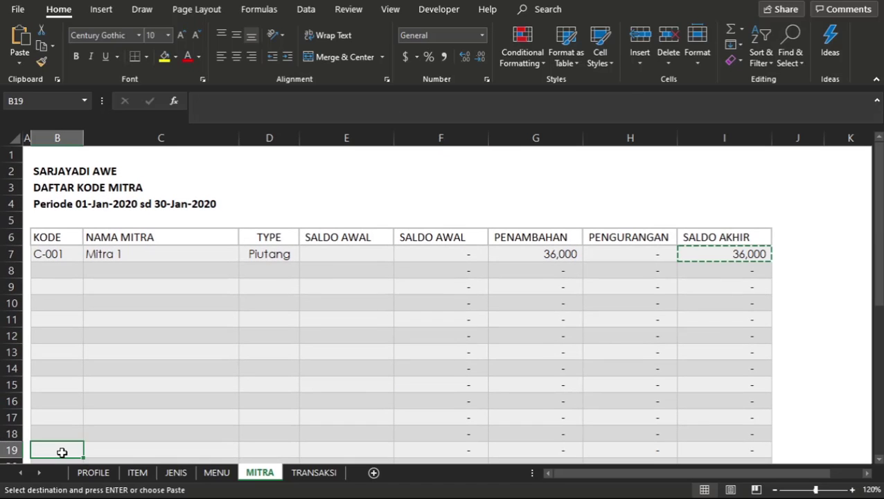
scroll(61, 443, "down", 2)
left_click(59, 348)
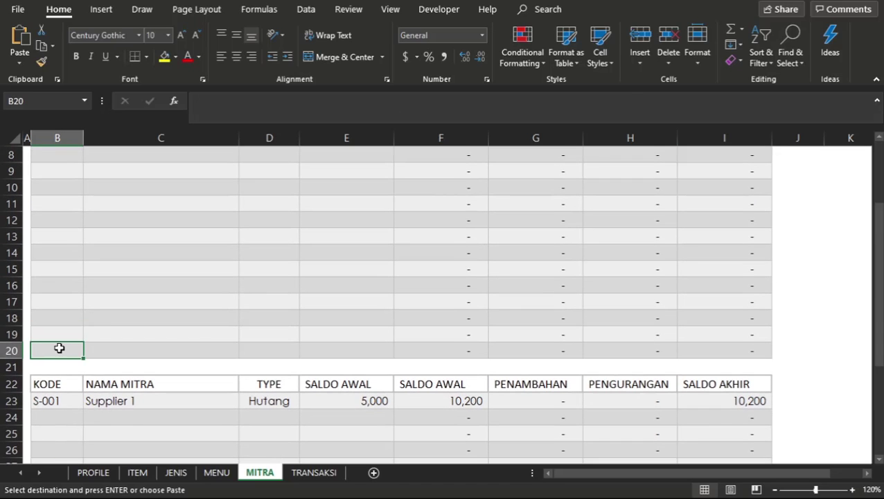
type("tOT")
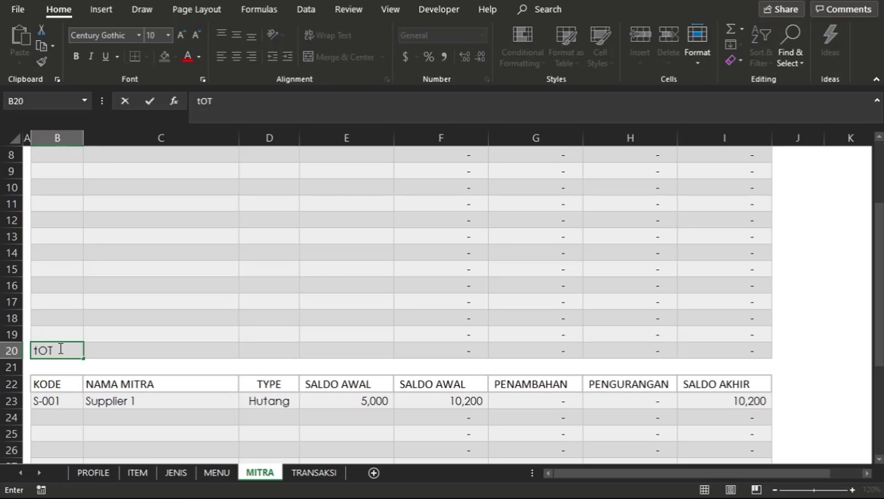
key("BackSpace")
key("BackSpace")
key("BackSpace")
key("Return")
left_click(103, 348)
key("Right")
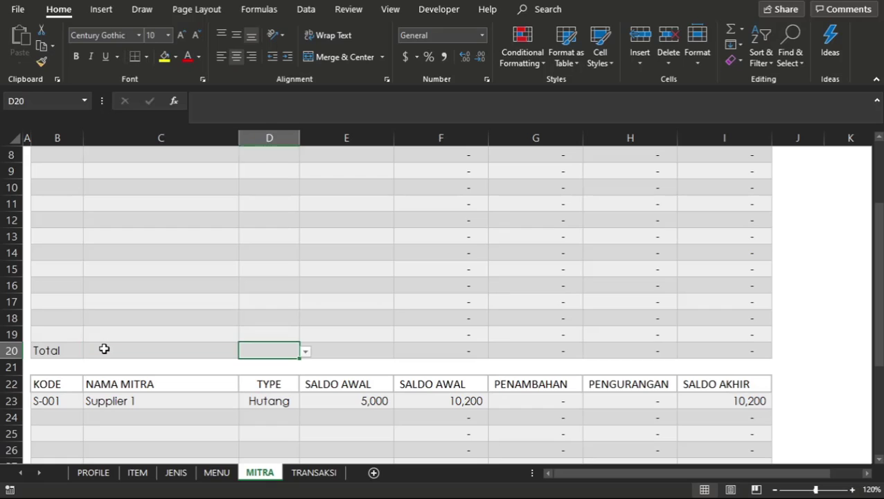
key("Right")
key("Right")
key("Left")
key("Right")
key("Left")
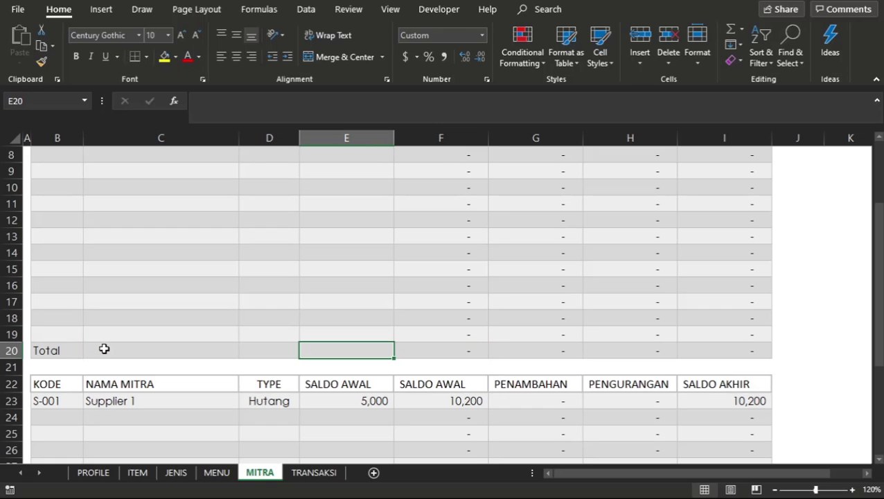
type("=sum")
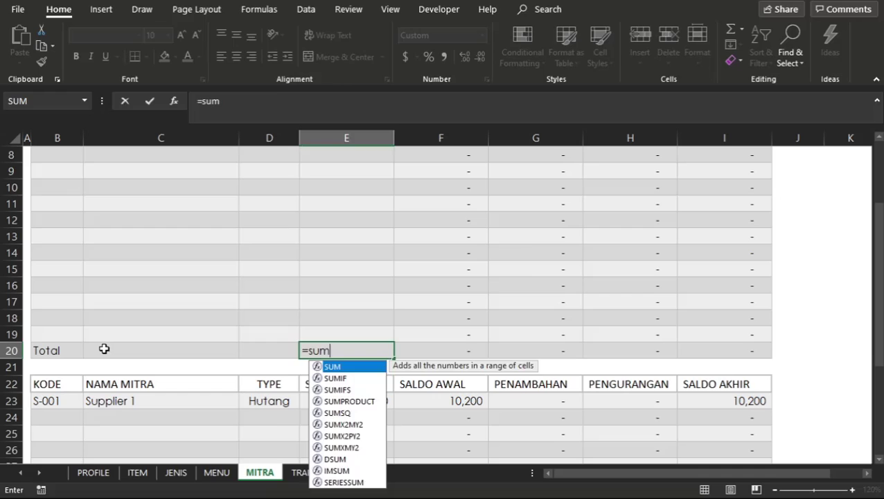
key("Right")
key("F2")
type("(")
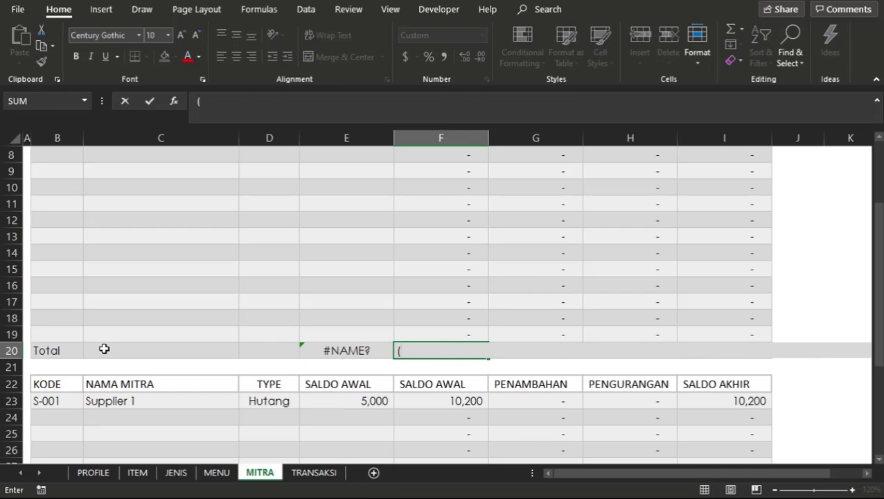
key("Escape")
key("Left")
Enter the formula =SUM(E7:E19) in E20 of the Piutang total row.
type("=sum")
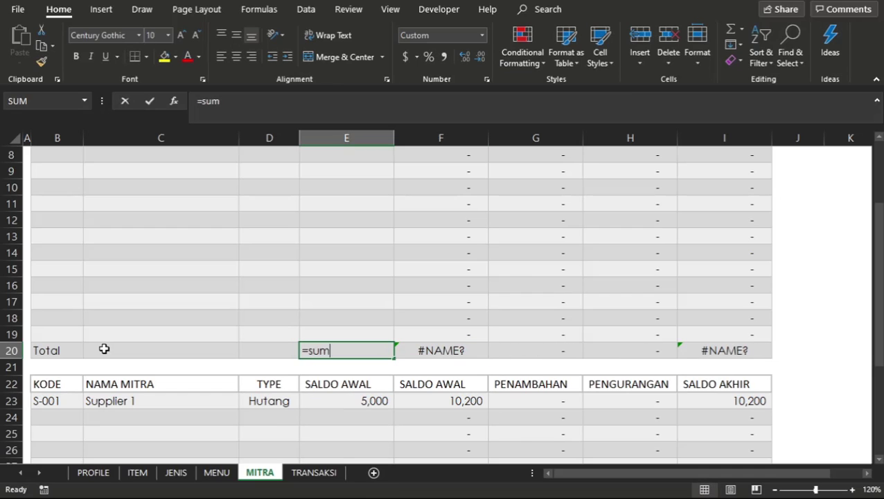
type("(")
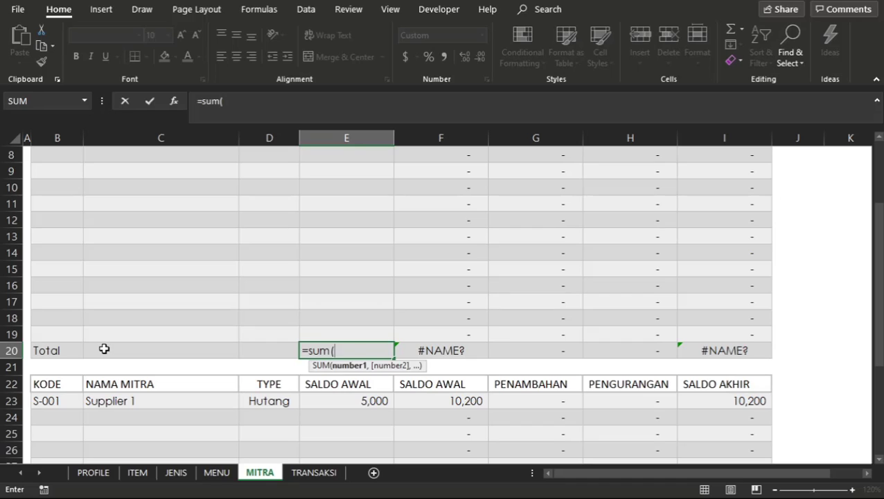
key("Up")
key("shift+Up")
key("shift+Up")
key("shift+Up")
key("shift+Up")
key("shift+Up")
key("shift+Up")
key("shift+Up")
key("shift+Up")
key("shift+Up")
key("shift+Up")
key("shift+Up")
key("shift+Up")
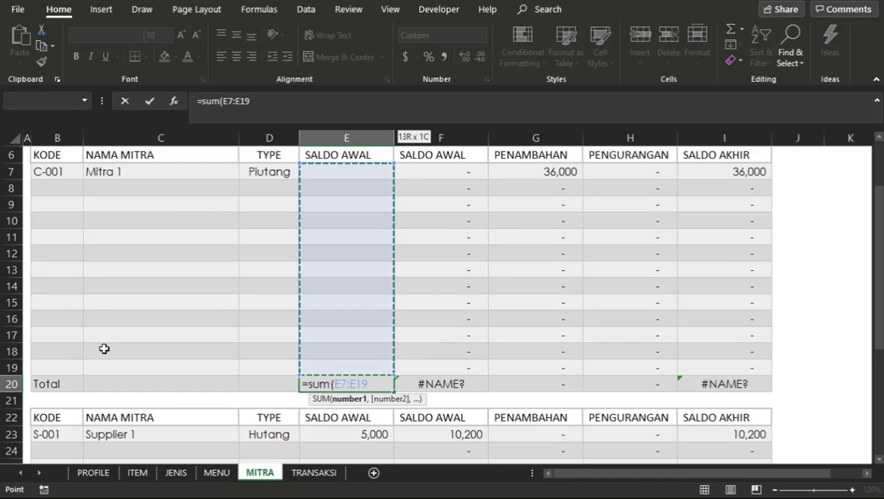
key("Return")
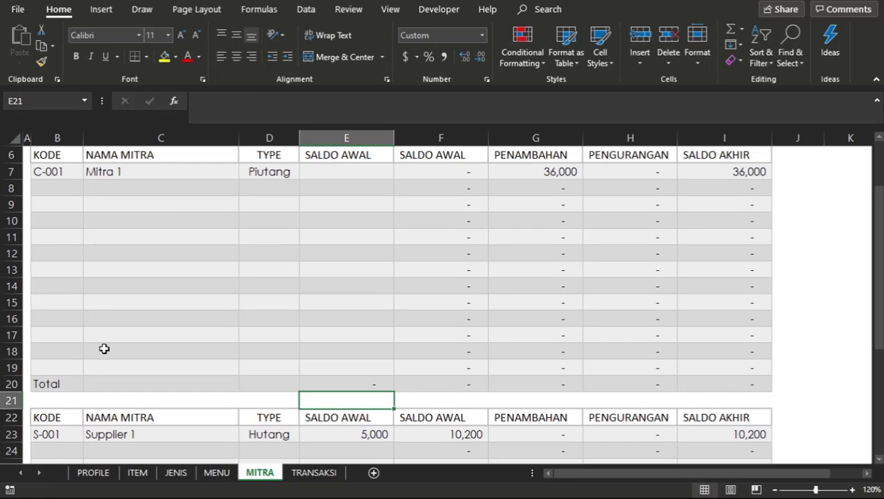
Copy the SUM formula from E20 into F20:I20 of the Piutang total row.
key("Up")
key("ctrl+c")
key("Right")
key("shift+Right")
key("shift+Right")
key("shift+Right")
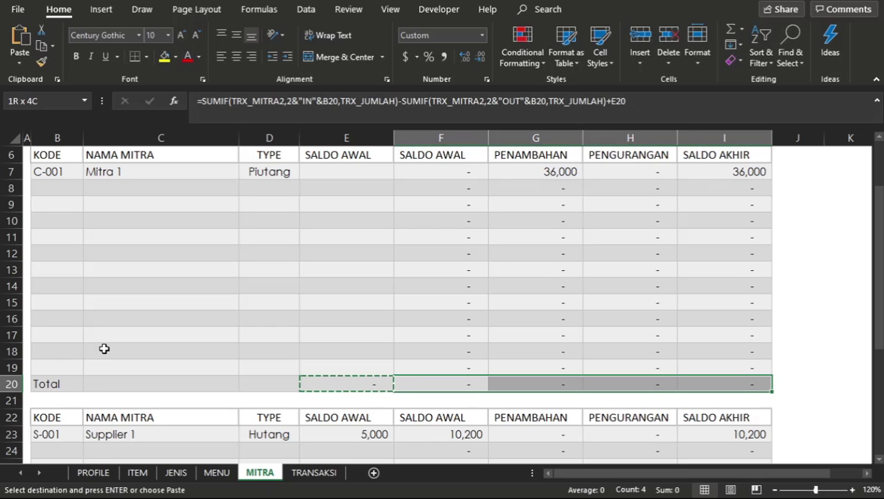
key("ctrl+v")
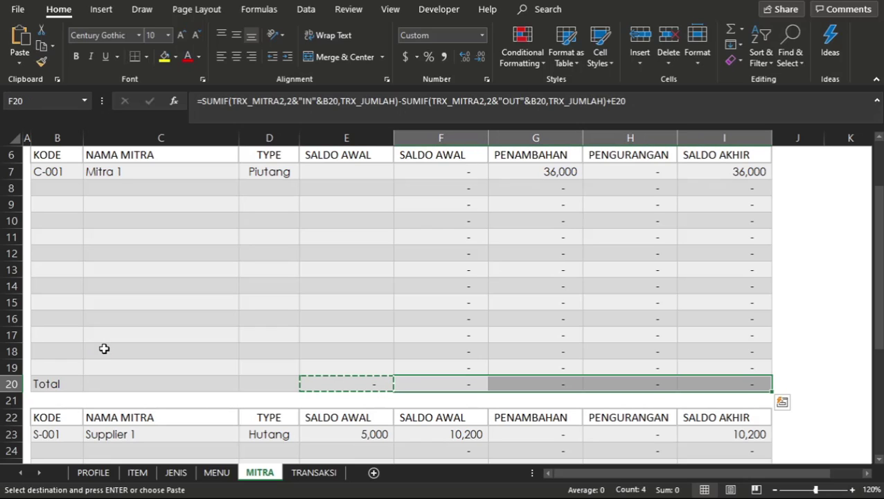
key("Escape")
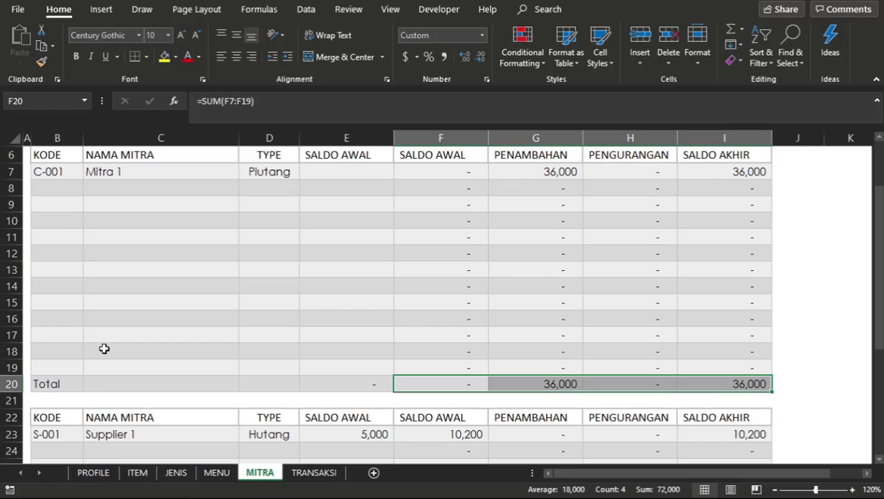
Extend the total row label in B20 to read Total Piutang.
left_click(232, 366)
left_click(365, 385)
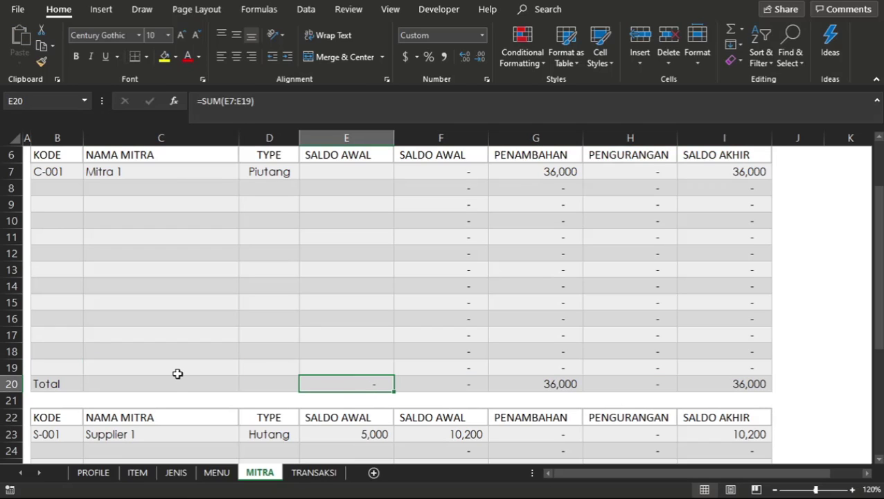
double_click(79, 382)
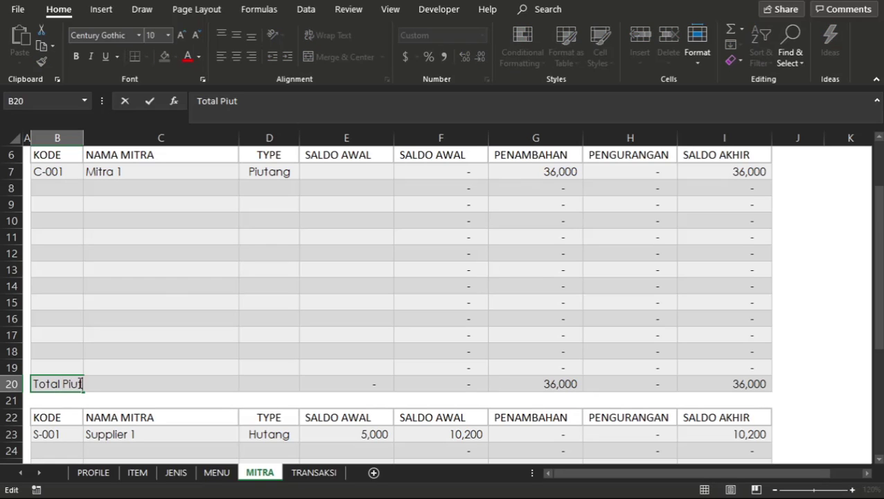
type("Piutang")
key("Return")
Enter the label Total Hutang in B36, the last row of the Hutang table.
key("Down")
key("Down")
key("Down")
key("Down")
key("Down")
key("Down")
key("Down")
key("Down")
key("Down")
key("Down")
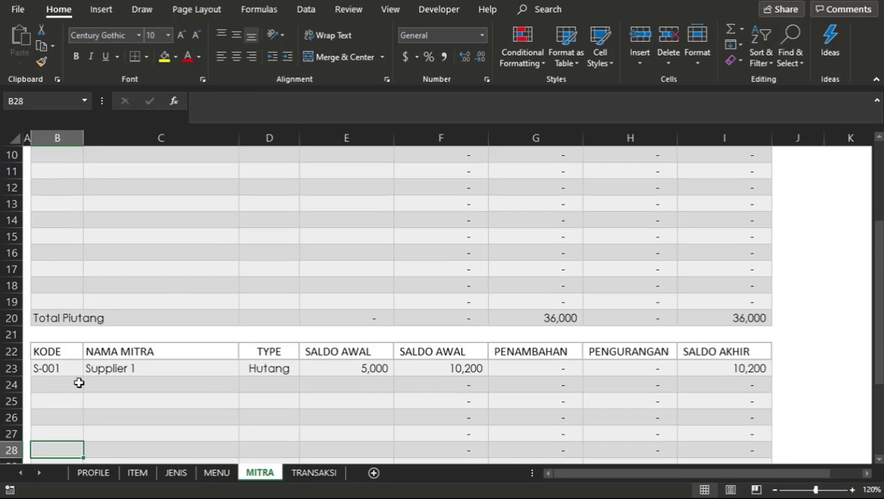
key("Down")
key("Down")
key("Down")
key("Down")
key("Down")
key("Down")
key("Down")
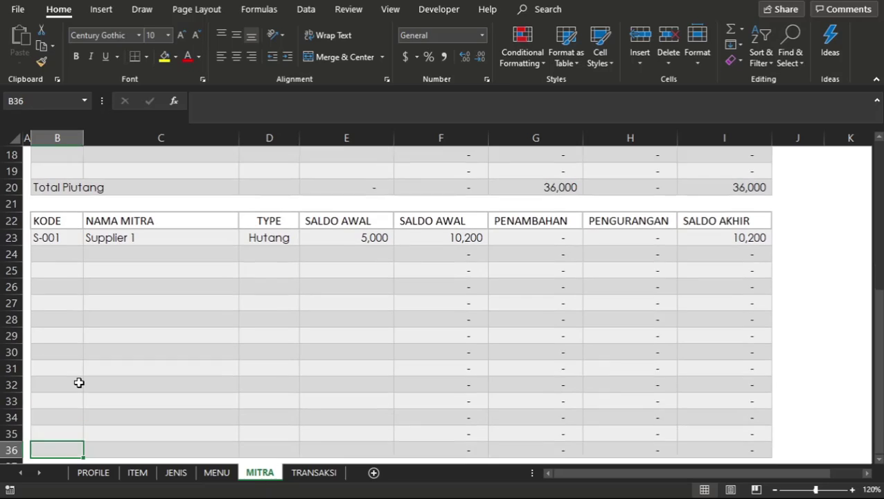
key("Up")
key("Up")
type("To")
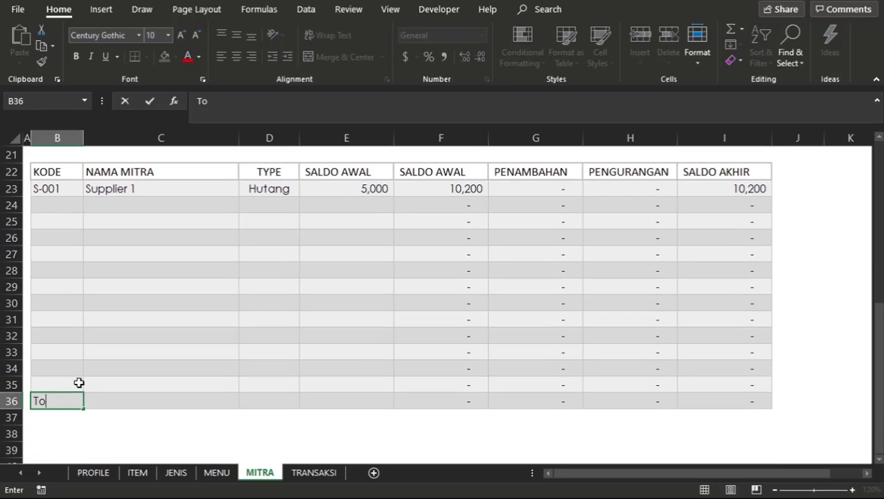
type("tal Hutang")
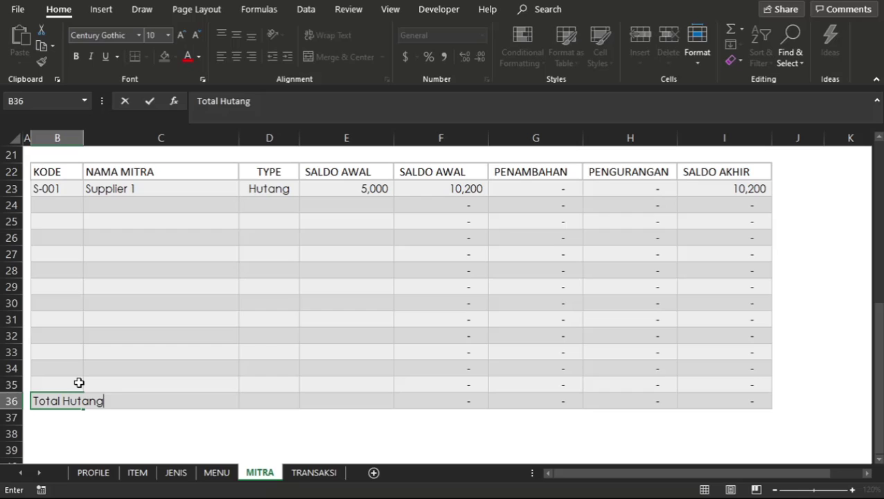
key("Return")
Enter the formula =SUM(E23:E35) in E36 of the Hutang total row.
key("Up")
key("Right")
key("Right")
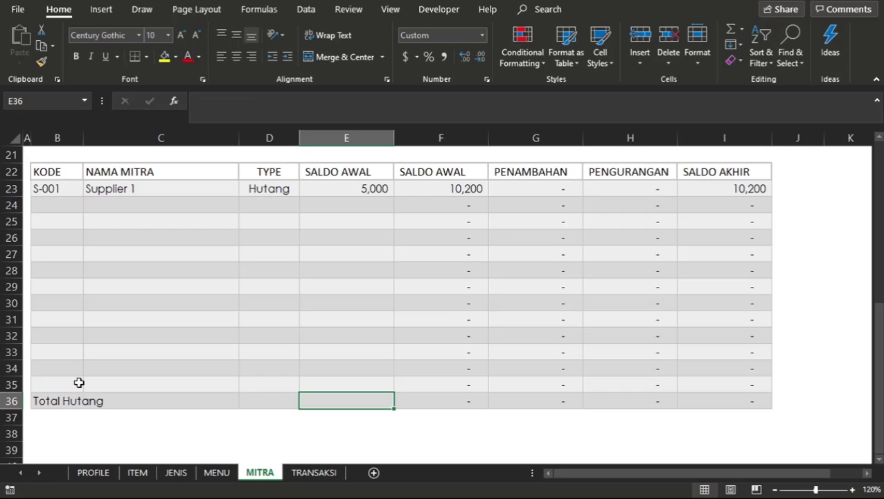
type("=sum(")
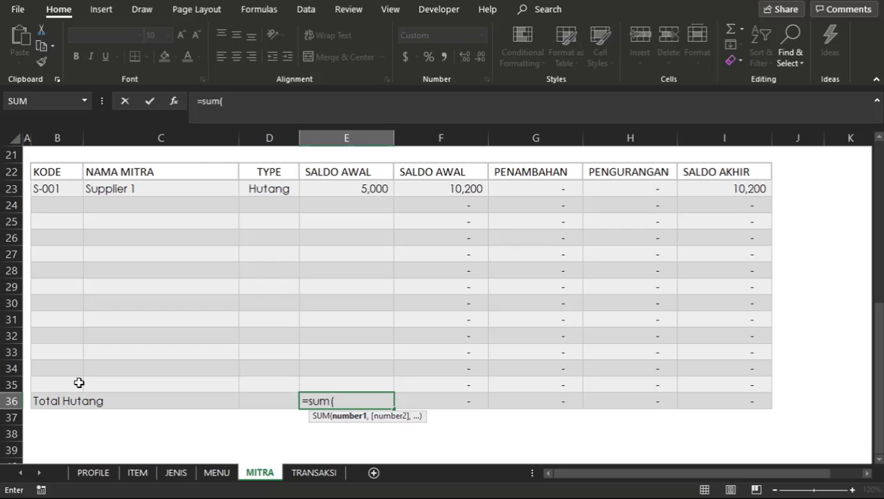
key("Up")
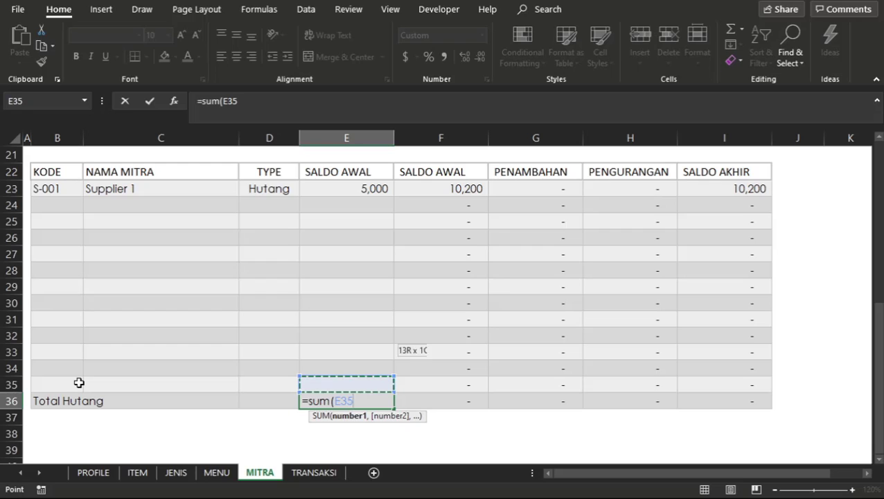
key("shift+Up")
key("shift+Up")
key("shift+Up")
key("shift+Up")
key("shift+Up")
key("shift+Up")
key("shift+Up")
key("shift+Up")
key("shift+Up")
key("shift+Up")
key("shift+Up")
key("shift+Up")
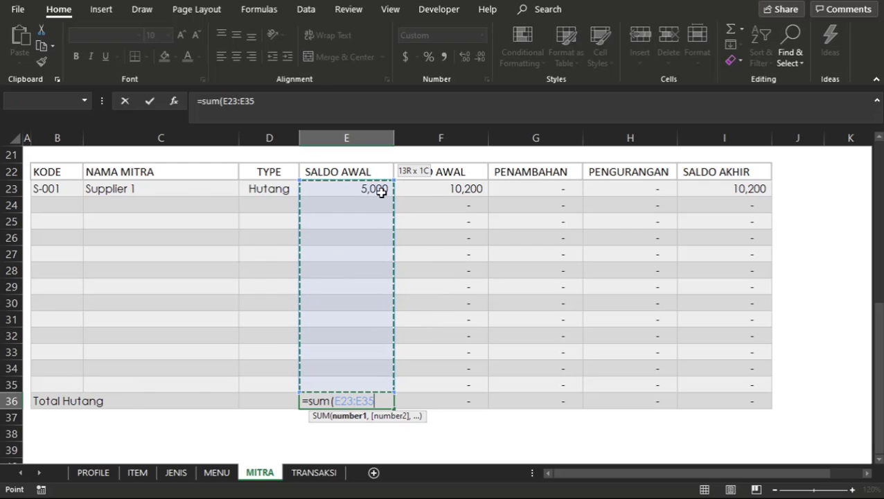
key("ctrl+Return")
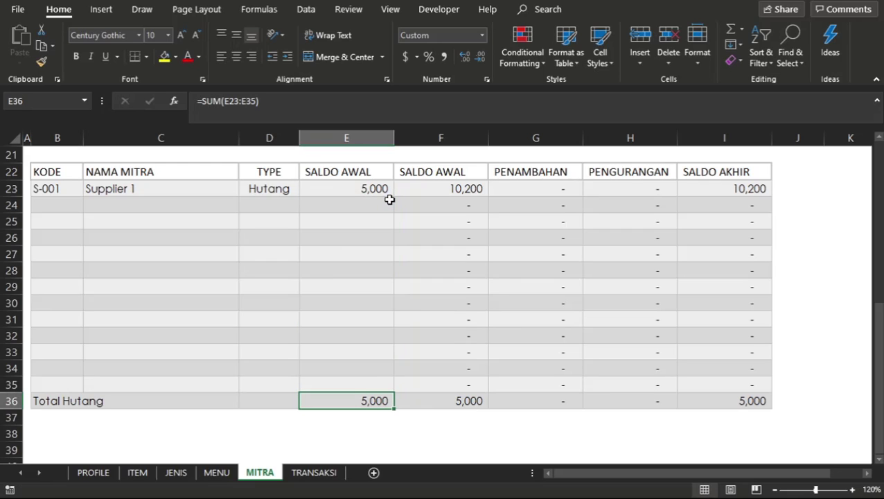
Copy the SUM formula from E36 into F36:I36 of the Hutang total row and check the copied totals.
key("ctrl+c")
key("Right")
key("shift+Right")
key("shift+Right")
key("shift+Right")
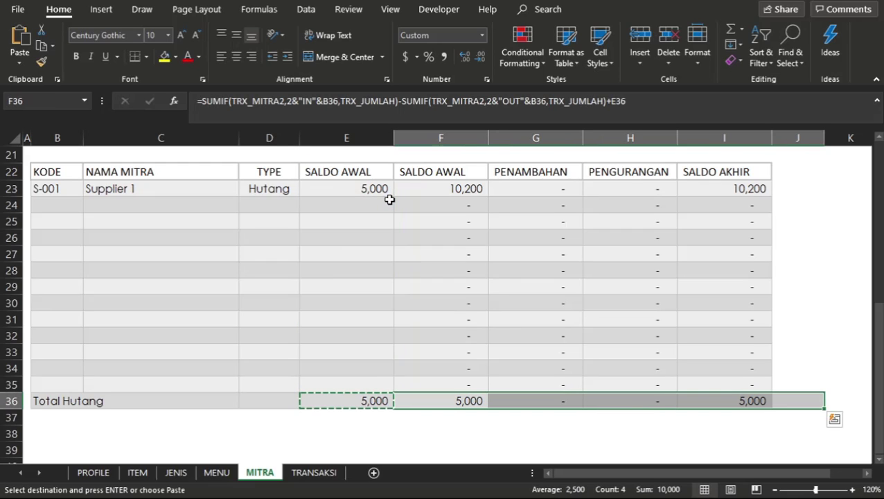
key("ctrl+v")
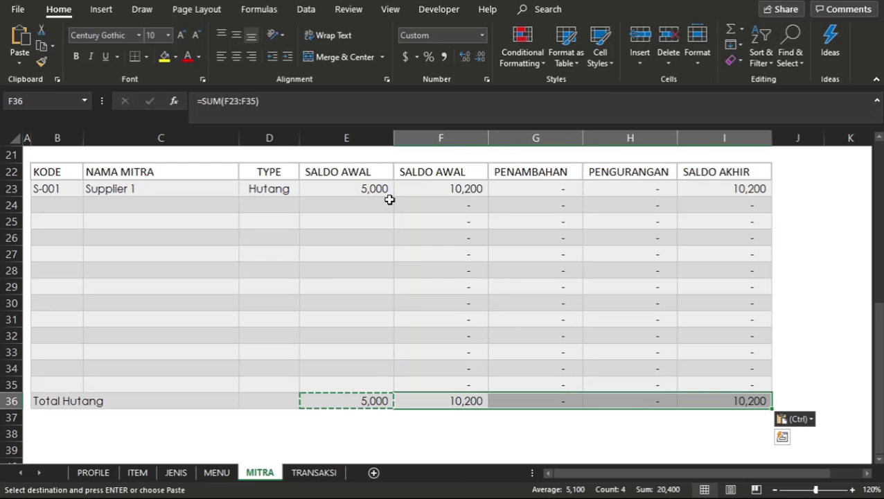
left_click(459, 237)
key("Escape")
left_click(472, 354)
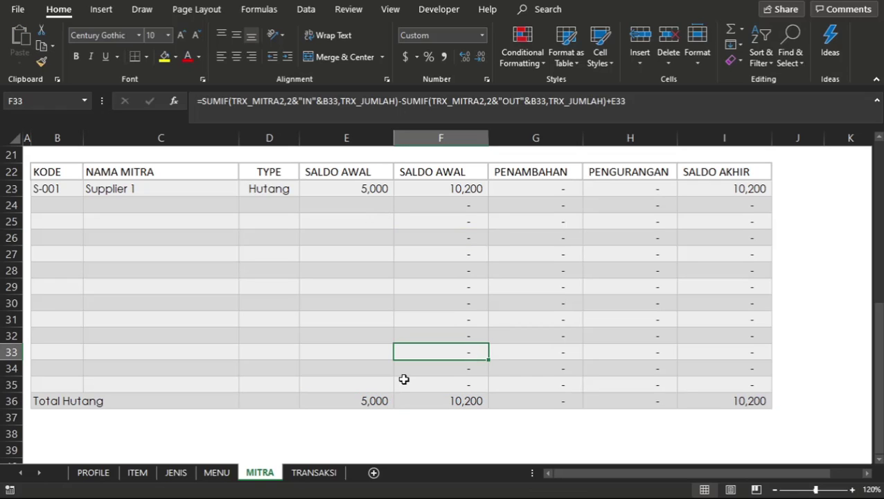
left_click(389, 401)
left_click(441, 399)
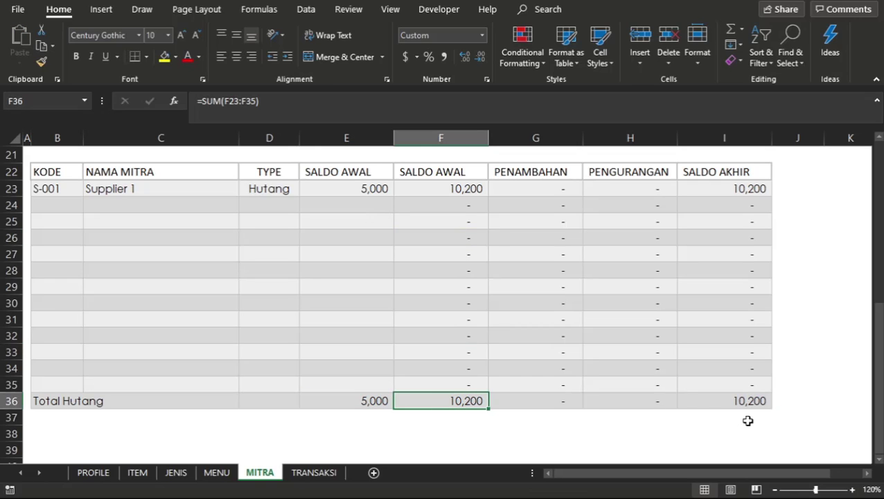
left_click(754, 401)
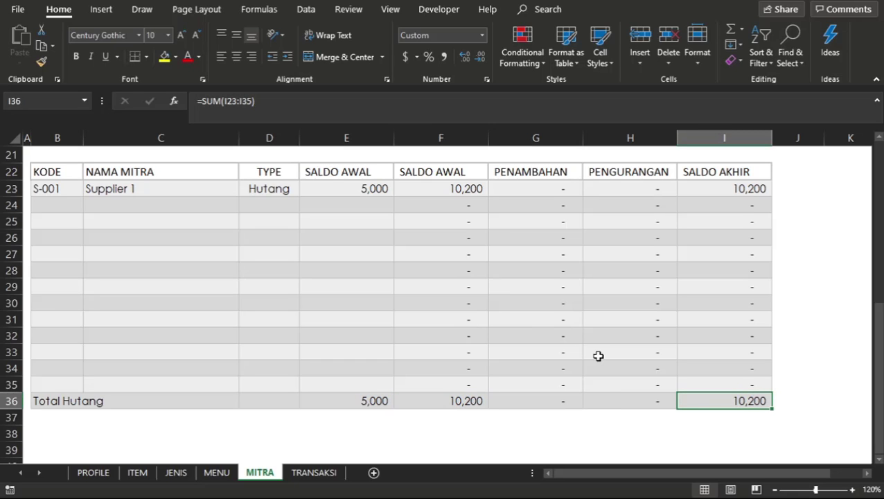
Register a second partner in row 8 of the Piutang table with code C-002 and name Mitra 2.
scroll(597, 355, "up", 6)
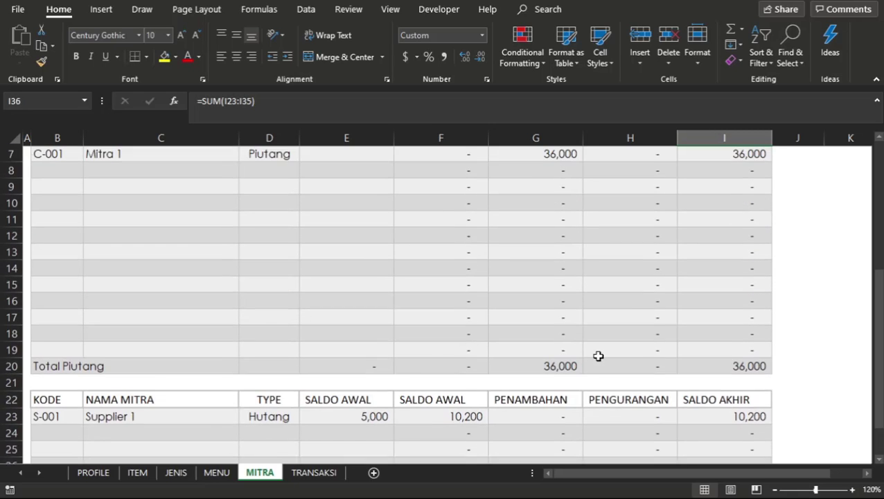
scroll(597, 355, "up", 1)
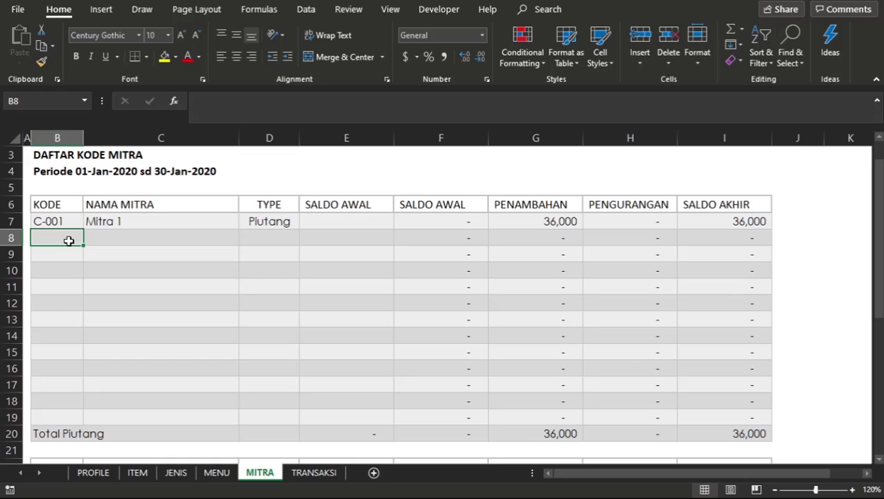
type("C-002")
key("Return")
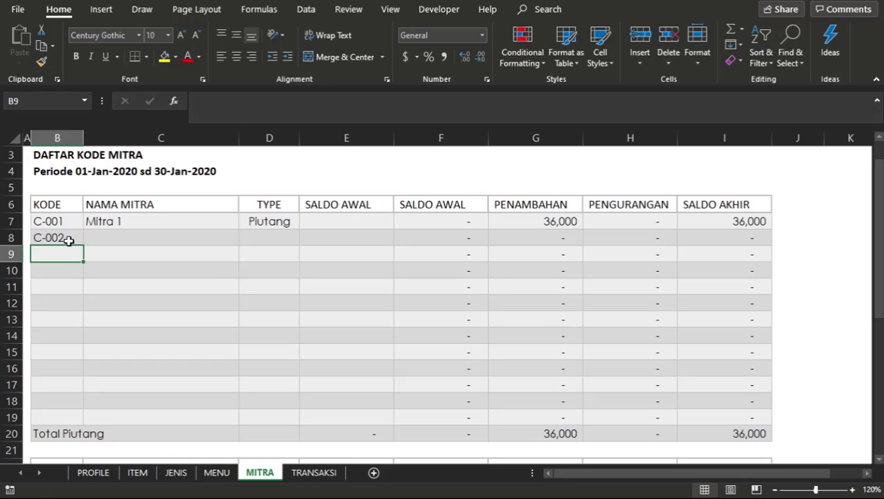
key("Up")
key("Right")
type("Mit")
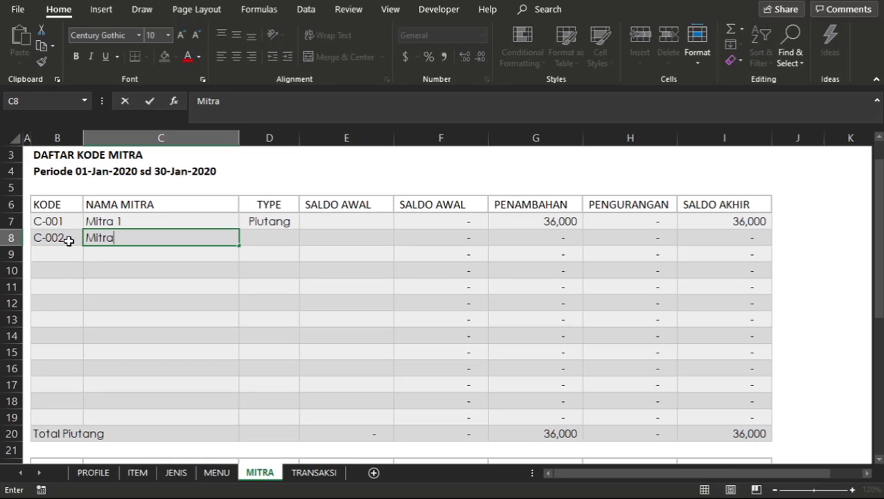
key("Return")
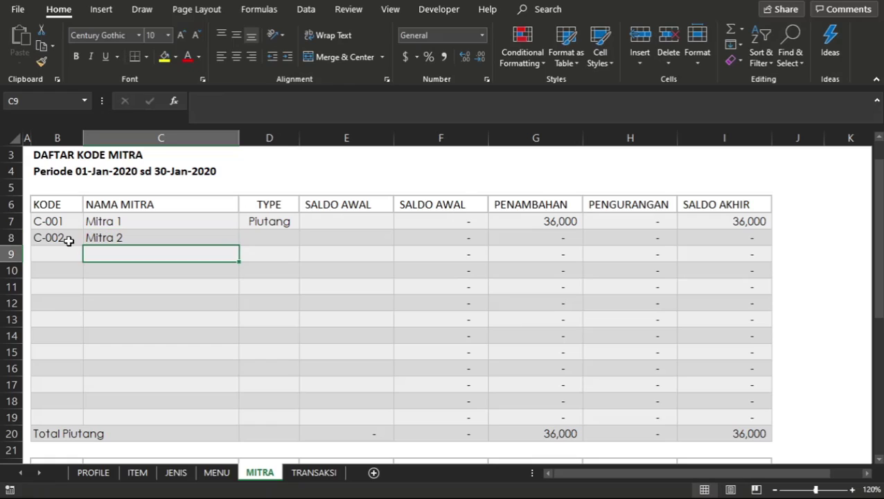
Set the type of partner Mitra 2 in D8 to Piutang.
left_click(291, 227)
left_click(270, 253)
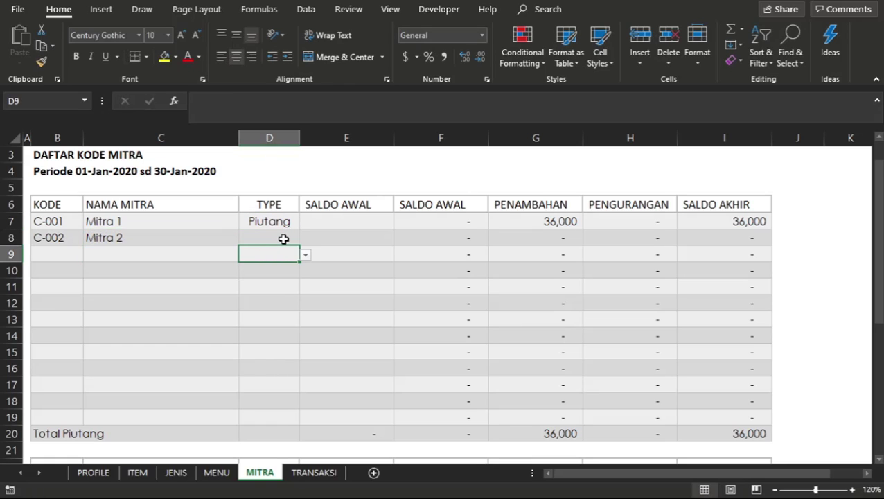
left_click(284, 238)
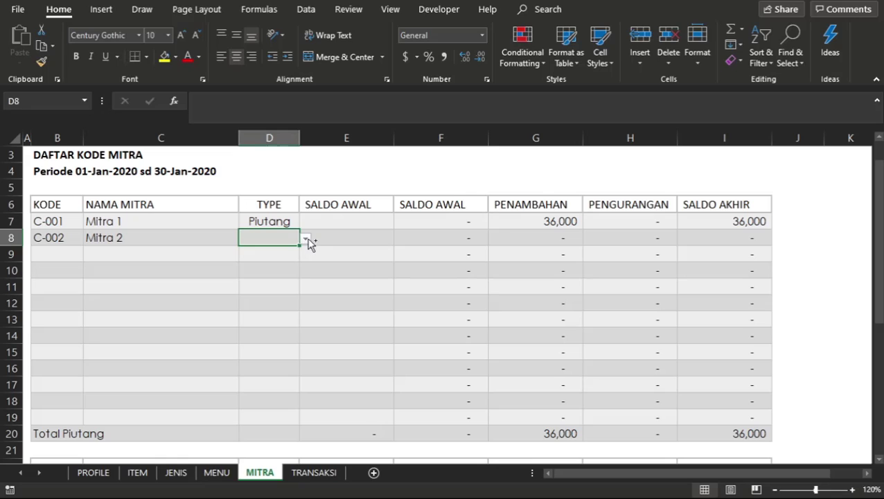
left_click(305, 238)
left_click(291, 247)
left_click(341, 263)
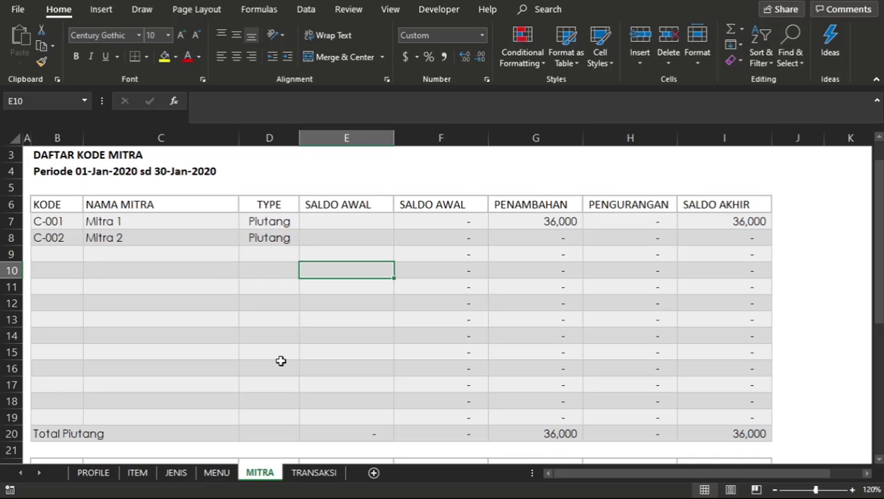
Examine the finished reference workbook's TRANSAKSI entries and the Saldo Awal and Penambahan formulas on its MITRA sheet.
left_click(316, 472)
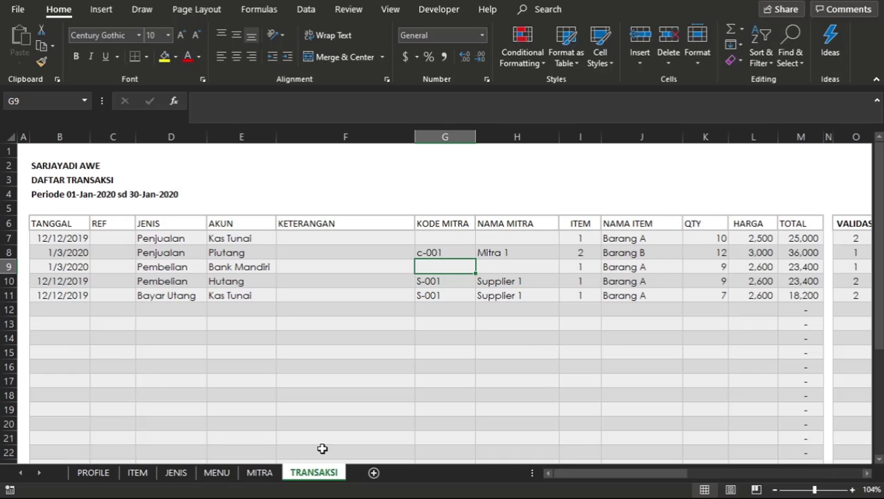
left_click(435, 354)
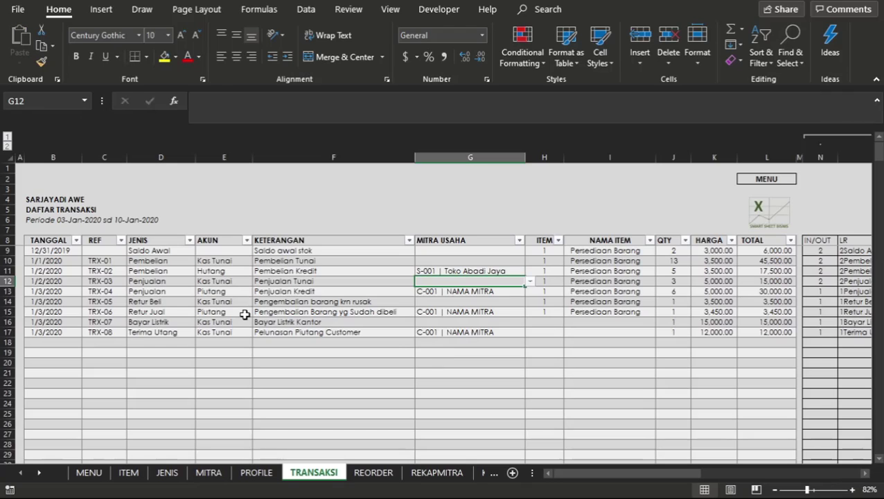
left_click(242, 311)
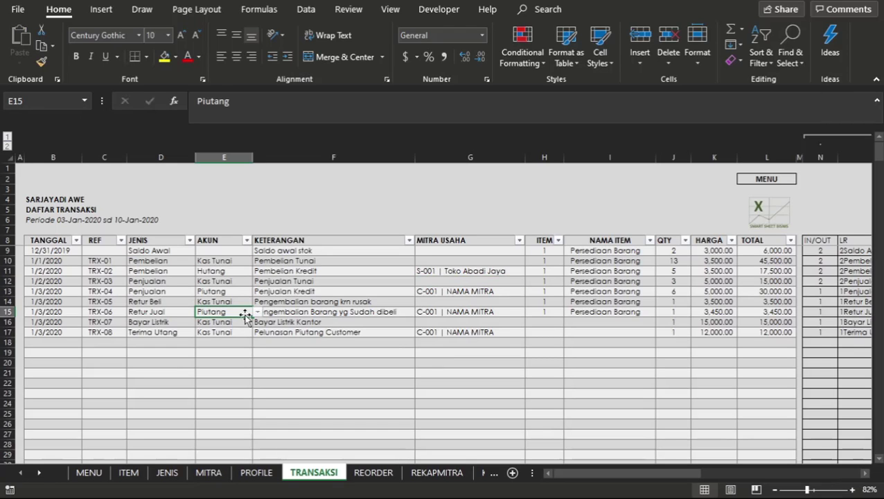
left_click(566, 310)
scroll(566, 310, "right", 3)
scroll(566, 310, "left", 3)
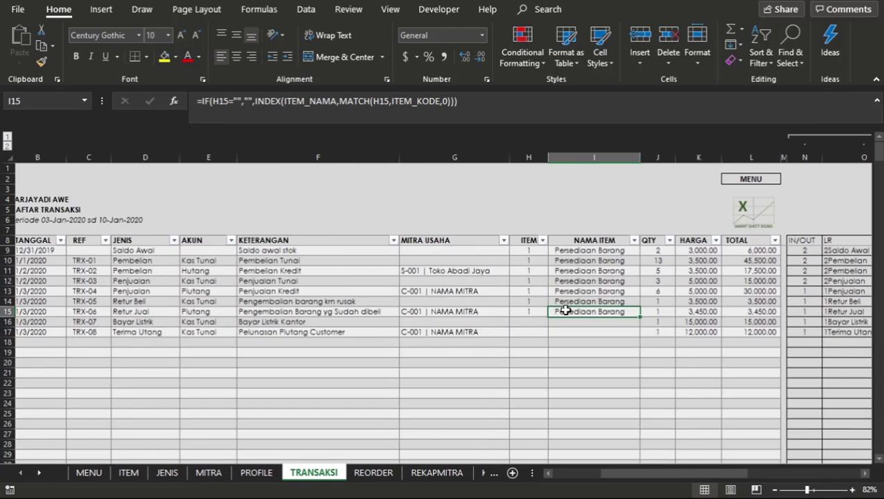
left_click(220, 475)
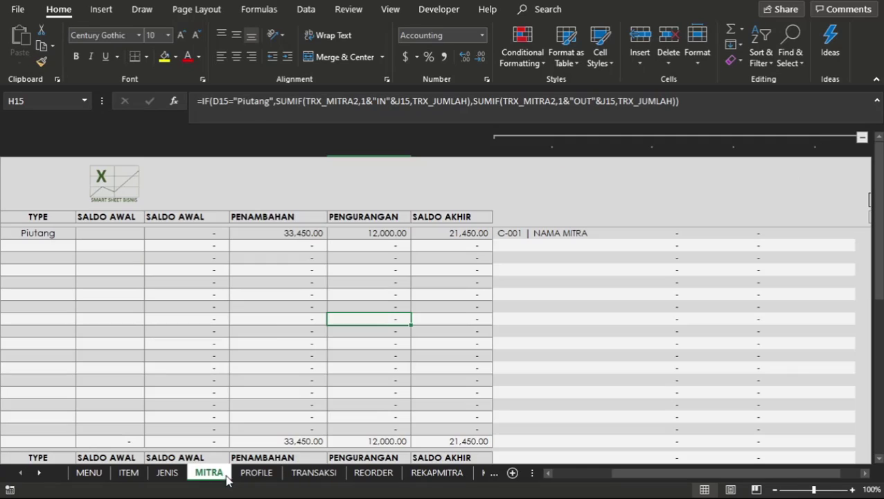
left_click(306, 234)
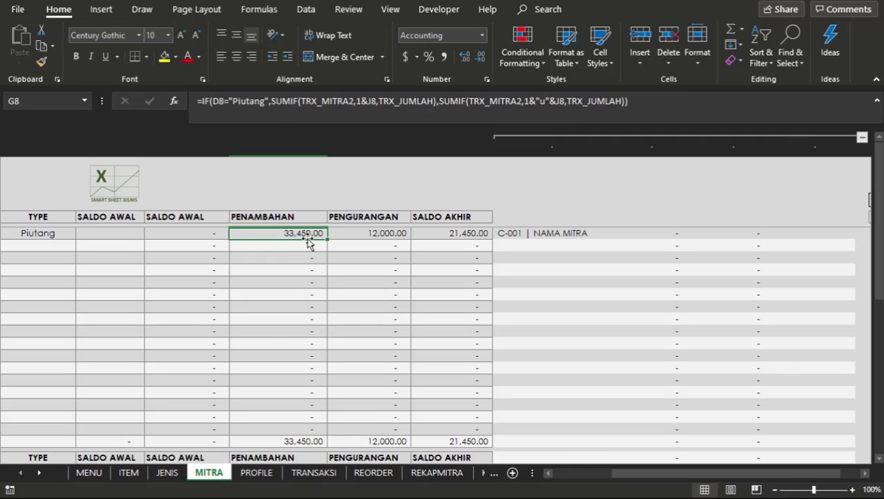
left_click(194, 245)
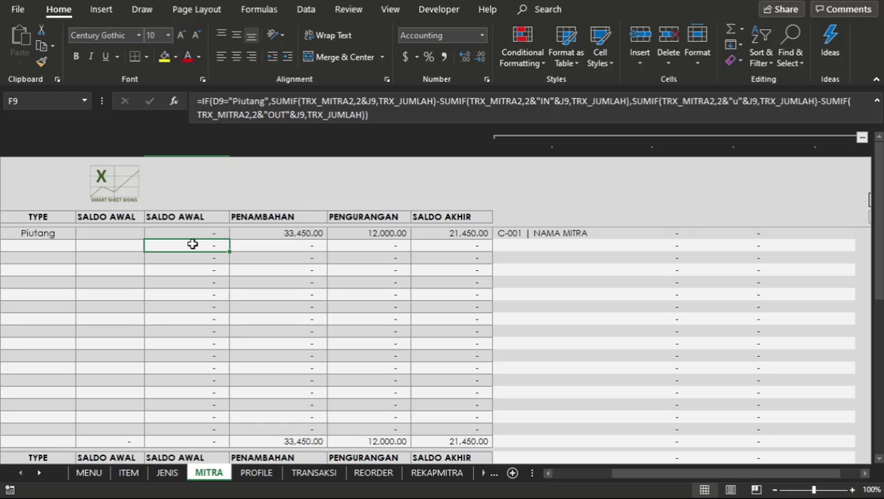
left_click(255, 248)
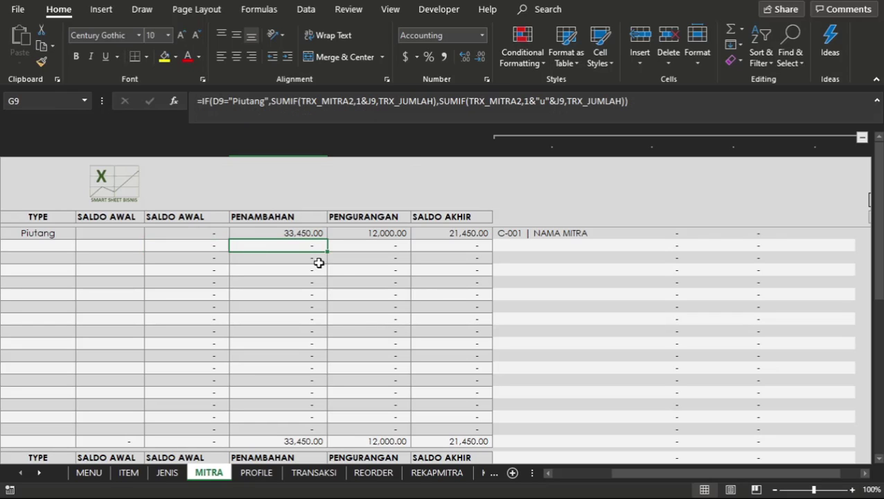
left_click(338, 271)
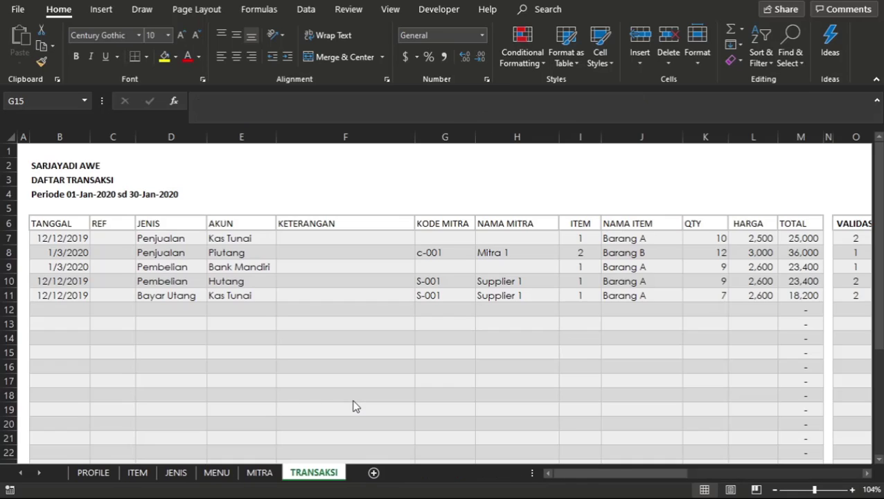
left_click(444, 351)
left_click(549, 343)
scroll(548, 346, "right", 1)
scroll(549, 346, "left", 1)
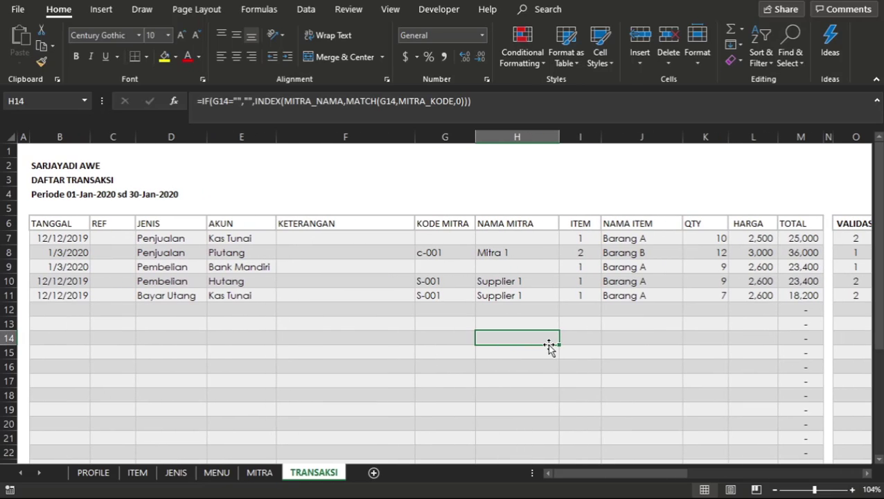
left_click(75, 267)
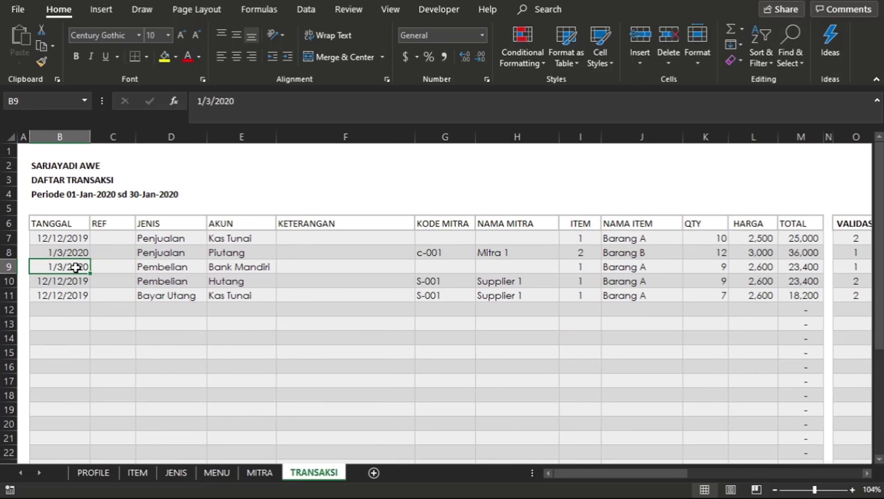
key("shift+Right")
key("shift+Right")
key("shift+Right")
key("shift+Right")
key("shift+Right")
key("shift+Right")
key("shift+Right")
key("shift+Right")
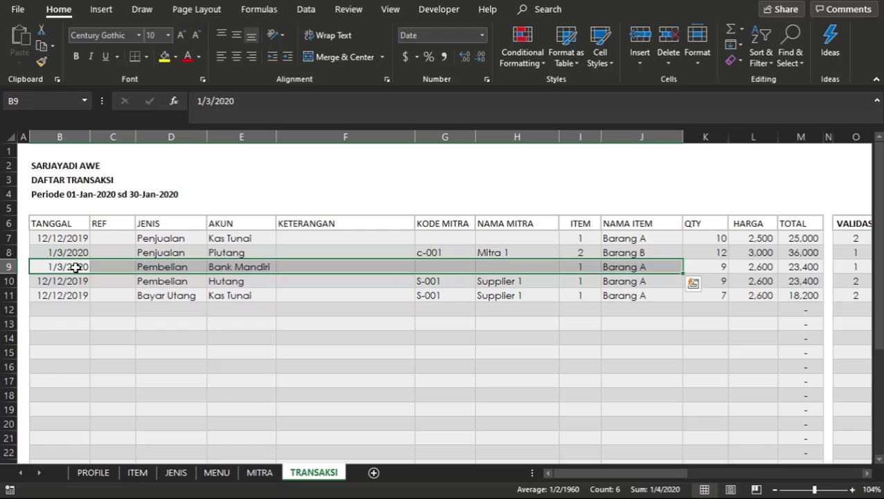
key("Up")
key("Up")
key("Down")
key("Down")
key("Down")
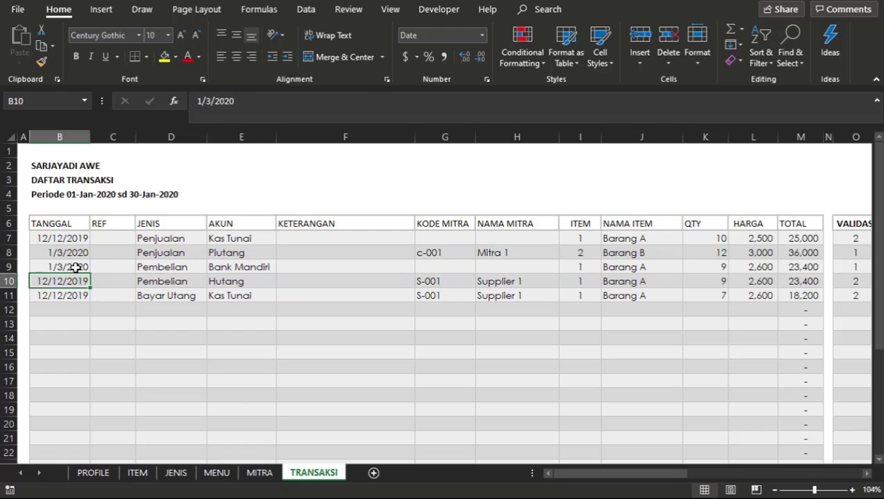
Copy the Penjualan Piutang transaction from row 8 of the TRANSAKSI sheet into the empty row 12.
key("Up")
key("Up")
key("shift+Right")
key("shift+Right")
key("shift+Right")
key("shift+Right")
key("shift+Right")
key("shift+Right")
key("shift+Right")
key("shift+Right")
key("shift+Right")
key("shift+Right")
key("shift+Right")
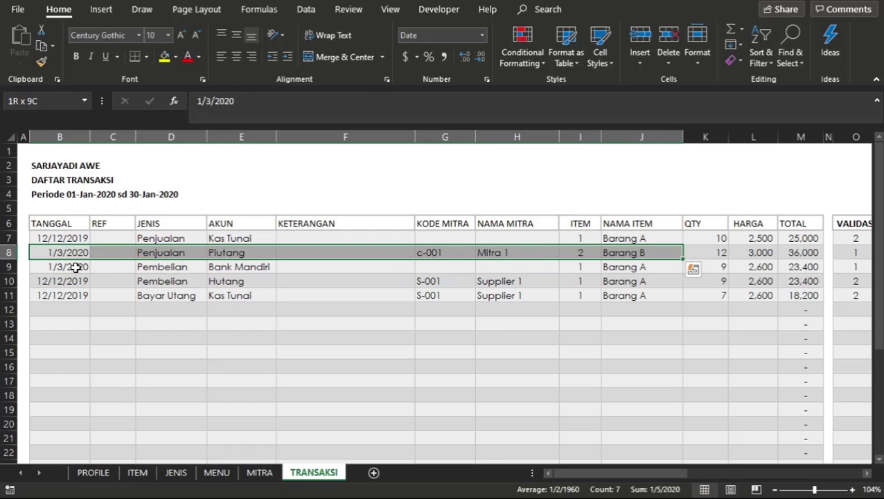
key("ctrl+c")
key("Down")
key("Down")
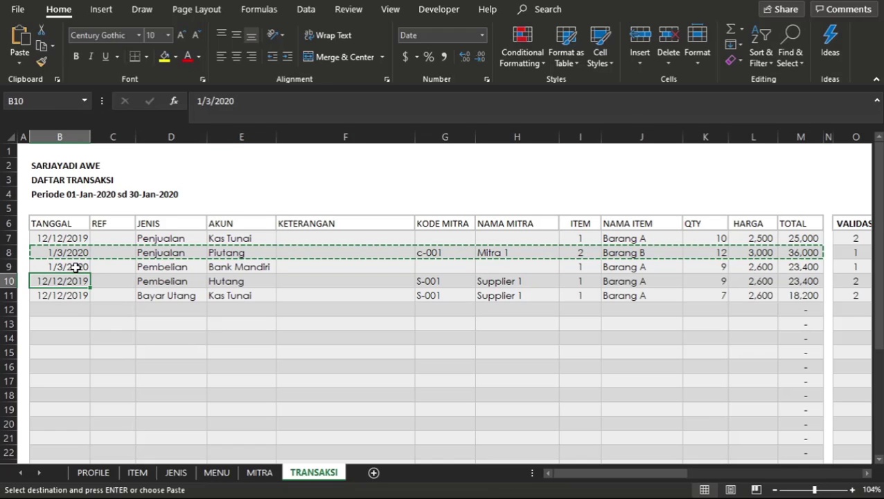
key("Down")
key("Down")
key("Down")
key("Down")
key("Down")
key("Down")
key("Up")
key("Up")
key("Up")
key("Up")
key("Return")
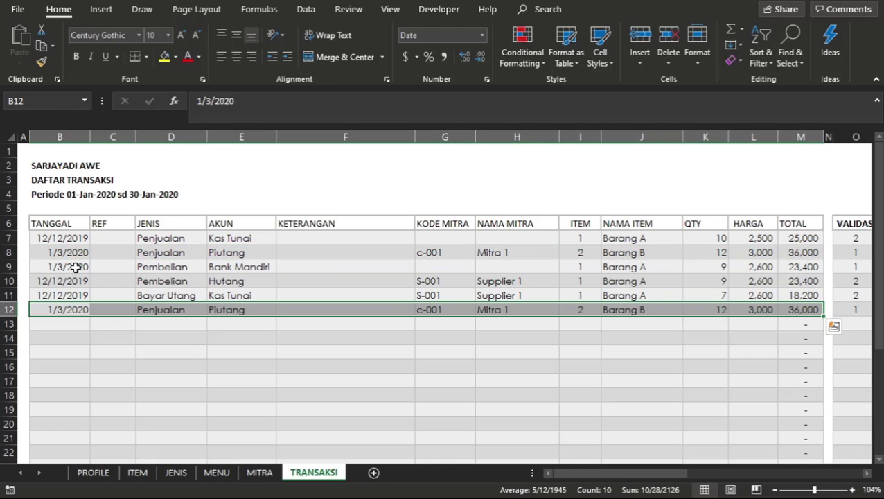
Change the date of the copied transaction in B12 to 1/4/2020.
left_click(66, 310)
double_click(66, 309)
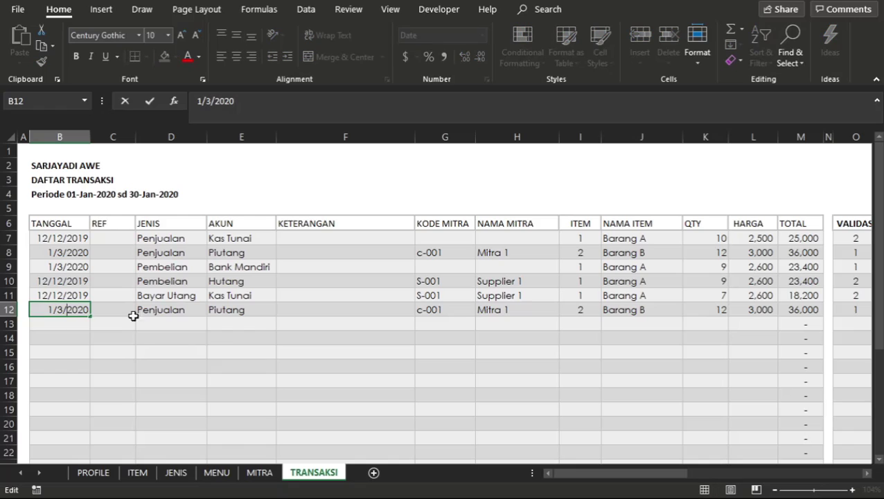
key("BackSpace")
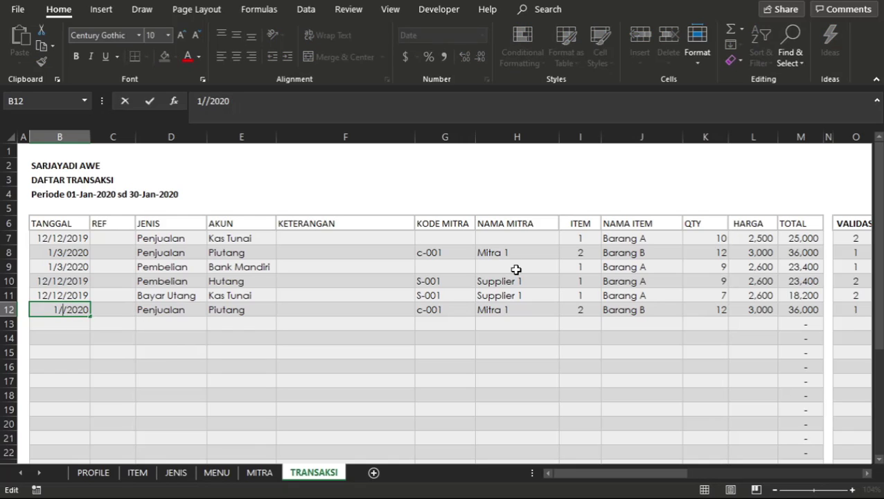
type("4")
key("Return")
key("Up")
key("Right")
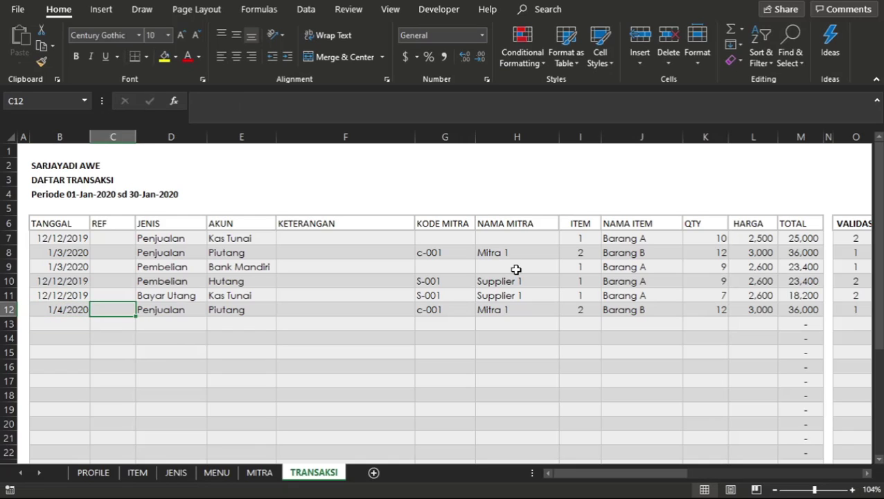
Set the partner code of the copied transaction in G12 to c-002 and review its total.
key("Right")
left_click(234, 310)
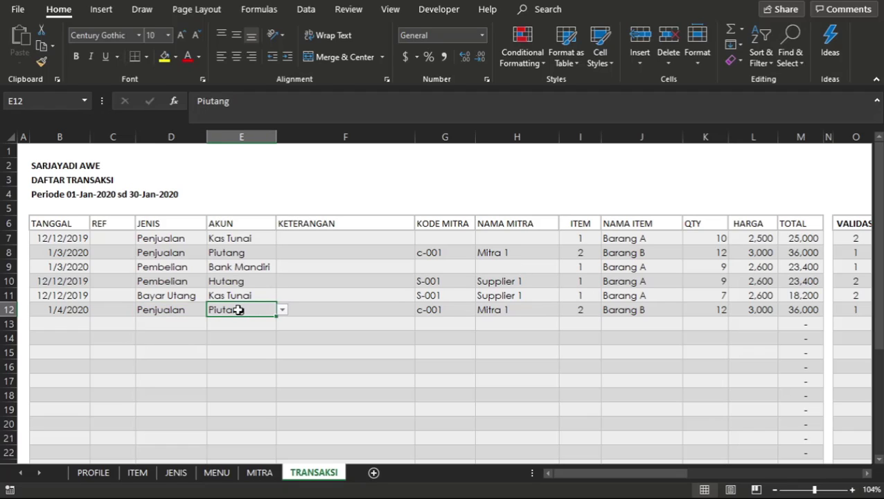
left_click(378, 310)
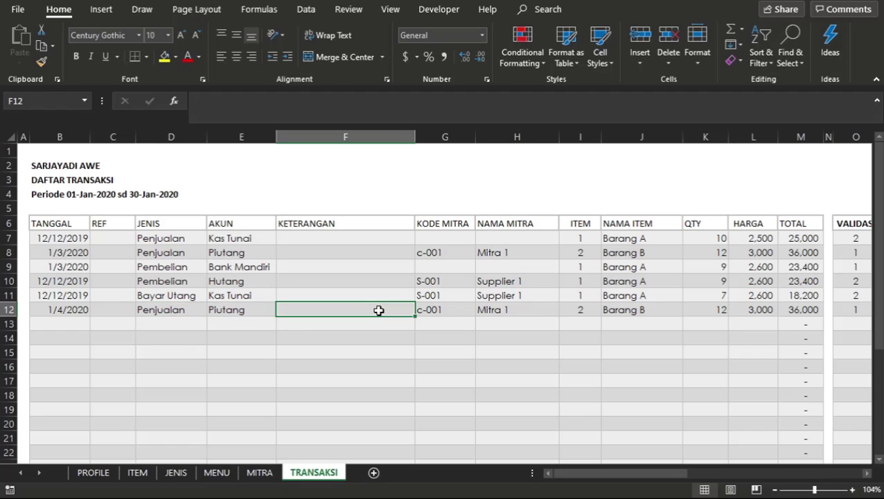
double_click(435, 309)
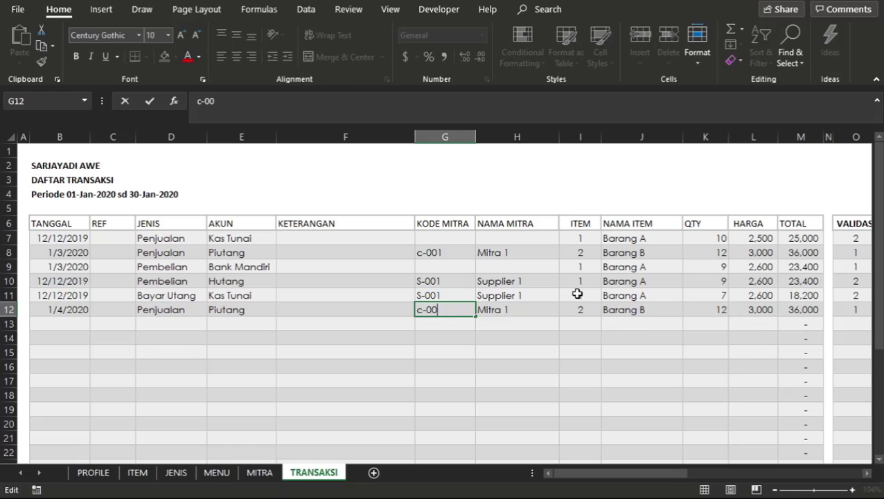
key("Return")
left_click(667, 319)
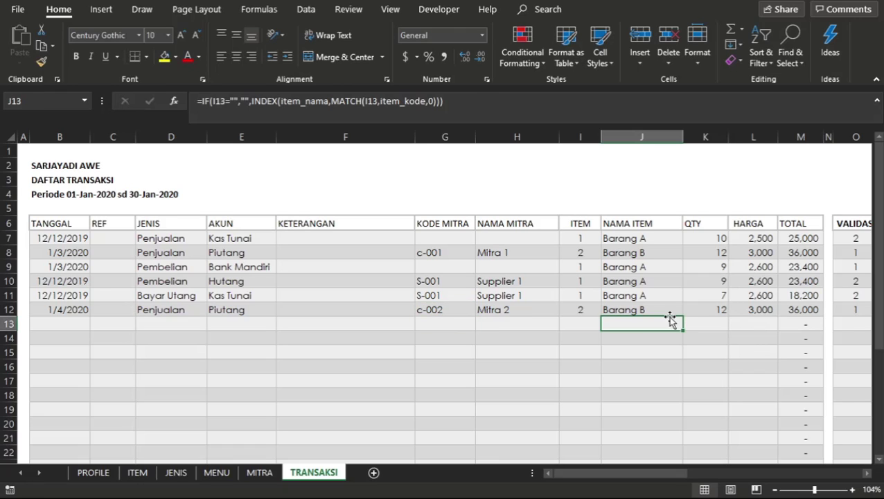
left_click(786, 309)
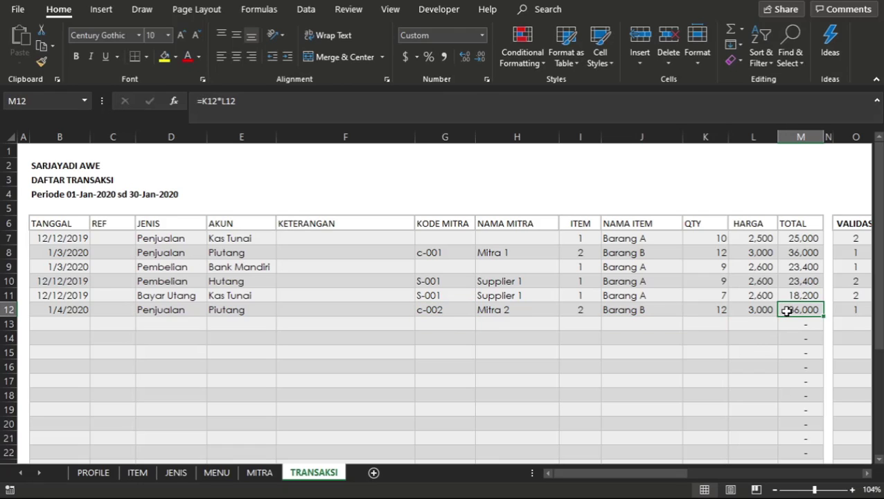
Check the Penambahan amounts of both Piutang partners on the MITRA sheet against the total row.
left_click(248, 475)
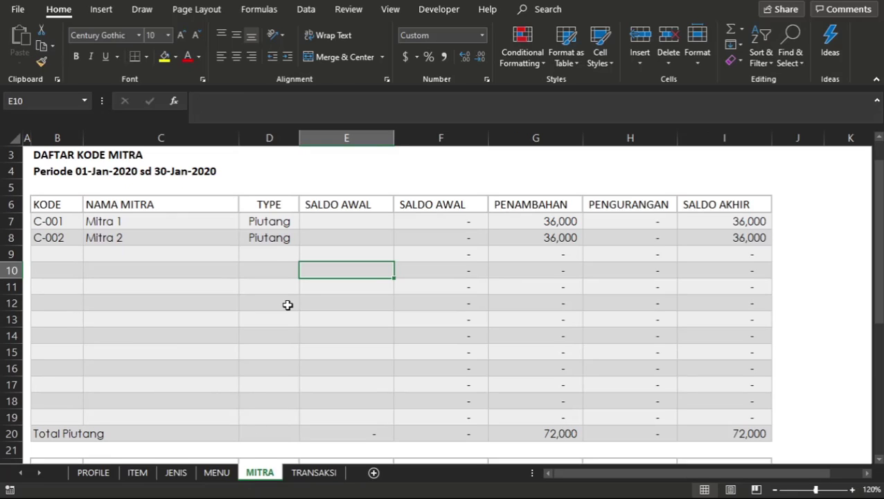
left_click(288, 304)
left_click(502, 232)
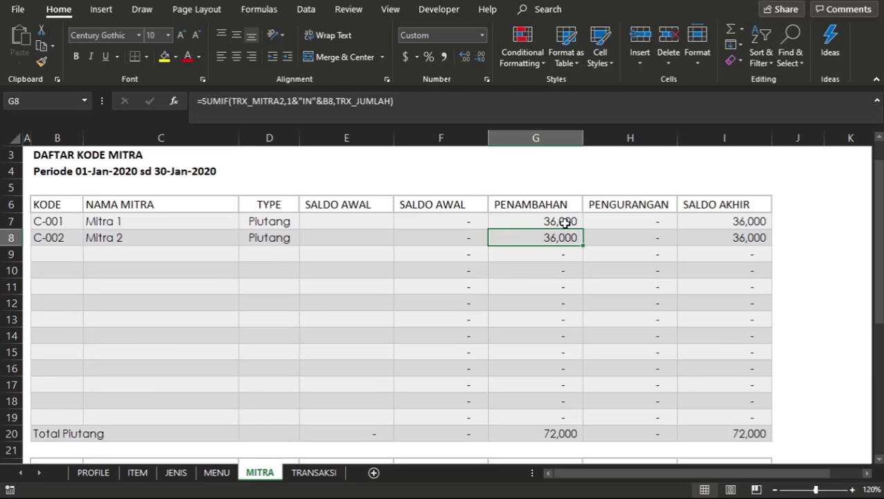
left_click_drag(564, 221, 563, 240)
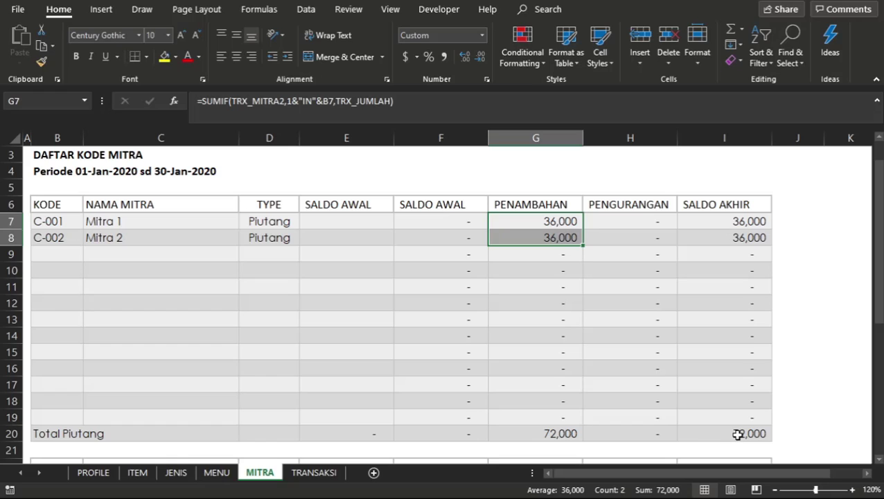
Start a new transaction in row 13 of the TRANSAKSI sheet by copying the date 1/4/2020 from row 12.
left_click(736, 434)
left_click(339, 352)
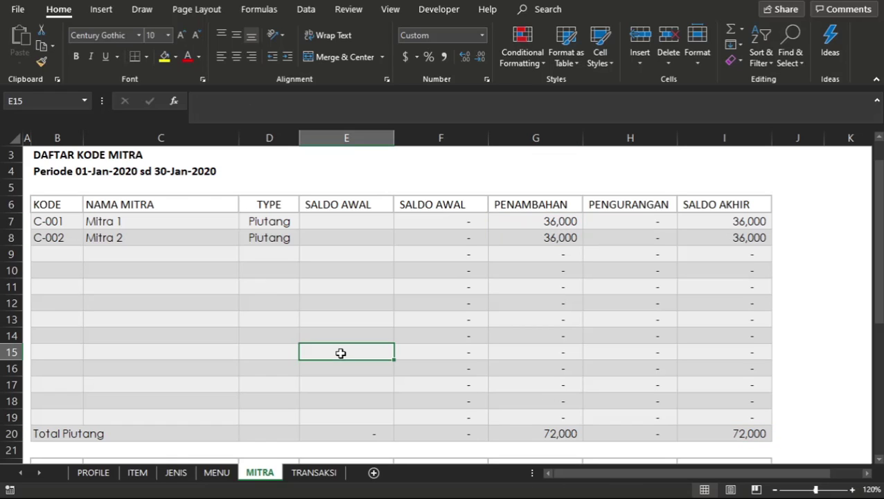
left_click(291, 472)
left_click(69, 307)
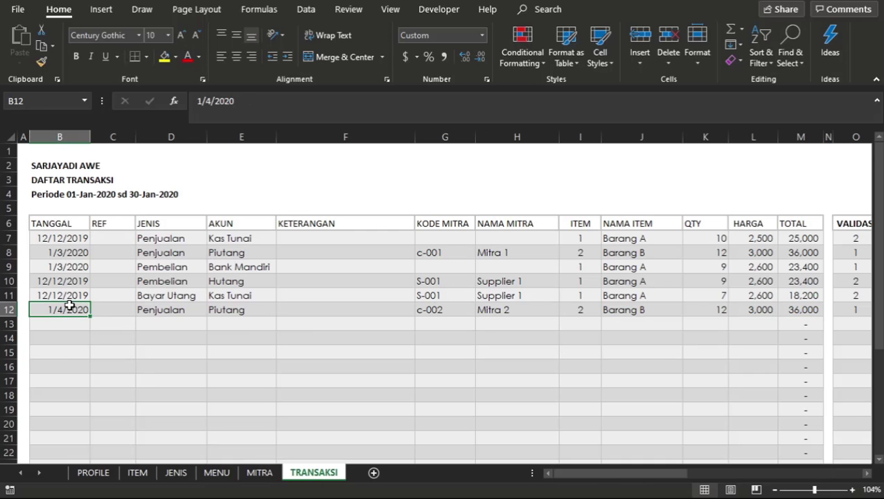
key("shift+Right")
key("shift+Right")
key("Down")
key("ctrl+d")
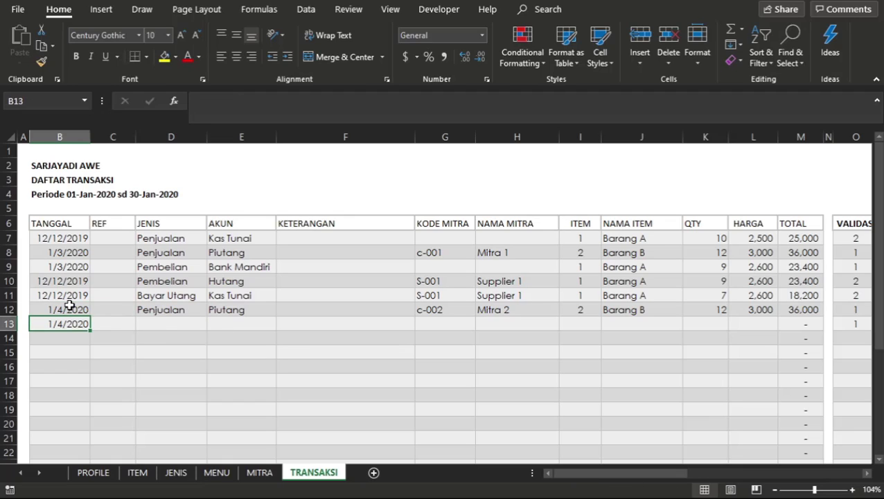
Set the JENIS of the transaction in D13 to Terima Utang.
left_click(156, 327)
left_click(214, 324)
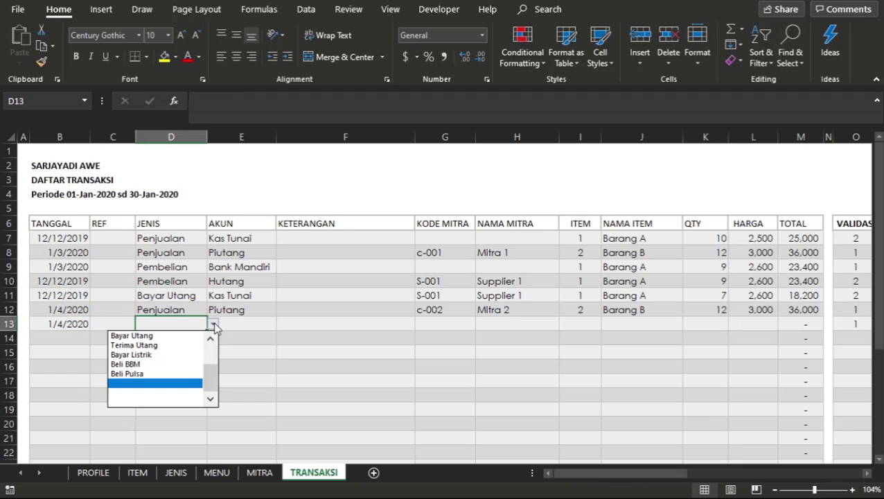
scroll(214, 370, "up", 3)
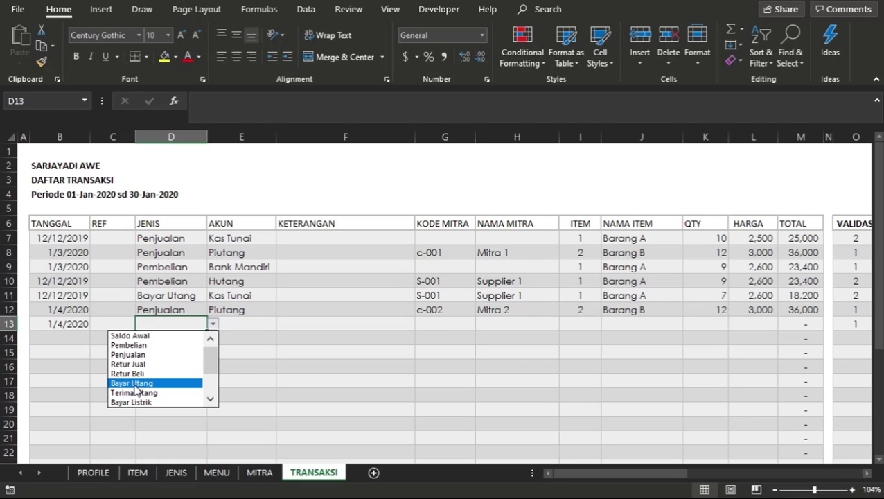
left_click(130, 394)
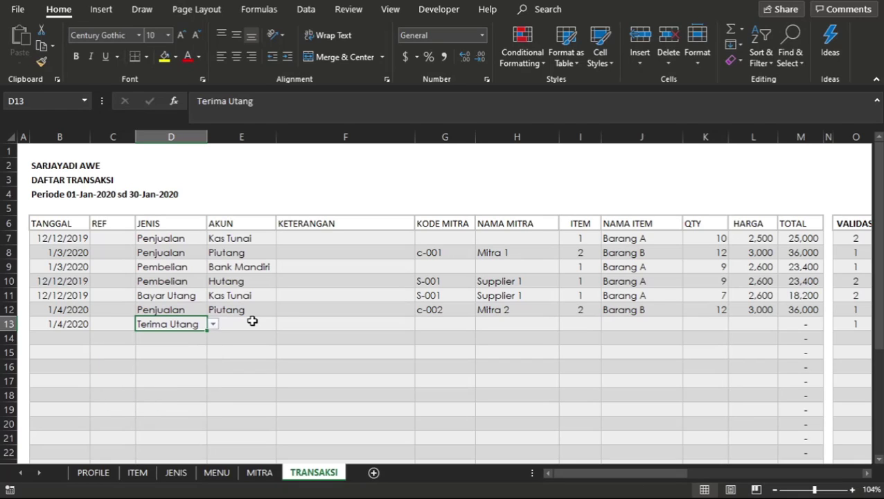
Set the AKUN of the transaction in E13 to Bank Mandiri.
left_click(252, 321)
left_click(283, 324)
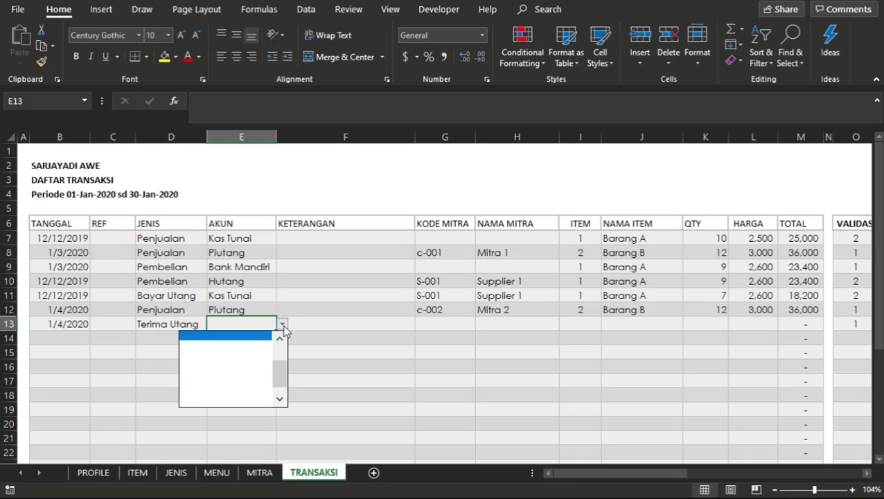
left_click_drag(280, 386, 279, 355)
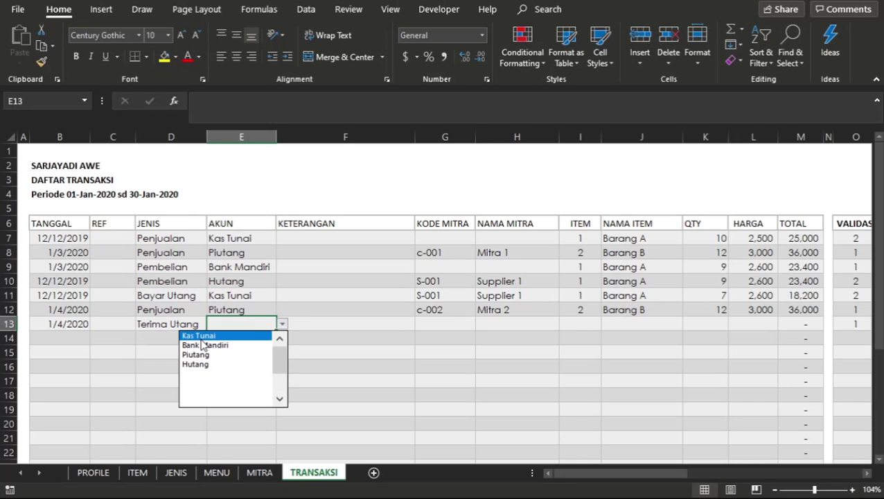
left_click(202, 345)
Fill the partner code c-002 from row 12 down into G13.
left_click(405, 325)
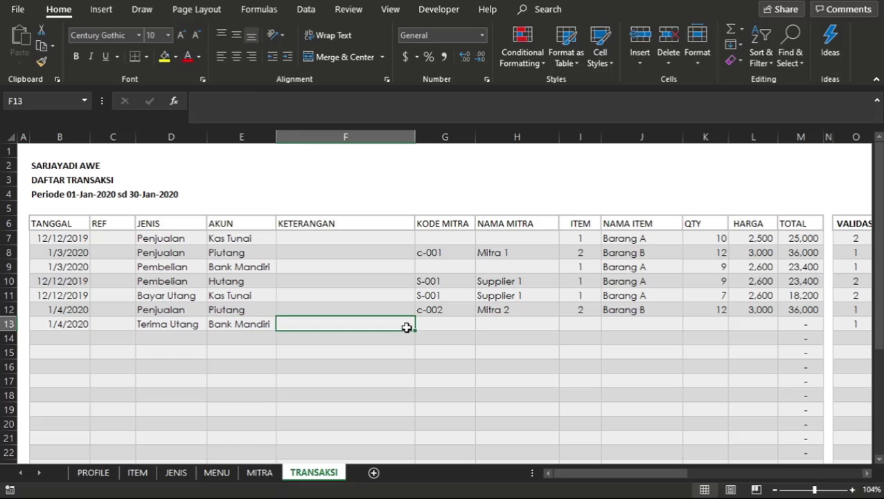
left_click(446, 325)
key("ctrl+d")
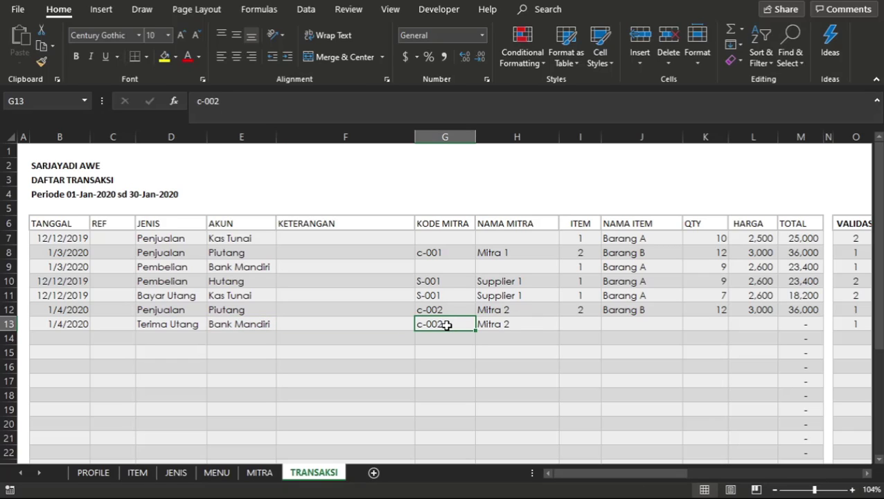
Review the item, item name and quantity cells of row 13 against the item codes in the rows above.
left_click(613, 315)
left_click(572, 320)
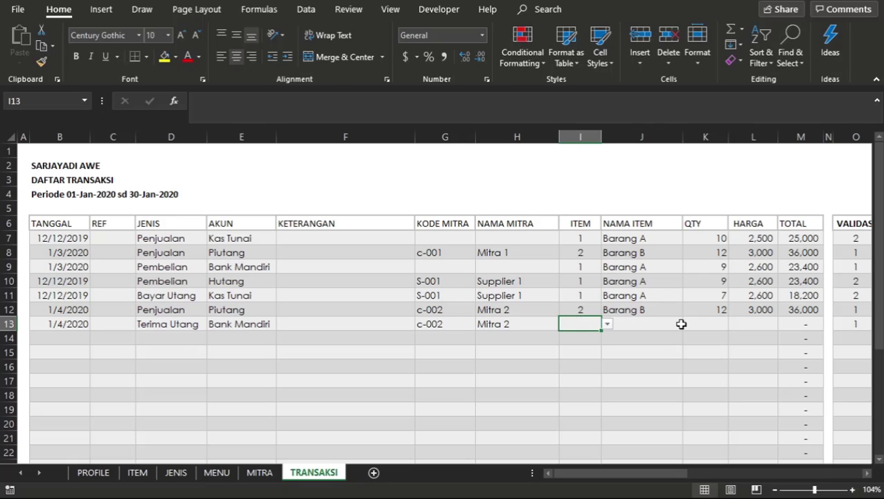
key("Right")
key("Right")
key("Left")
key("Left")
key("Right")
key("Right")
key("Right")
key("Left")
key("Left")
key("Left")
key("Up")
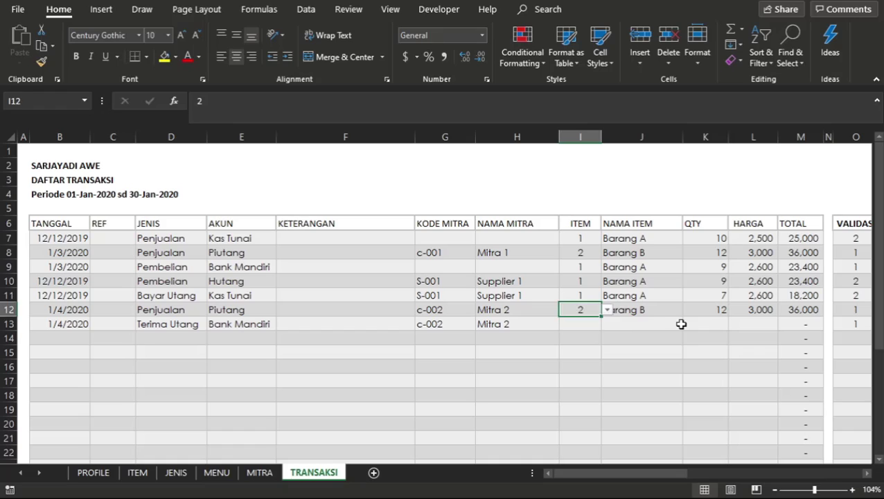
key("Up")
key("Up")
key("Up")
key("Down")
key("Down")
key("Down")
key("Down")
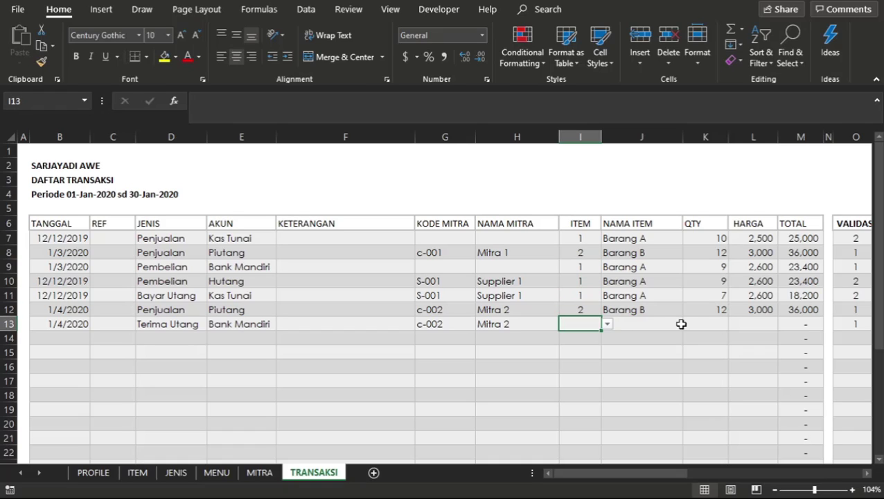
Enter a quantity of 1 in K13 and a price of 20000 in L13, leaving the item code empty.
key("Right")
key("Right")
type("1")
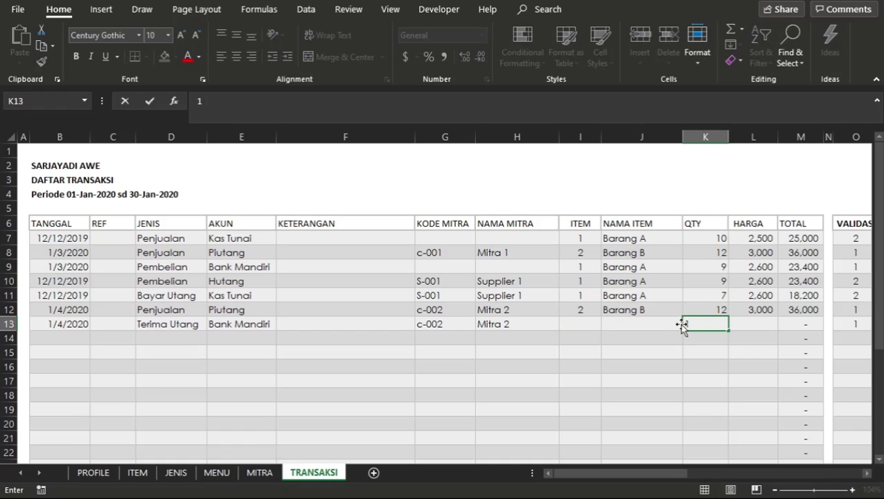
key("Return")
key("Up")
key("Right")
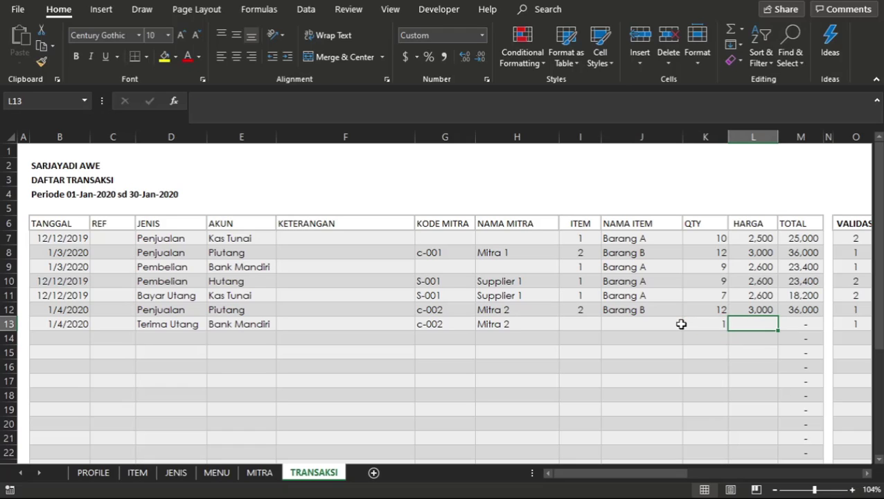
type("20,00")
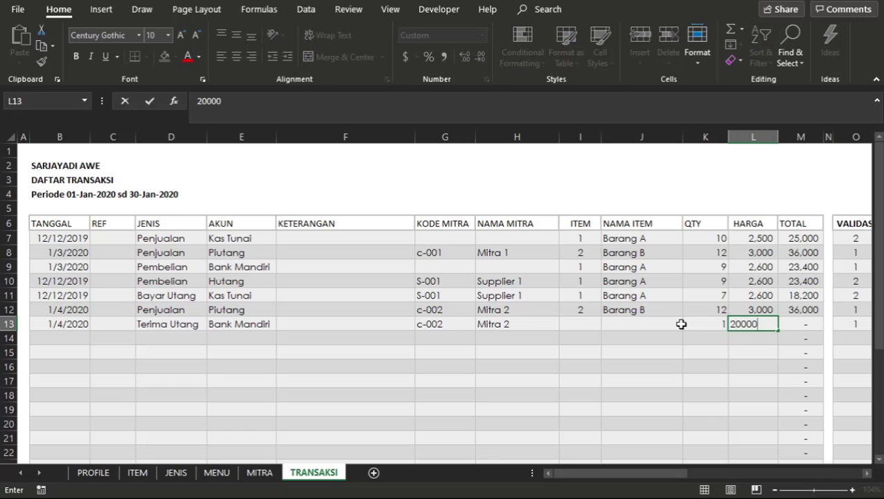
type("0")
key("Return")
left_click(650, 355)
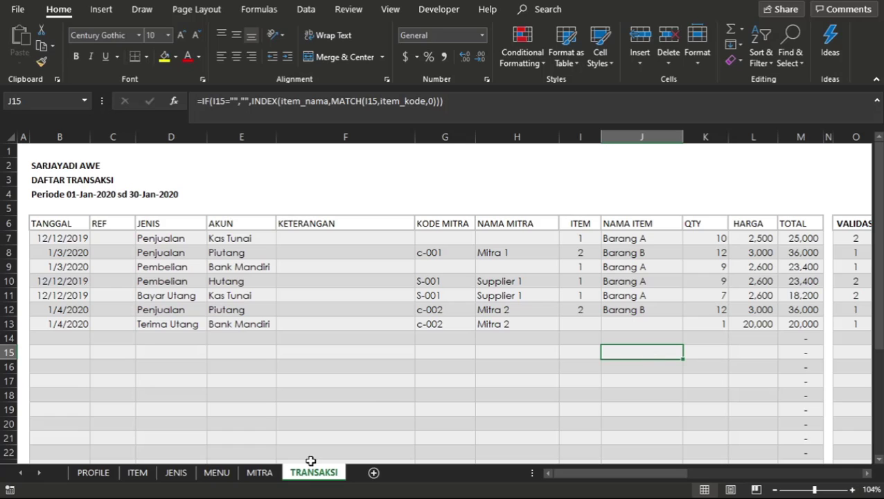
Check the Penambahan, Pengurangan and Saldo Akhir amounts of Mitra 2 on the MITRA sheet.
left_click(221, 473)
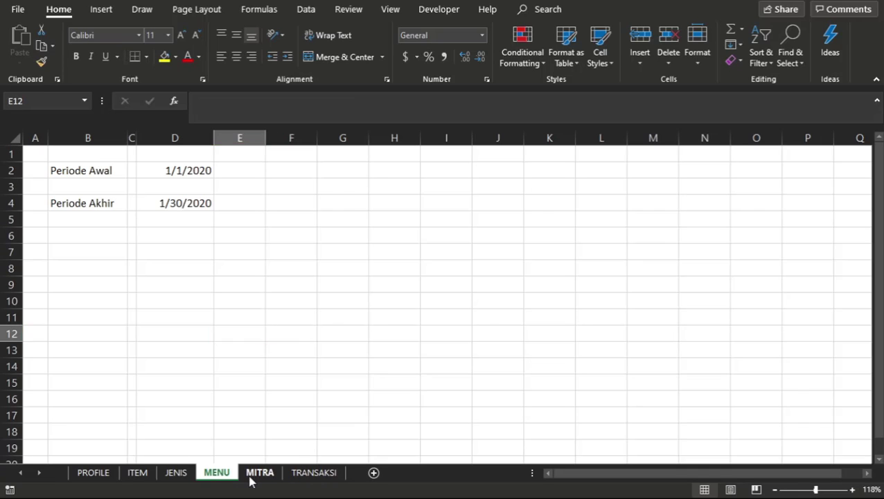
left_click(250, 478)
left_click(381, 198)
left_click(545, 235)
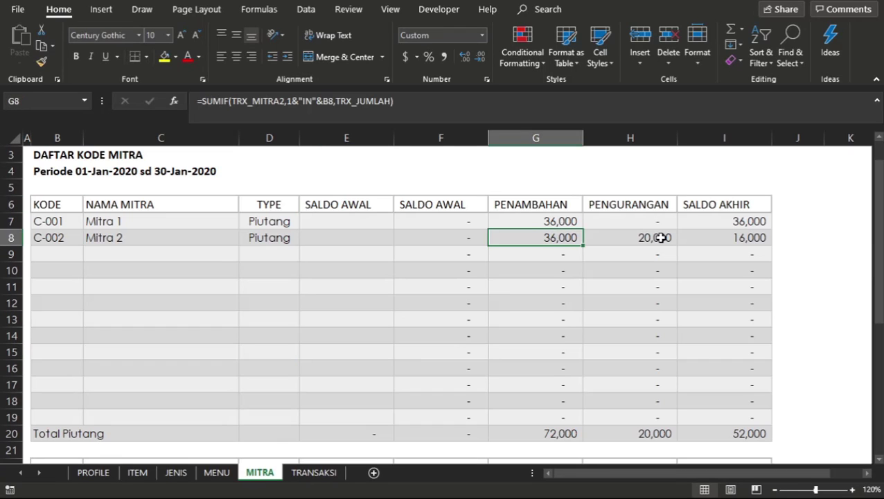
left_click(661, 238)
left_click(745, 238)
left_click(713, 424)
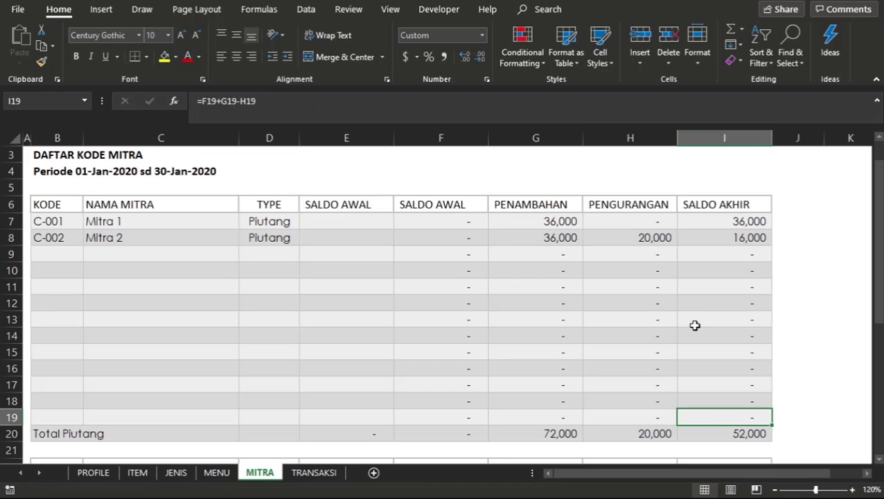
Compare the balance columns of Mitra 1 and Mitra 2 from Saldo Awal through Saldo Akhir.
left_click(464, 273)
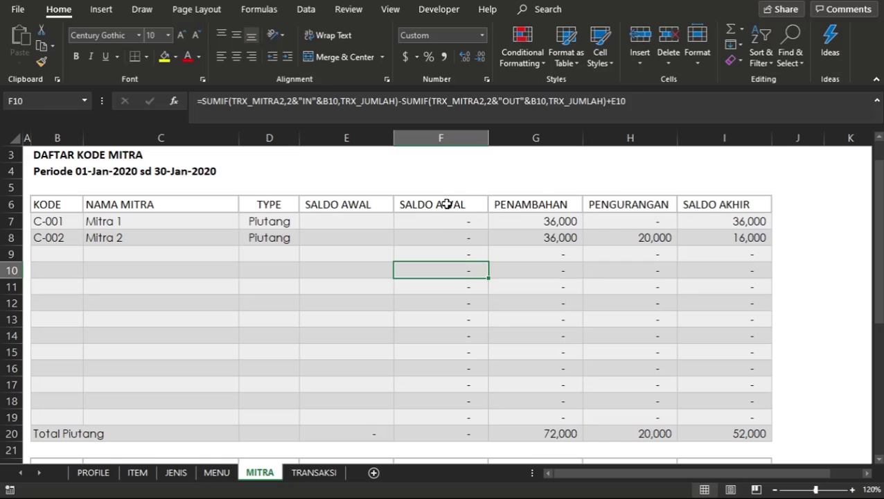
left_click_drag(447, 204, 657, 367)
left_click(656, 367)
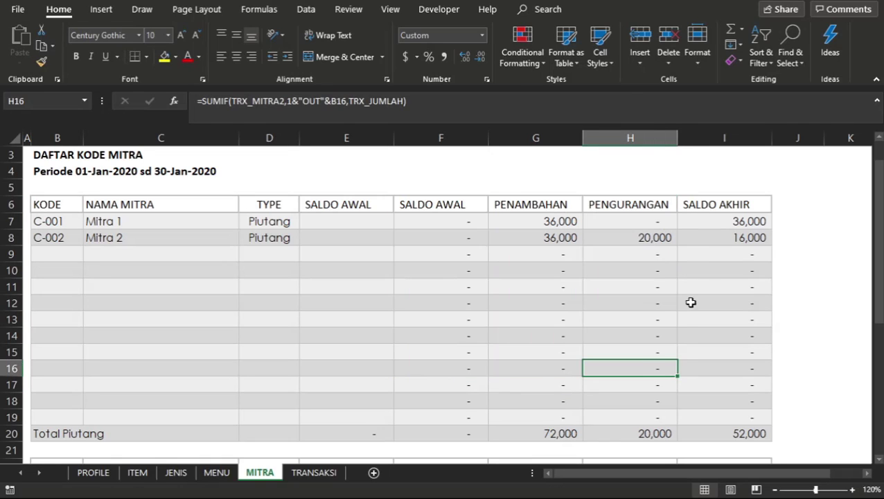
left_click(733, 253)
left_click(639, 232)
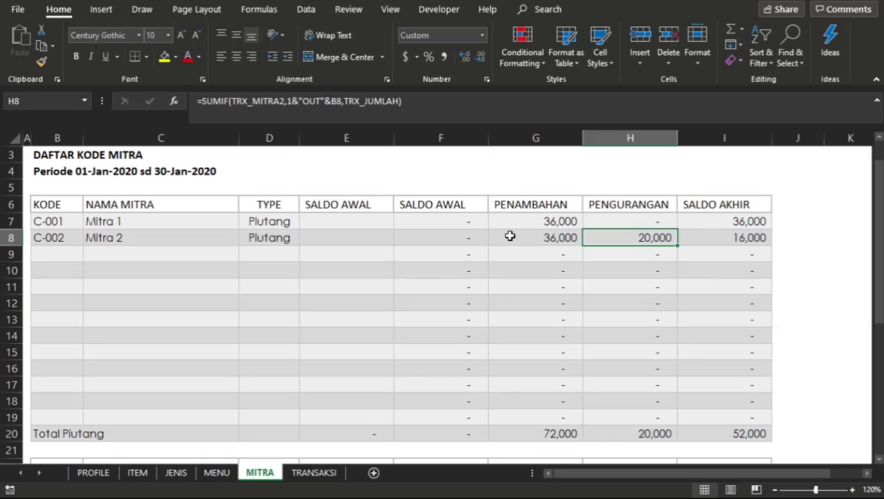
left_click(509, 236)
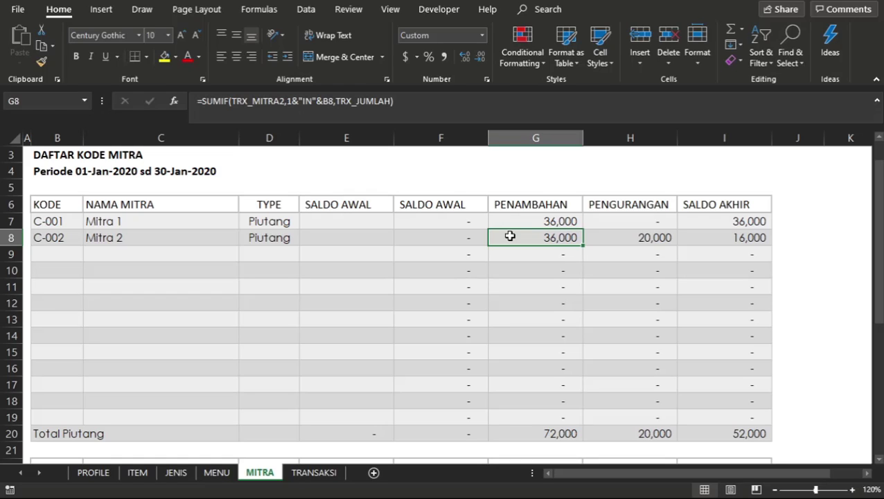
left_click(537, 267)
left_click(544, 225)
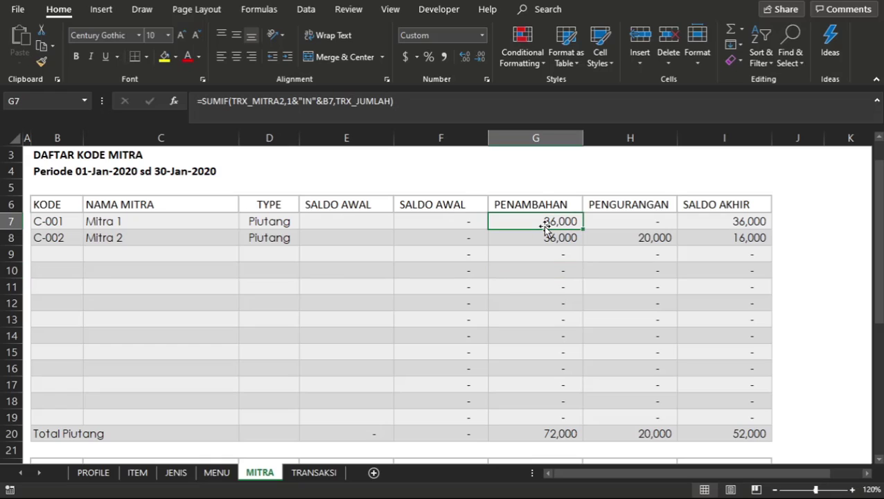
left_click(558, 238)
left_click(619, 238)
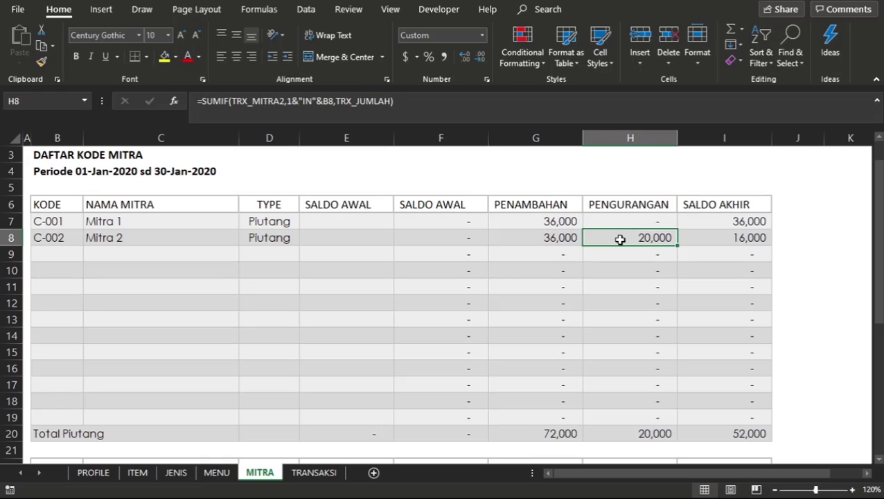
left_click(700, 236)
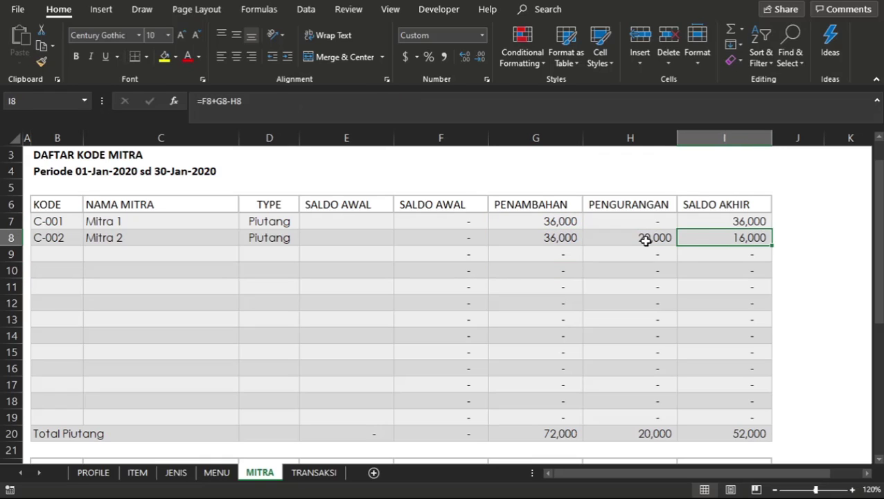
left_click(645, 238)
Inspect the SUMIF formulas behind the Penambahan and Pengurangan of Mitra 2 in G8 and H8.
left_click(523, 238)
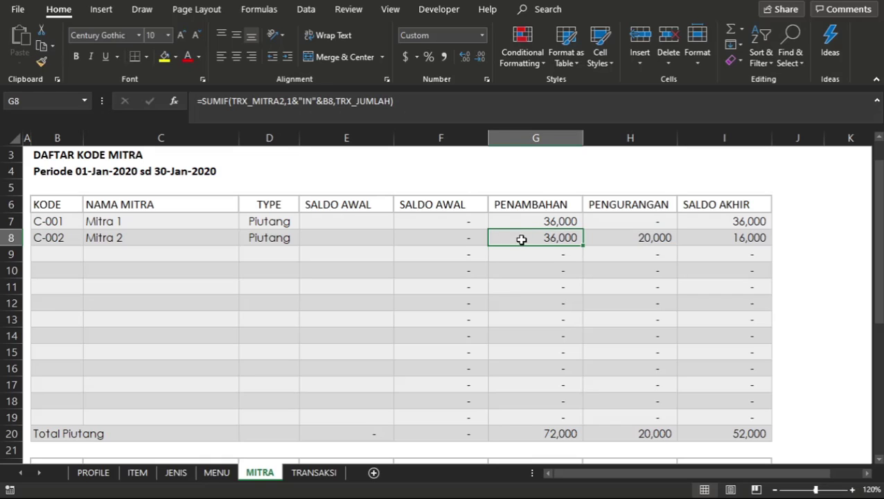
double_click(522, 238)
key("Return")
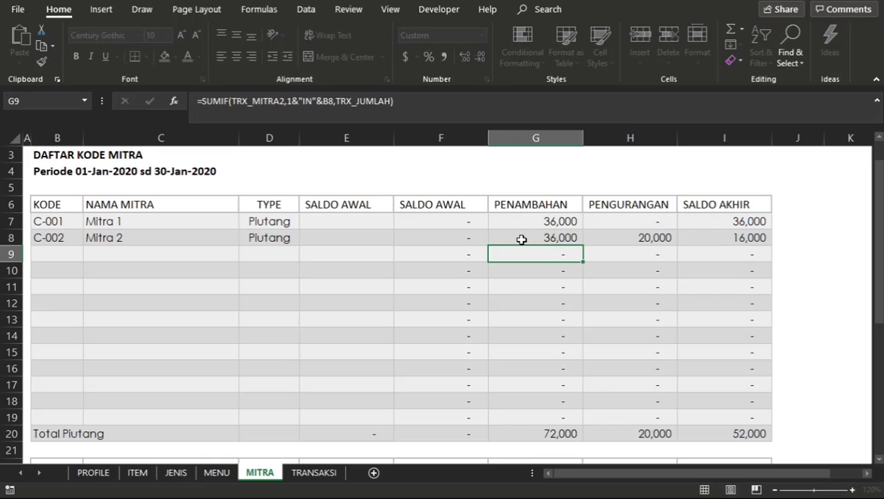
left_click(521, 238)
left_click(634, 240)
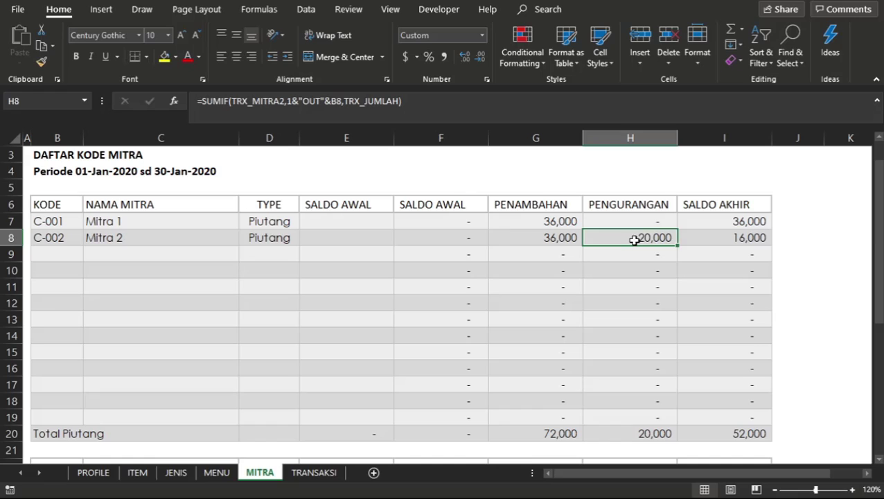
double_click(634, 239)
key("Return")
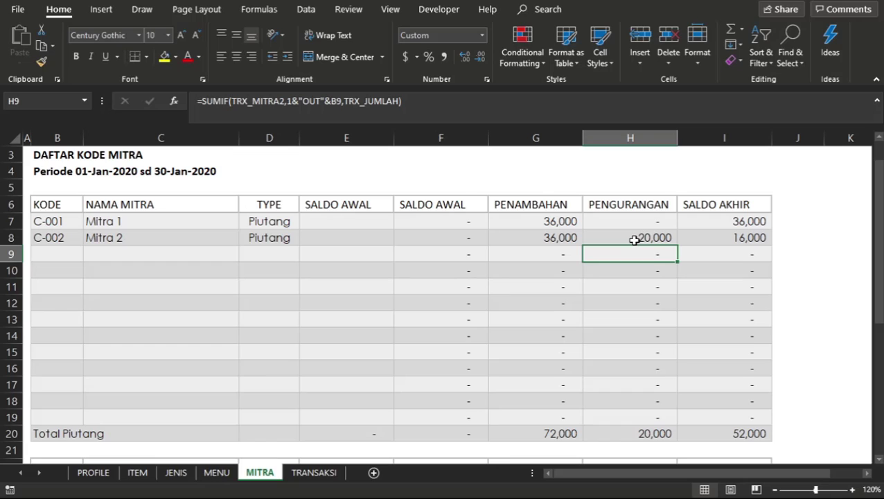
Compare Mitra 2's Penambahan and Pengurangan formulas with the QTY REAL formula of Barang B on the ITEM sheet.
scroll(519, 234, "up", 1)
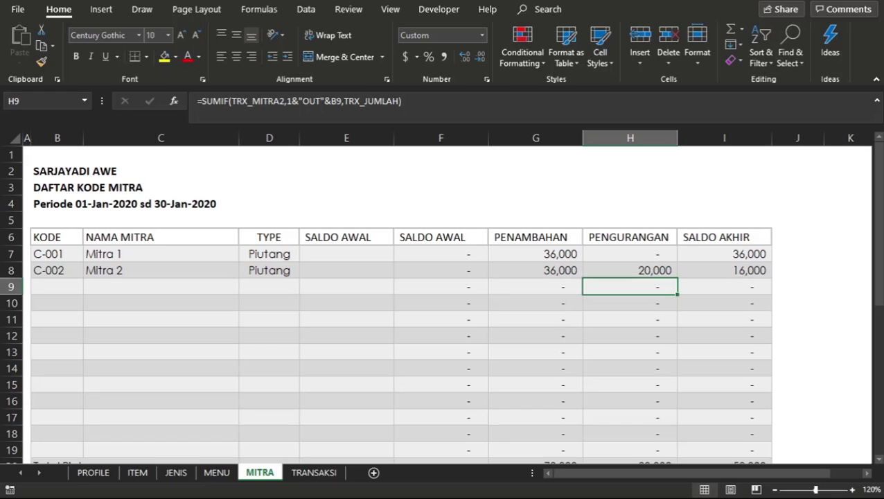
left_click(416, 299)
left_click(549, 270)
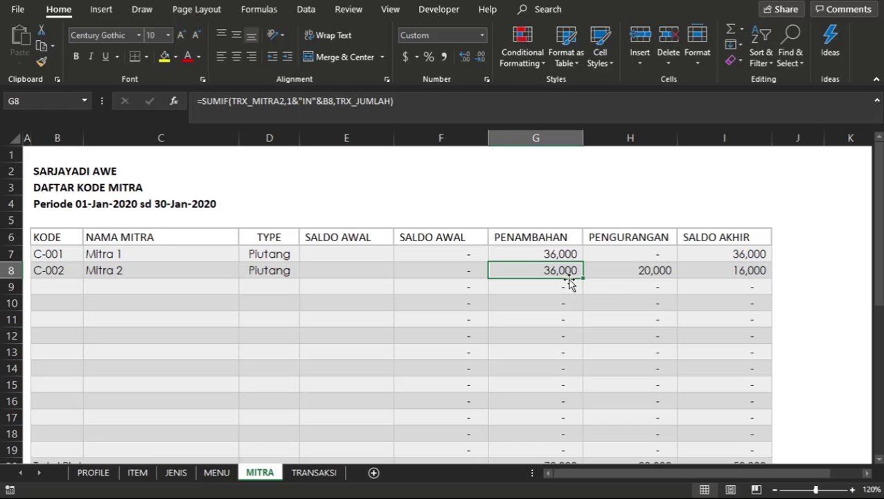
left_click(633, 275)
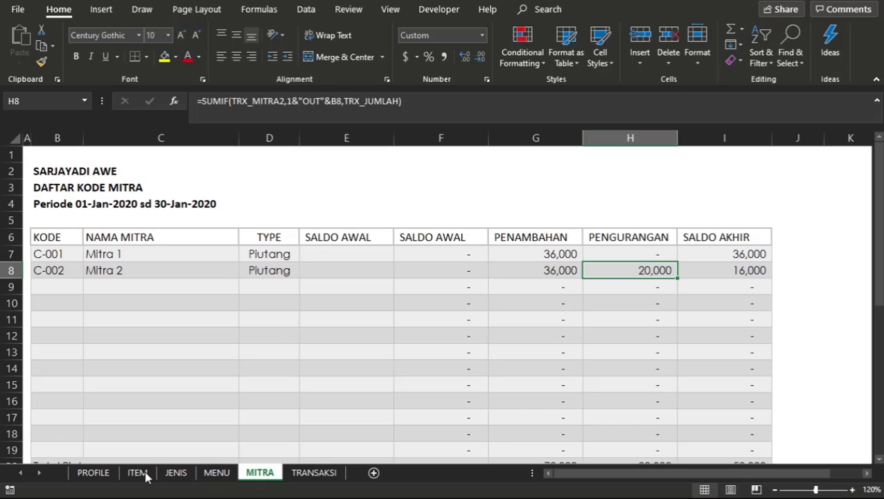
left_click(143, 475)
left_click(319, 231)
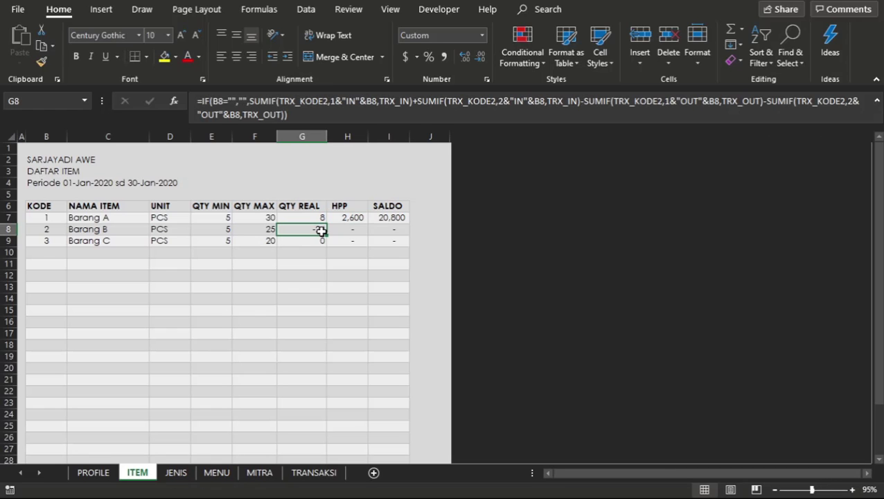
Return to the MITRA sheet and review the Saldo Akhir of Mitra 1 and the Penambahan column.
left_click(259, 472)
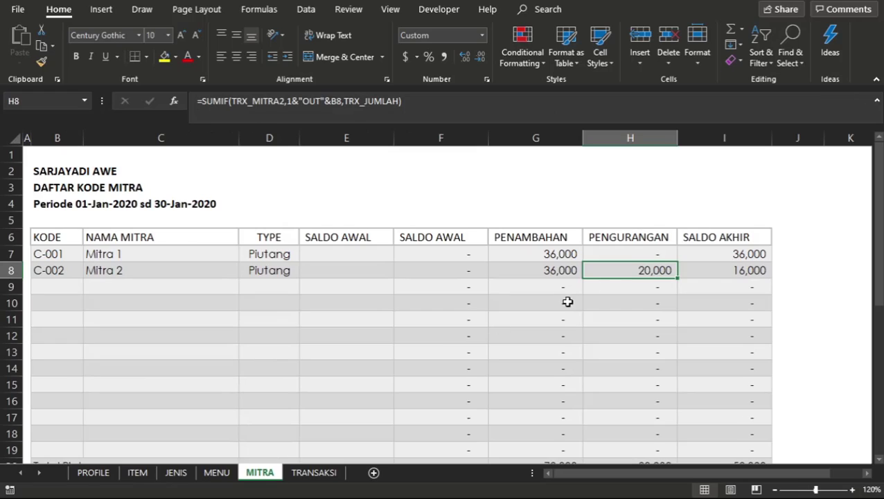
left_click(708, 258)
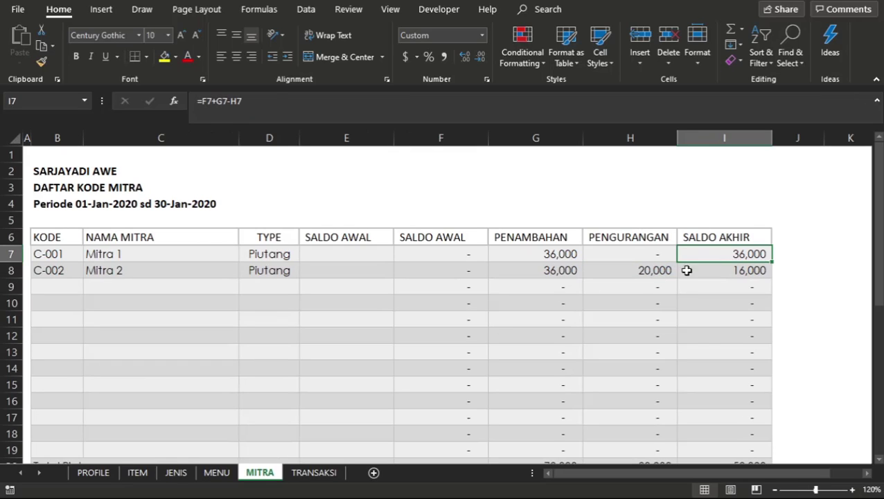
left_click(572, 299)
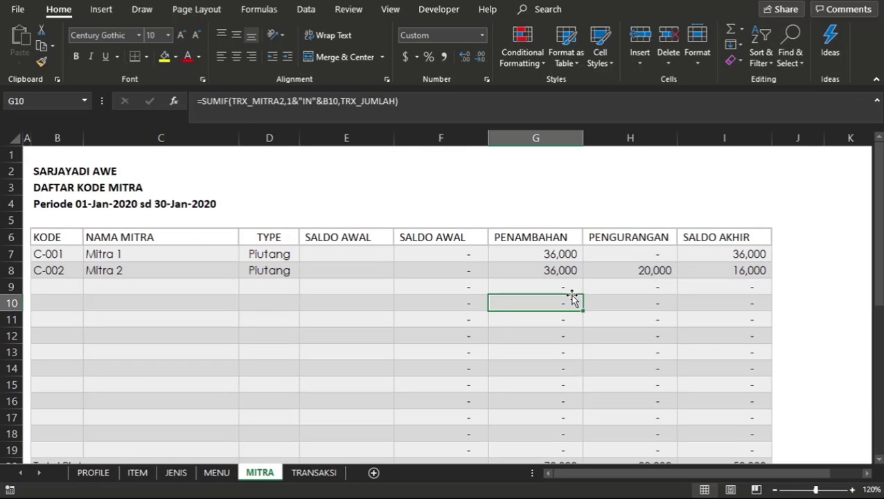